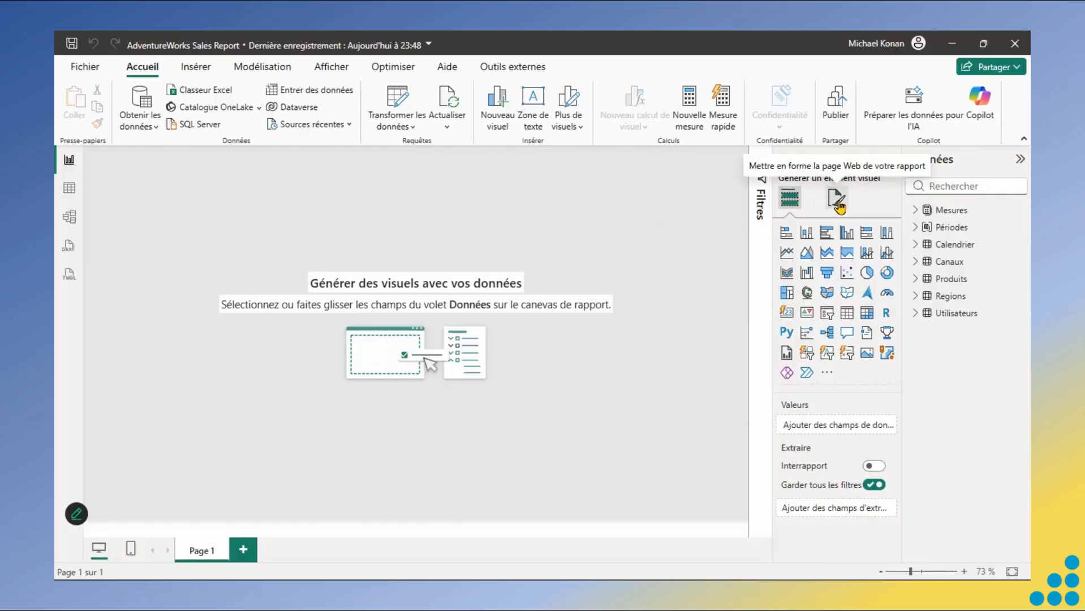
- Set the page canvas to a custom size, 940 px high and 1300 px wide
{"action": "left_click", "coordinate": [837, 205]}
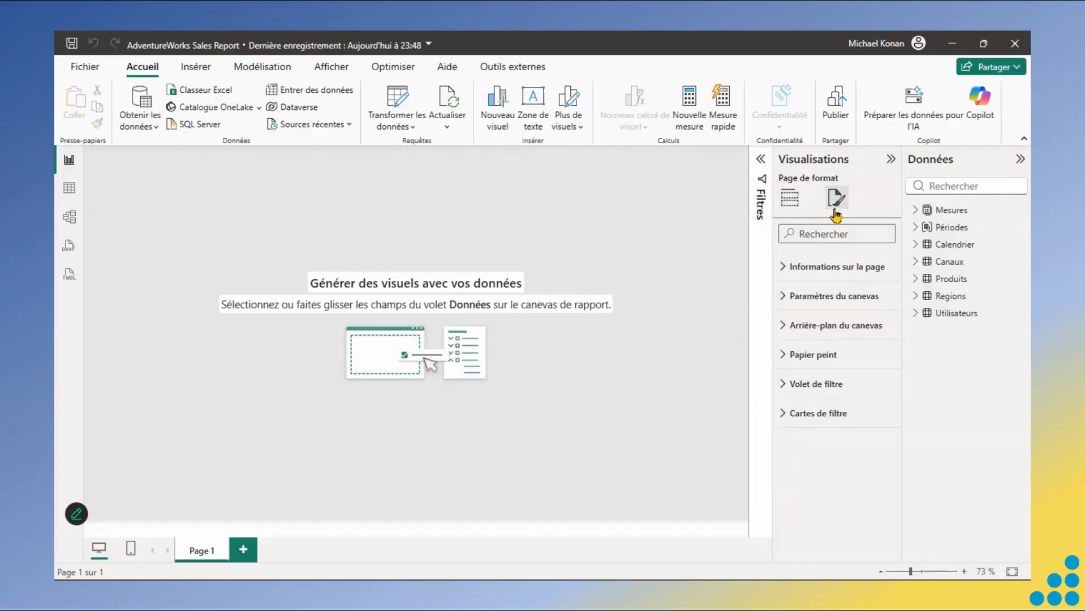
{"action": "left_click", "coordinate": [786, 298]}
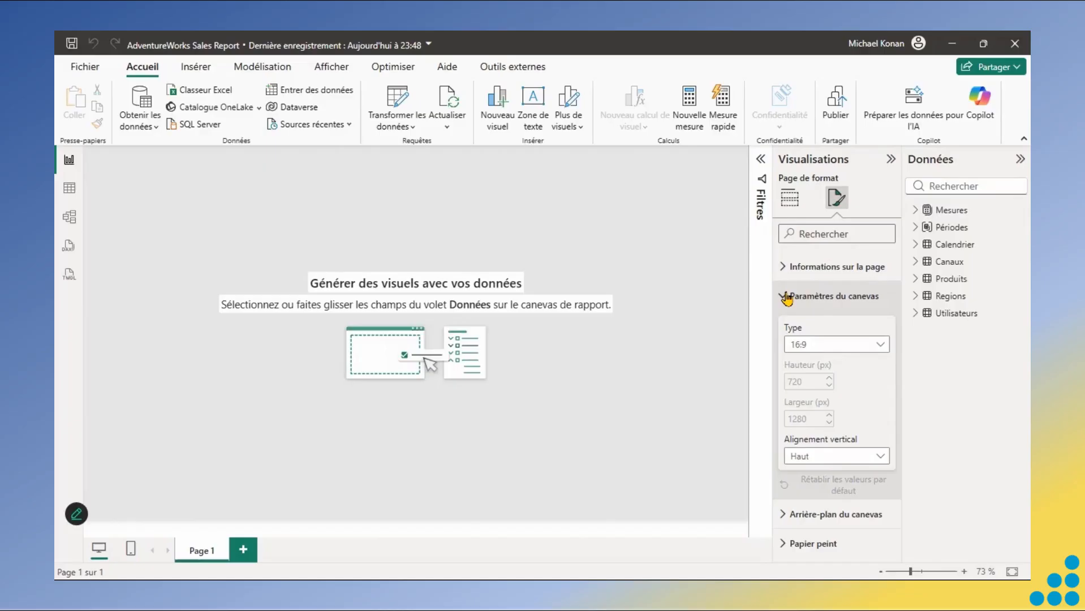
{"action": "left_click", "coordinate": [825, 347]}
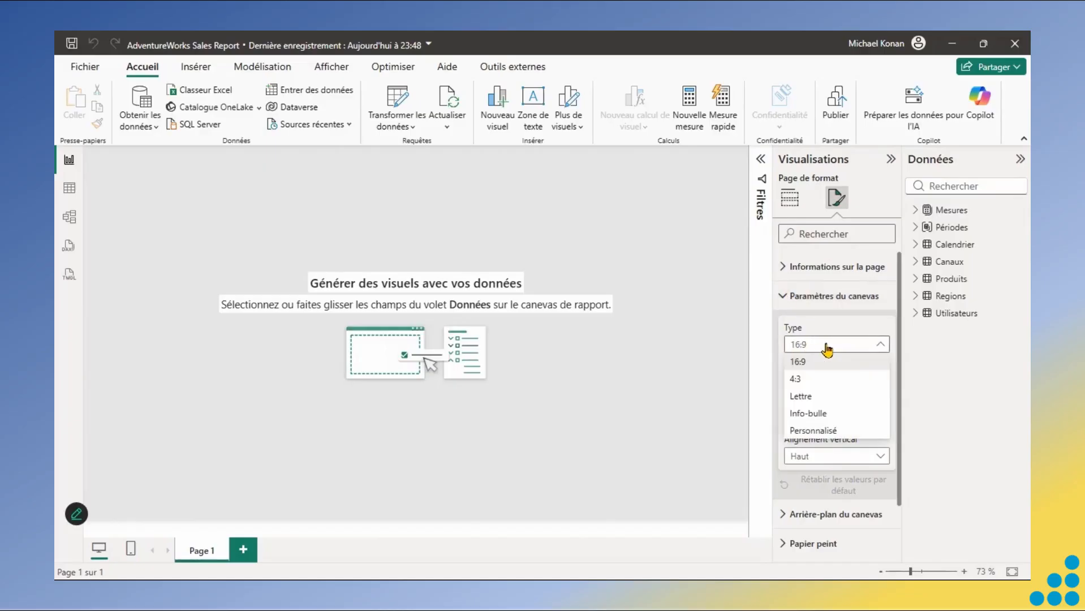
{"action": "left_click", "coordinate": [824, 432]}
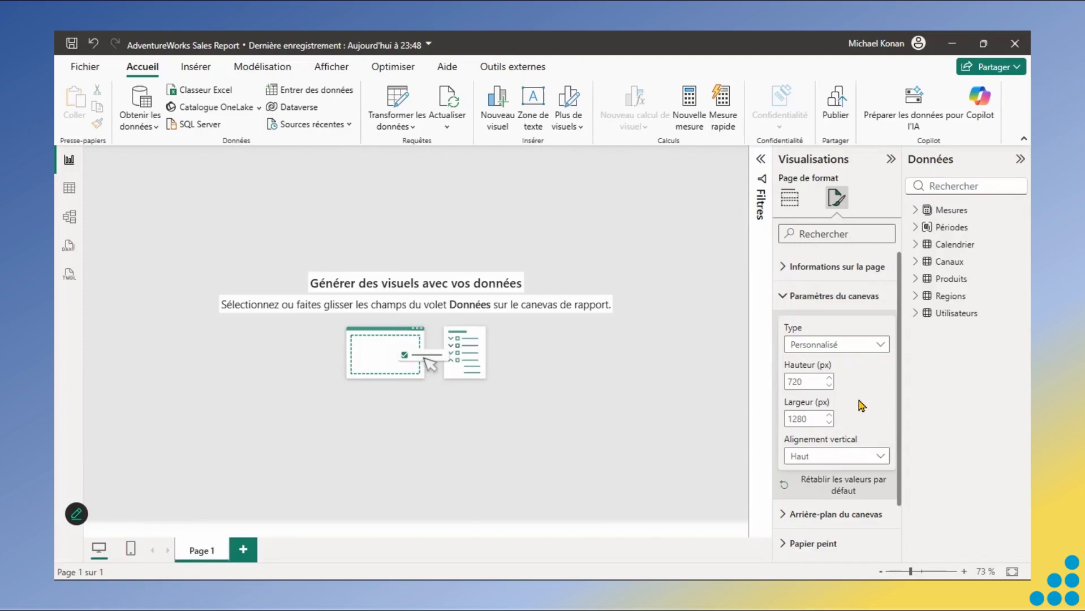
{"action": "double_click", "coordinate": [813, 381]}
{"action": "type", "text": "940"}
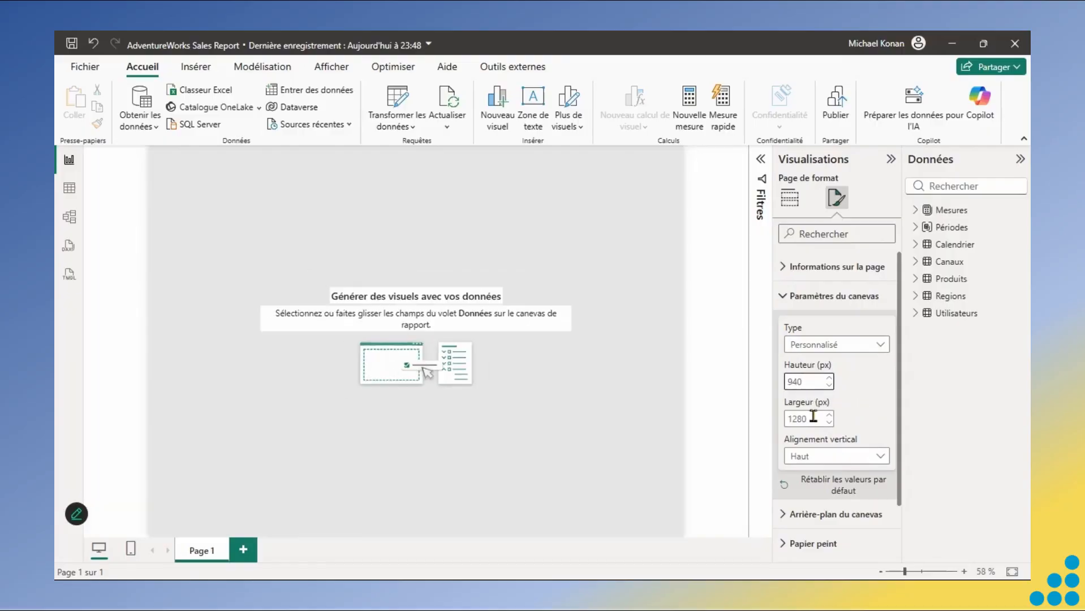
{"action": "double_click", "coordinate": [813, 417]}
{"action": "type", "text": "1300"}
{"action": "left_click", "coordinate": [726, 369]}
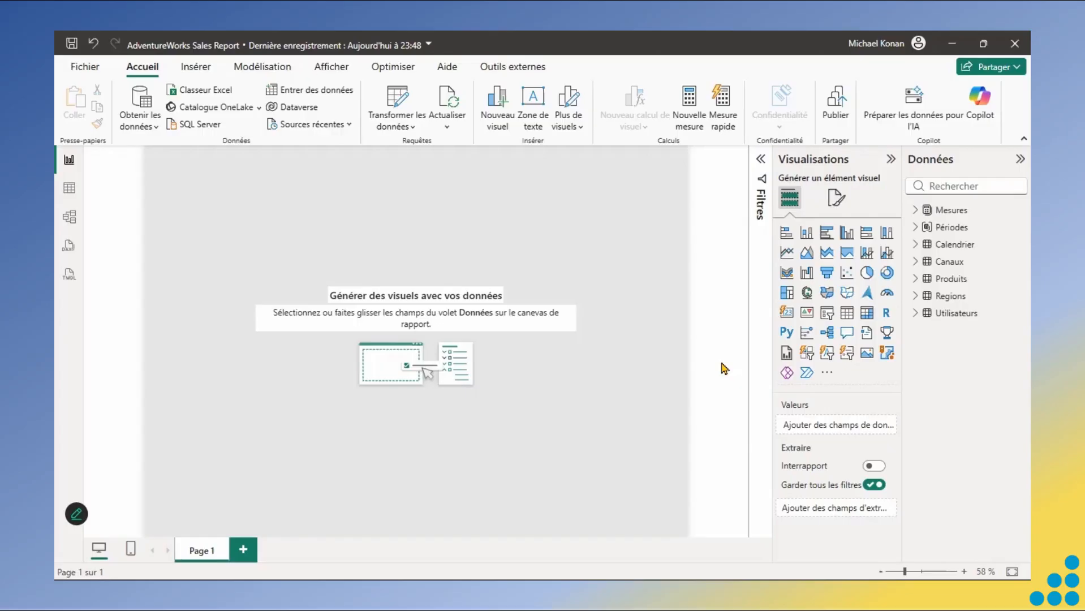
- Use Diapositive1.PNG from the background AdW folder as the canvas background image
{"action": "left_click", "coordinate": [836, 209]}
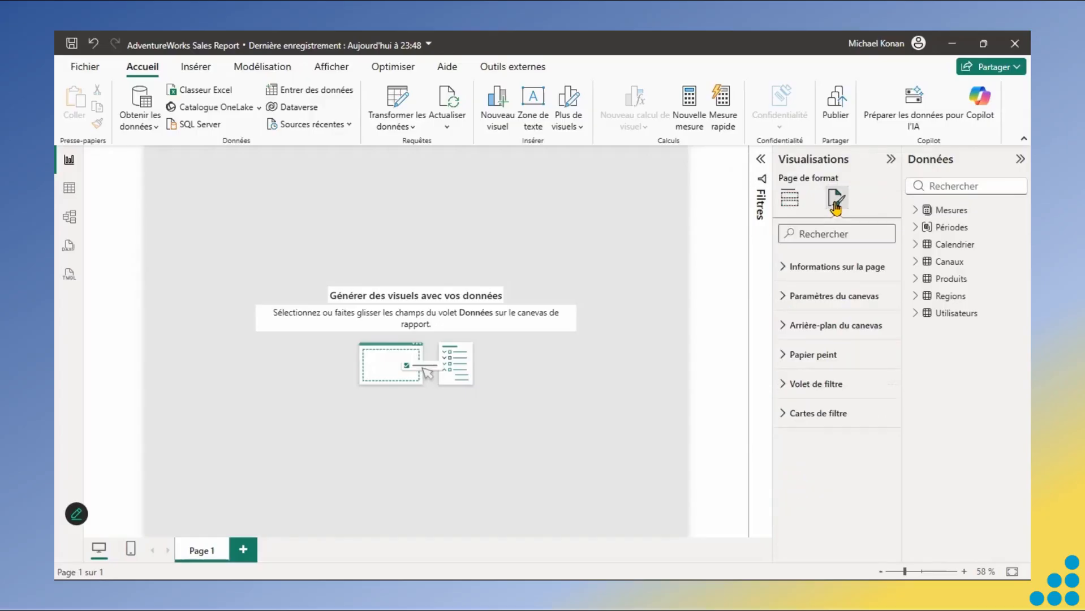
{"action": "left_click", "coordinate": [787, 328]}
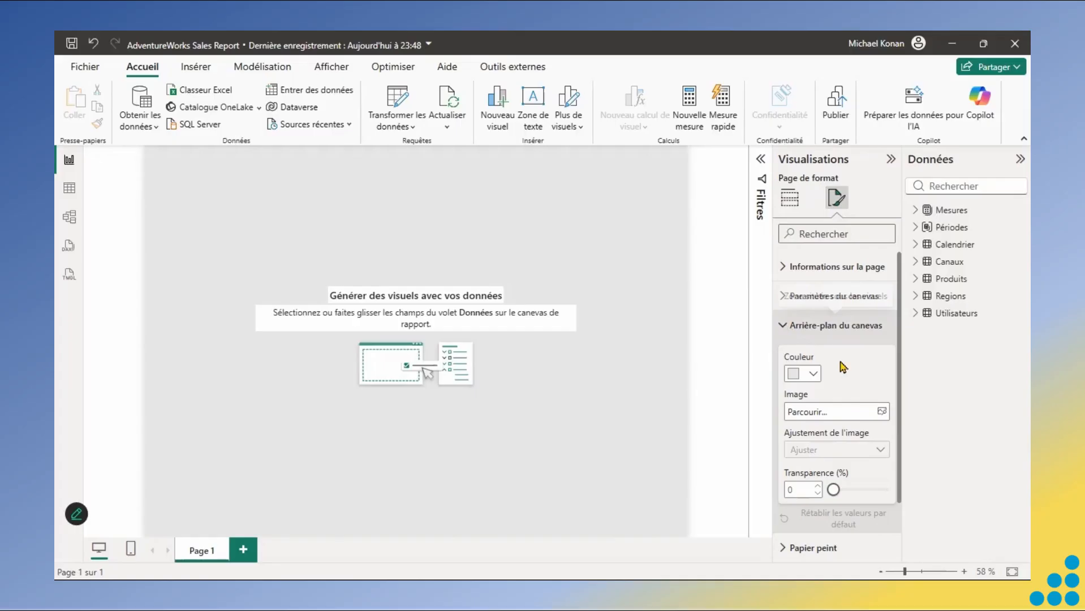
{"action": "left_click", "coordinate": [882, 411]}
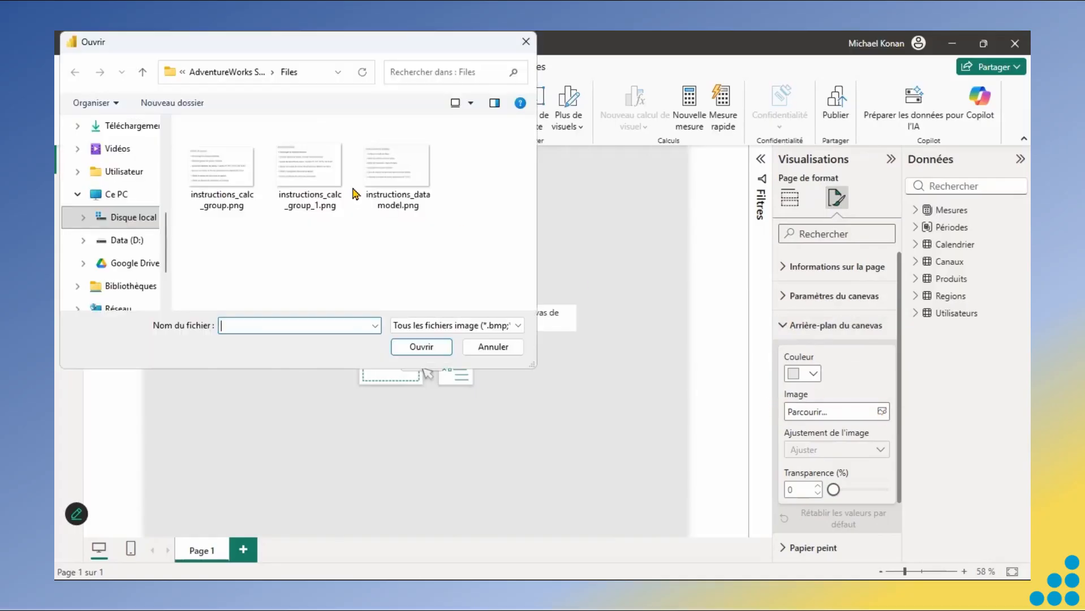
{"action": "left_click", "coordinate": [216, 83]}
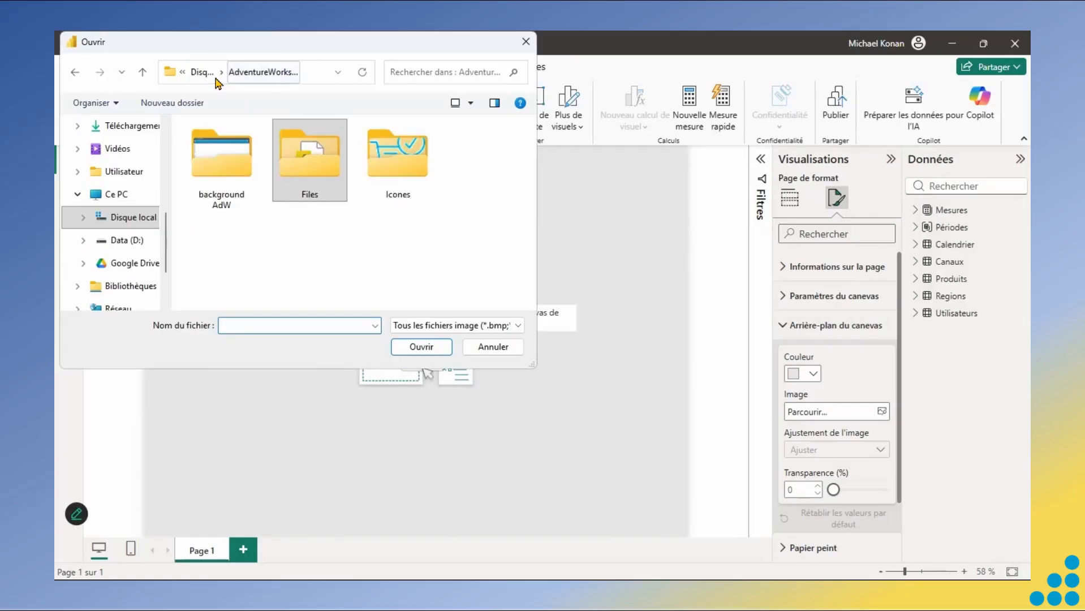
{"action": "left_click", "coordinate": [222, 165]}
{"action": "double_click", "coordinate": [221, 164]}
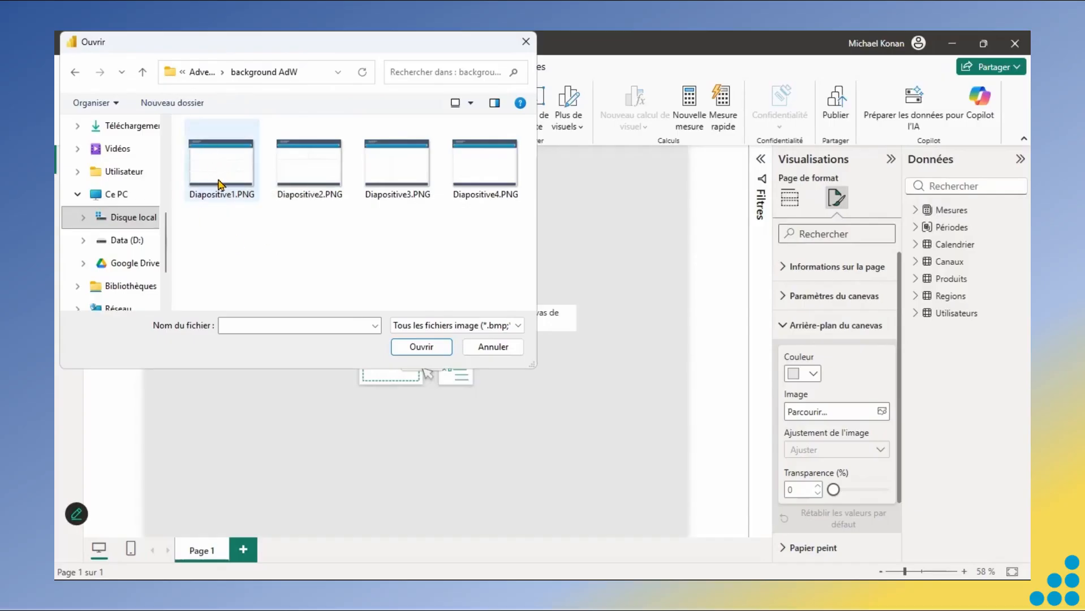
{"action": "left_click", "coordinate": [215, 166]}
{"action": "double_click", "coordinate": [215, 166]}
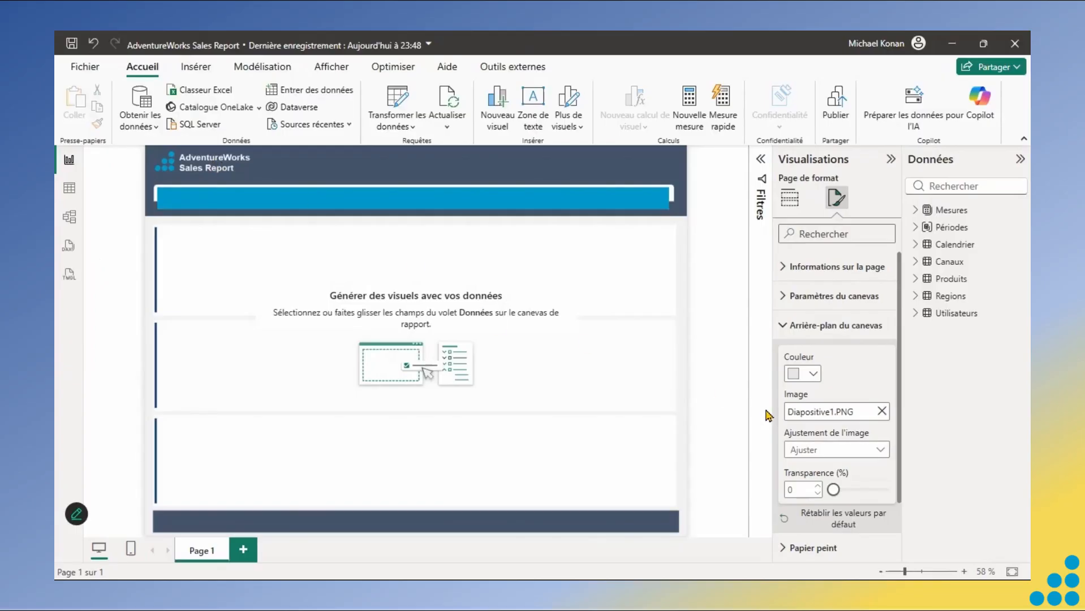
- Set the background image fit to Stretch, then try 100% transparency and return it to 0%
{"action": "left_click", "coordinate": [881, 452]}
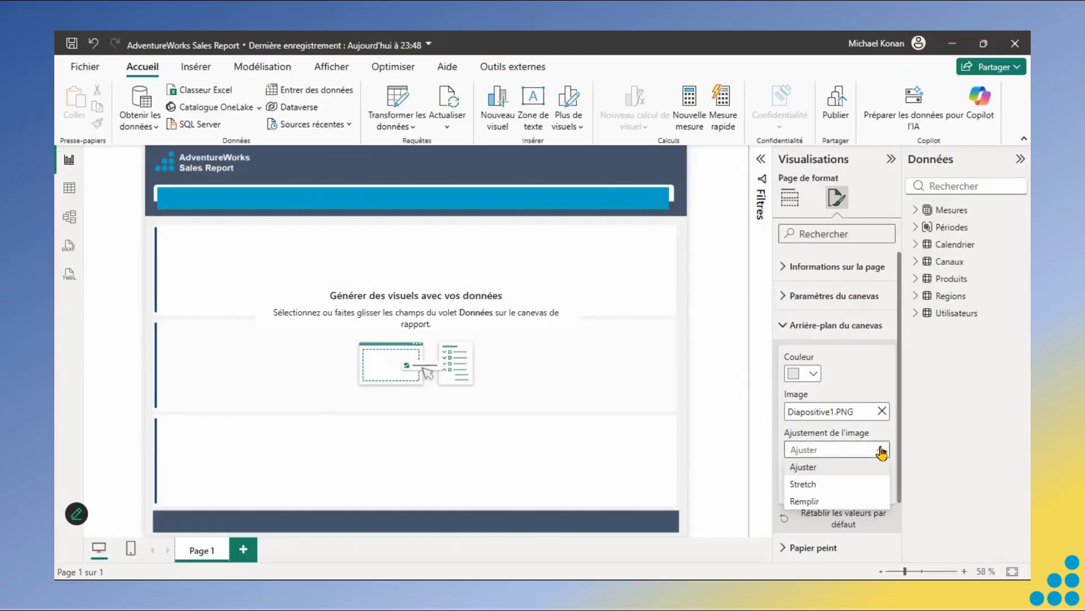
{"action": "left_click", "coordinate": [823, 484]}
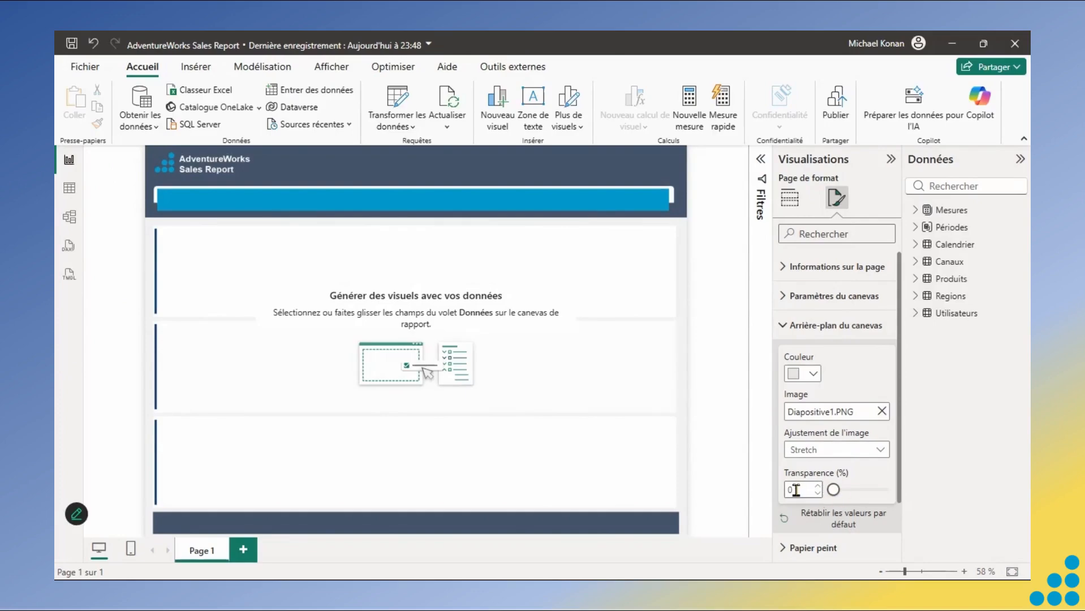
{"action": "left_click_drag", "start_coordinate": [833, 489], "coordinate": [842, 489]}
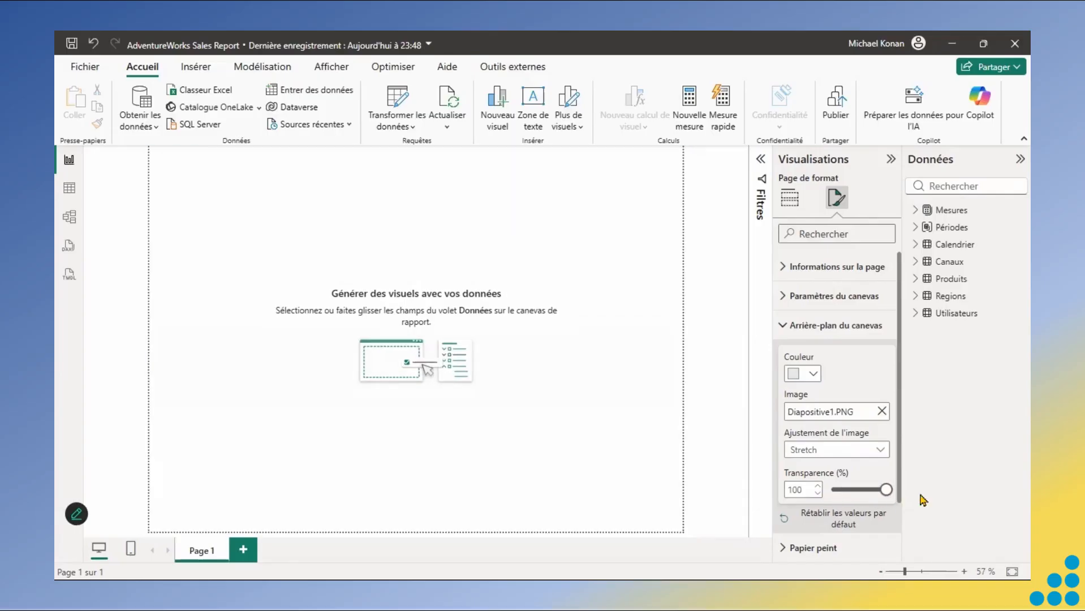
{"action": "left_click_drag", "start_coordinate": [886, 489], "coordinate": [833, 489]}
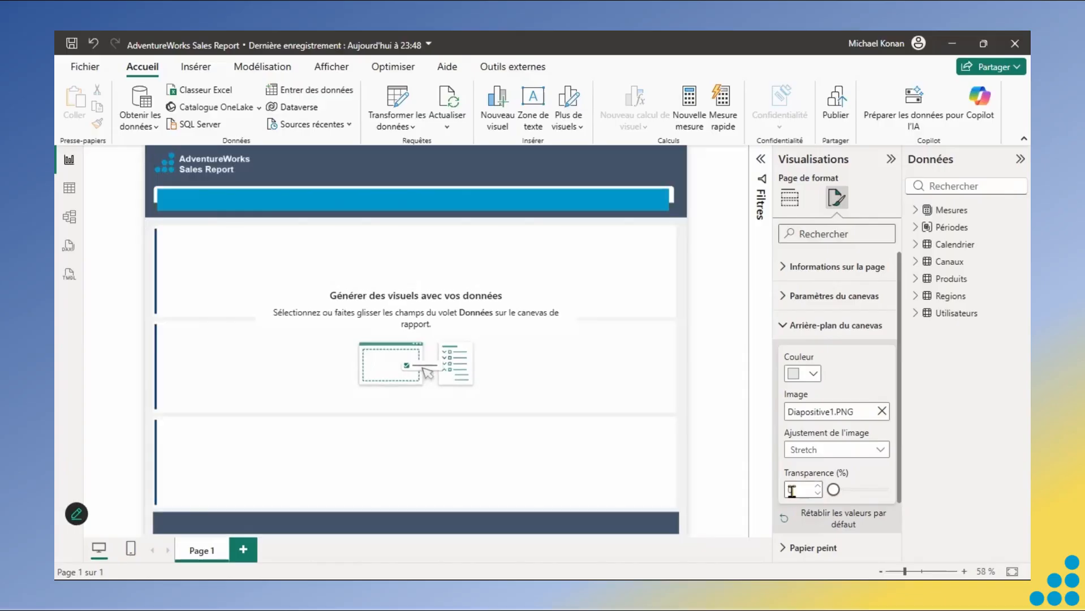
{"action": "left_click", "coordinate": [719, 442]}
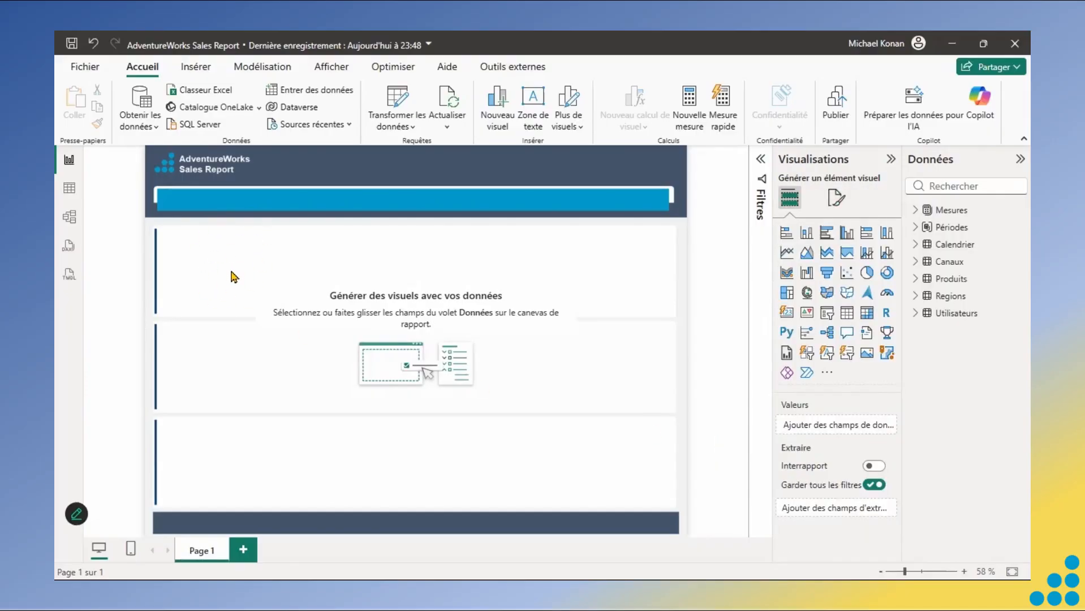
- Add the Chiffre d'affaires measure as a card visual in the first white band of the page
{"action": "left_click", "coordinate": [916, 211]}
{"action": "left_click", "coordinate": [926, 227]}
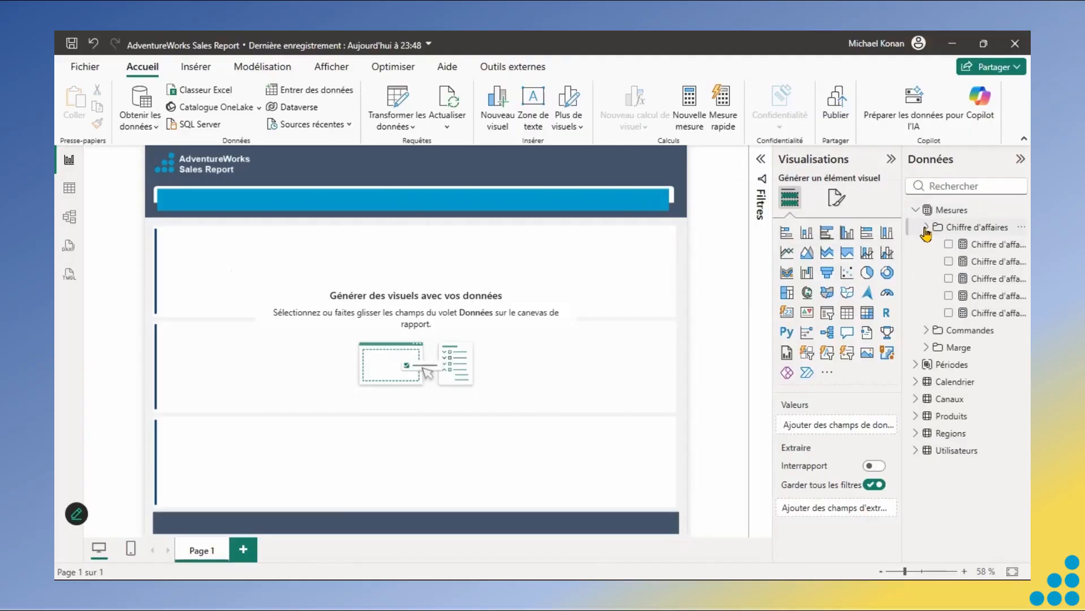
{"action": "left_click", "coordinate": [948, 246]}
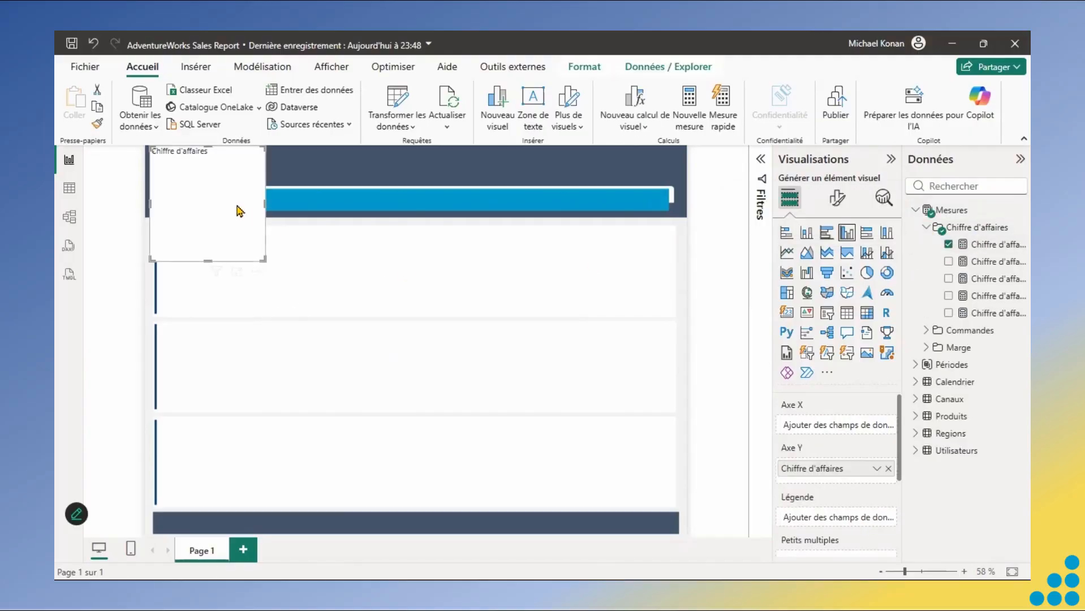
{"action": "left_click_drag", "start_coordinate": [240, 211], "coordinate": [250, 299]}
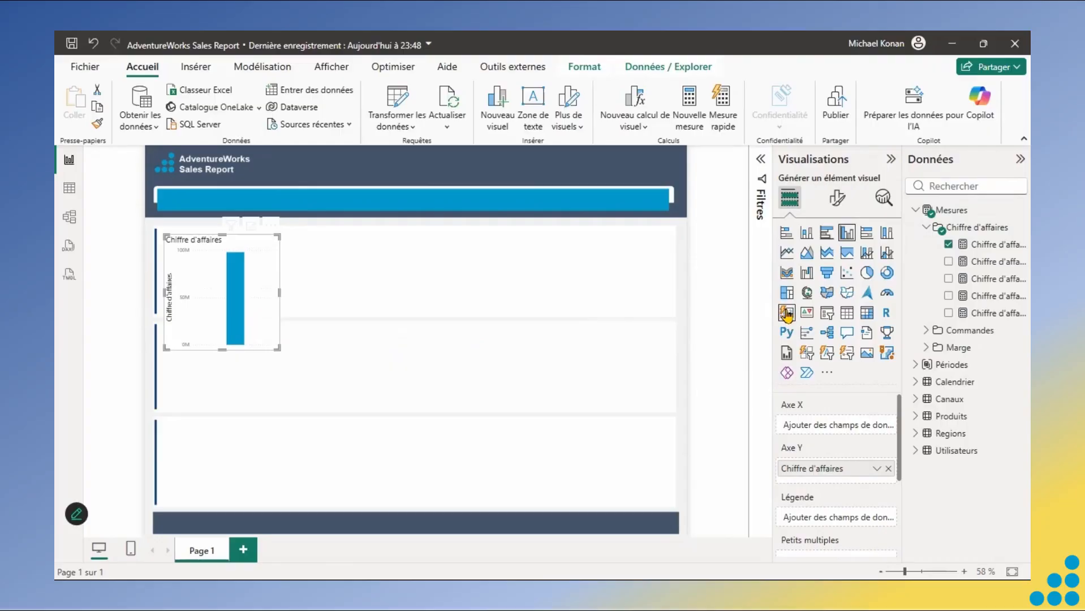
{"action": "left_click", "coordinate": [787, 313]}
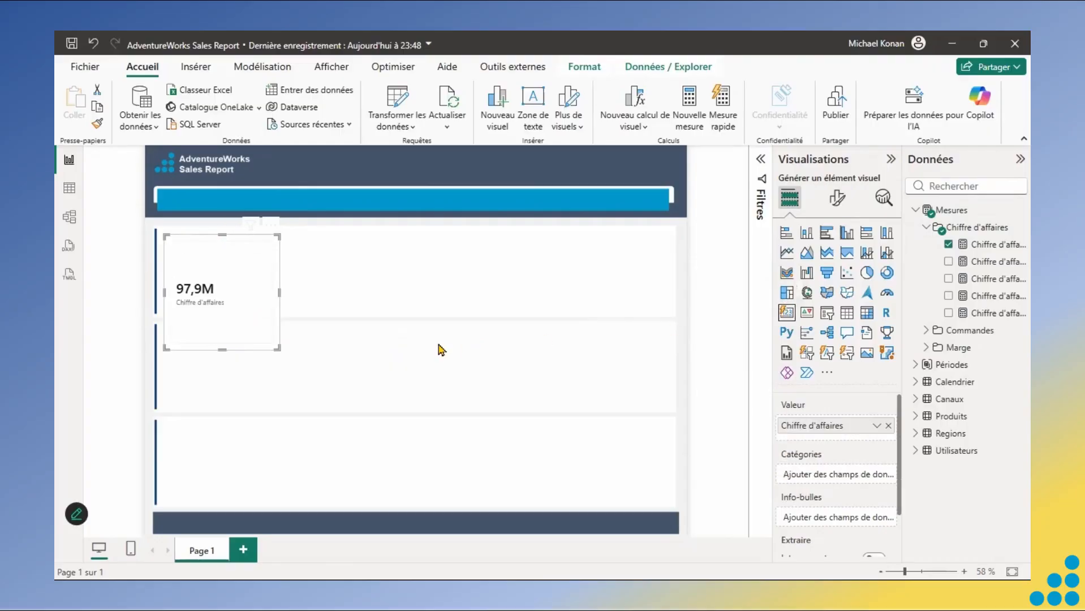
- Resize the Chiffre d'affaires card to about 202 high and 293 wide so it fits inside the first band
{"action": "left_click_drag", "start_coordinate": [222, 350], "coordinate": [216, 317]}
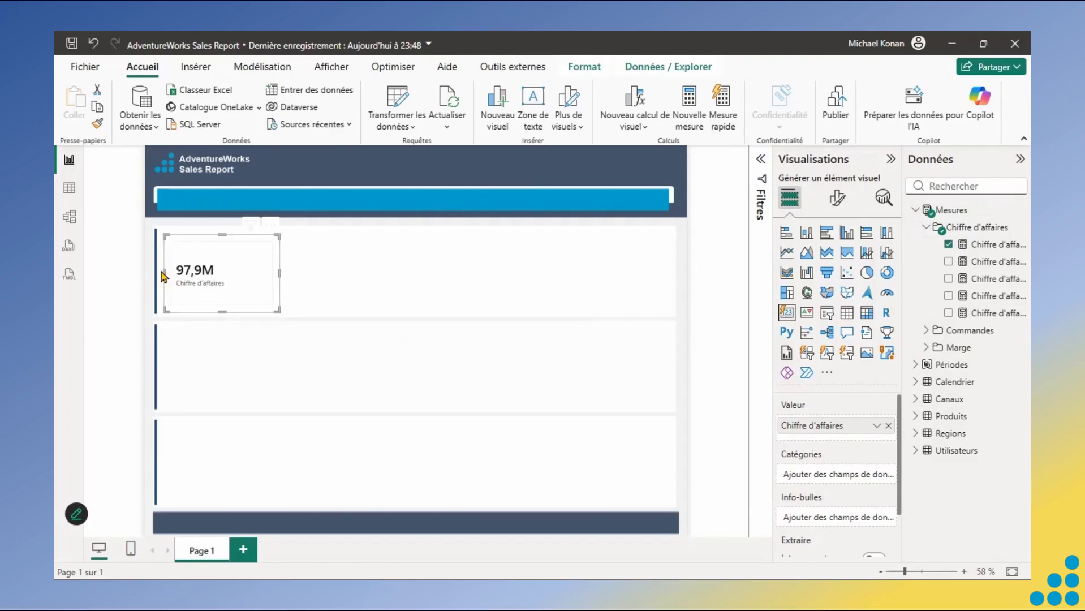
{"action": "left_click_drag", "start_coordinate": [162, 276], "coordinate": [159, 276]}
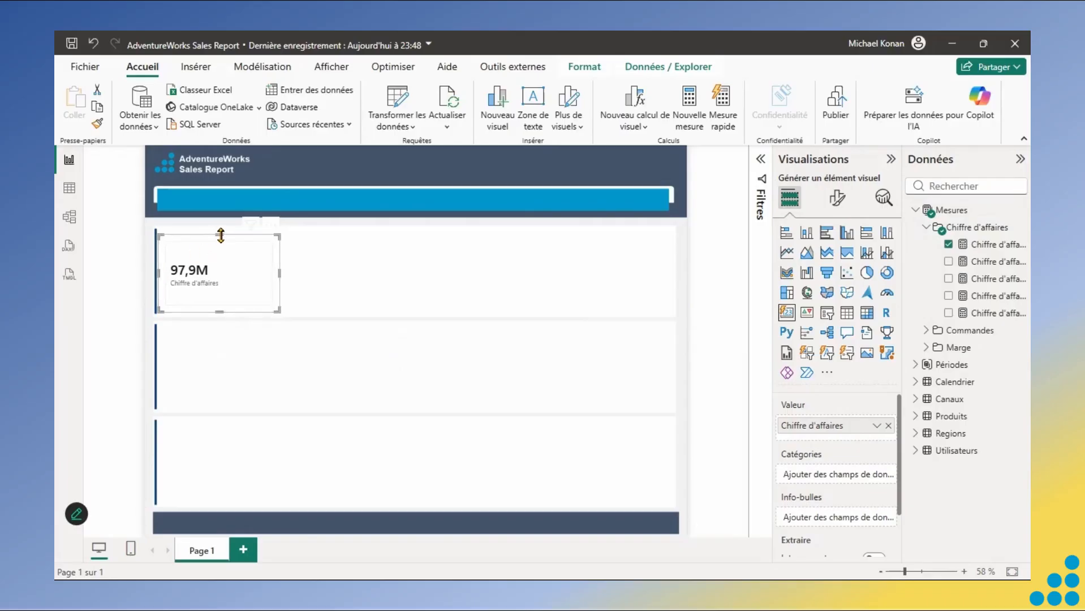
{"action": "left_click_drag", "start_coordinate": [221, 235], "coordinate": [220, 230]}
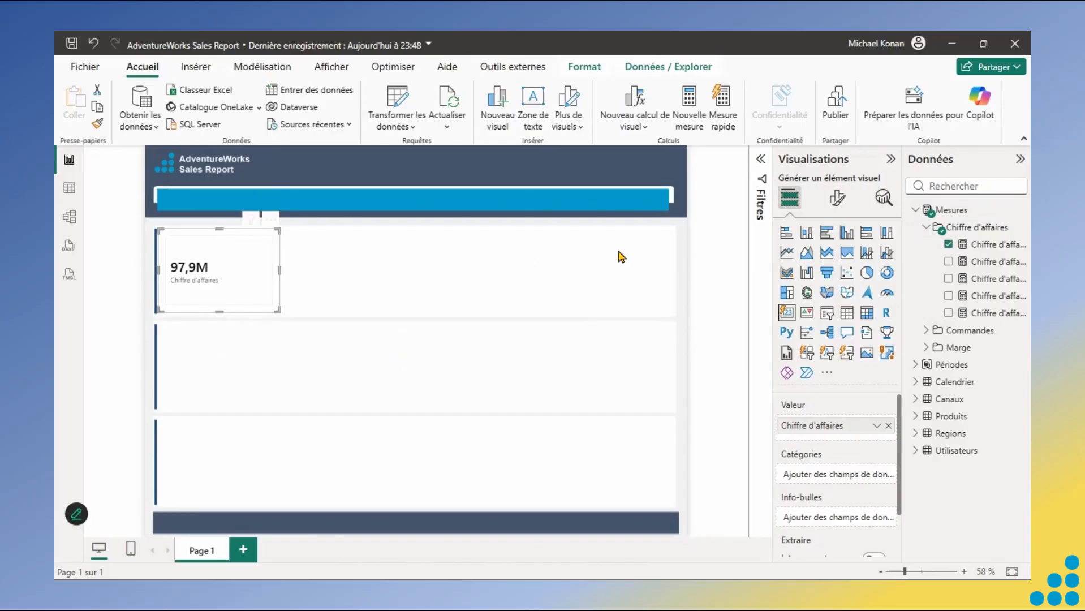
- Set the Chiffre d'affaires card's height to 200 and its width to 300
{"action": "left_click", "coordinate": [837, 200]}
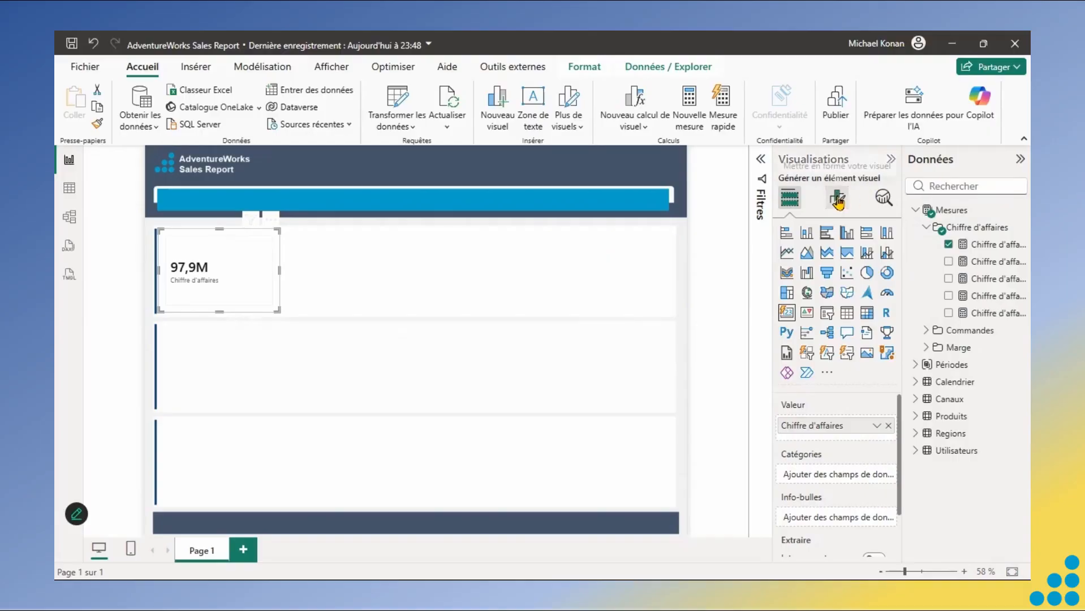
{"action": "left_click", "coordinate": [859, 272]}
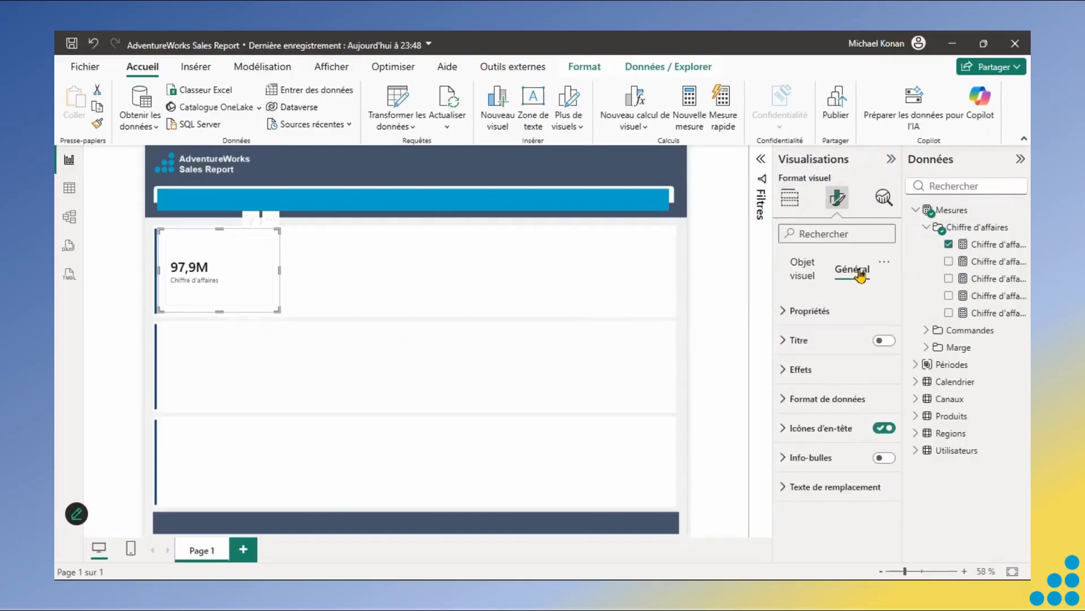
{"action": "left_click", "coordinate": [786, 314]}
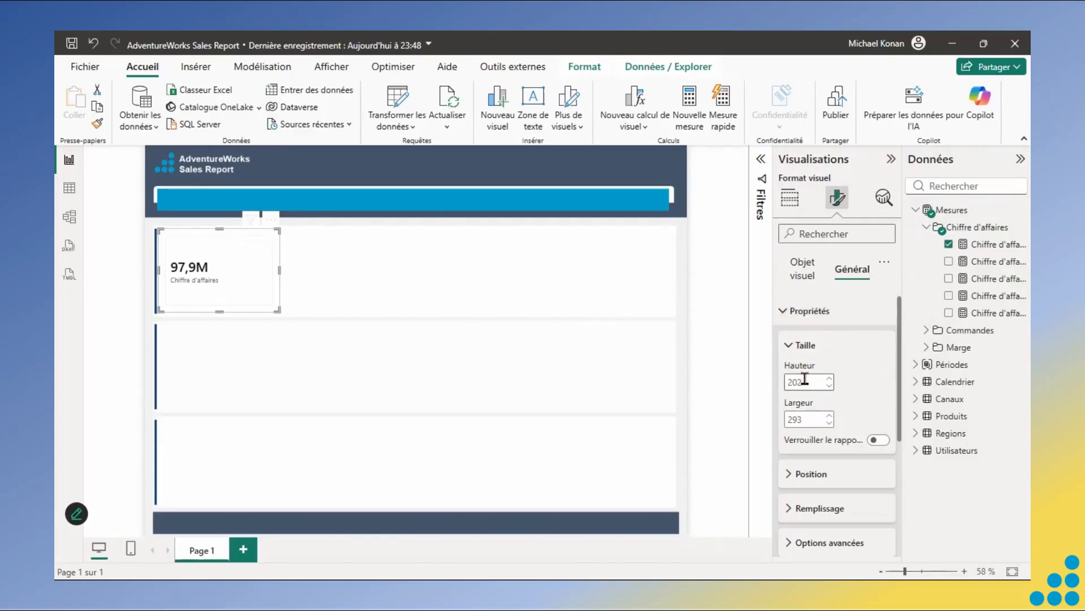
{"action": "key", "text": "BackSpace"}
{"action": "key", "text": "BackSpace"}
{"action": "type", "text": "00"}
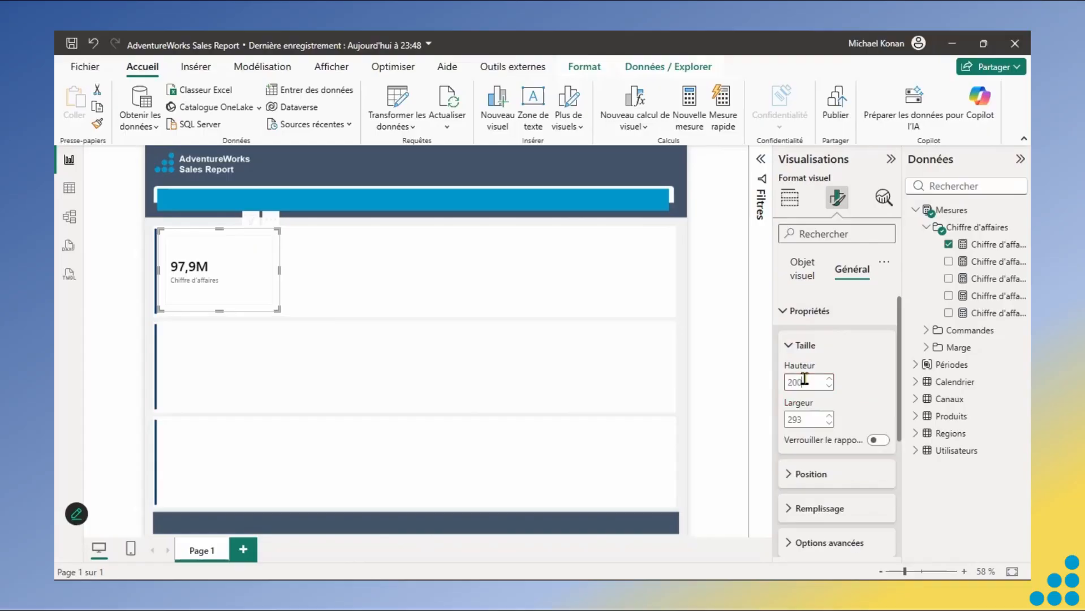
{"action": "double_click", "coordinate": [807, 416]}
{"action": "type", "text": "300"}
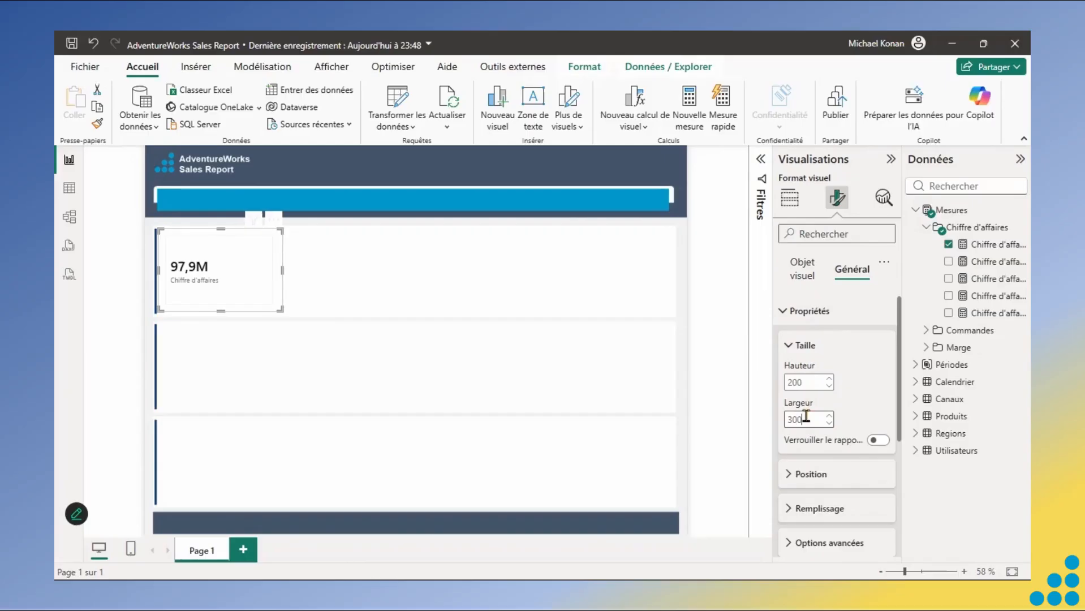
- Position the Chiffre d'affaires card at 25 horizontally and 200 vertically
{"action": "left_click", "coordinate": [791, 476]}
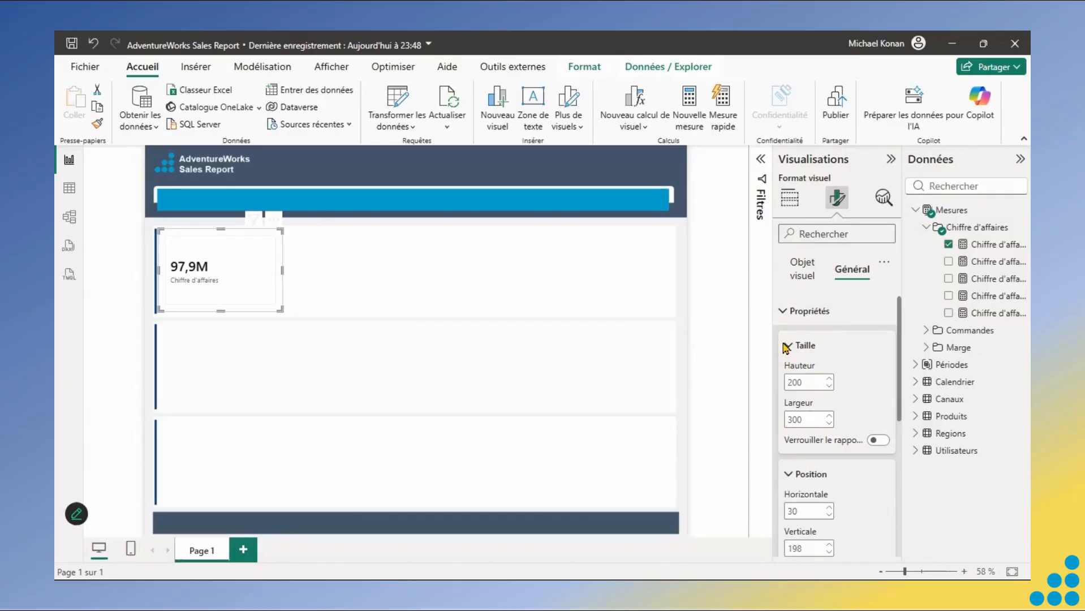
{"action": "left_click", "coordinate": [790, 348]}
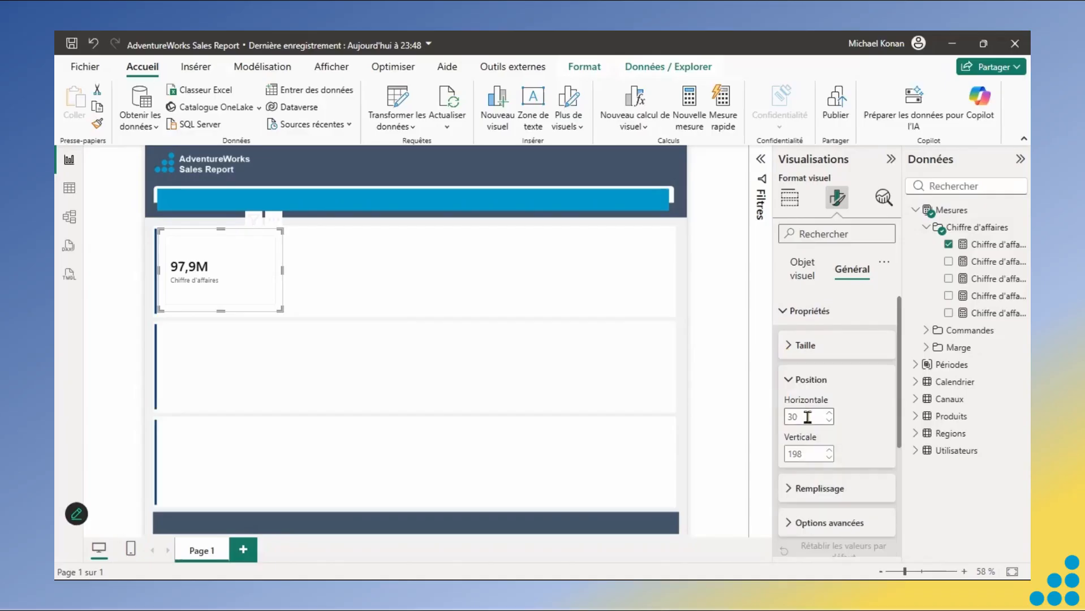
{"action": "left_click", "coordinate": [808, 417]}
{"action": "type", "text": "25"}
{"action": "left_click", "coordinate": [808, 417]}
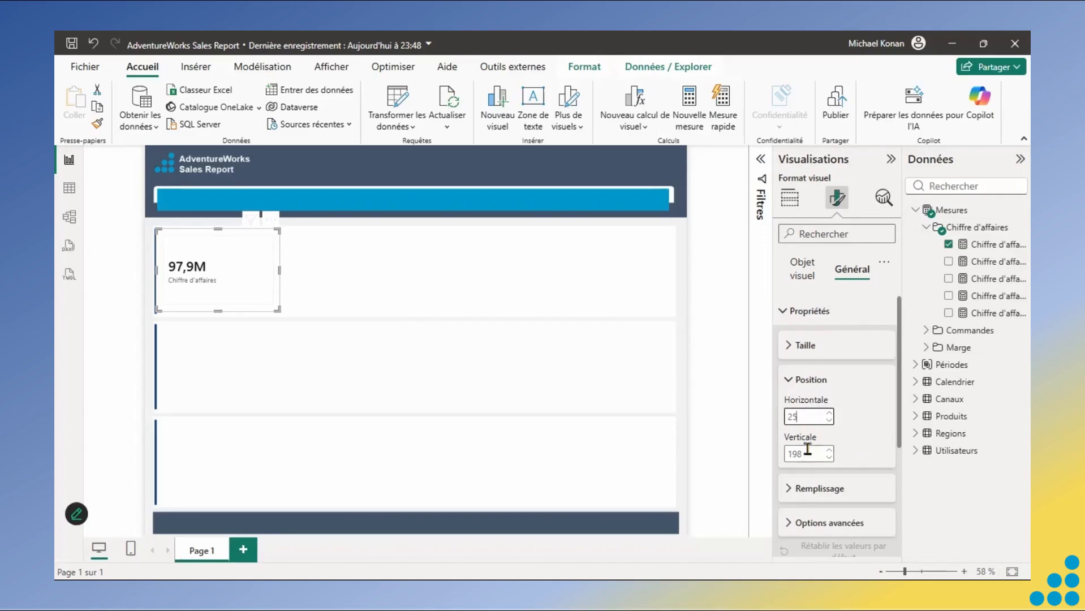
{"action": "left_click", "coordinate": [808, 454]}
{"action": "type", "text": "200"}
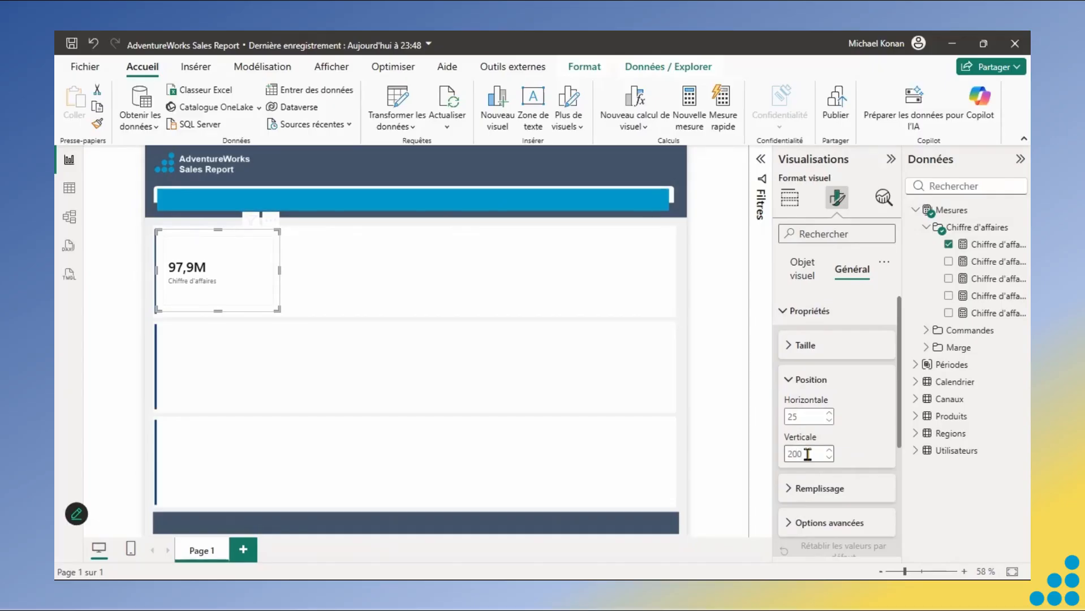
{"action": "left_click", "coordinate": [705, 366]}
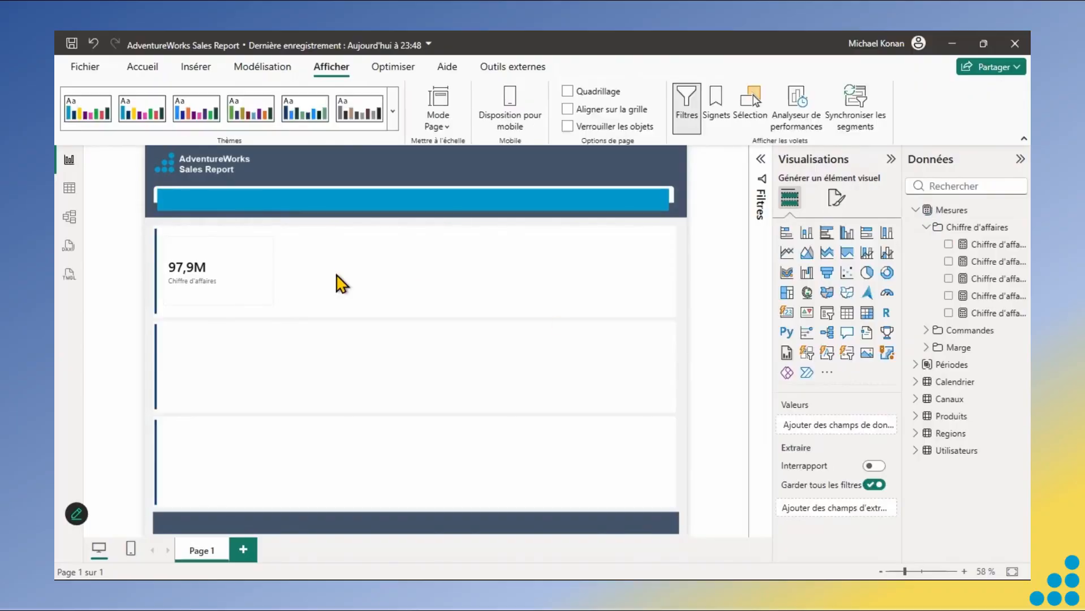
- Add the Chiffre d'affaires YoY measure as a reference label on the Chiffre d'affaires card
{"action": "left_click", "coordinate": [196, 295]}
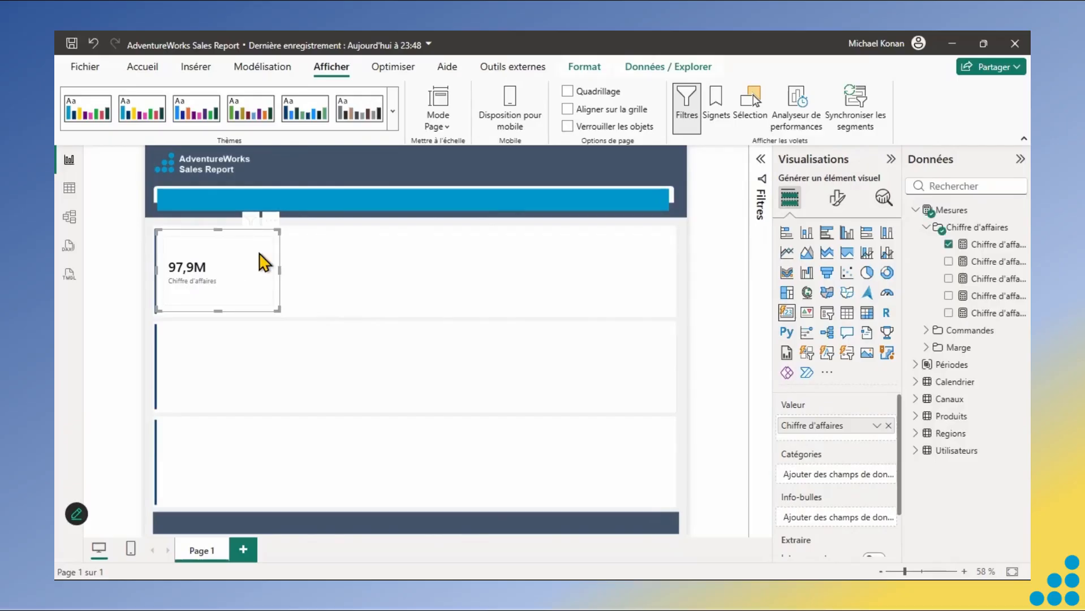
{"action": "left_click", "coordinate": [836, 198]}
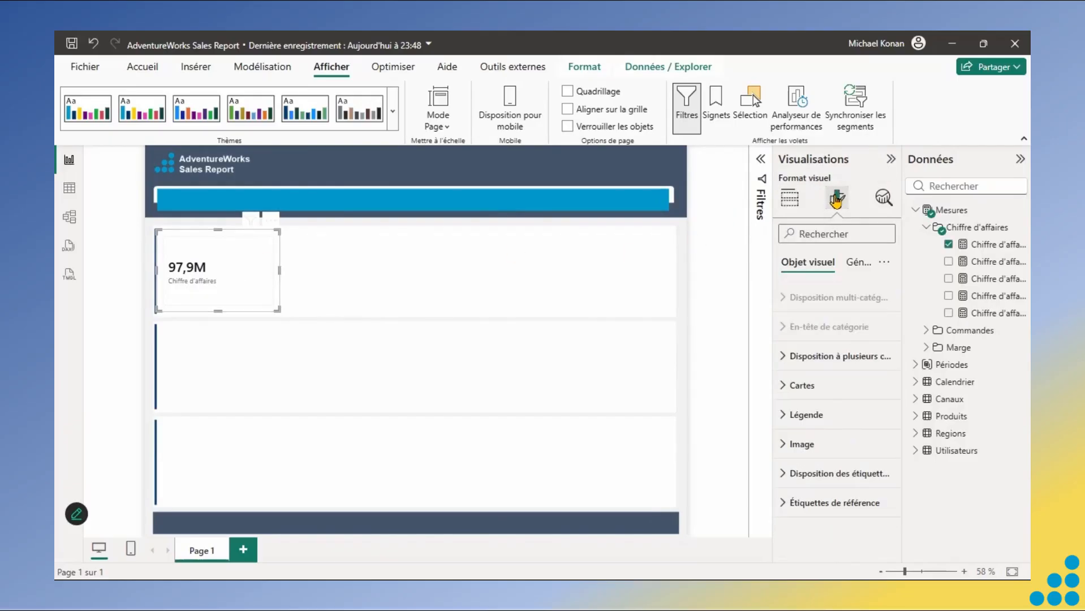
{"action": "left_click", "coordinate": [782, 504]}
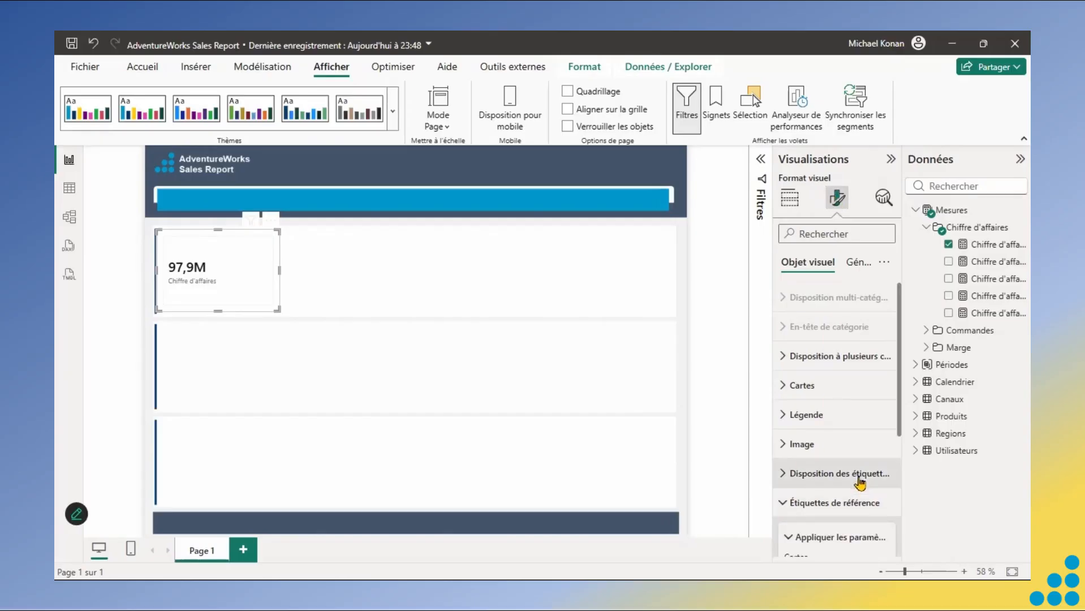
{"action": "left_click_drag", "start_coordinate": [902, 411], "coordinate": [904, 506]}
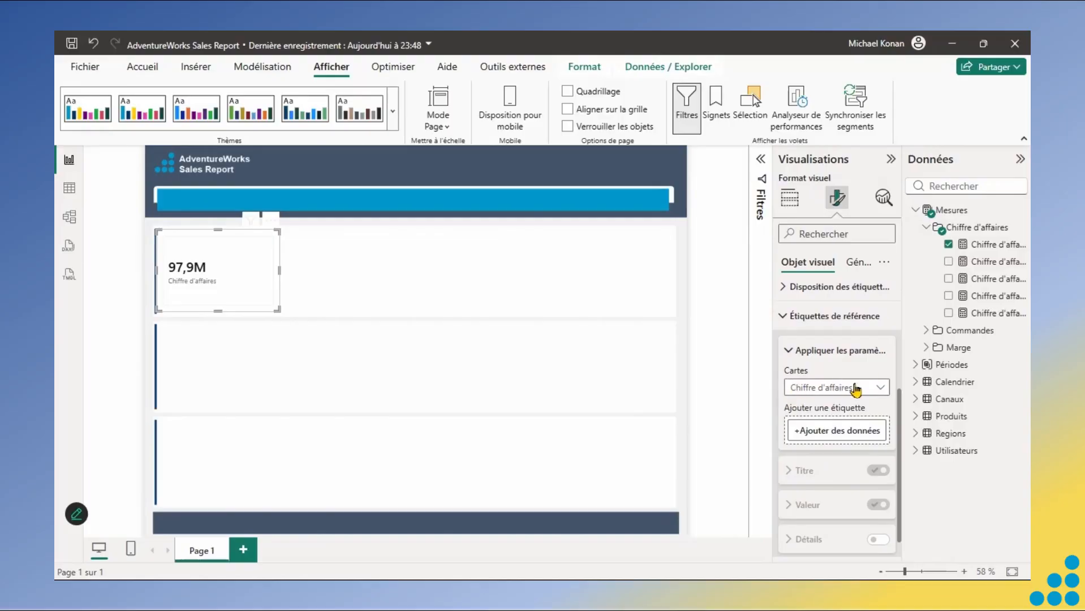
{"action": "left_click", "coordinate": [844, 432]}
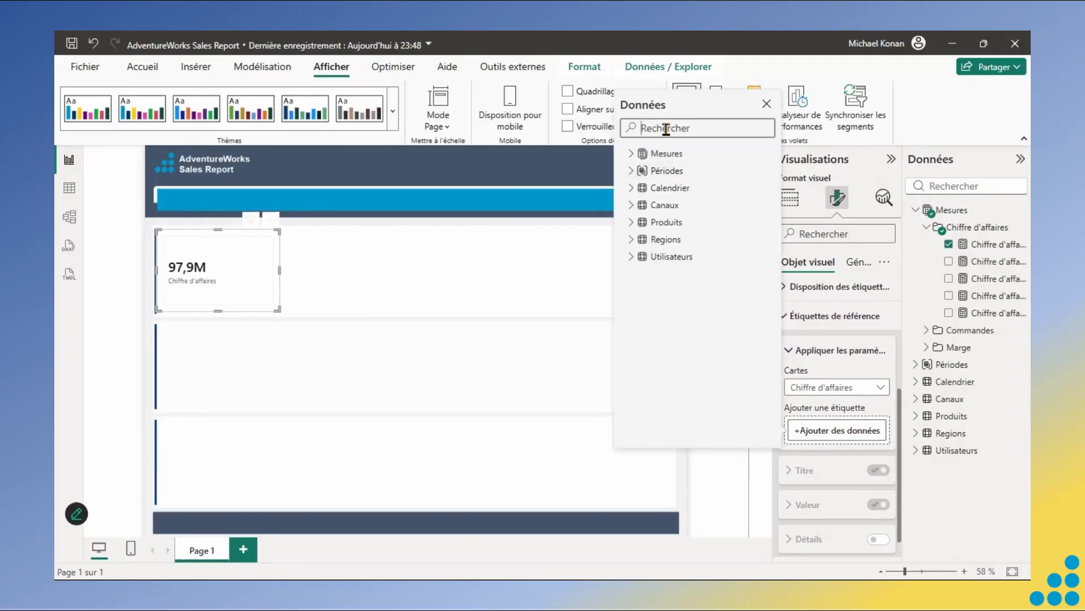
{"action": "type", "text": "yoy"}
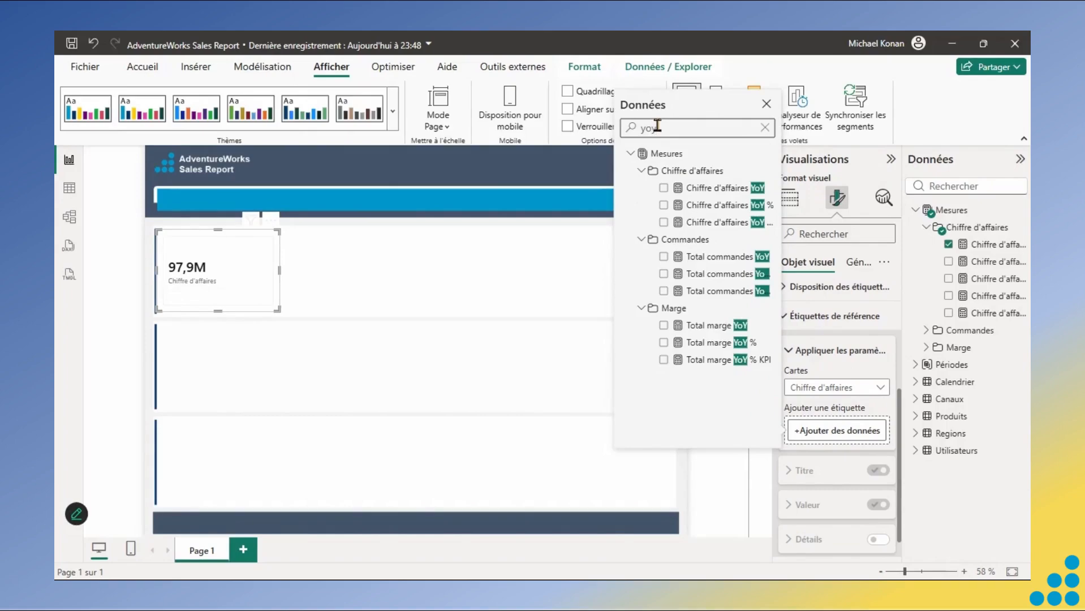
{"action": "left_click", "coordinate": [664, 188]}
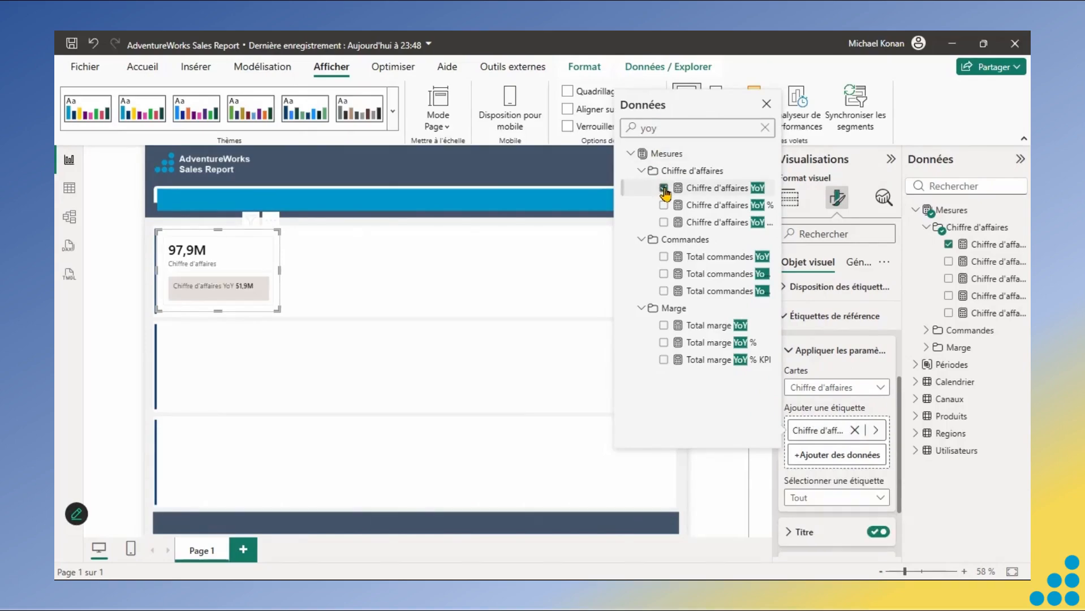
{"action": "left_click", "coordinate": [765, 105]}
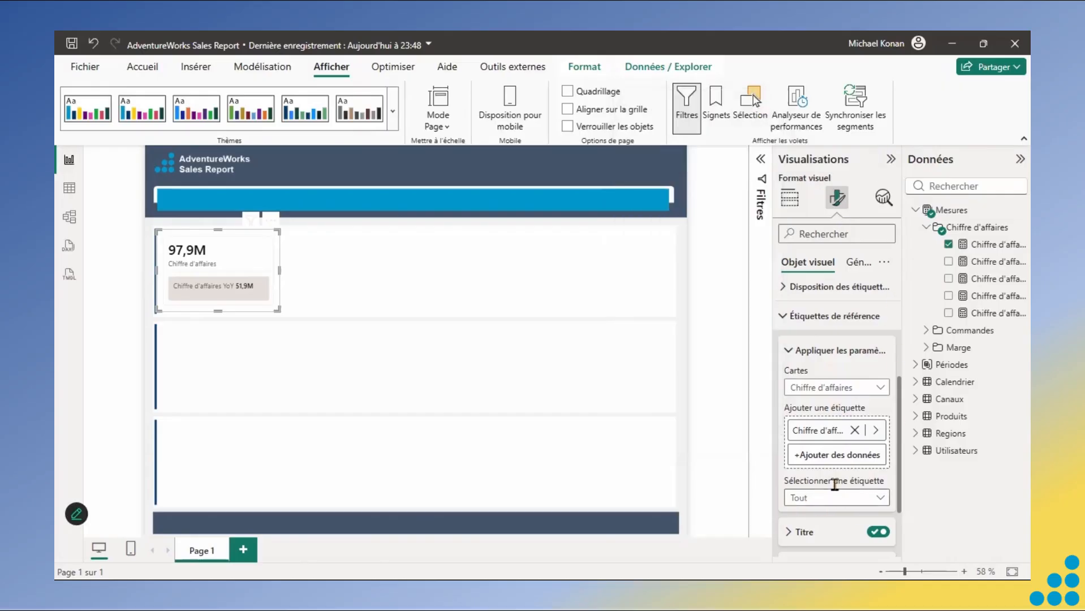
- Give the Chiffre d'affaires YoY reference label a custom title reading "YoY :"
{"action": "left_click", "coordinate": [880, 500]}
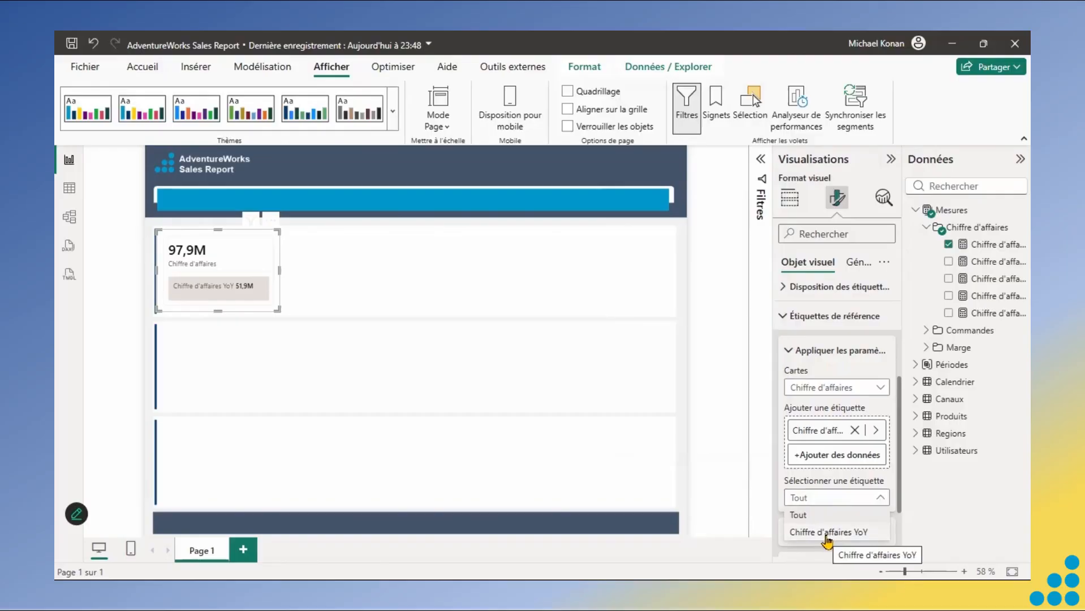
{"action": "left_click", "coordinate": [826, 535]}
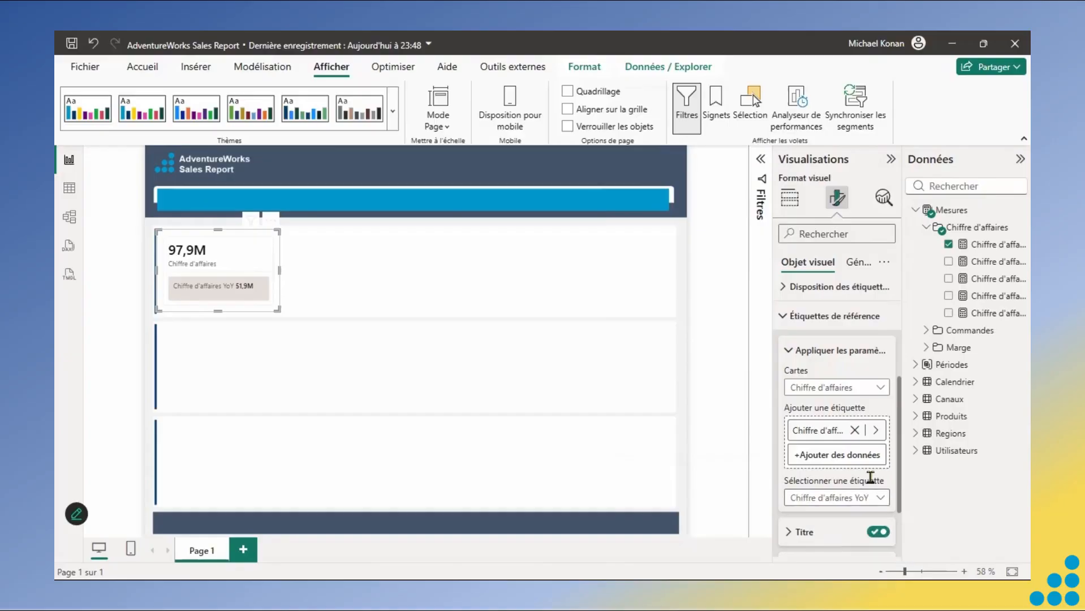
{"action": "scroll", "coordinate": [901, 511], "scroll_direction": "down", "scroll_amount": 2}
{"action": "scroll", "coordinate": [902, 511], "scroll_direction": "down", "scroll_amount": 2}
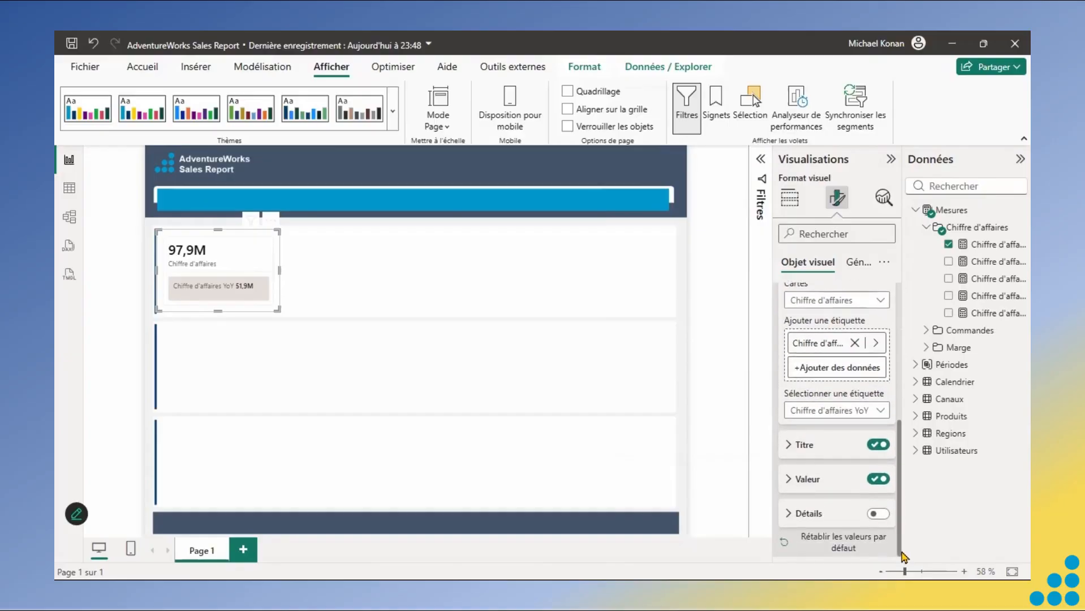
{"action": "left_click", "coordinate": [789, 445]}
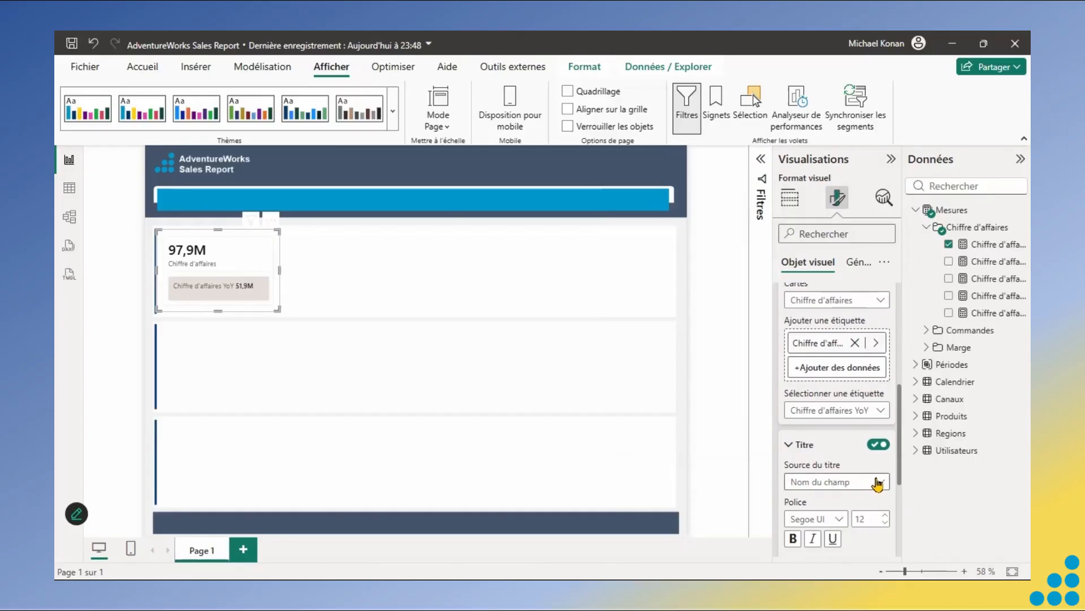
{"action": "left_click", "coordinate": [859, 485]}
{"action": "left_click", "coordinate": [829, 500]}
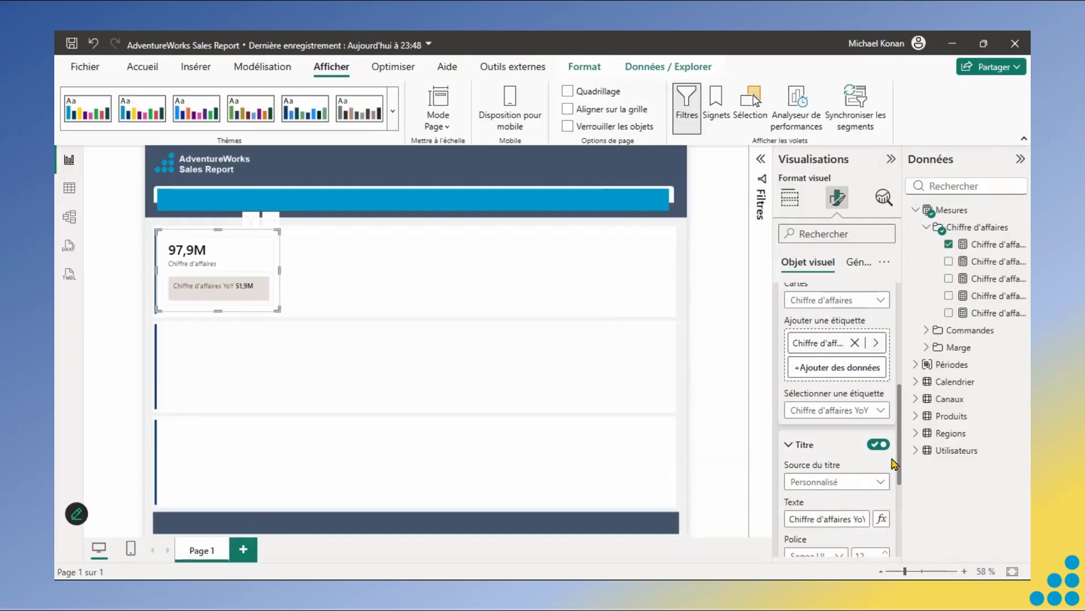
{"action": "scroll", "coordinate": [846, 468], "scroll_direction": "down", "scroll_amount": 1}
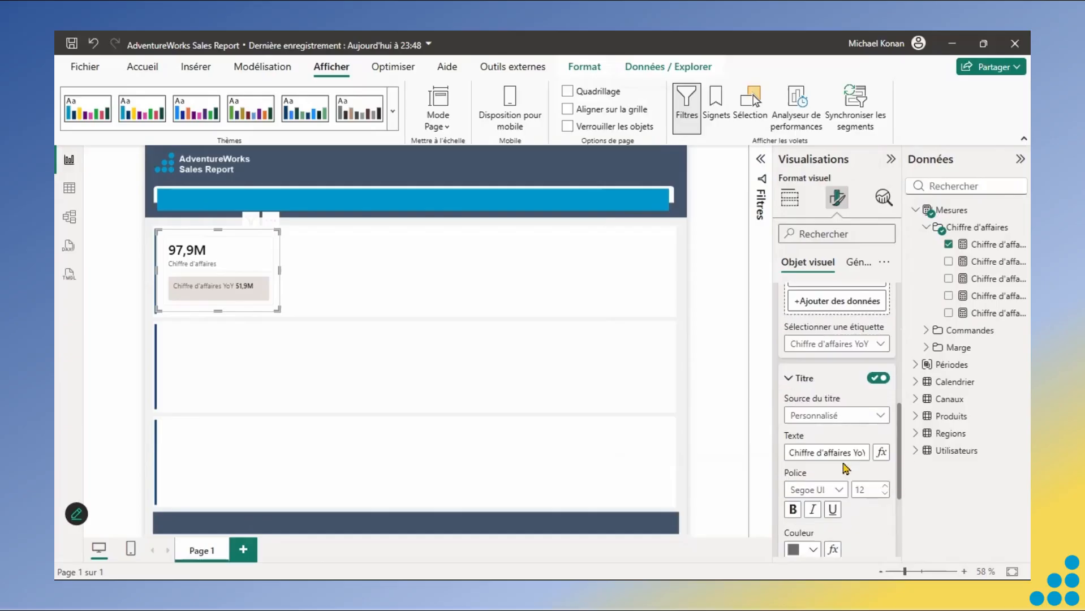
{"action": "triple_click", "coordinate": [807, 448]}
{"action": "type", "text": "YoY :"}
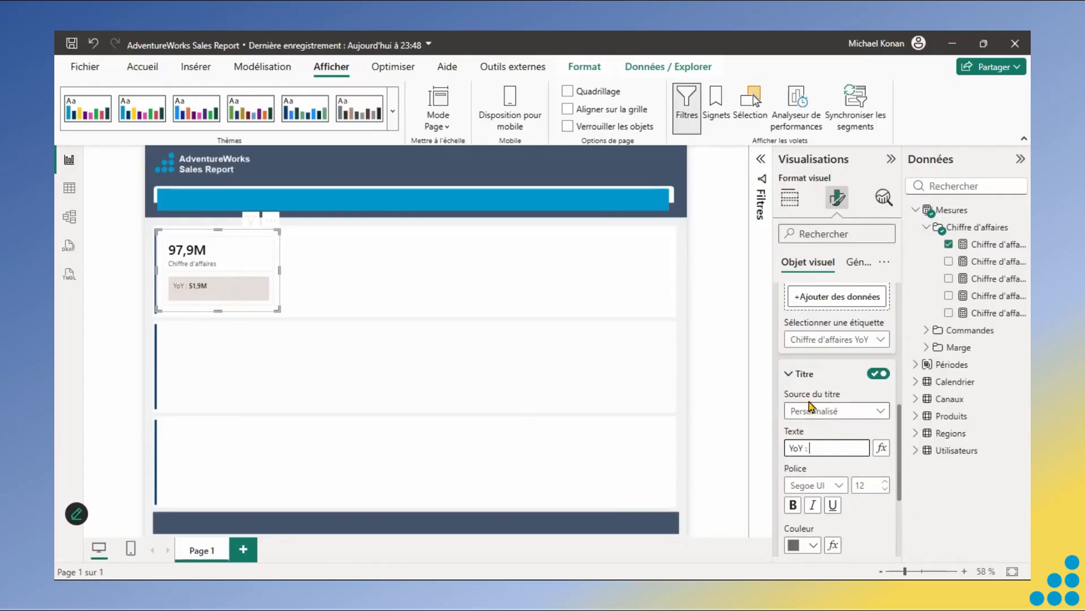
{"action": "left_click", "coordinate": [790, 378]}
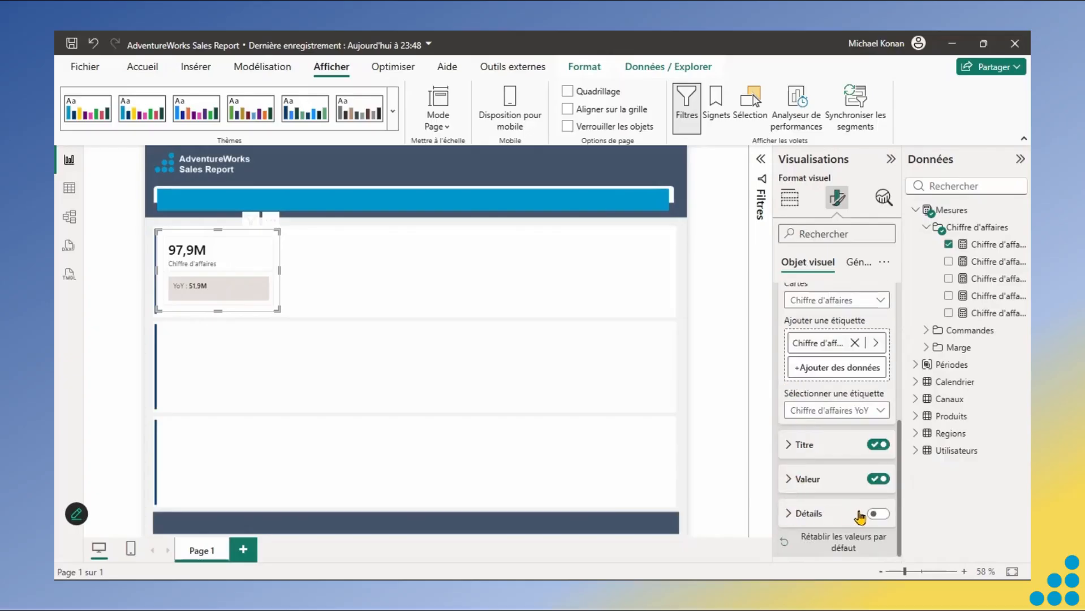
- Enable details for the YoY reference label and use the Chiffre d'affaires YoY % KPI measure as their data
{"action": "left_click", "coordinate": [878, 516]}
{"action": "left_click", "coordinate": [789, 515]}
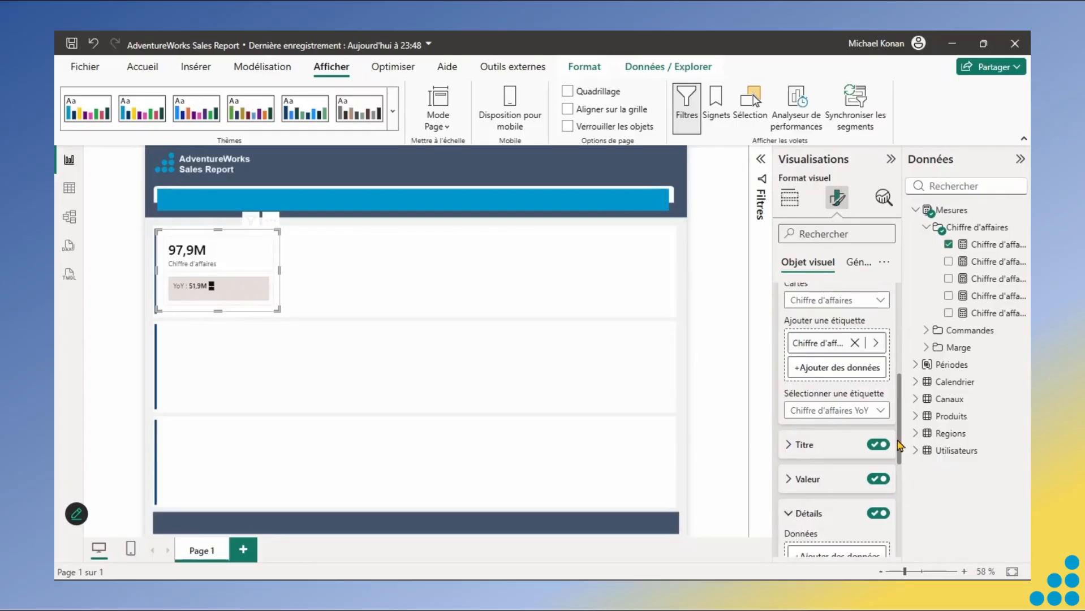
{"action": "left_click_drag", "start_coordinate": [899, 437], "coordinate": [899, 481]}
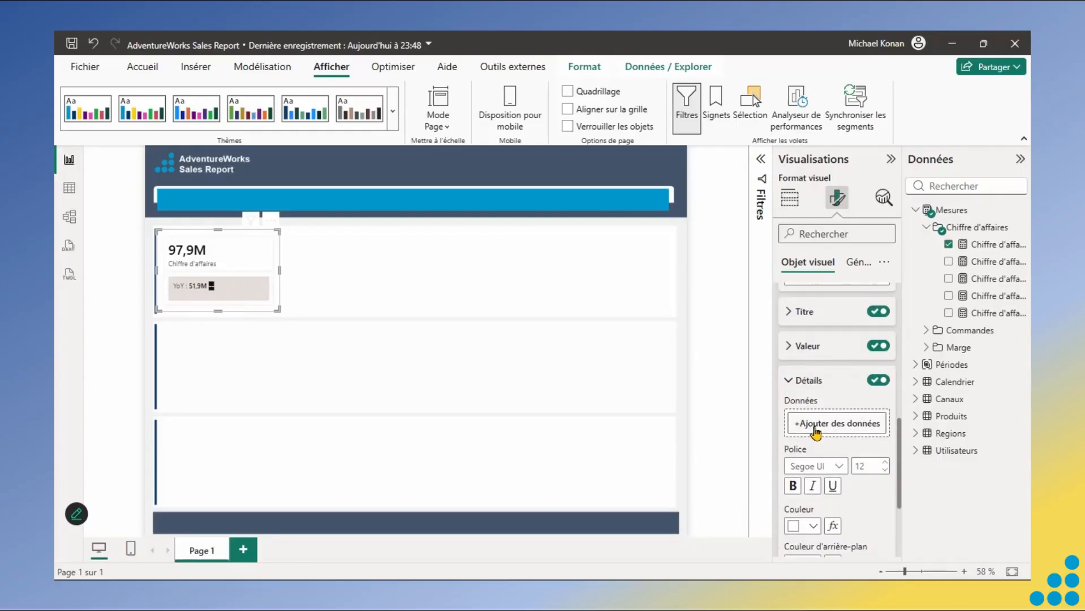
{"action": "left_click", "coordinate": [813, 430]}
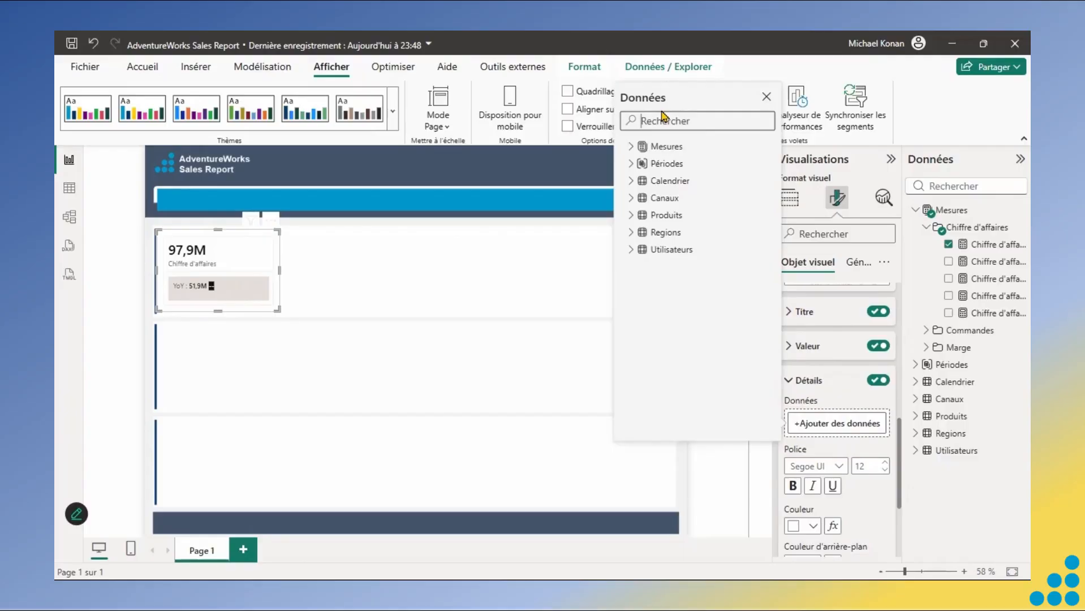
{"action": "type", "text": "yoy % K"}
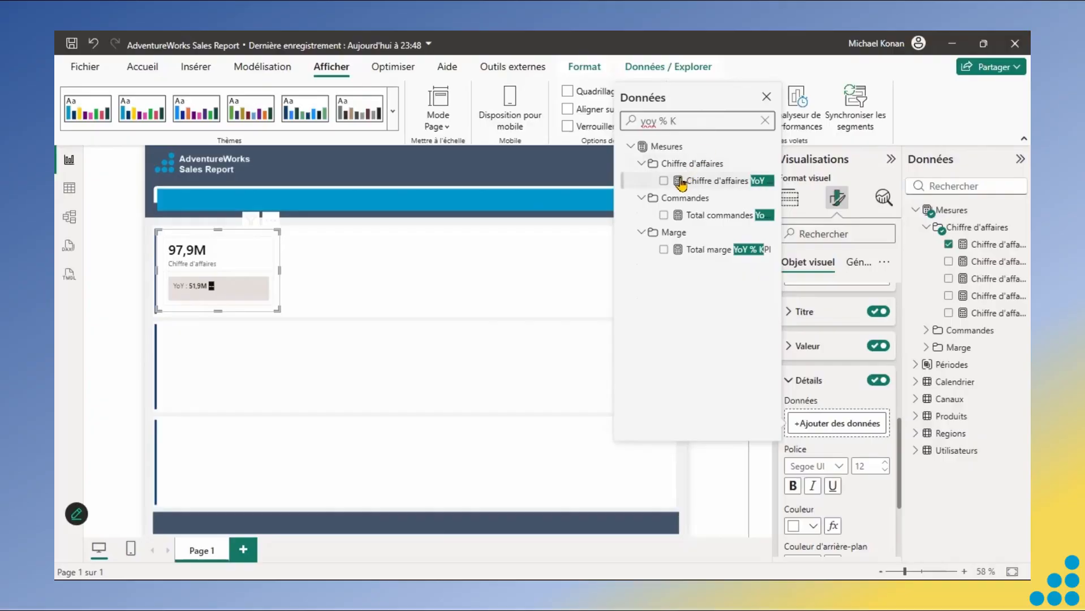
{"action": "left_click", "coordinate": [664, 182]}
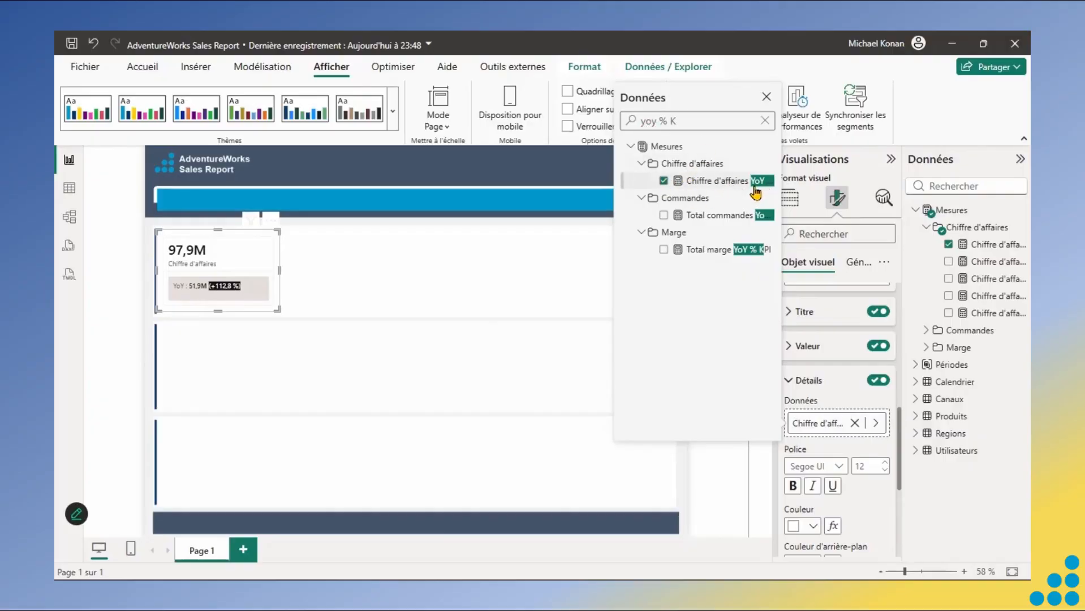
{"action": "left_click", "coordinate": [766, 97]}
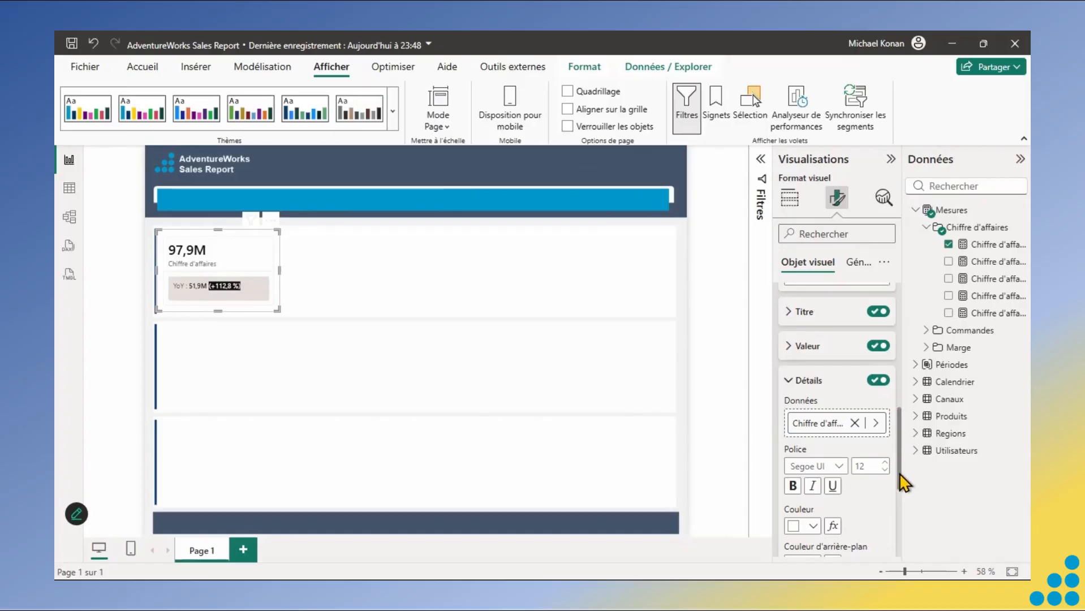
- Set the YoY label detail's background transparency to 100% and its text colour to black, and collapse all format categories
{"action": "scroll", "coordinate": [901, 484], "scroll_direction": "down", "scroll_amount": 3}
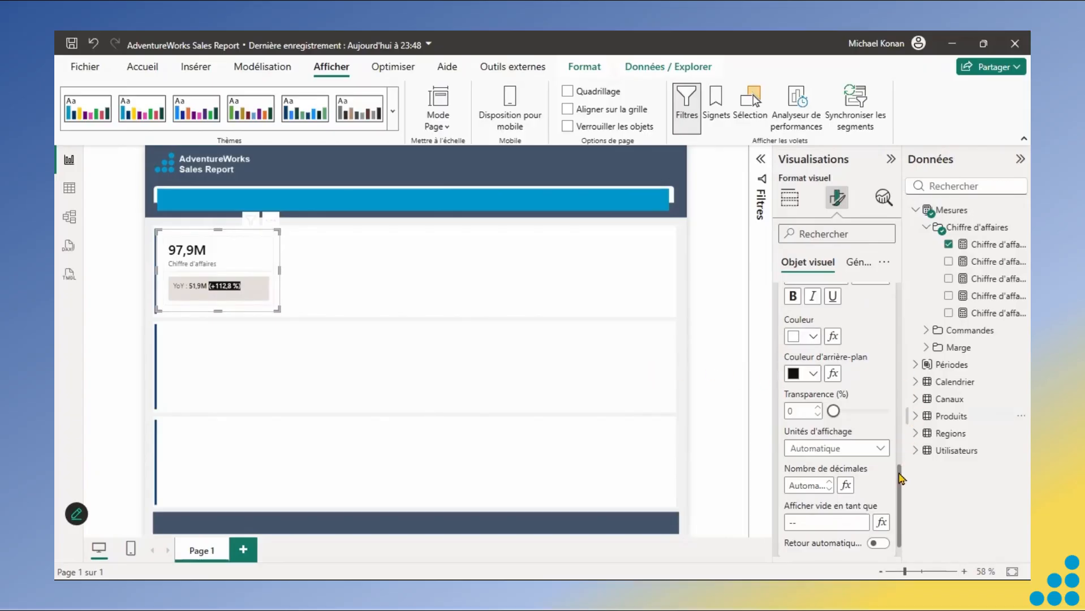
{"action": "scroll", "coordinate": [901, 480], "scroll_direction": "up", "scroll_amount": 1}
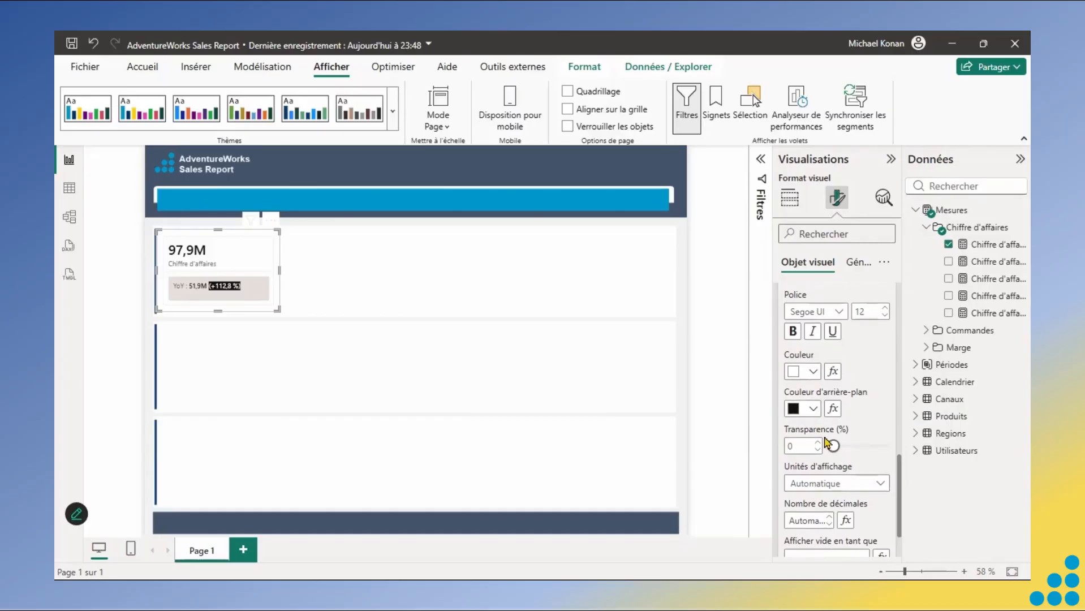
{"action": "left_click_drag", "start_coordinate": [832, 448], "coordinate": [887, 449]}
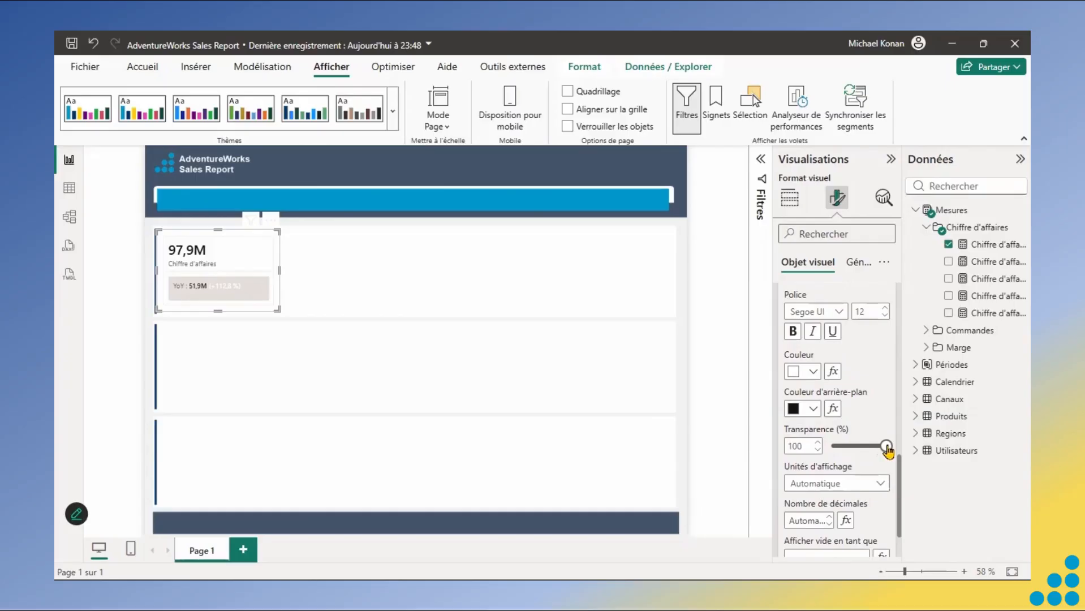
{"action": "left_click", "coordinate": [813, 372]}
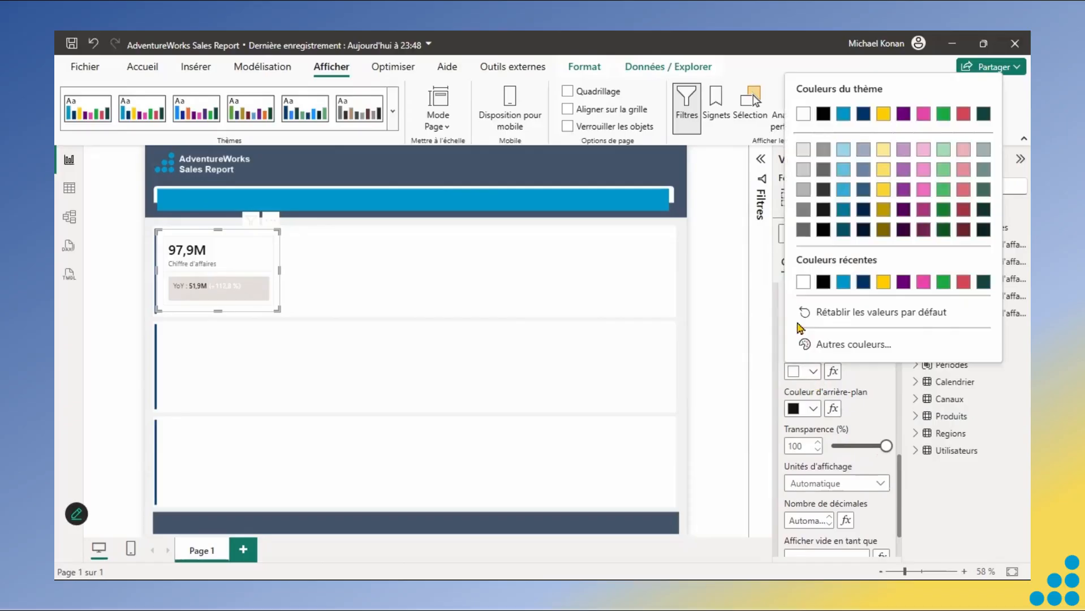
{"action": "left_click", "coordinate": [803, 230]}
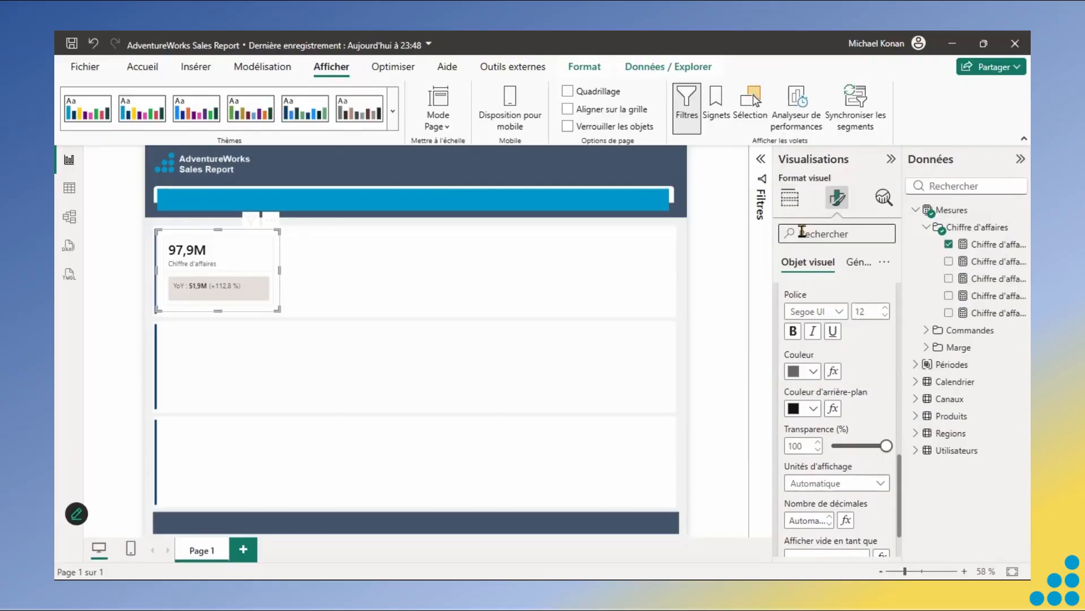
{"action": "left_click", "coordinate": [815, 371]}
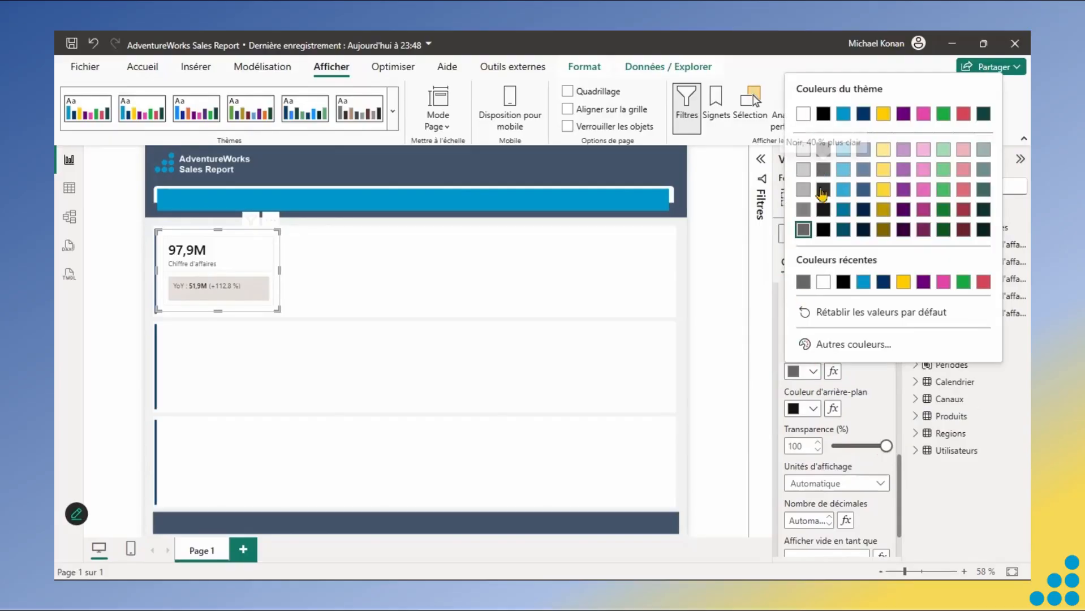
{"action": "left_click", "coordinate": [823, 114]}
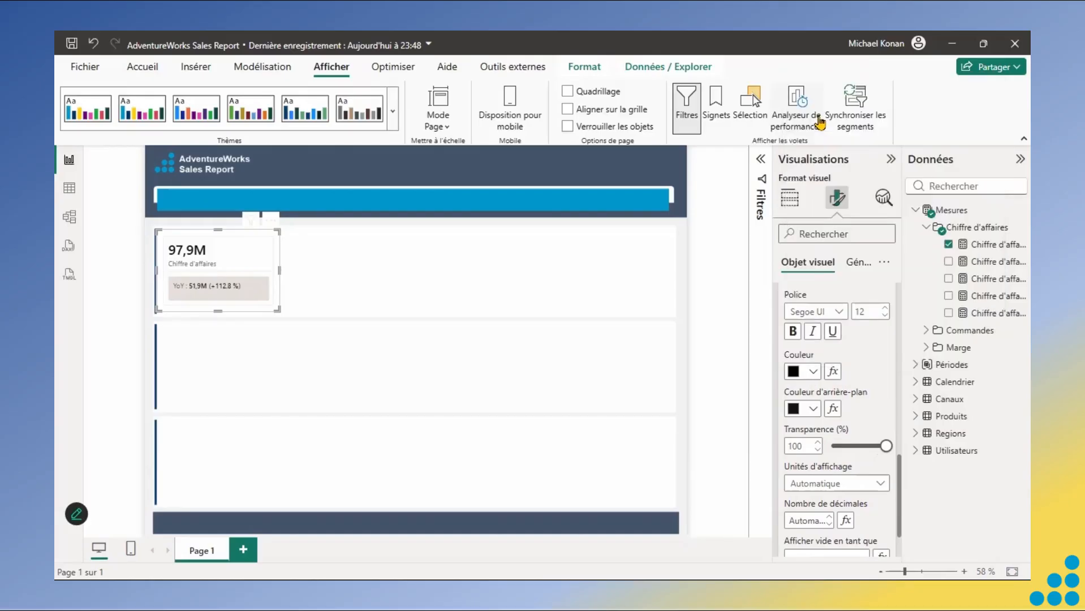
{"action": "left_click", "coordinate": [883, 263]}
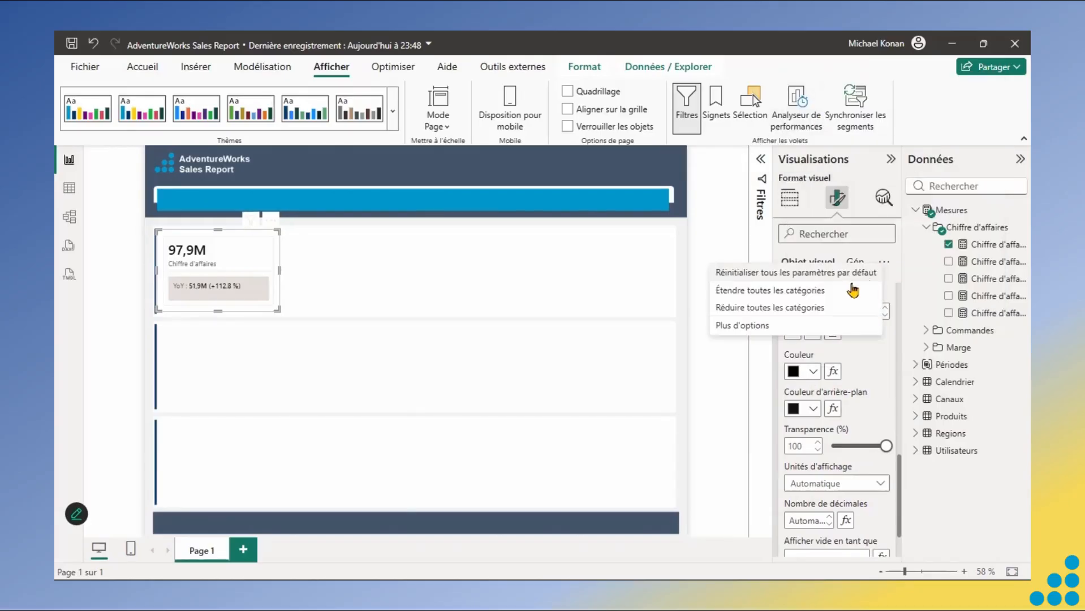
{"action": "left_click", "coordinate": [816, 308]}
{"action": "left_click", "coordinate": [484, 290]}
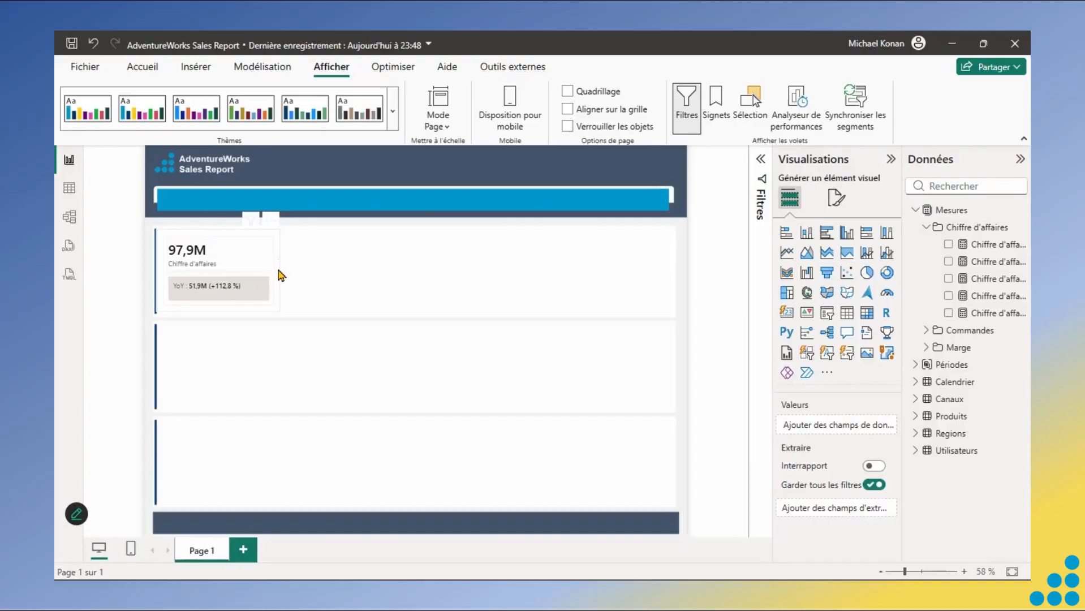
- Set the top and bottom padding of the Chiffre d'affaires card to 0 in its general properties
{"action": "left_click", "coordinate": [250, 268]}
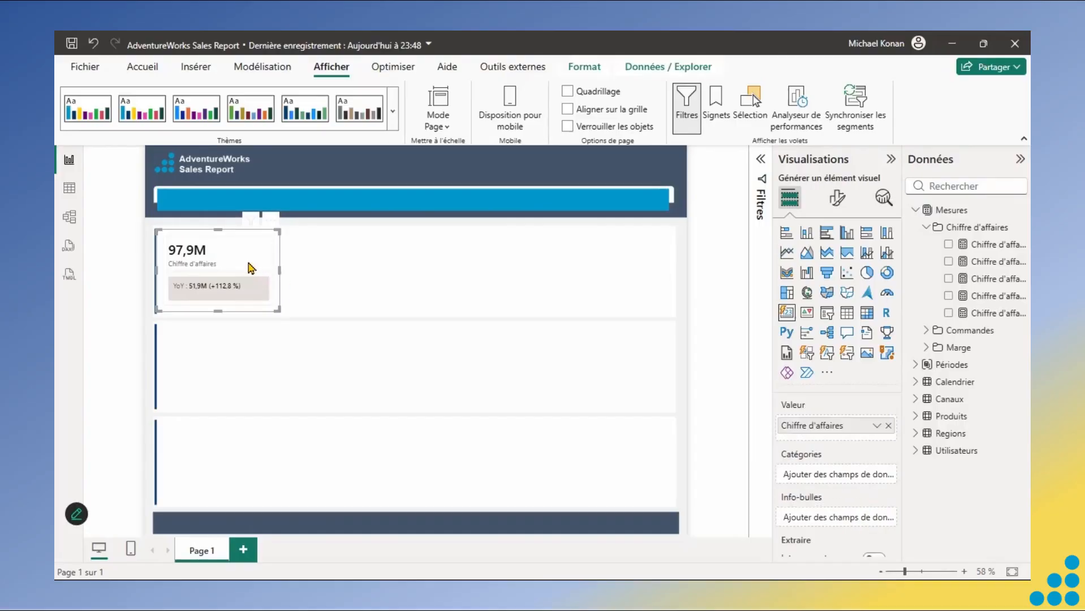
{"action": "left_click", "coordinate": [839, 204]}
{"action": "left_click", "coordinate": [859, 265]}
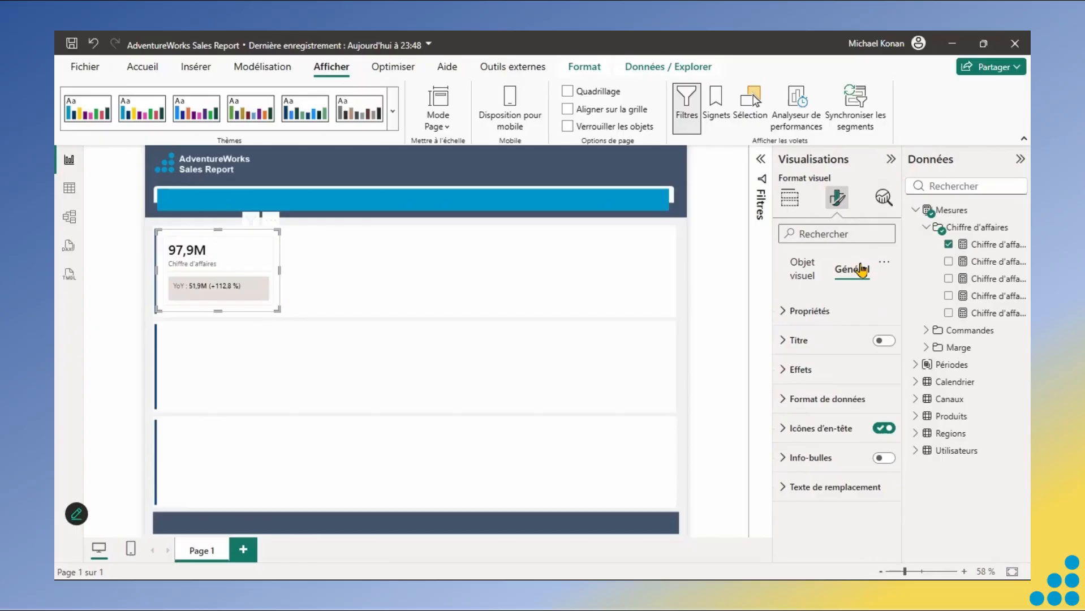
{"action": "left_click", "coordinate": [783, 311]}
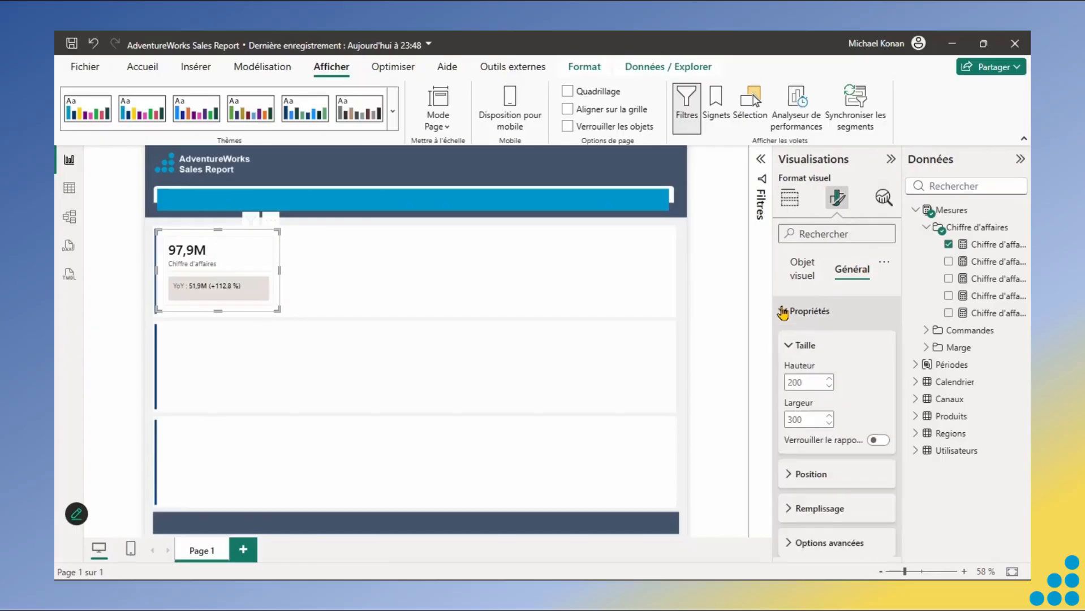
{"action": "left_click", "coordinate": [790, 345]}
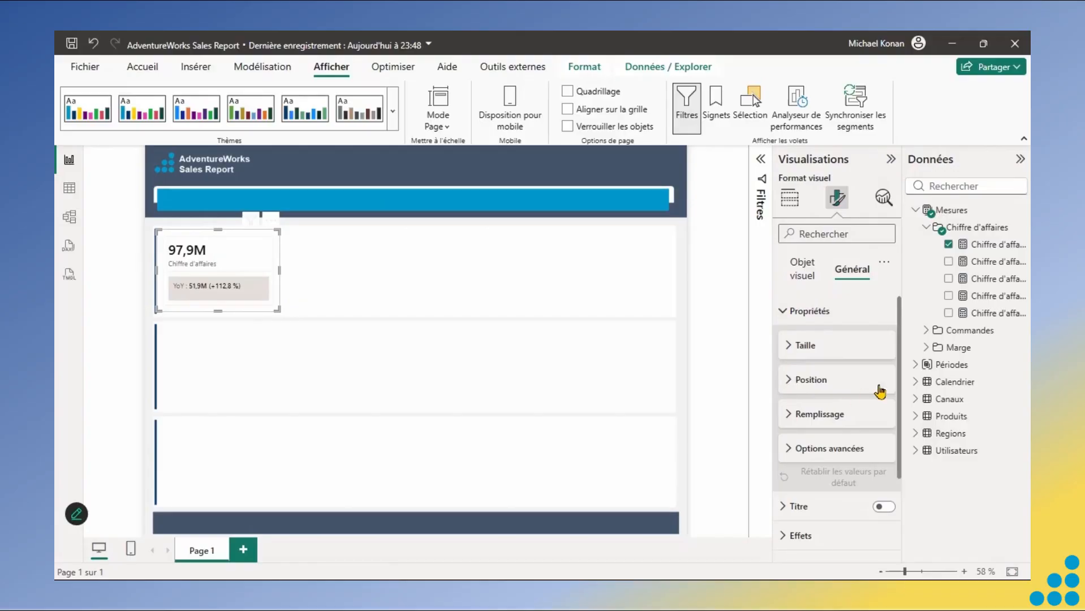
{"action": "left_click", "coordinate": [878, 423]}
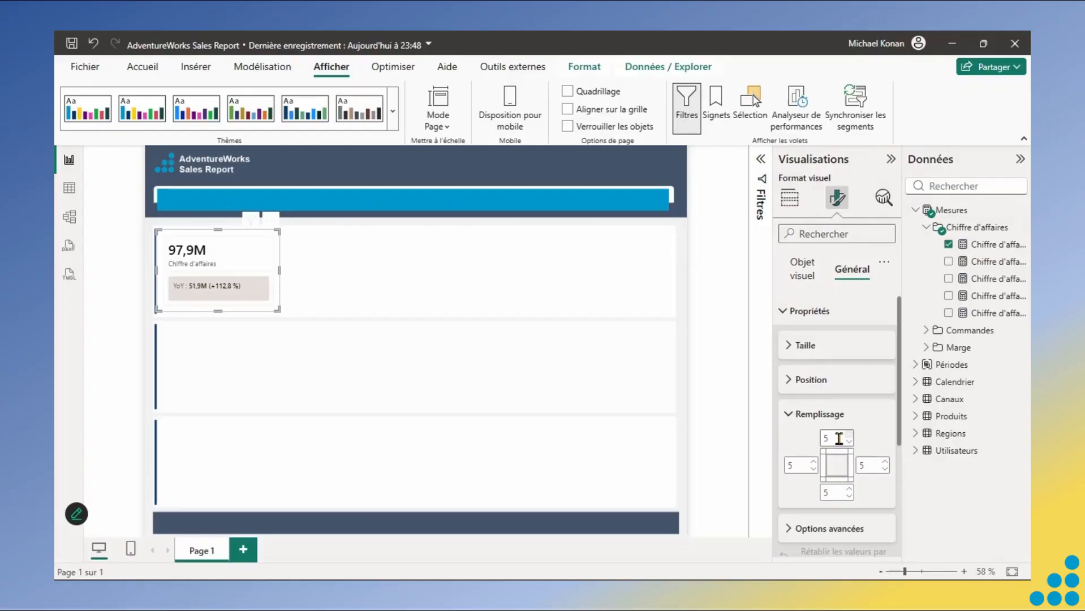
{"action": "left_click", "coordinate": [839, 438]}
{"action": "key", "text": "Return"}
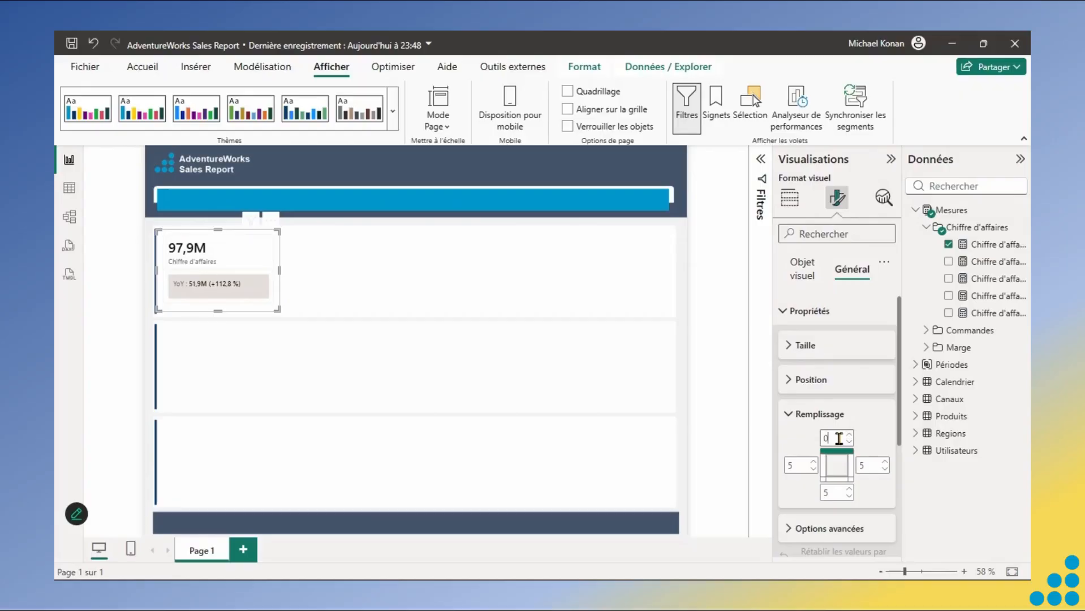
{"action": "left_click", "coordinate": [840, 493]}
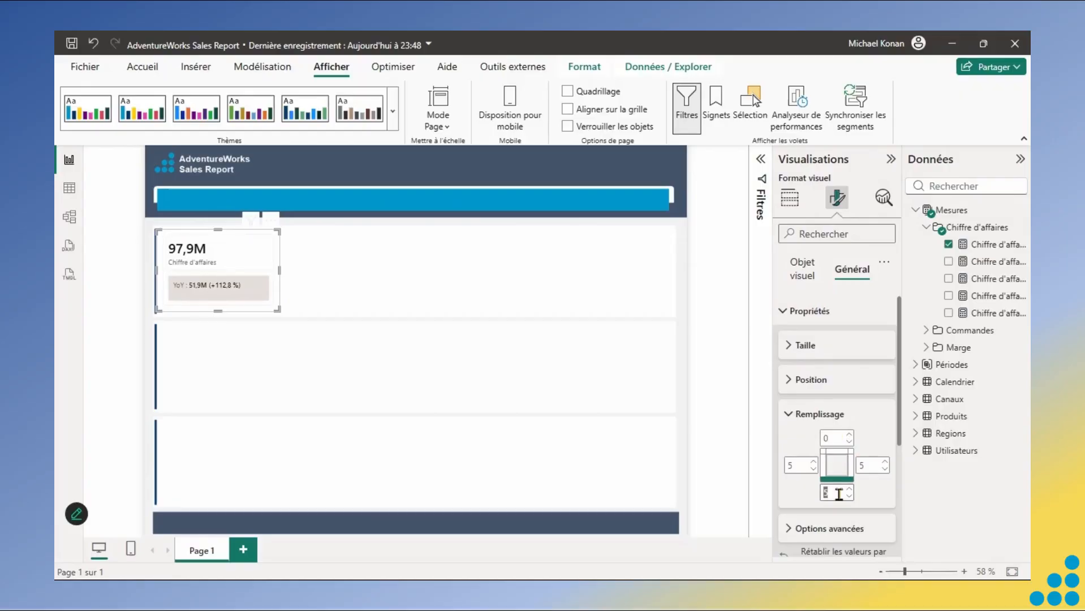
{"action": "key", "text": "Return"}
- Set the left and right padding of the Chiffre d'affaires card to 0 and collapse the padding settings
{"action": "left_click", "coordinate": [798, 464]}
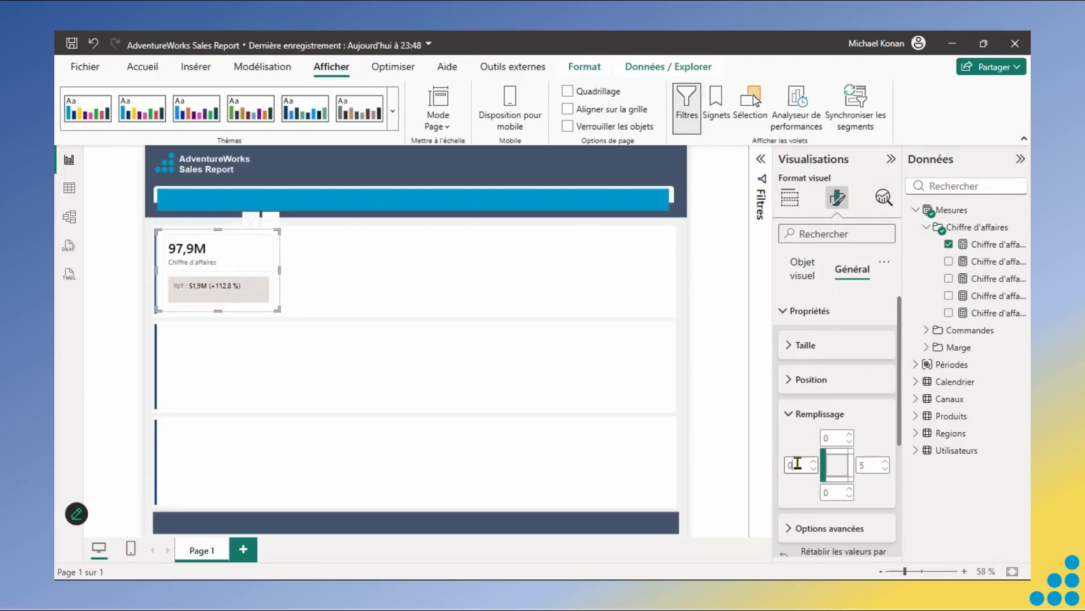
{"action": "type", "text": "0"}
{"action": "key", "text": "Return"}
{"action": "left_click", "coordinate": [871, 465]}
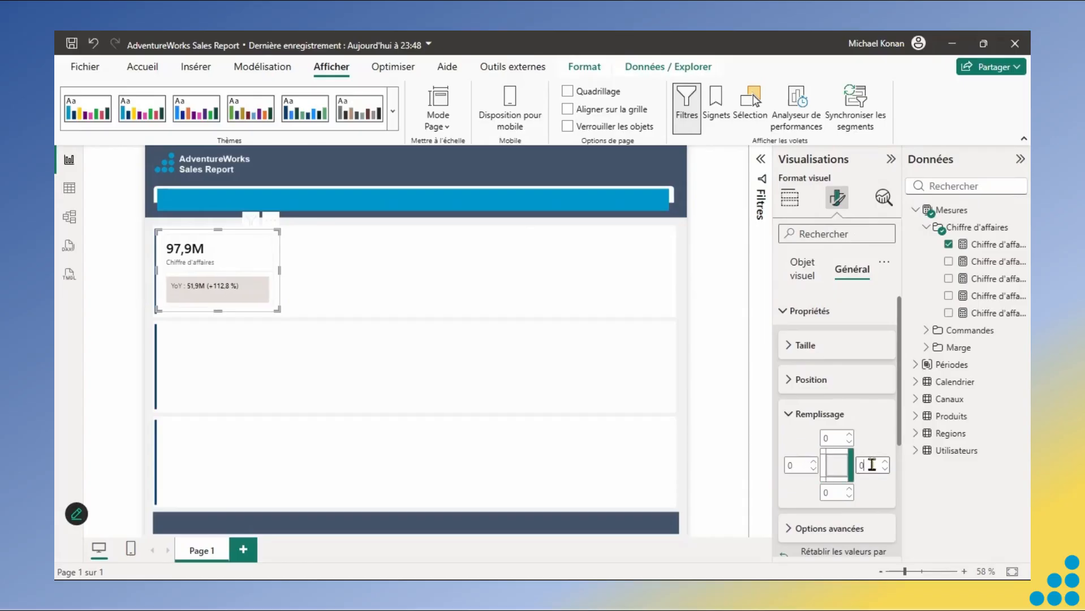
{"action": "type", "text": "0"}
{"action": "key", "text": "Return"}
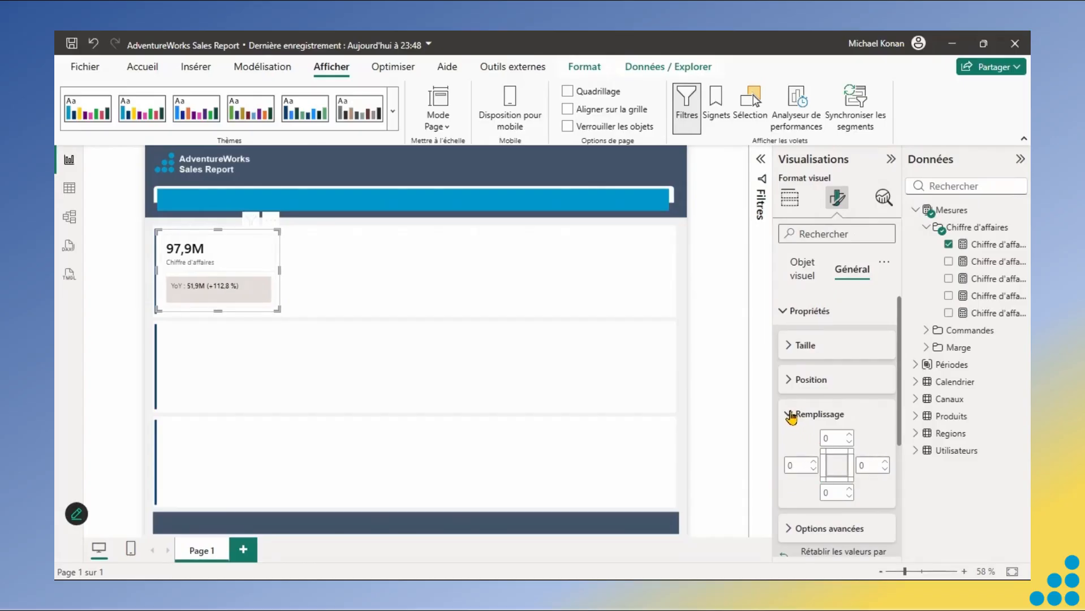
{"action": "left_click", "coordinate": [790, 415]}
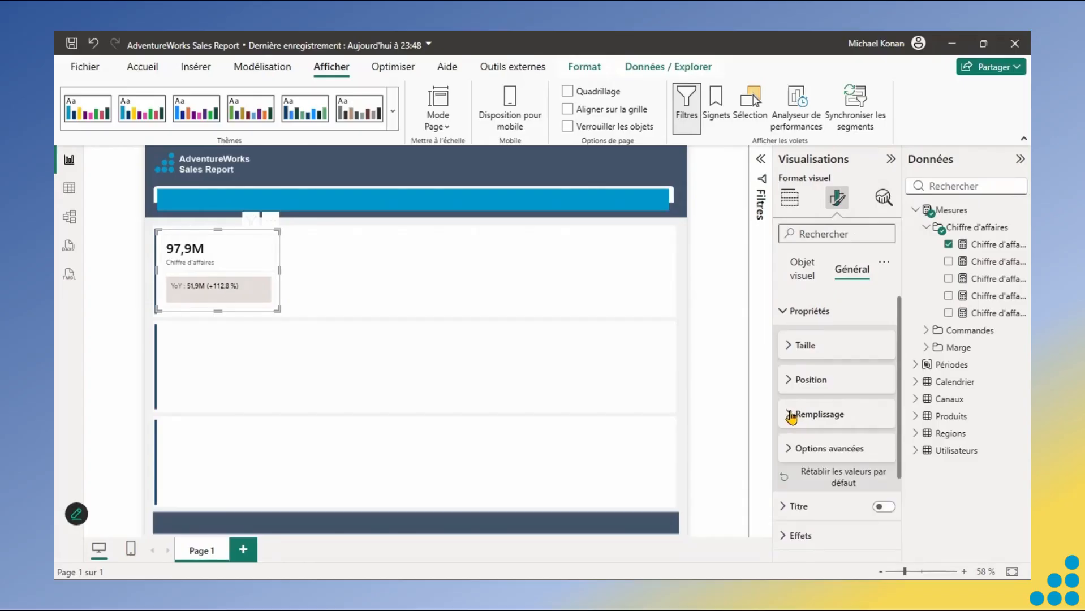
- Set the uniform margin of the Chiffre d'affaires card's multi-card layout to 4 px and deselect the card
{"action": "left_click", "coordinate": [805, 266]}
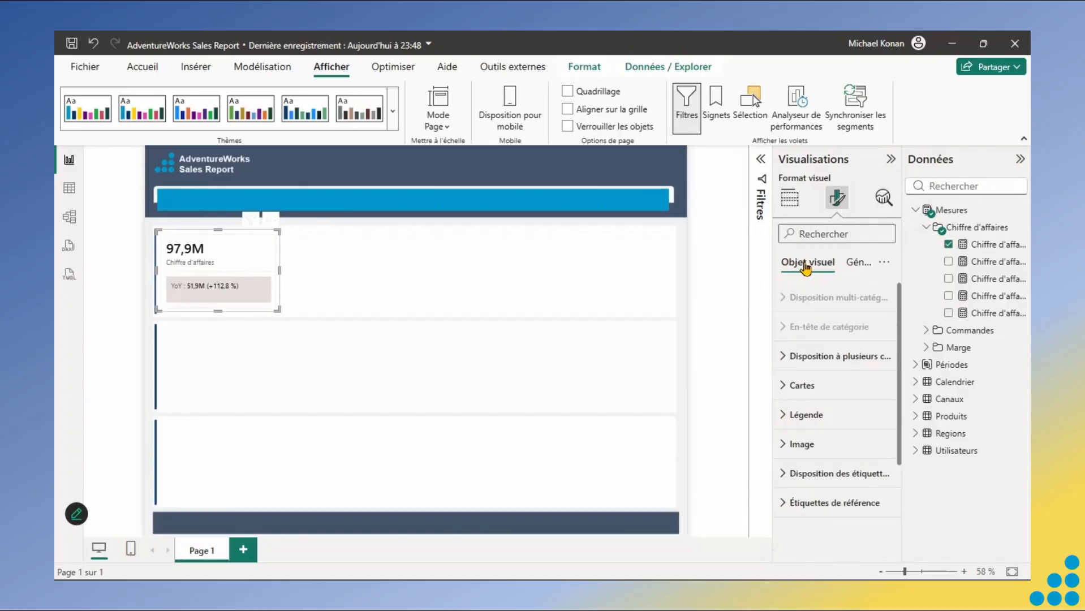
{"action": "left_click", "coordinate": [782, 362]}
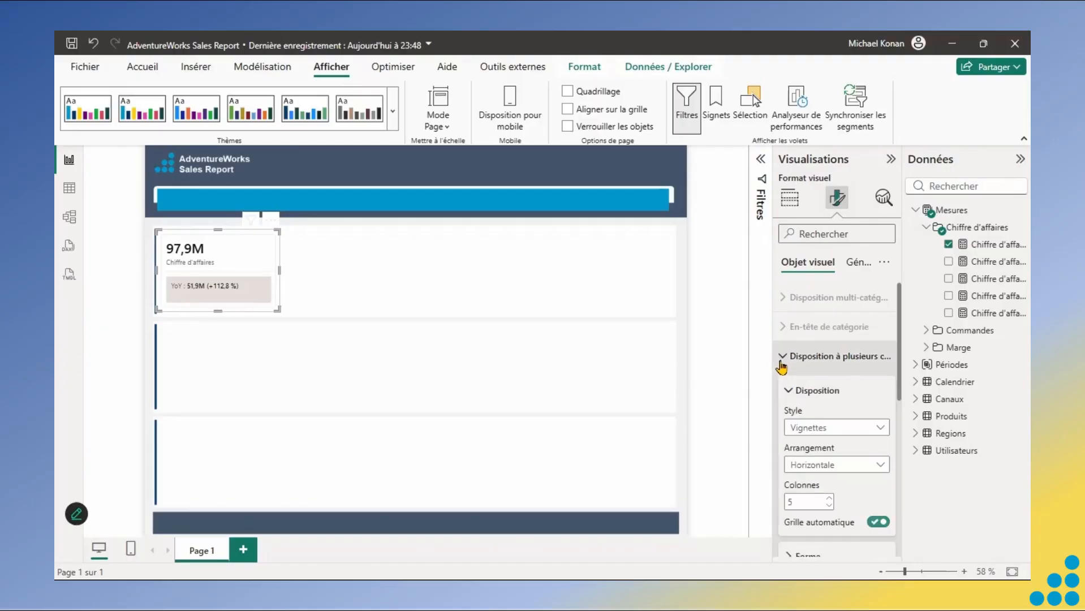
{"action": "left_click", "coordinate": [788, 393]}
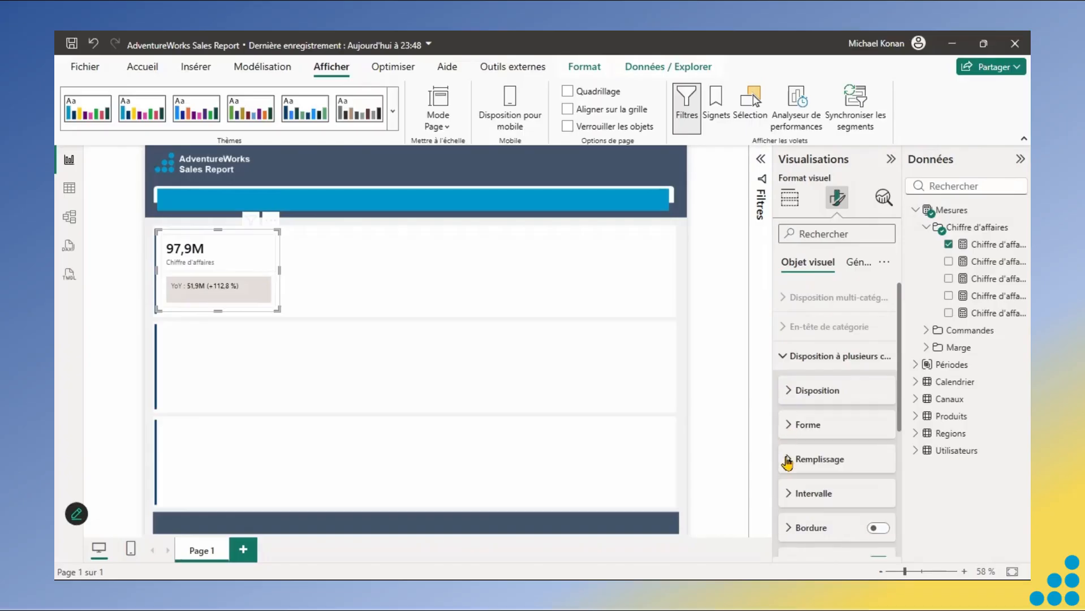
{"action": "left_click", "coordinate": [788, 460]}
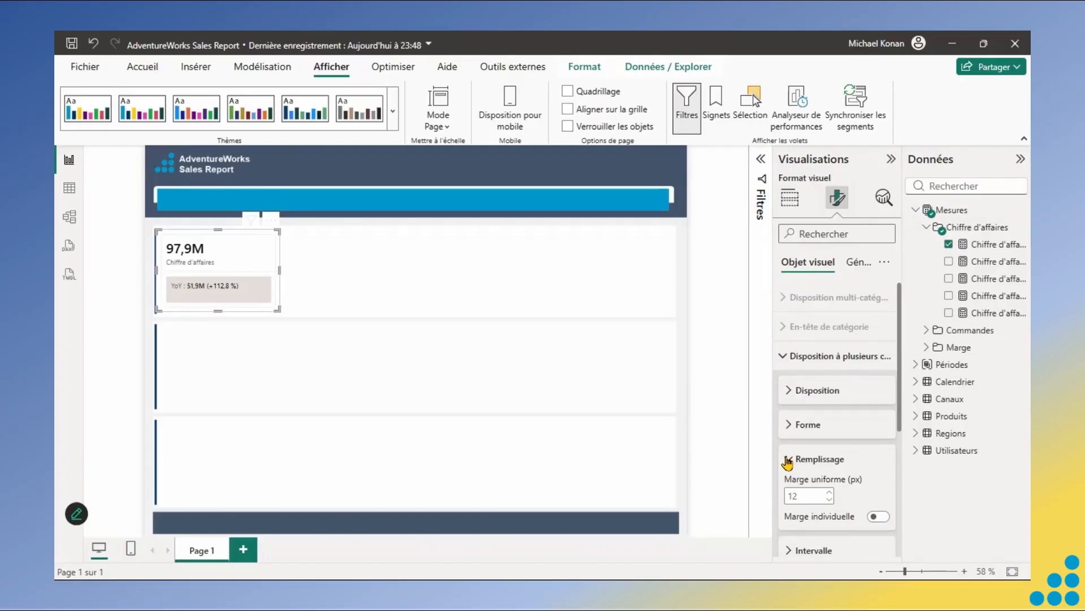
{"action": "double_click", "coordinate": [803, 492]}
{"action": "type", "text": "4"}
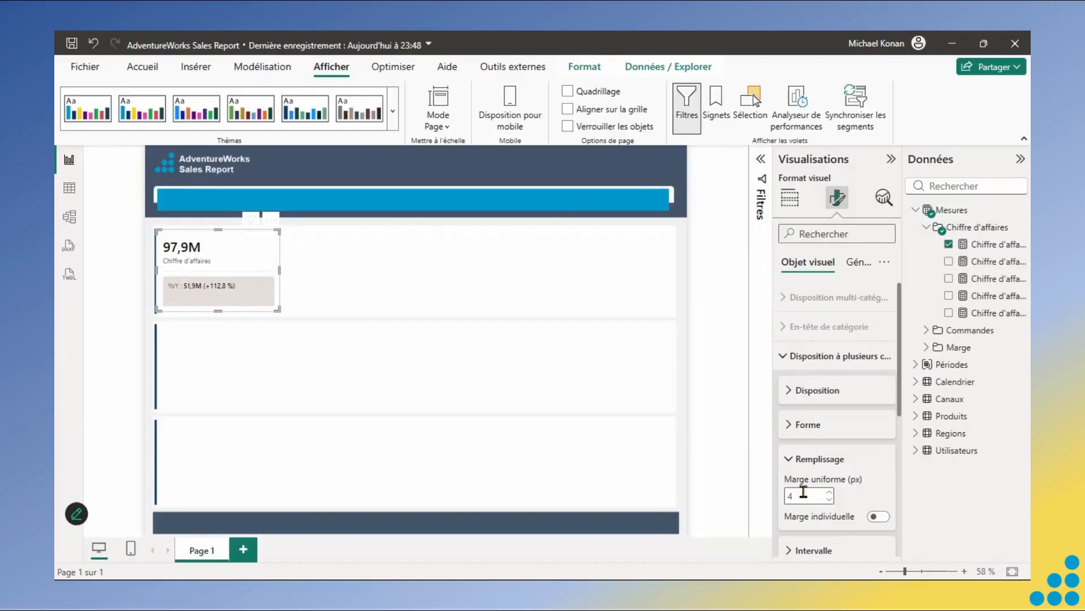
{"action": "left_click", "coordinate": [411, 298]}
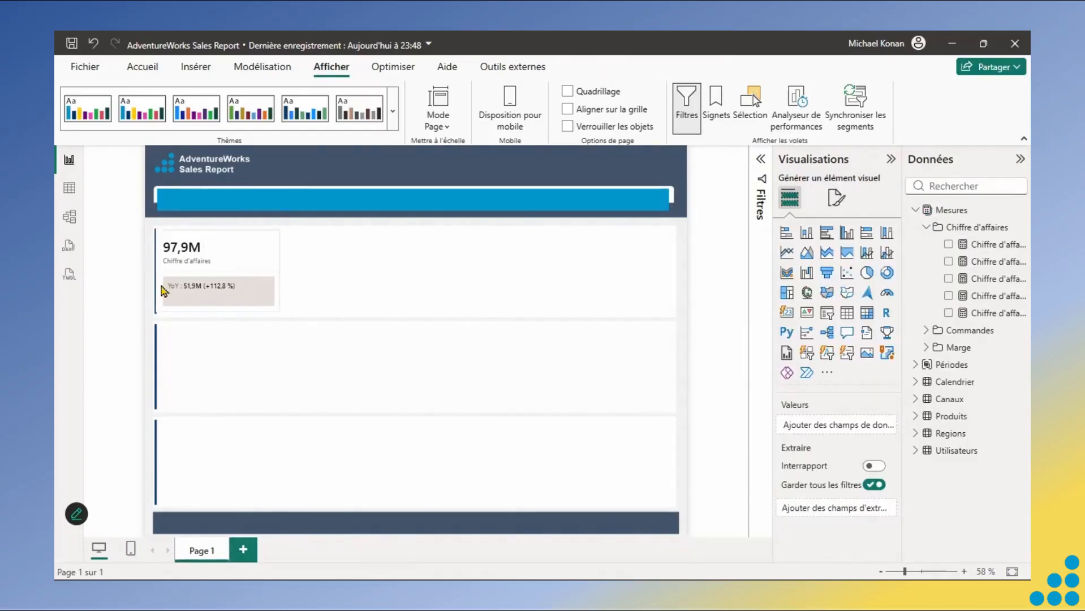
- Set the horizontal position of the Chiffre d'affaires card to 30 and deselect it
{"action": "left_click", "coordinate": [258, 258]}
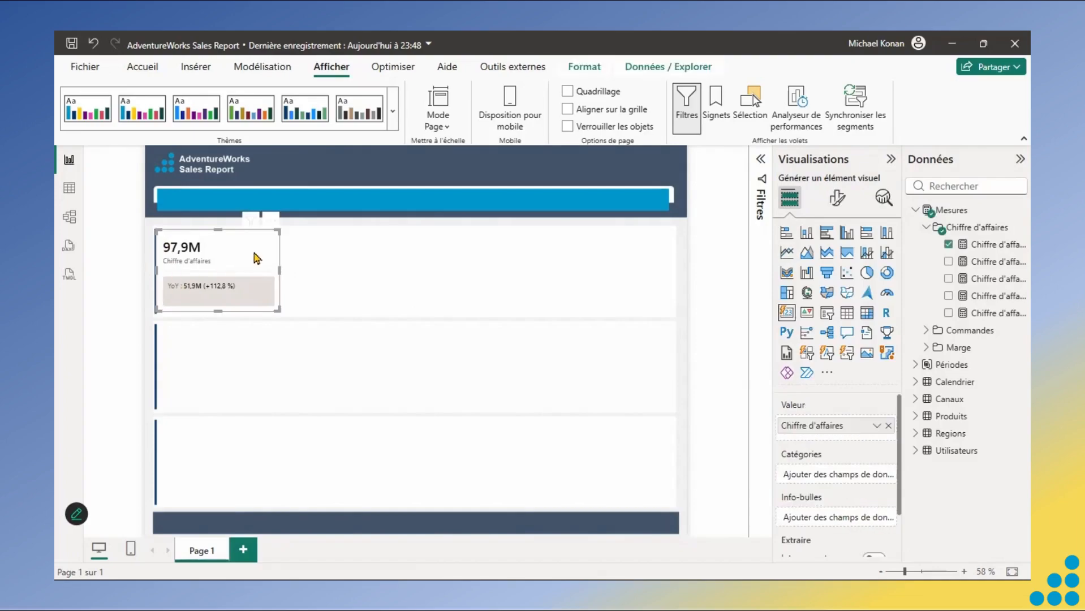
{"action": "left_click", "coordinate": [838, 198]}
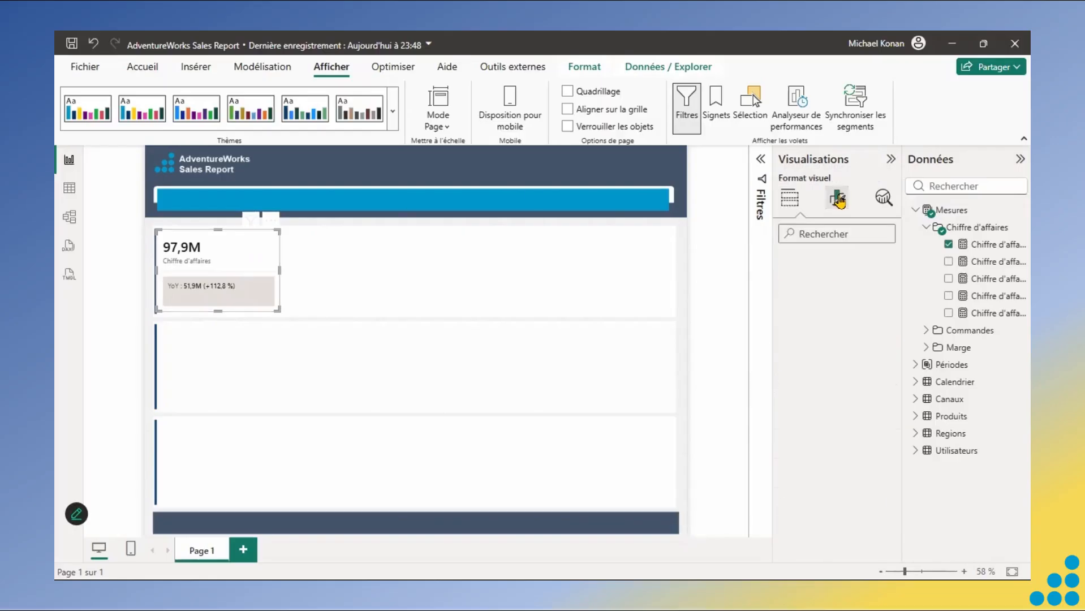
{"action": "left_click", "coordinate": [852, 270]}
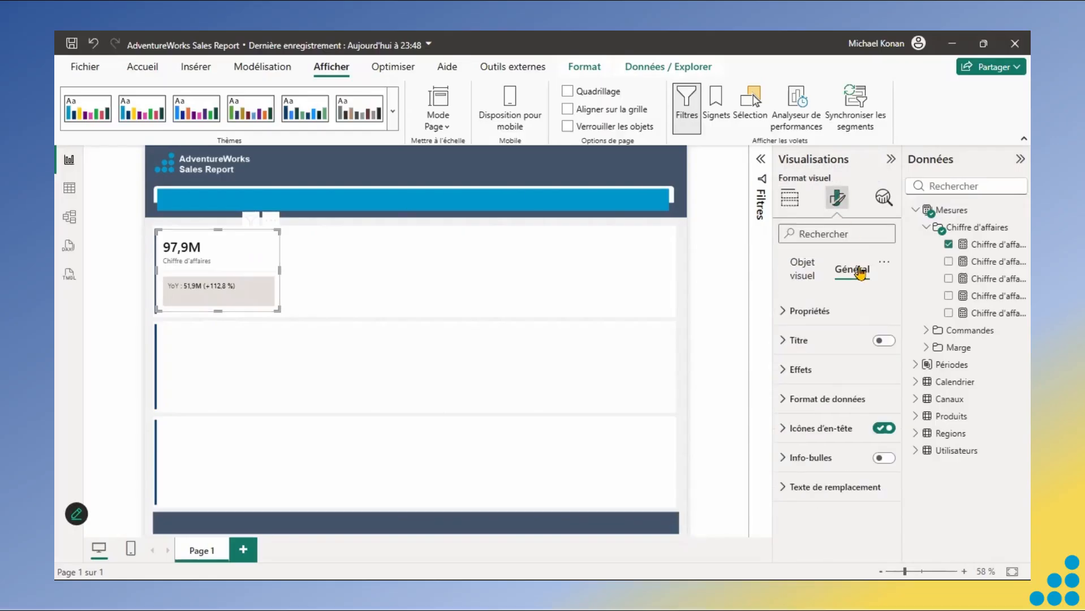
{"action": "left_click", "coordinate": [787, 313]}
{"action": "left_click", "coordinate": [791, 352]}
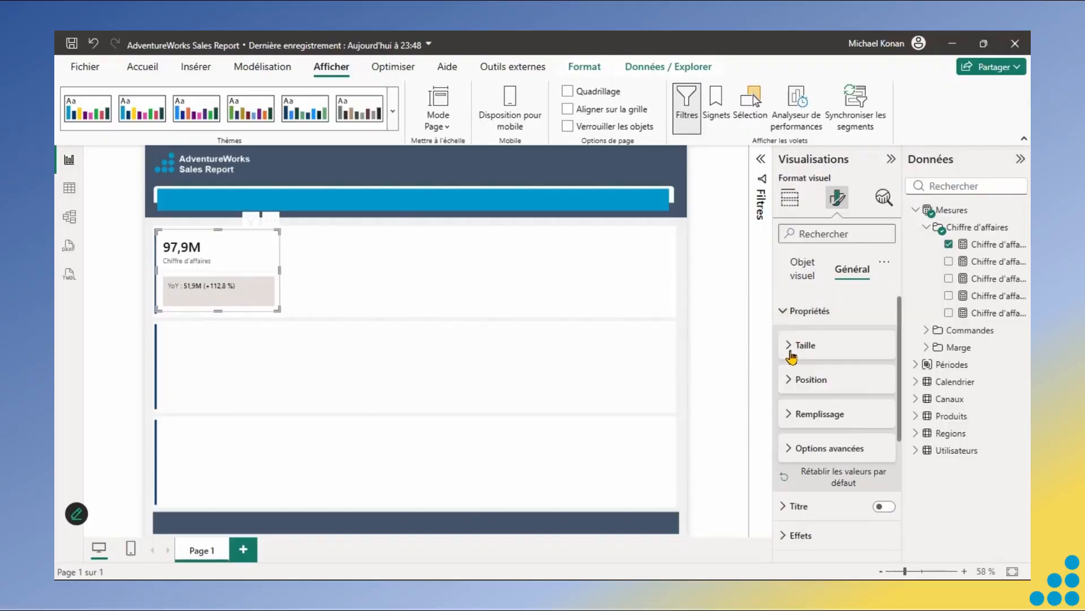
{"action": "left_click", "coordinate": [788, 380]}
{"action": "double_click", "coordinate": [808, 416]}
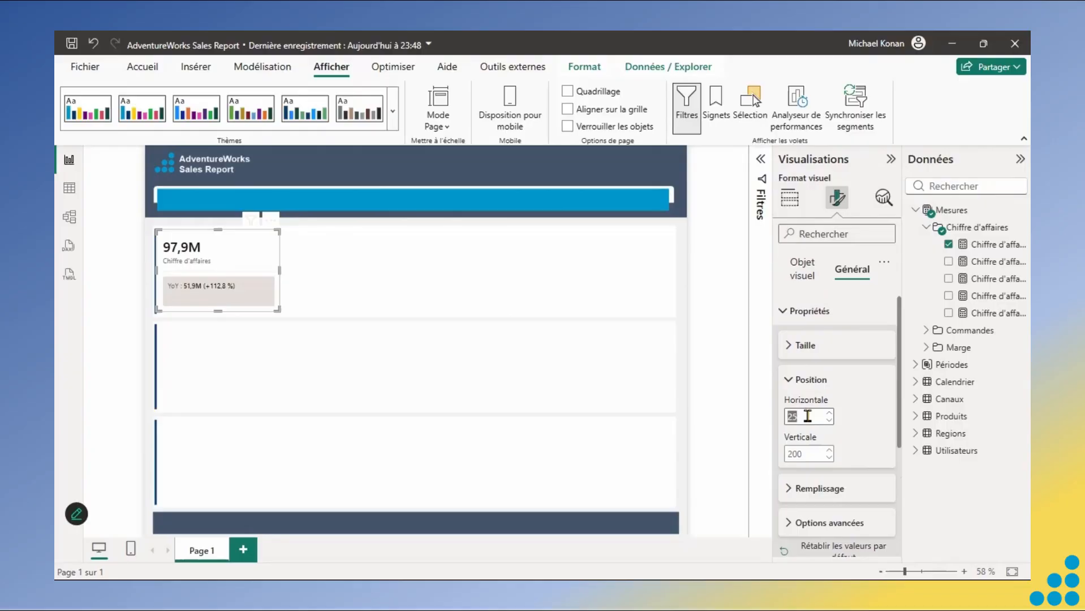
{"action": "type", "text": "30"}
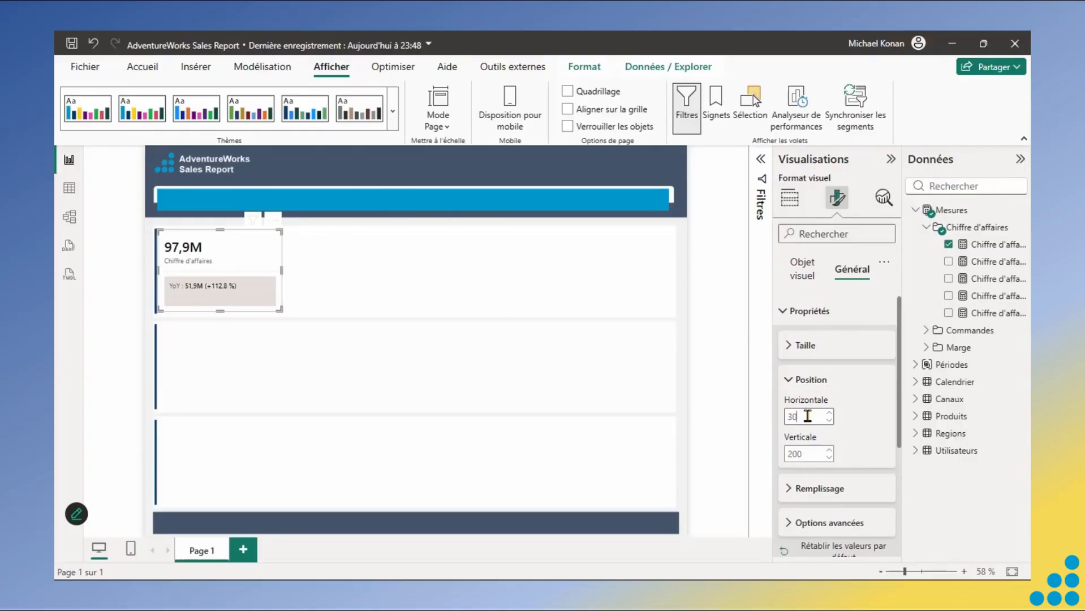
{"action": "left_click", "coordinate": [394, 267]}
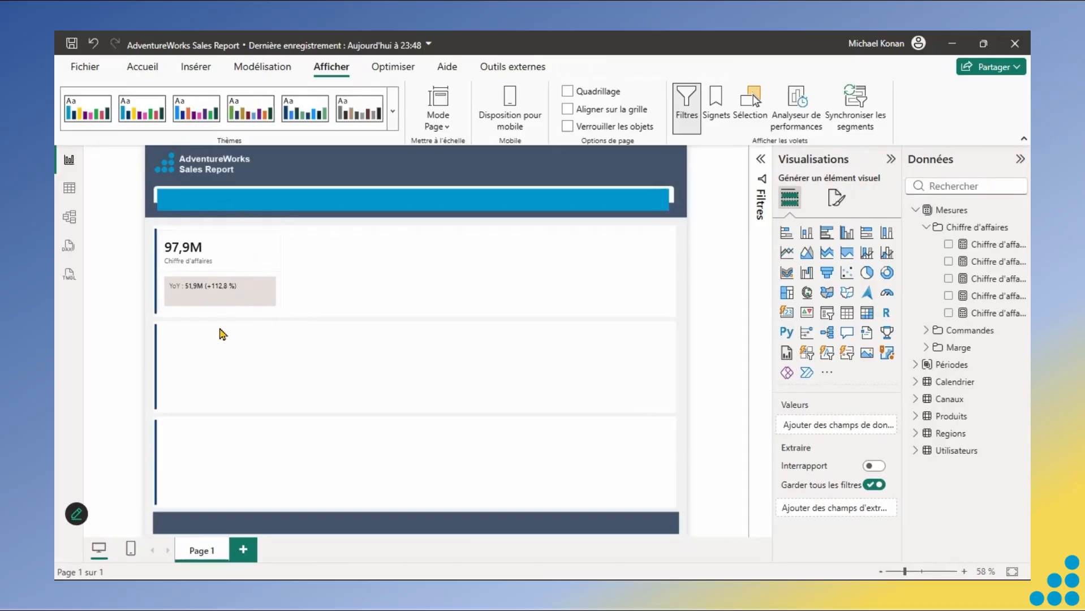
- Set the height of the Chiffre d'affaires card to 205 and deselect it
{"action": "left_click", "coordinate": [241, 257]}
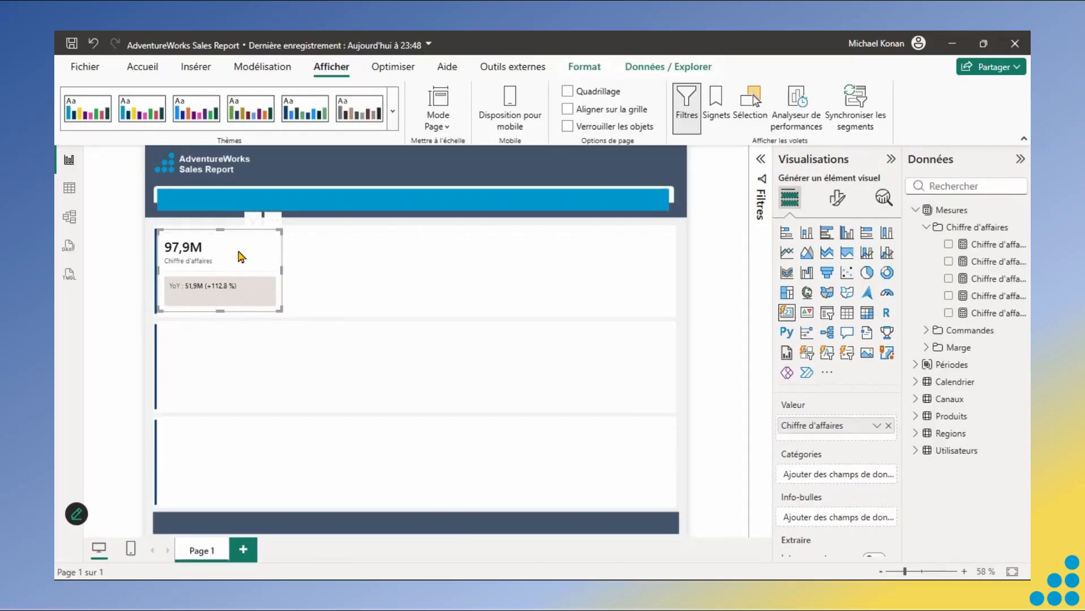
{"action": "left_click", "coordinate": [838, 197]}
{"action": "left_click", "coordinate": [852, 269]}
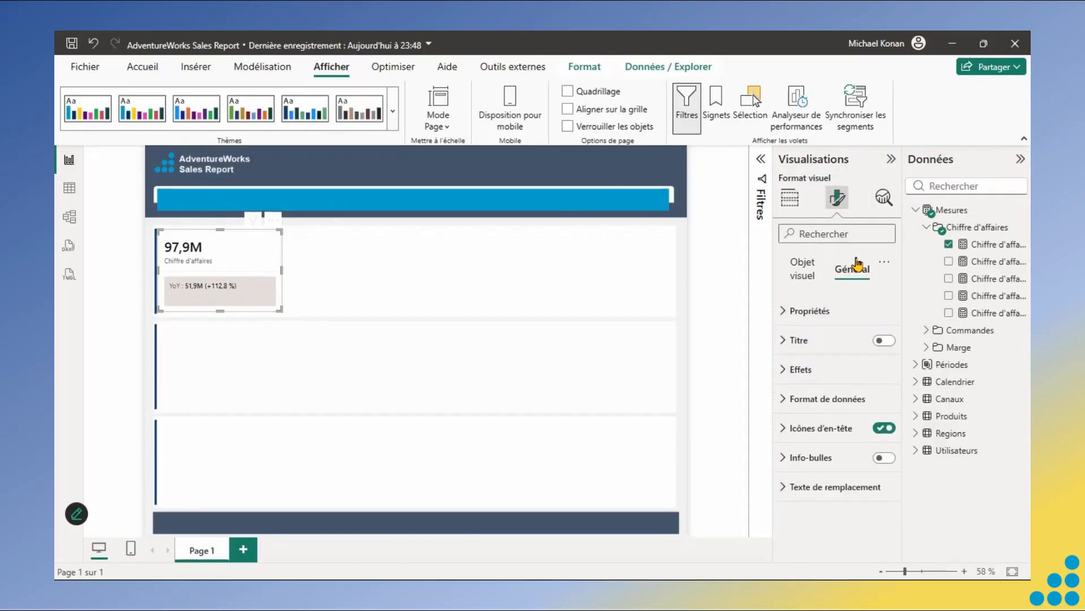
{"action": "left_click", "coordinate": [783, 312]}
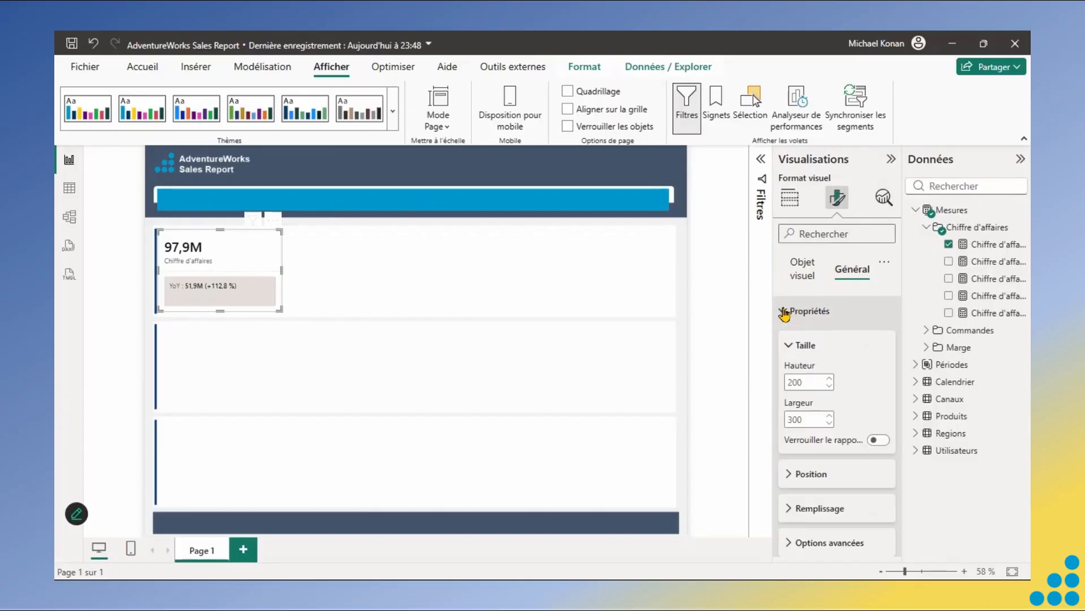
{"action": "left_click", "coordinate": [811, 380]}
{"action": "type", "text": "205"}
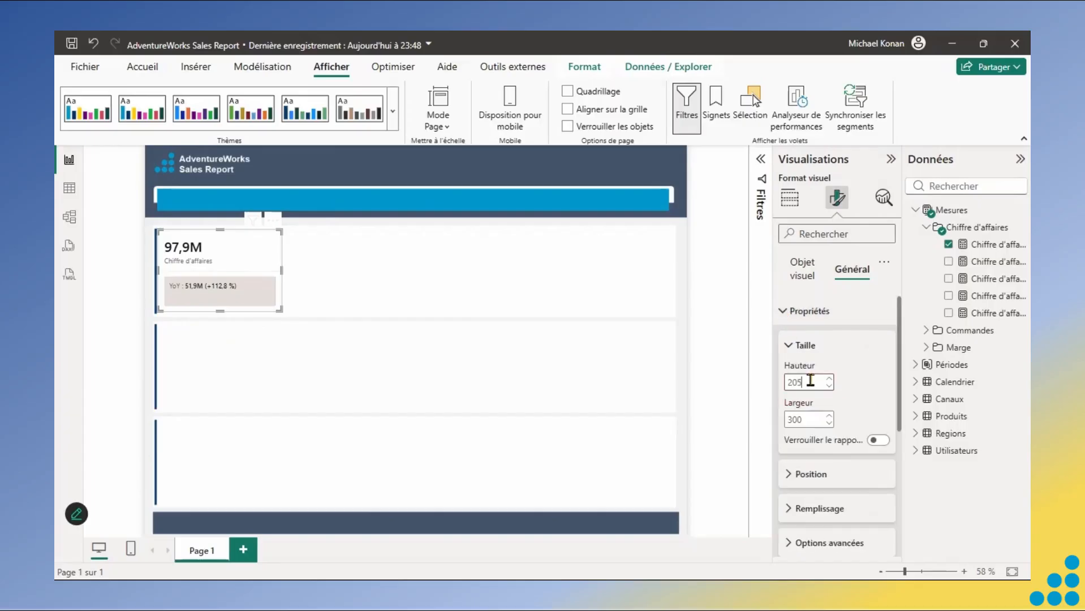
{"action": "left_click", "coordinate": [412, 302]}
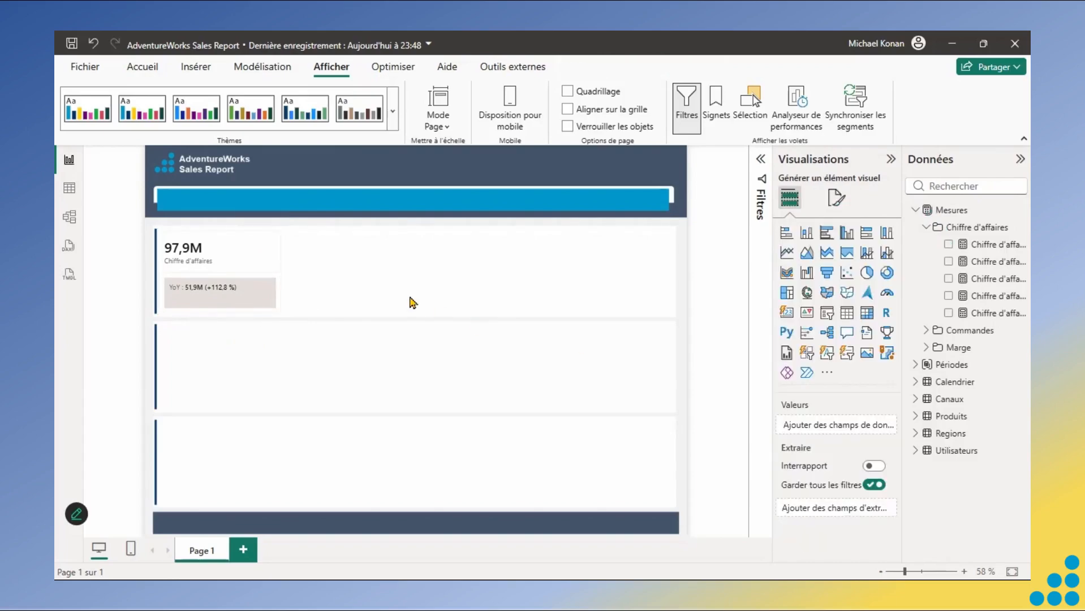
- Apply the card's callout (Légende) settings to the Chiffre d'affaires series and enable its image
{"action": "left_click", "coordinate": [267, 253]}
{"action": "left_click", "coordinate": [836, 199]}
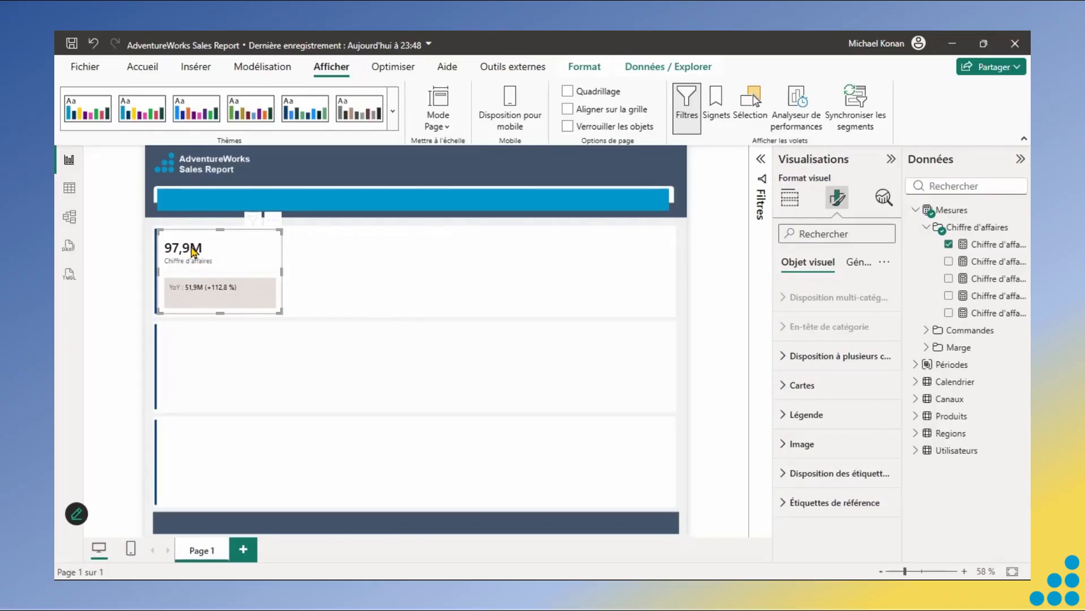
{"action": "left_click", "coordinate": [786, 417]}
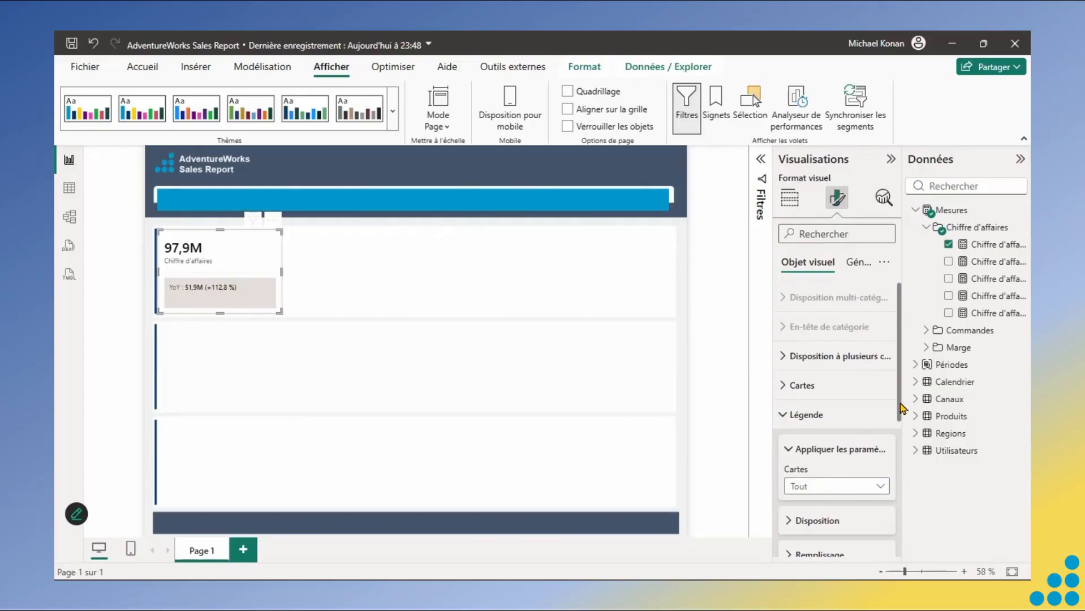
{"action": "scroll", "coordinate": [900, 430], "scroll_direction": "down", "scroll_amount": 3}
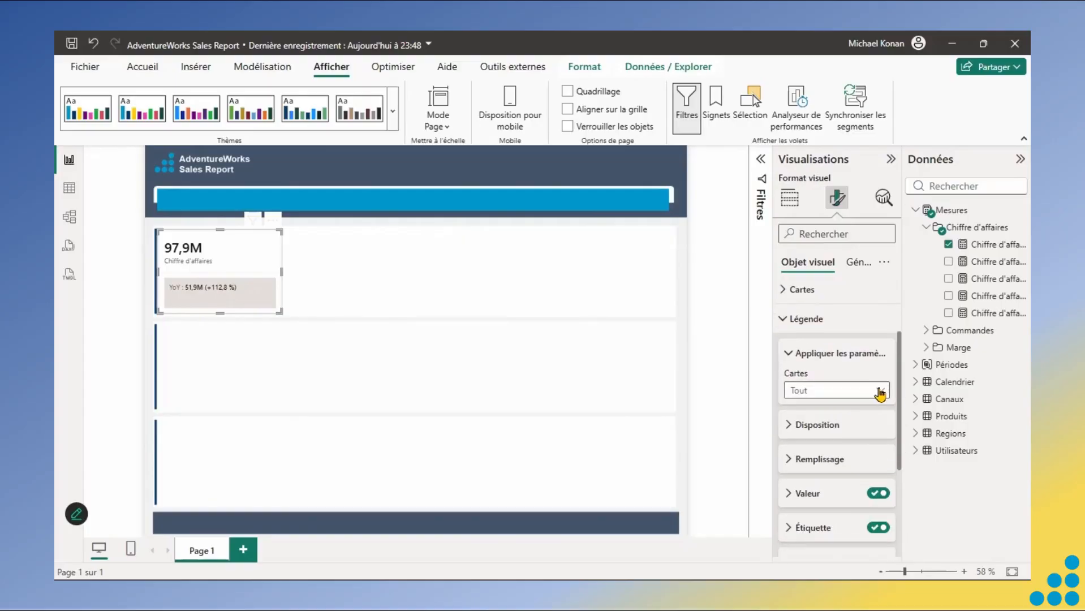
{"action": "left_click", "coordinate": [879, 392]}
{"action": "left_click", "coordinate": [819, 425]}
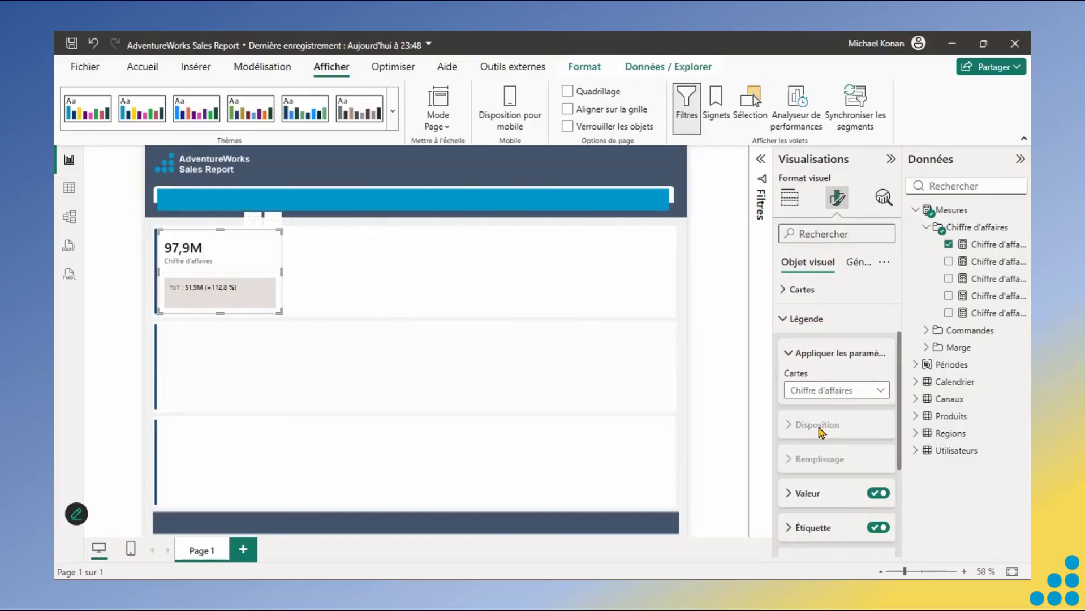
{"action": "scroll", "coordinate": [901, 452], "scroll_direction": "down", "scroll_amount": 4}
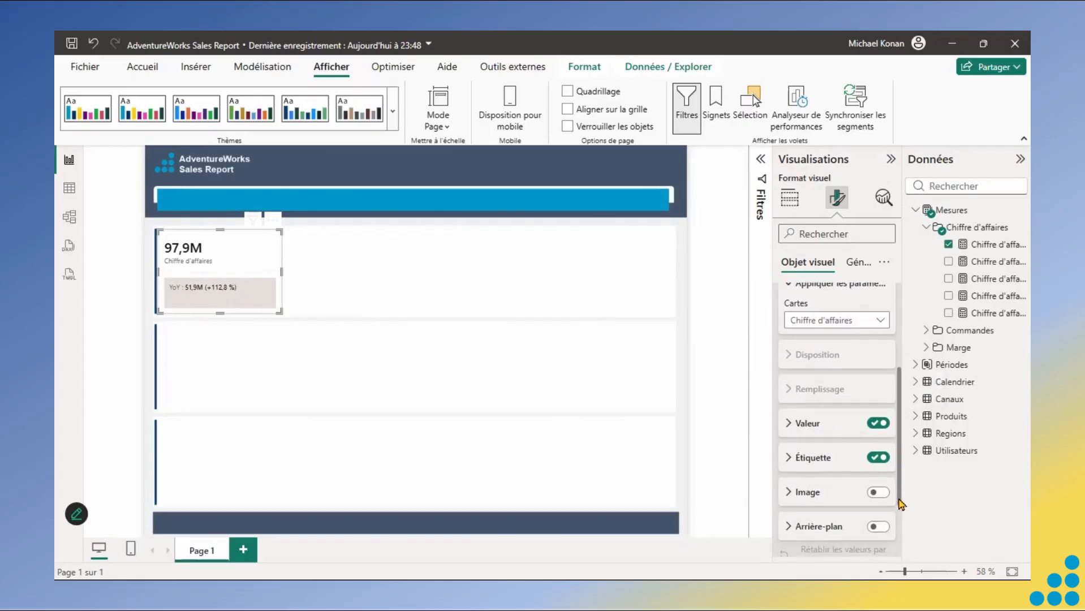
{"action": "left_click", "coordinate": [877, 444]}
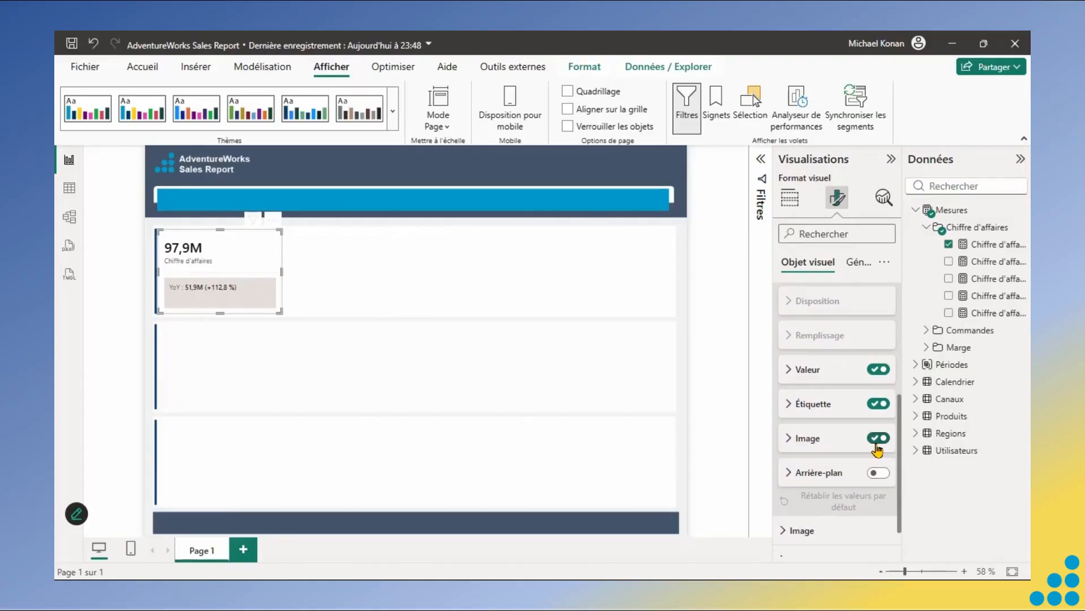
- Load revenus.png from the Icones folder of the AdventureWorks directory as the Chiffre d'affaires callout image
{"action": "left_click", "coordinate": [788, 440]}
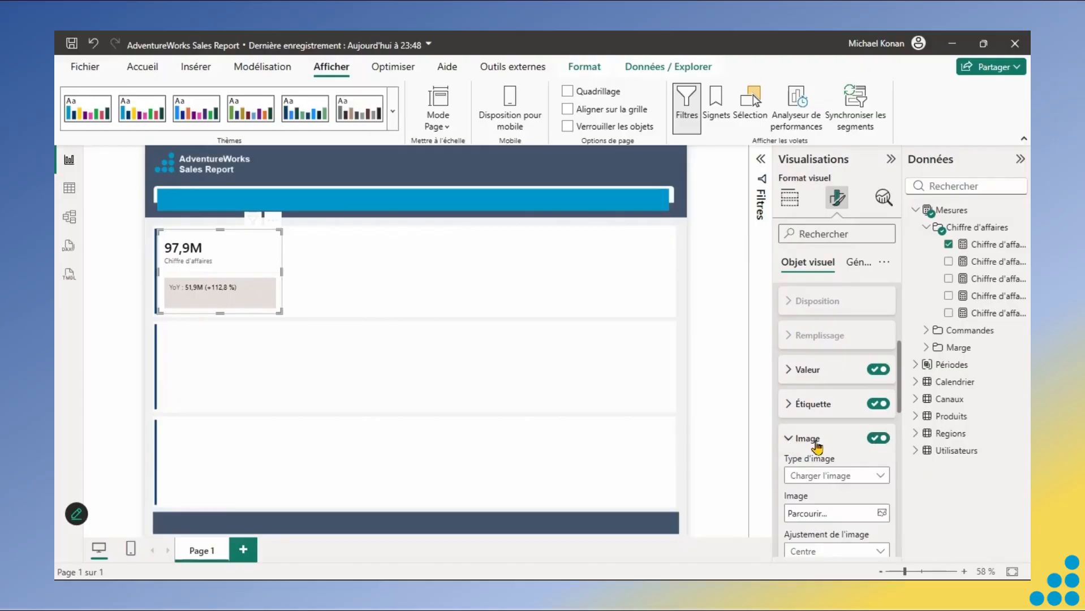
{"action": "left_click", "coordinate": [881, 515]}
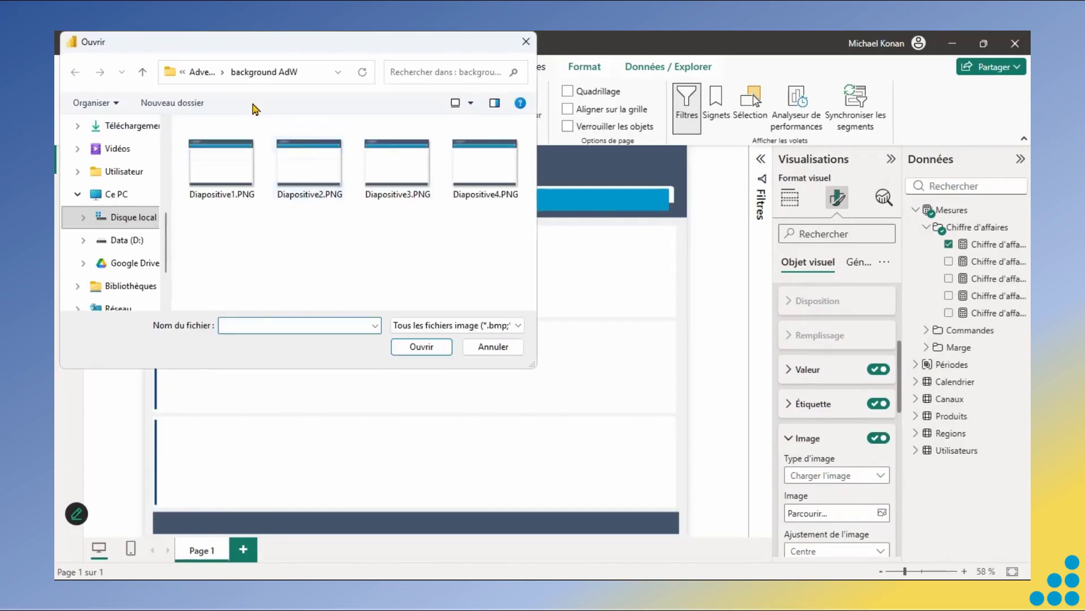
{"action": "left_click", "coordinate": [200, 79]}
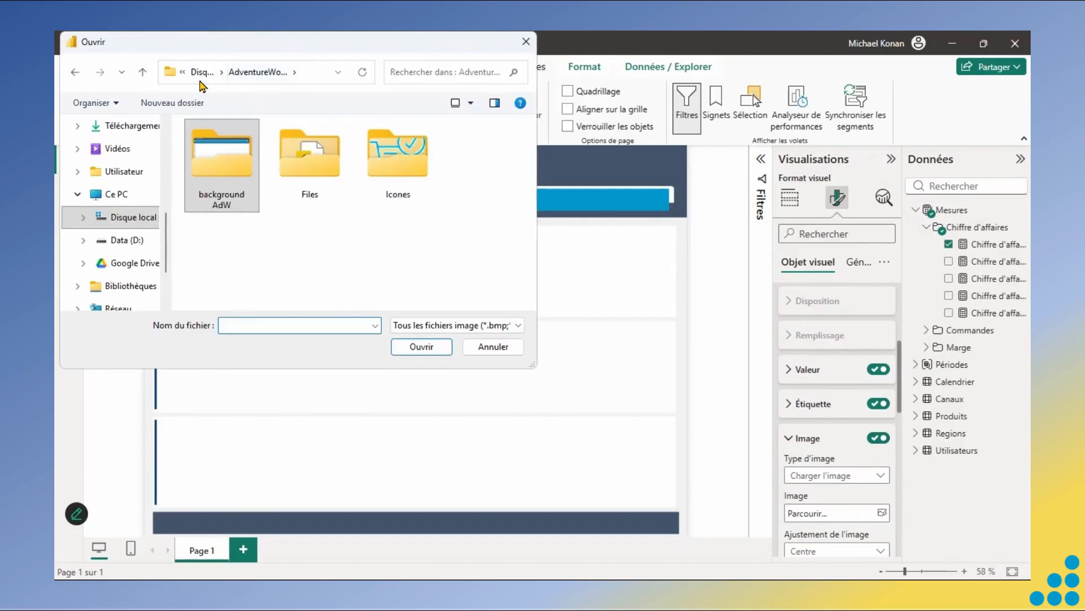
{"action": "double_click", "coordinate": [381, 153]}
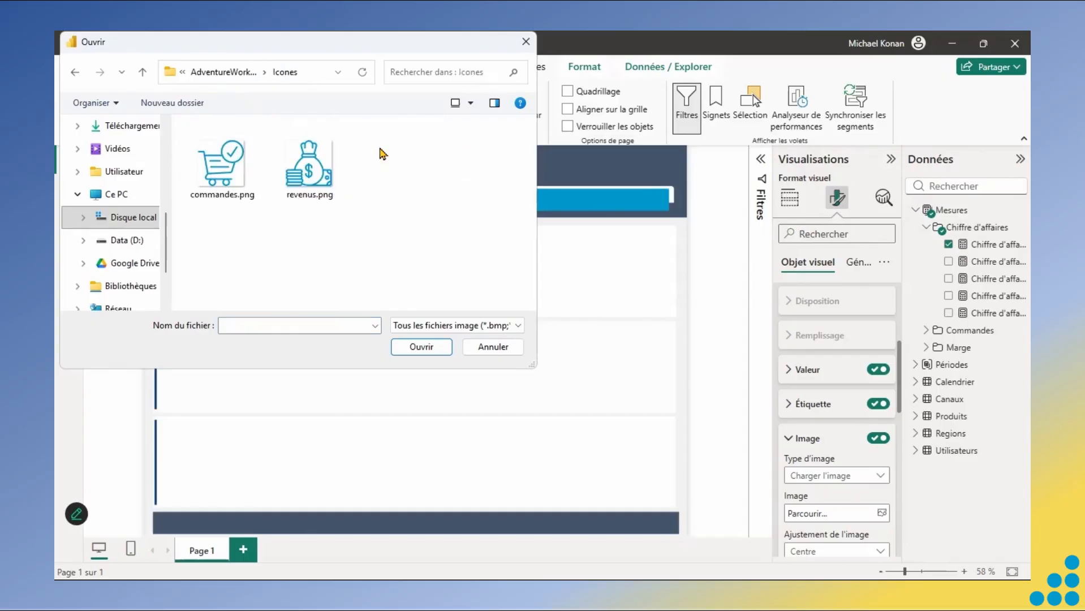
{"action": "double_click", "coordinate": [308, 166]}
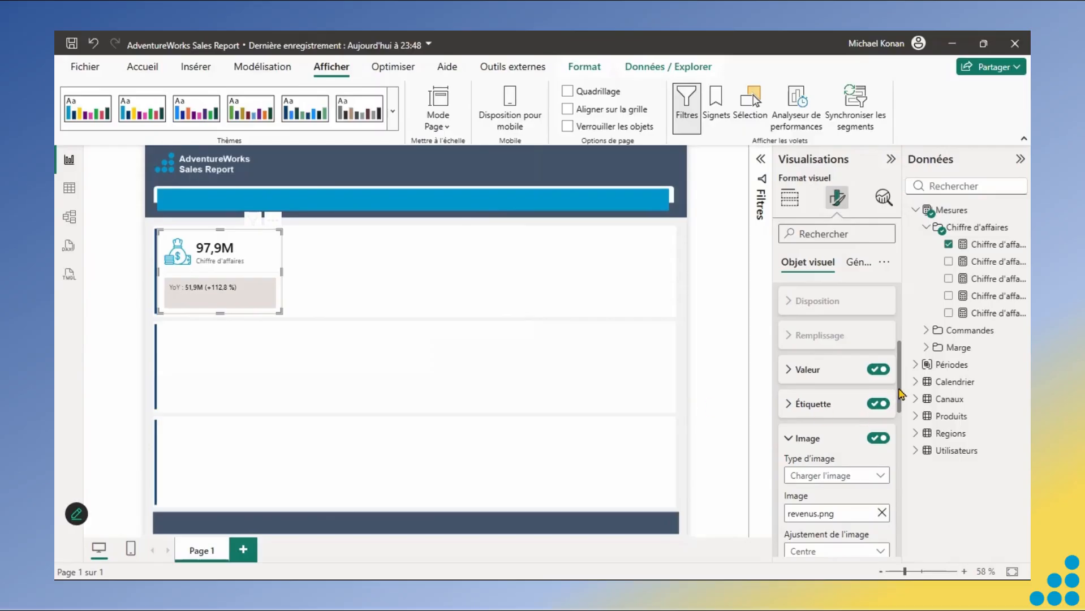
- Set the size of the Chiffre d'affaires callout image to 60 px
{"action": "left_click_drag", "start_coordinate": [901, 395], "coordinate": [899, 428]}
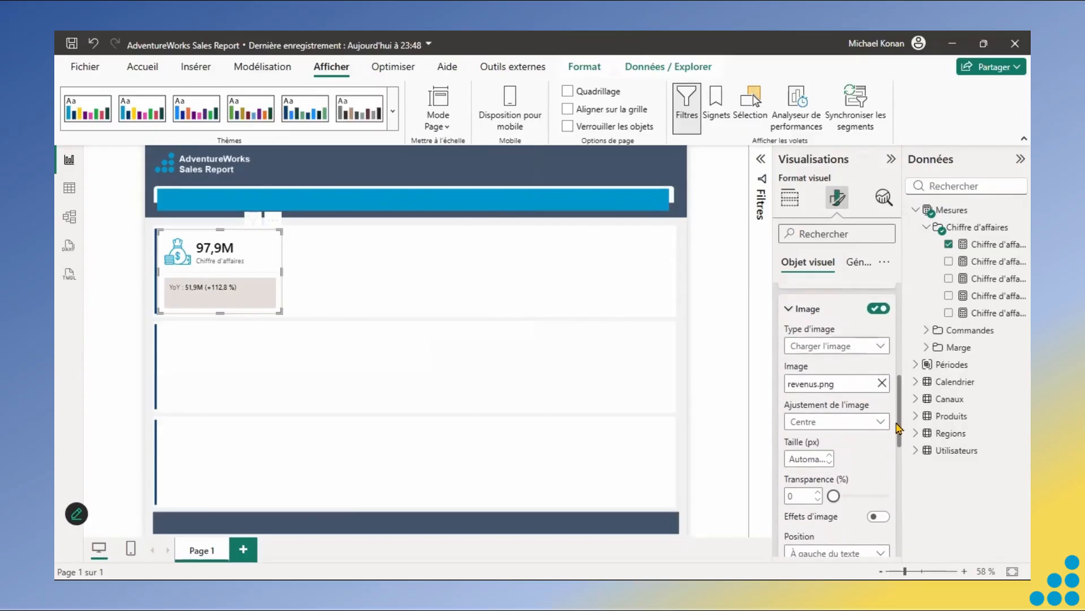
{"action": "left_click", "coordinate": [798, 459]}
{"action": "type", "text": "50"}
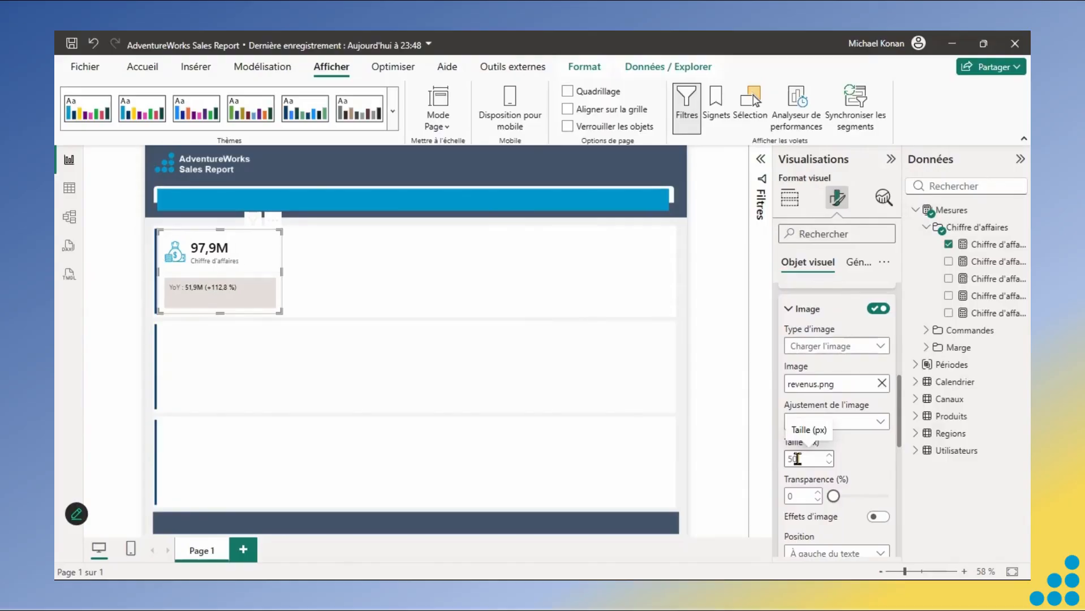
{"action": "key", "text": "BackSpace"}
{"action": "key", "text": "BackSpace"}
{"action": "type", "text": "60"}
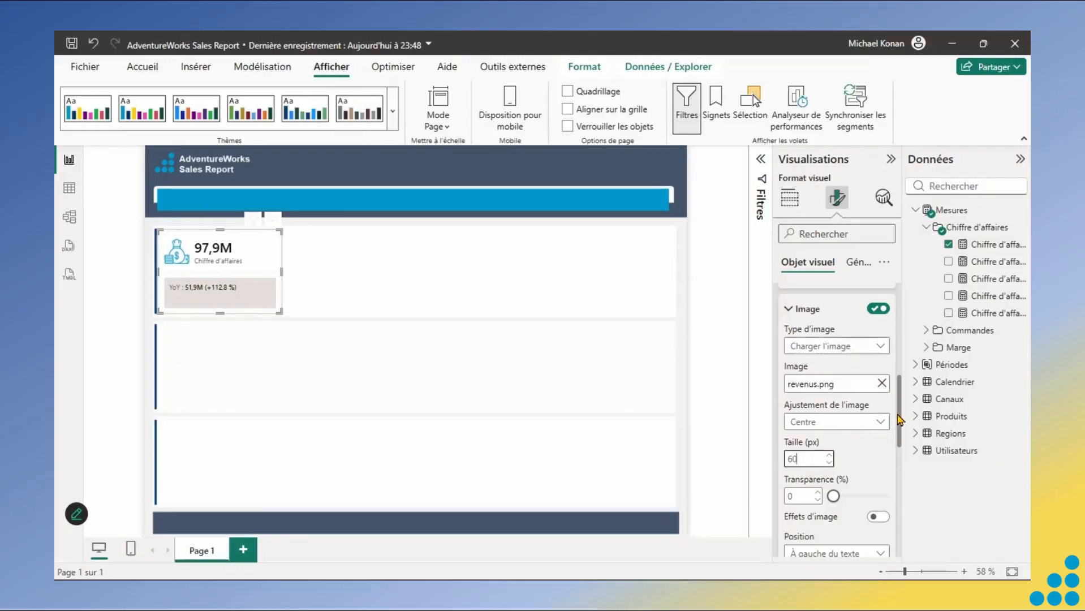
- Set the horizontal interval between the callout image and its text to 20 px and collapse all format categories
{"action": "left_click_drag", "start_coordinate": [899, 418], "coordinate": [900, 451]}
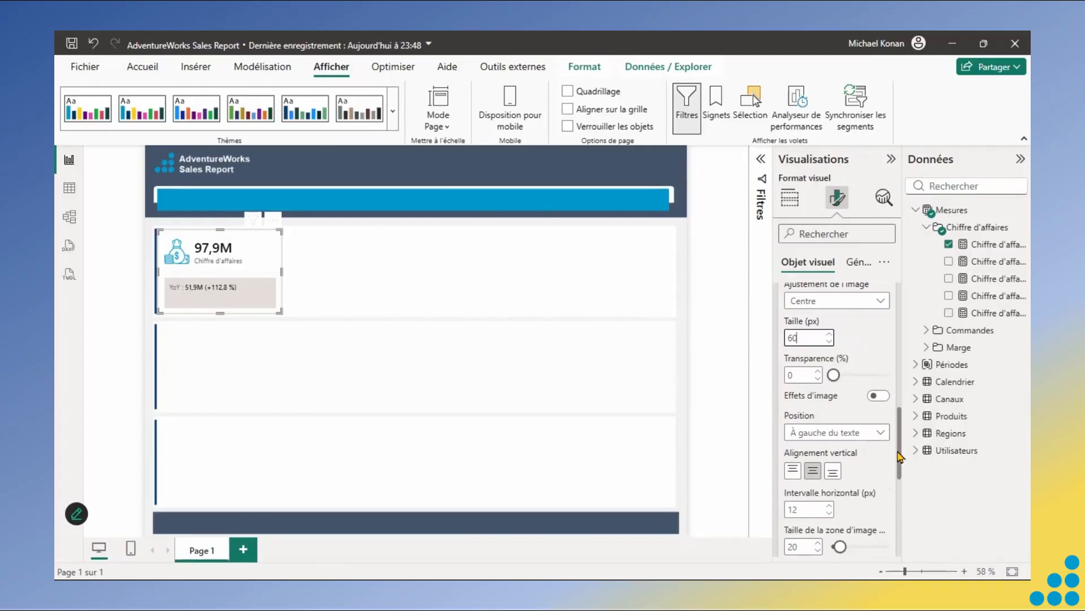
{"action": "scroll", "coordinate": [826, 487], "scroll_direction": "down", "scroll_amount": 1}
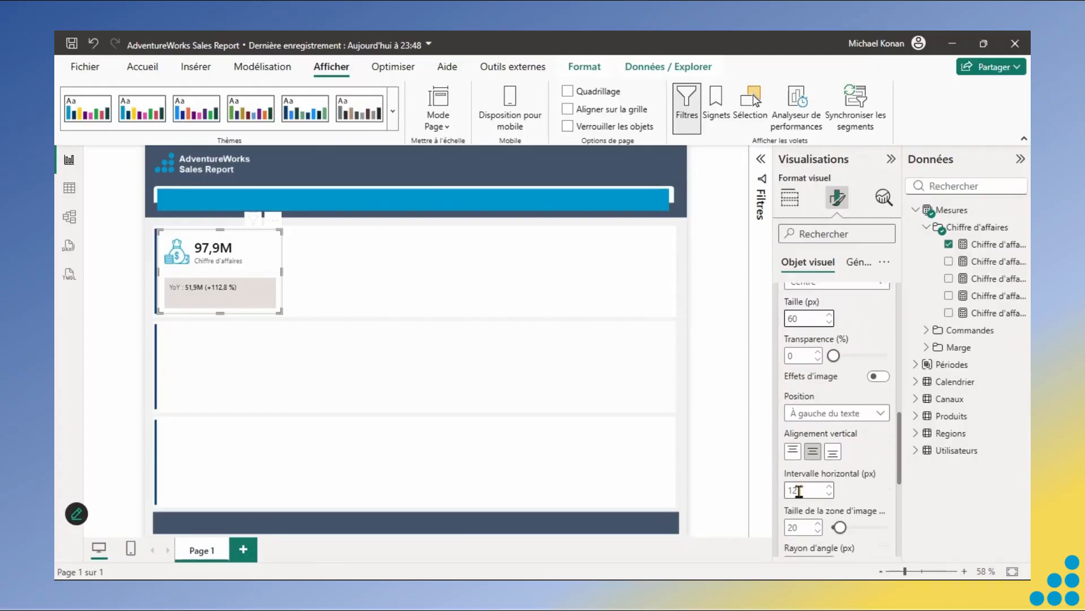
{"action": "double_click", "coordinate": [798, 490]}
{"action": "type", "text": "2"}
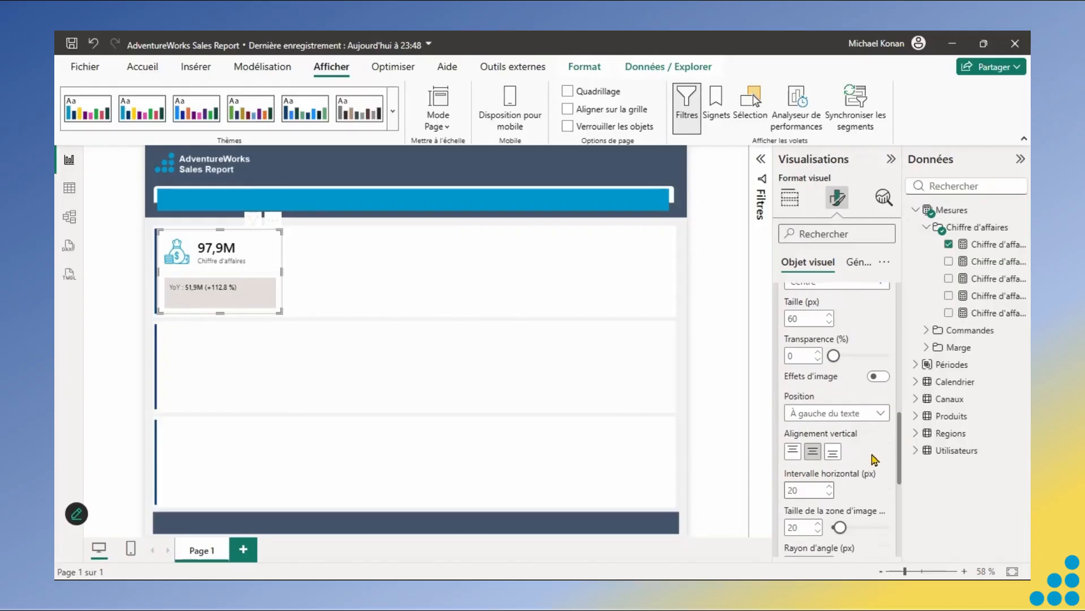
{"action": "left_click", "coordinate": [884, 262]}
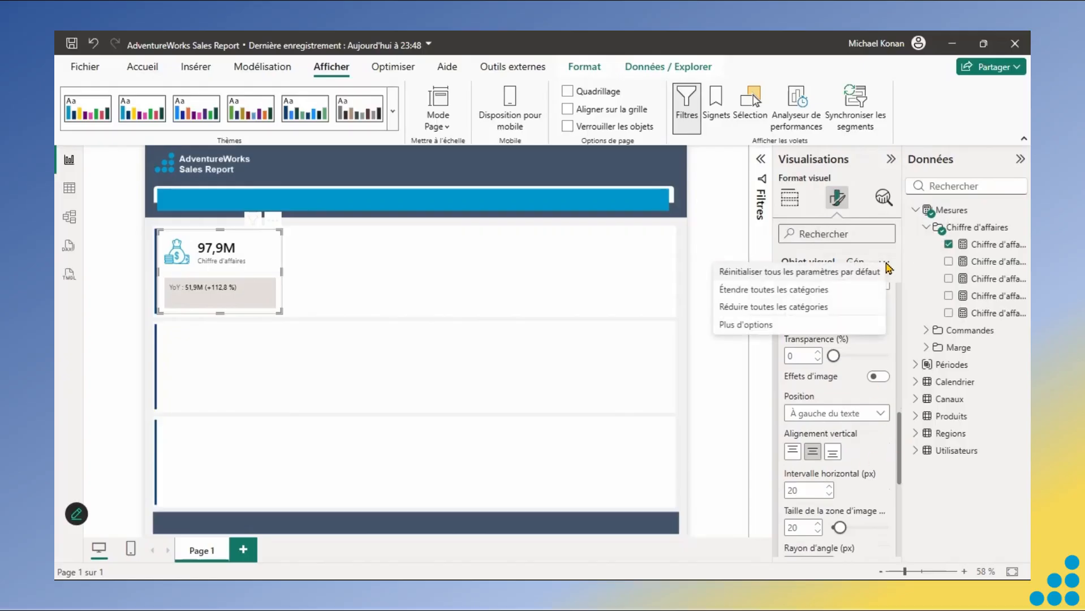
{"action": "left_click", "coordinate": [795, 307]}
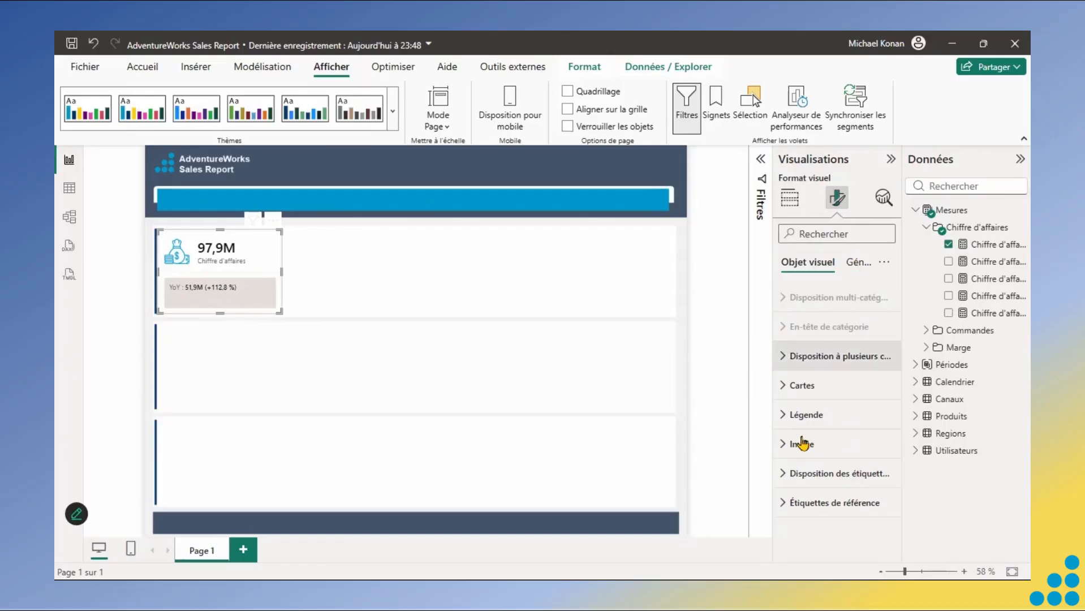
- Centre the card's YoY reference label both horizontally and vertically in the reference label layout
{"action": "left_click", "coordinate": [783, 475]}
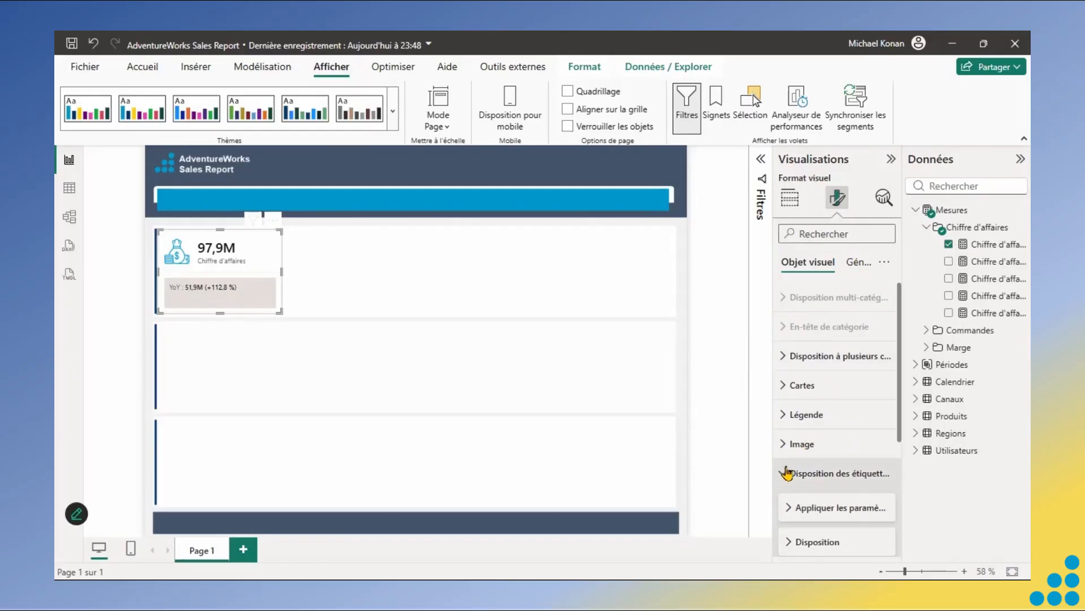
{"action": "left_click_drag", "start_coordinate": [901, 405], "coordinate": [902, 492]}
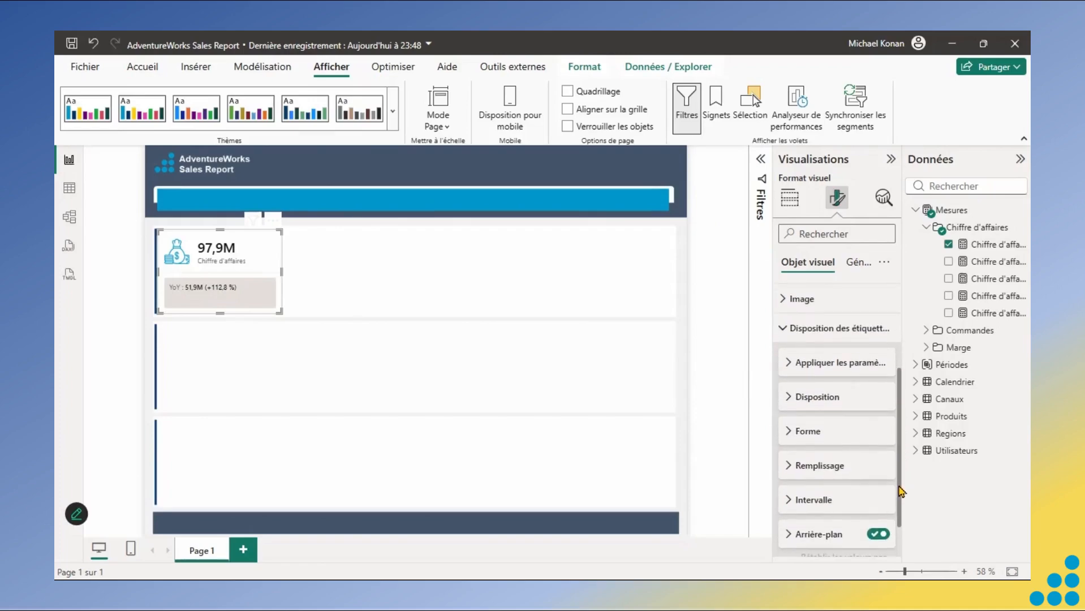
{"action": "left_click", "coordinate": [791, 398]}
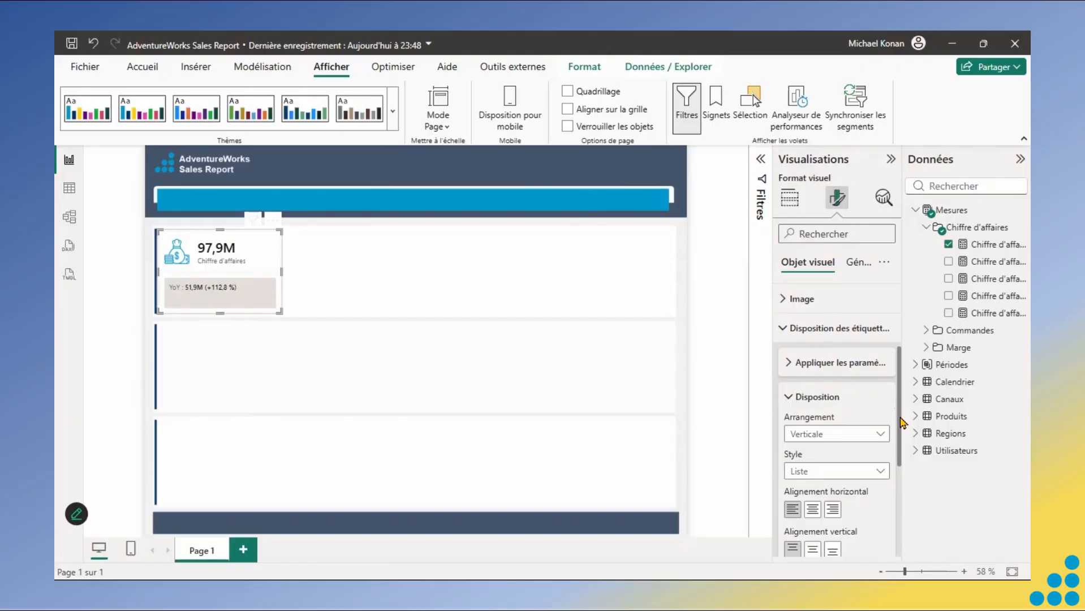
{"action": "left_click_drag", "start_coordinate": [902, 419], "coordinate": [901, 453]}
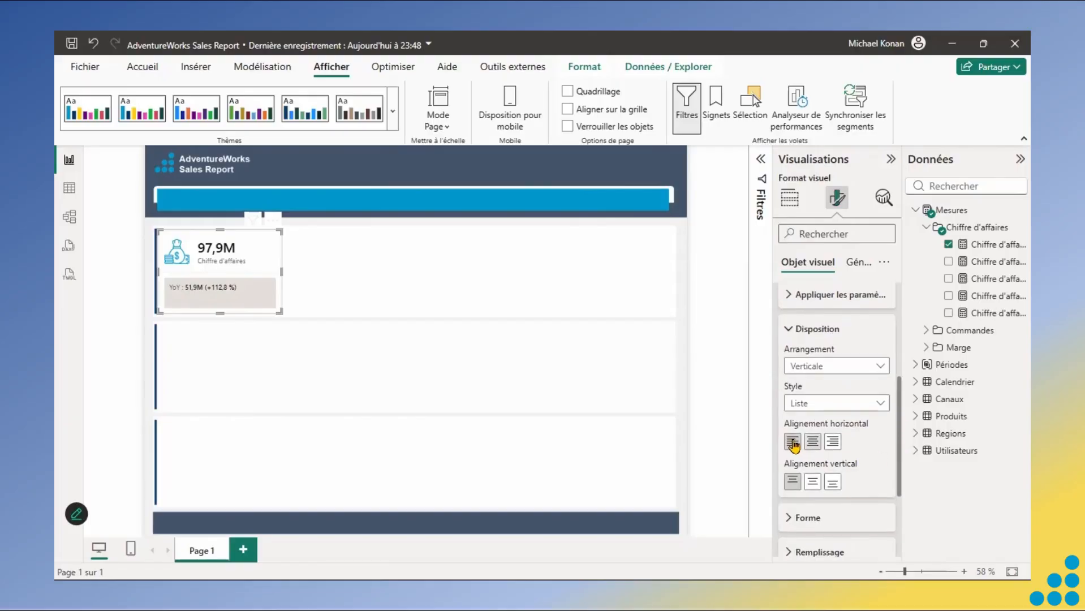
{"action": "left_click", "coordinate": [813, 443]}
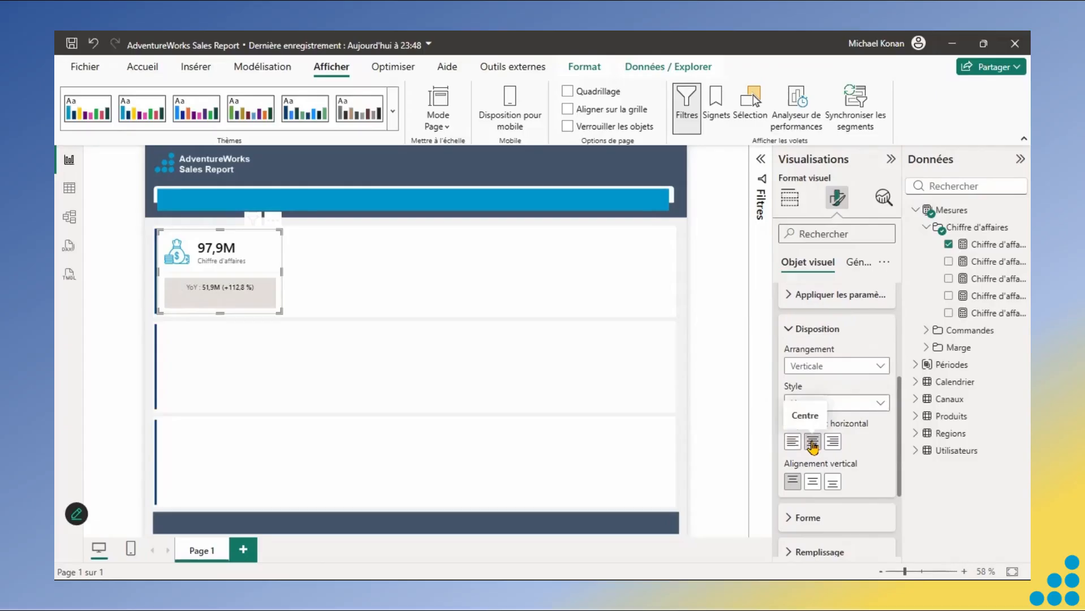
{"action": "left_click", "coordinate": [814, 486]}
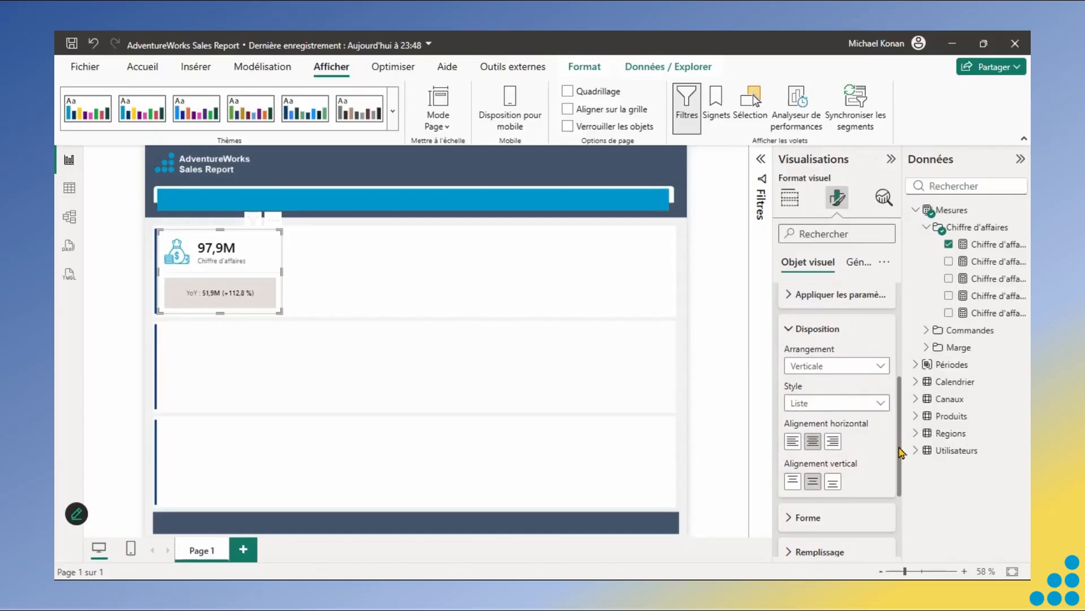
{"action": "left_click_drag", "start_coordinate": [901, 456], "coordinate": [902, 432]}
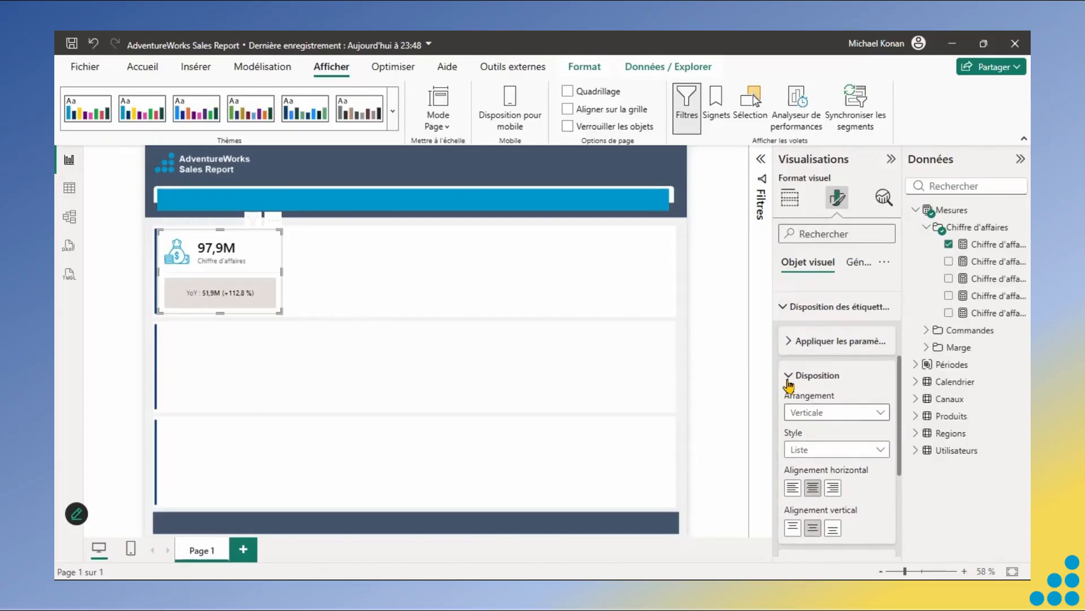
{"action": "left_click", "coordinate": [789, 379]}
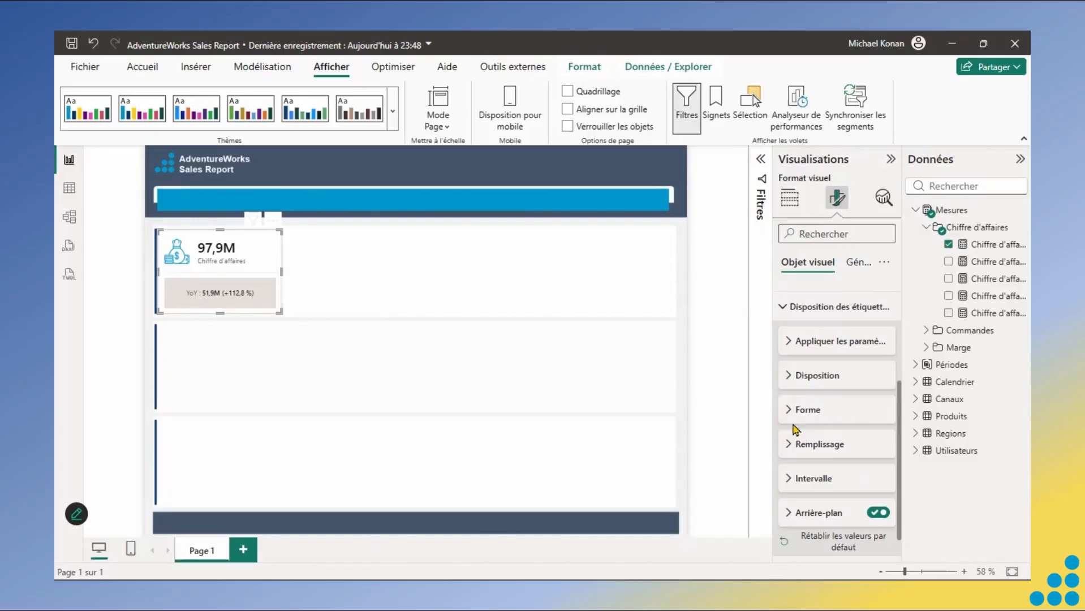
{"action": "left_click", "coordinate": [792, 444]}
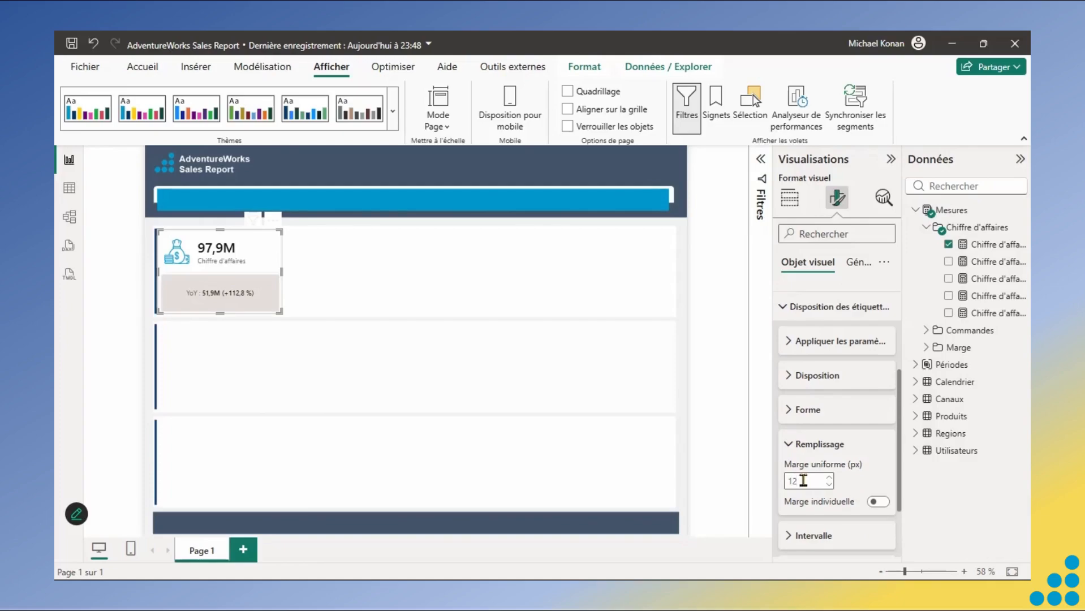
{"action": "left_click", "coordinate": [789, 444]}
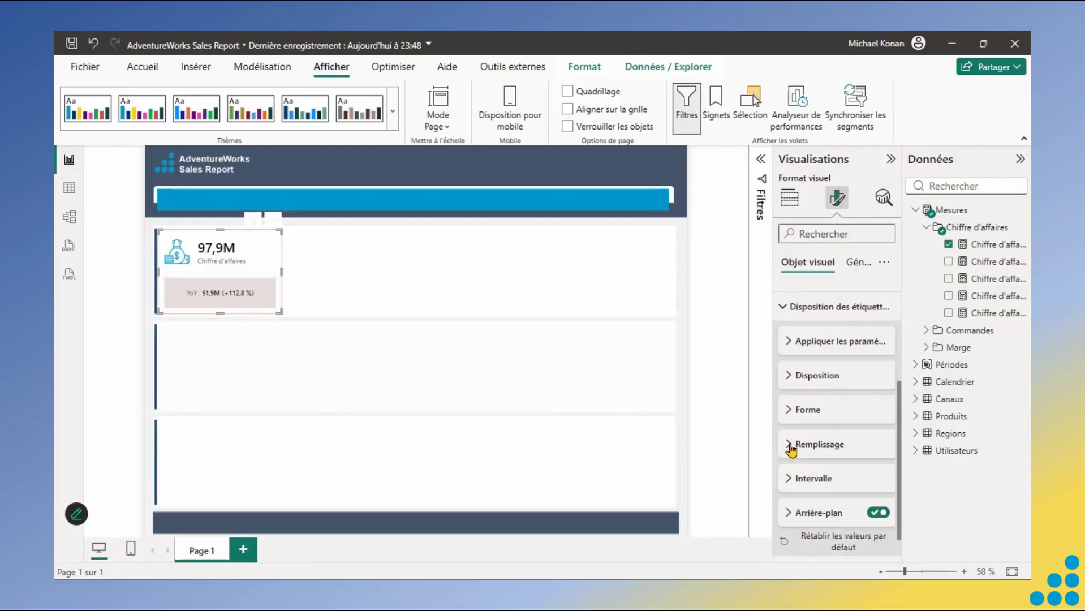
{"action": "left_click", "coordinate": [790, 481]}
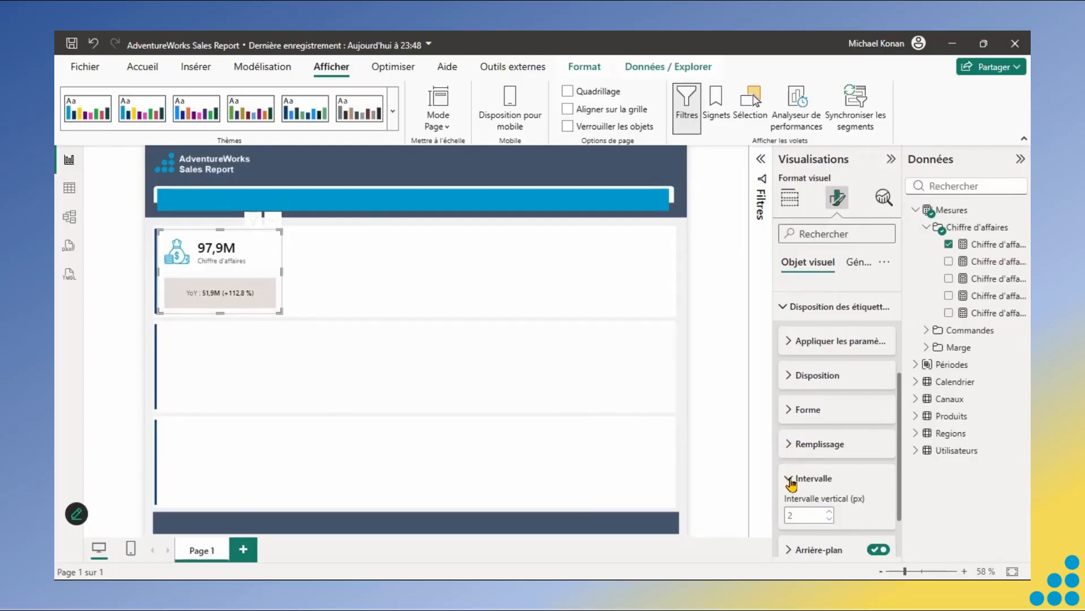
{"action": "left_click", "coordinate": [791, 481]}
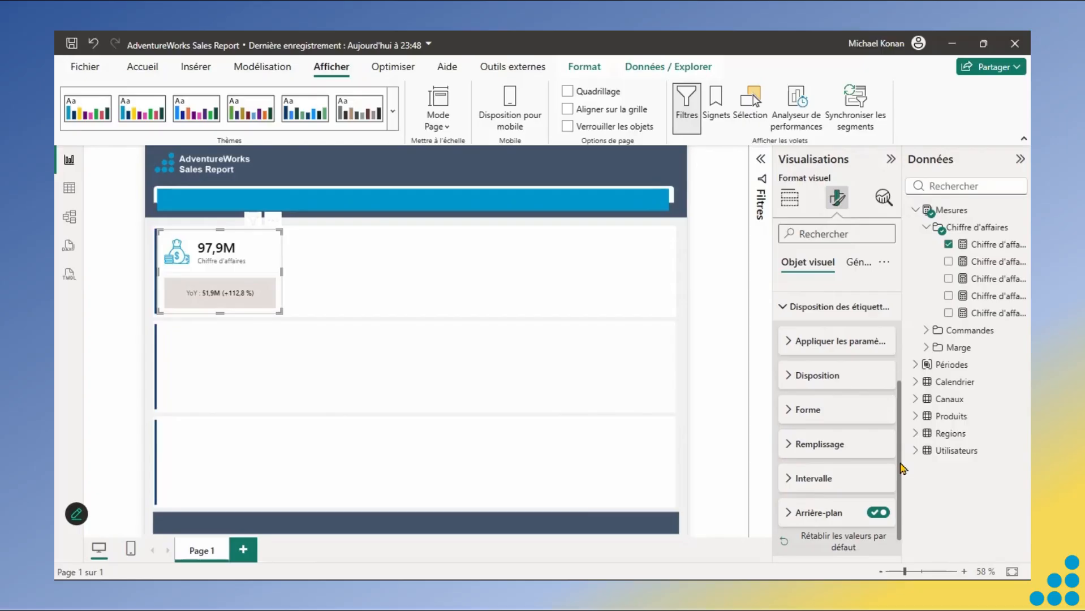
- Change the background colour of the reference label area to the lightest tint of the theme's bright blue
{"action": "scroll", "coordinate": [901, 505], "scroll_direction": "down", "scroll_amount": 1}
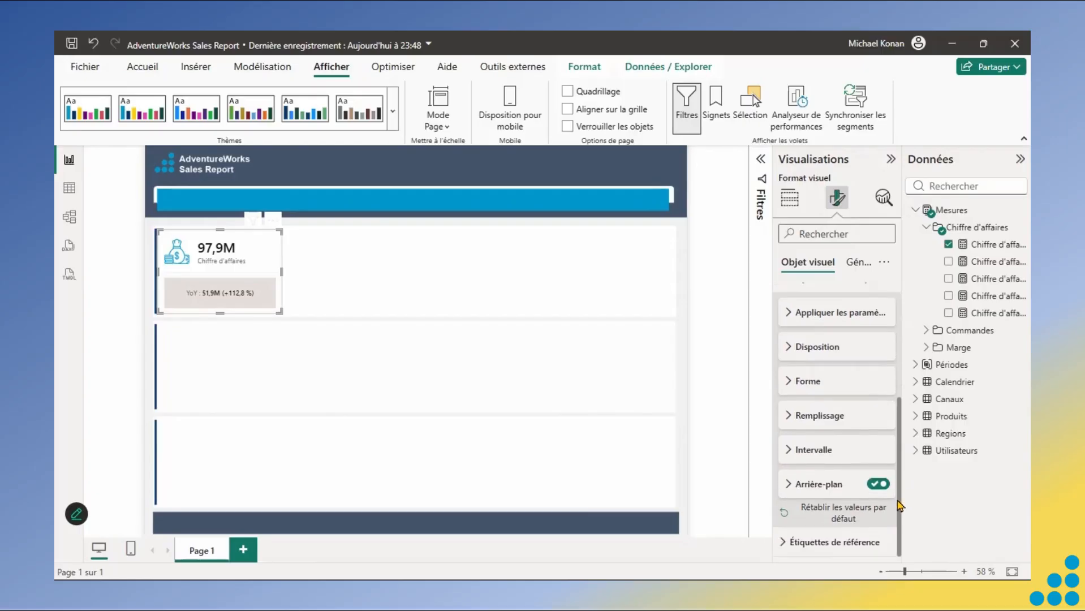
{"action": "left_click", "coordinate": [790, 485]}
{"action": "scroll", "coordinate": [903, 511], "scroll_direction": "down", "scroll_amount": 1}
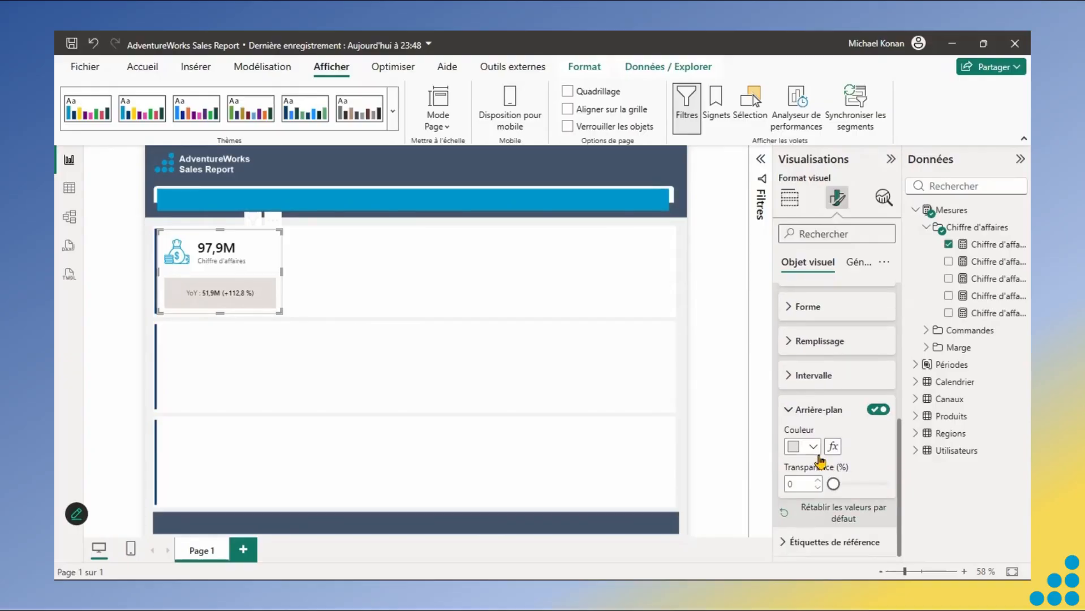
{"action": "left_click", "coordinate": [813, 447]}
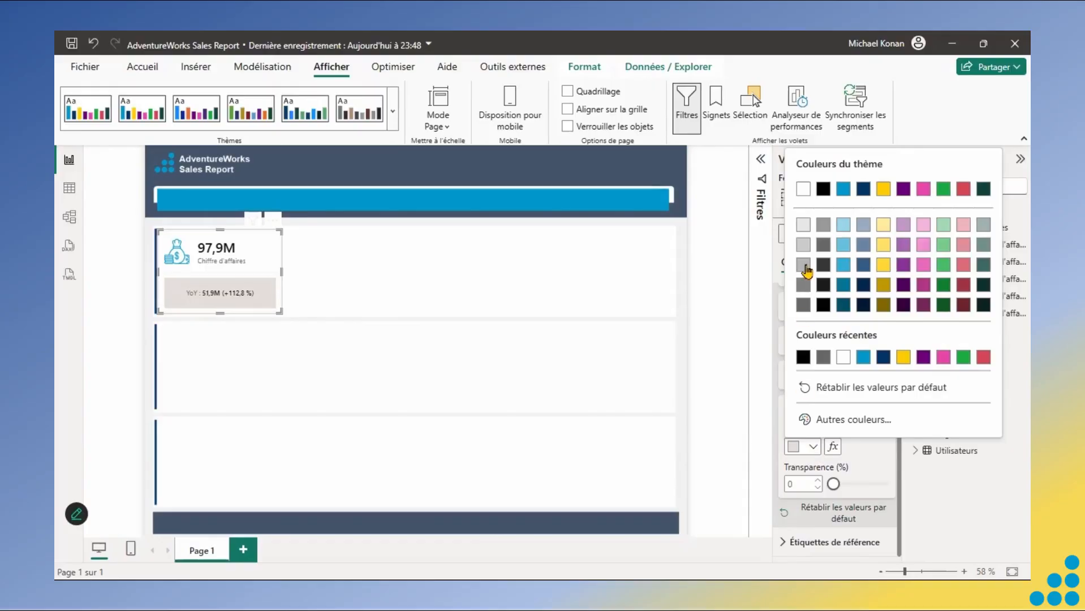
{"action": "left_click", "coordinate": [843, 225]}
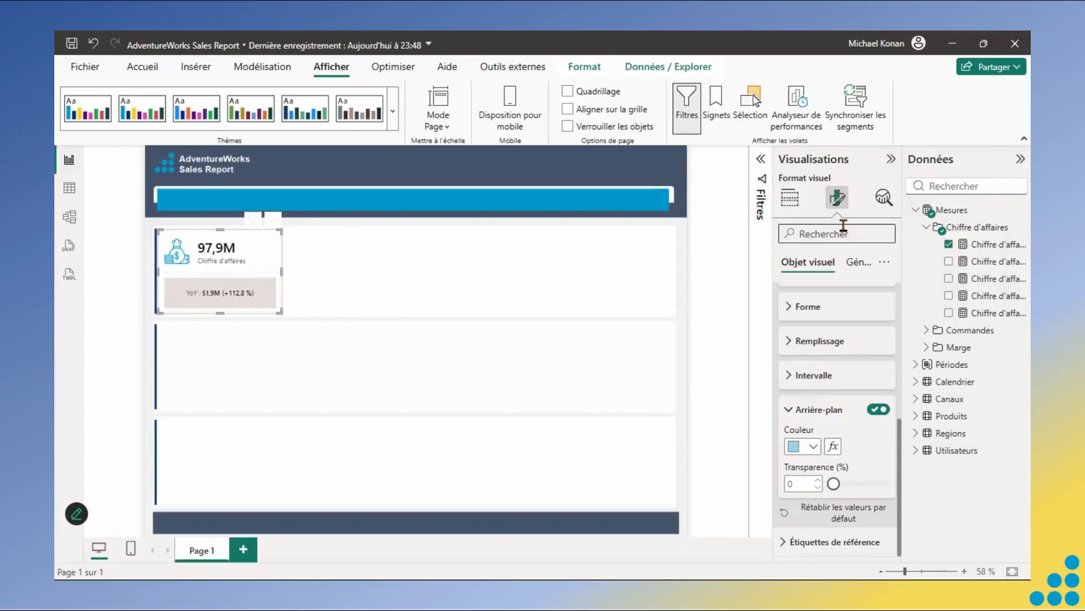
- Set the transparency of the reference label background to 80% and collapse its background settings
{"action": "double_click", "coordinate": [804, 485]}
{"action": "type", "text": "50"}
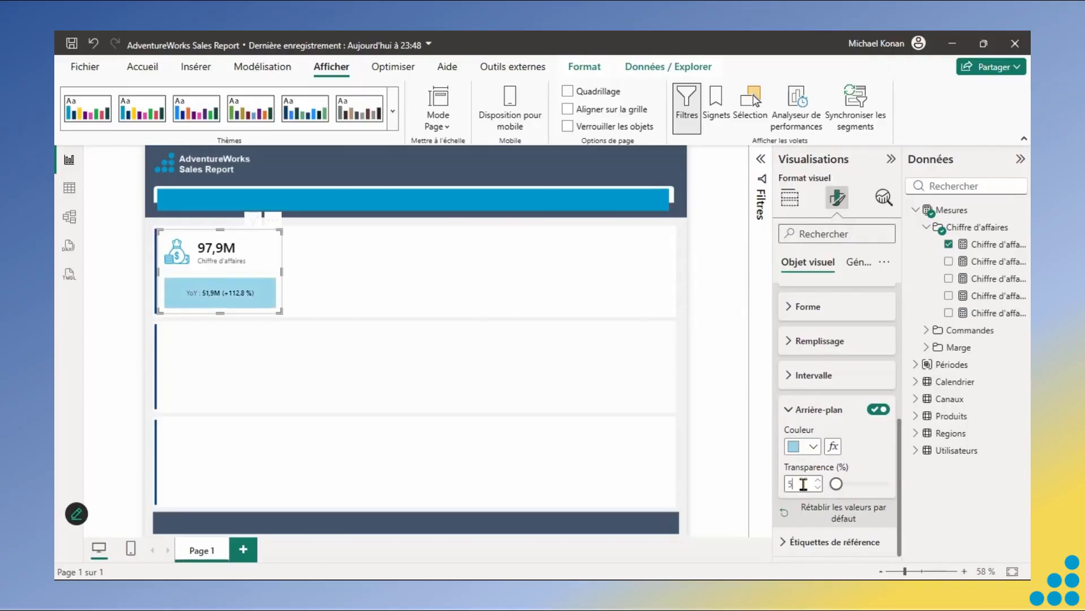
{"action": "key", "text": "Return"}
{"action": "double_click", "coordinate": [803, 484]}
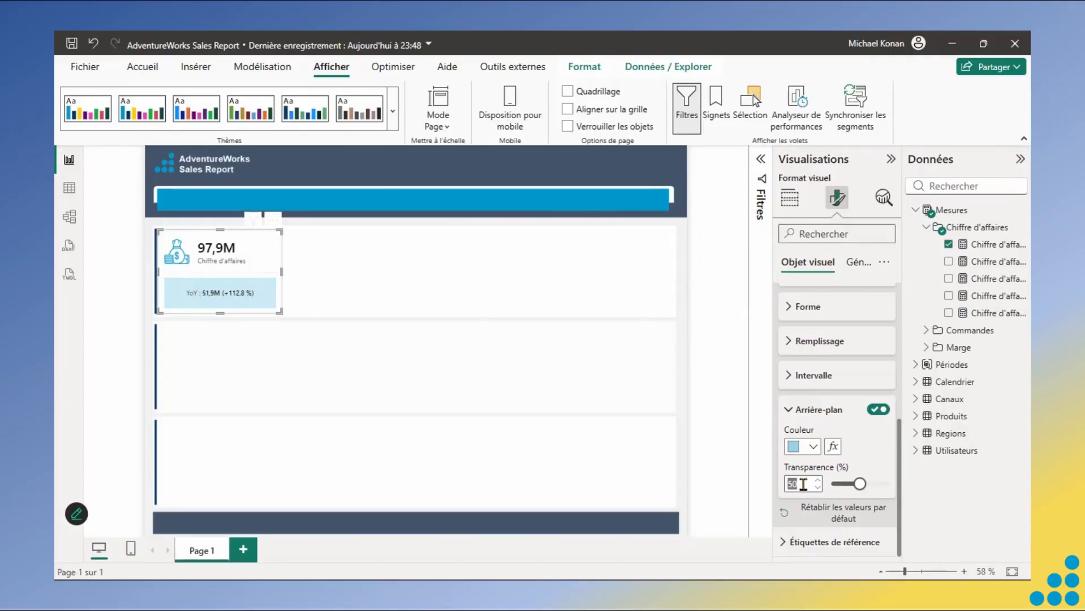
{"action": "type", "text": "80"}
{"action": "key", "text": "Return"}
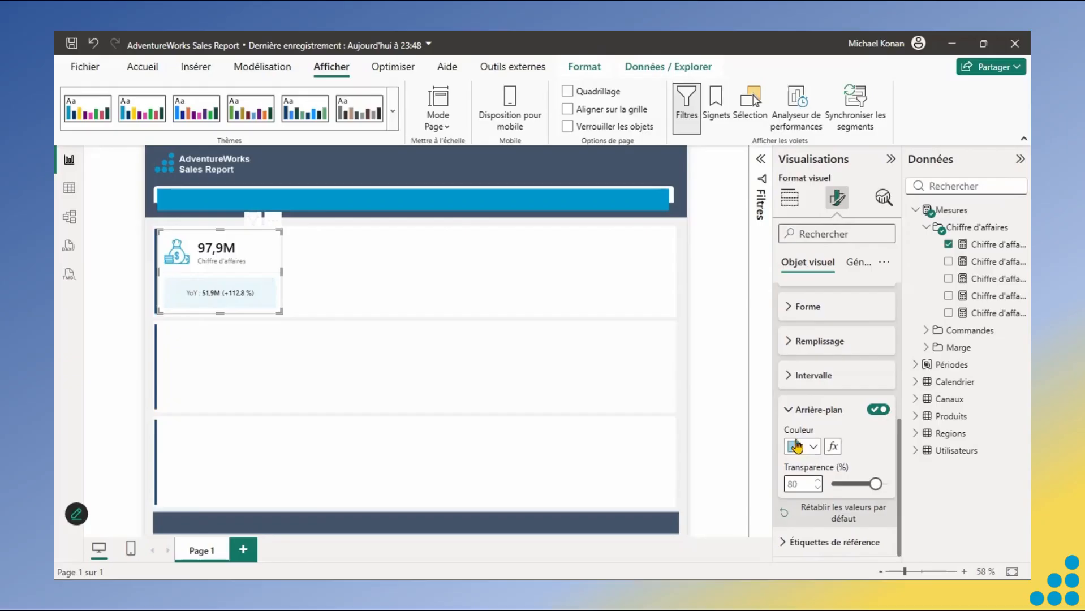
{"action": "left_click", "coordinate": [789, 410]}
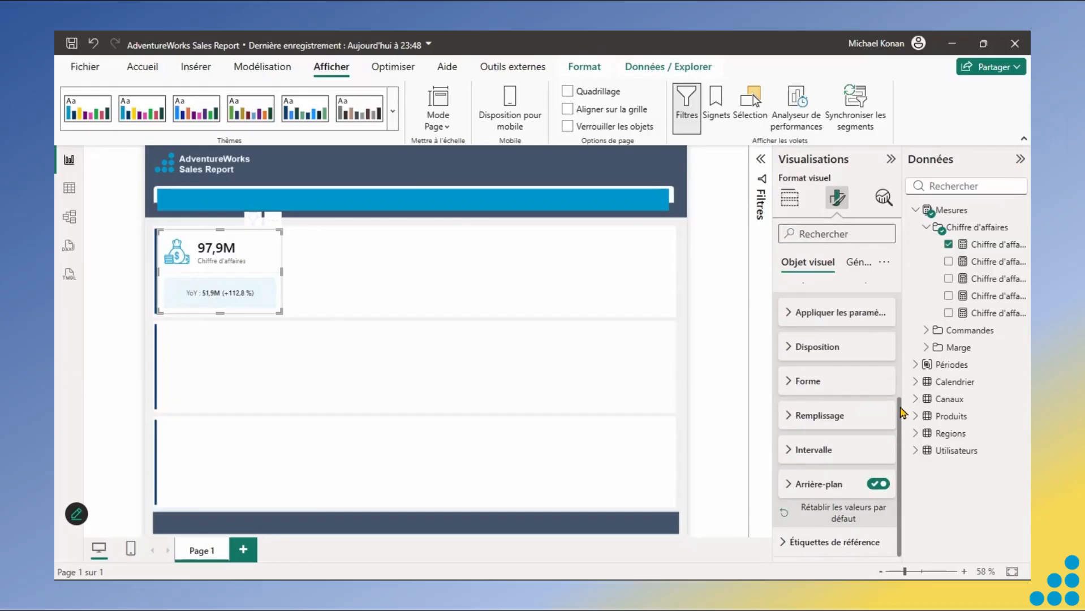
- Adjust the card's Légende size in its layout settings, trying 70% and 65% before settling on 60%, and collapse the layout settings
{"action": "scroll", "coordinate": [903, 413], "scroll_direction": "up", "scroll_amount": 1}
{"action": "left_click", "coordinate": [787, 373]}
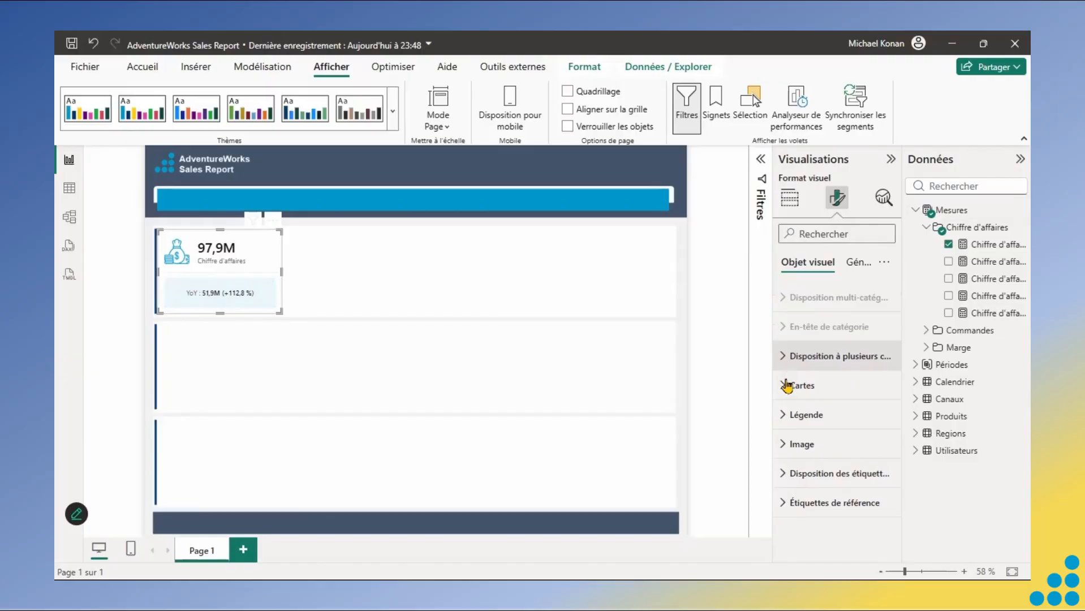
{"action": "left_click", "coordinate": [782, 416]}
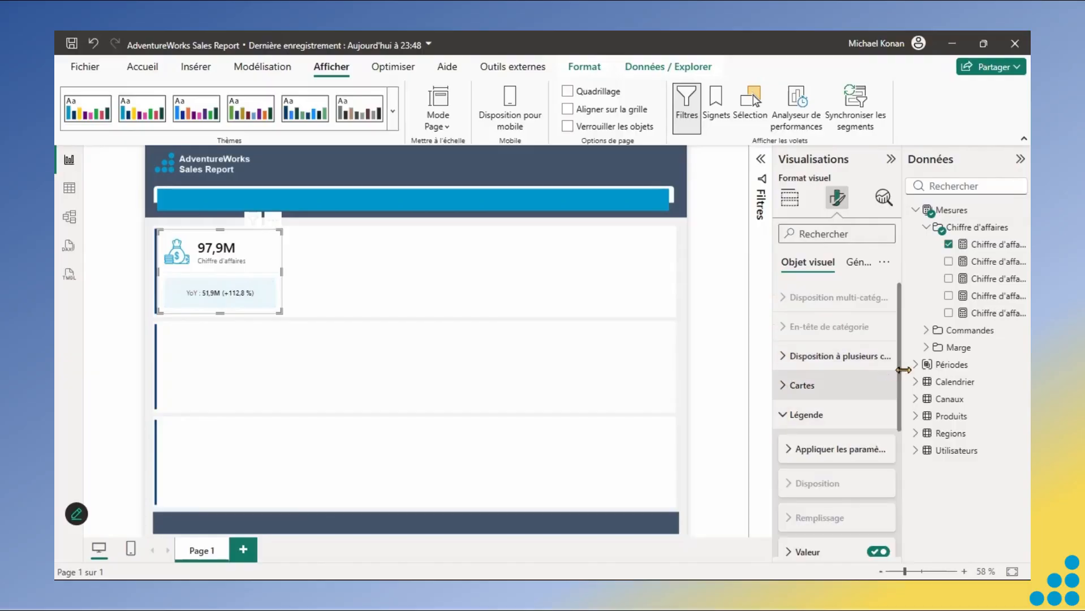
{"action": "left_click_drag", "start_coordinate": [901, 394], "coordinate": [901, 444]}
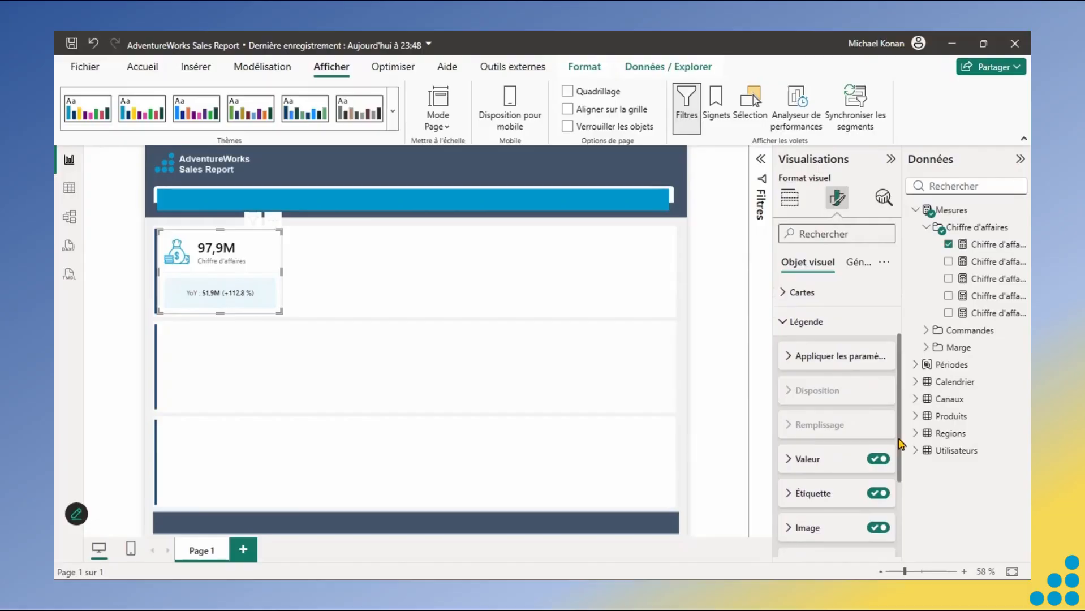
{"action": "left_click", "coordinate": [789, 364]}
{"action": "left_click", "coordinate": [833, 398]}
{"action": "left_click", "coordinate": [816, 412]}
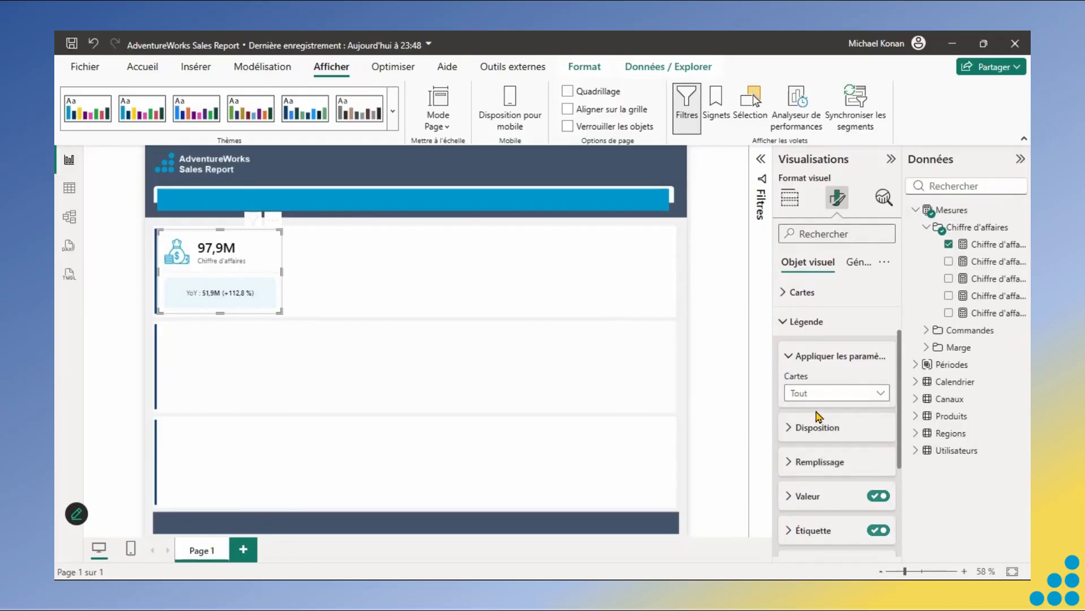
{"action": "left_click", "coordinate": [791, 431]}
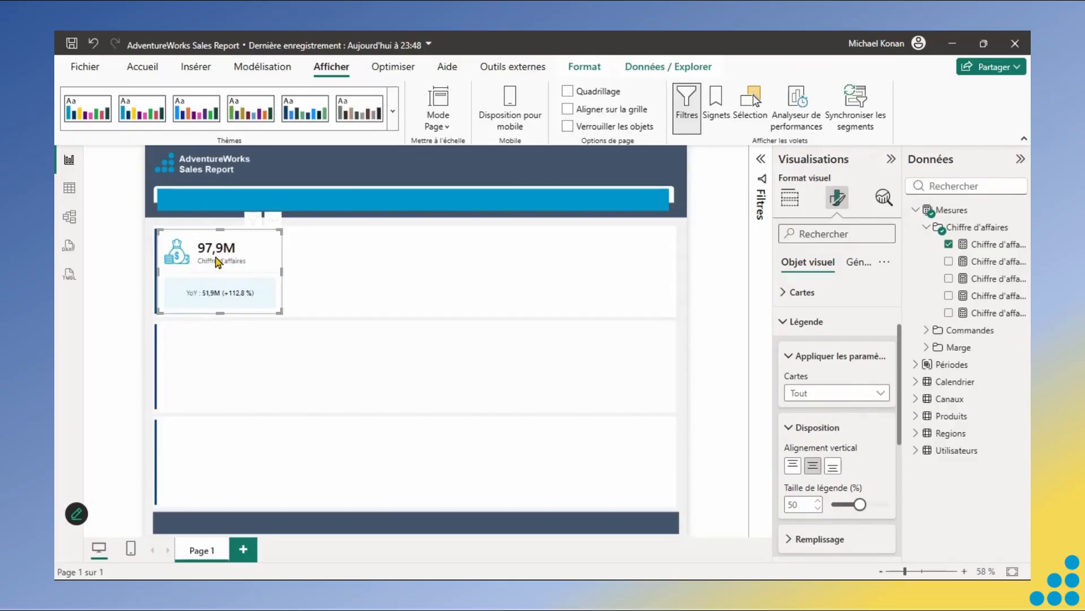
{"action": "double_click", "coordinate": [798, 502]}
{"action": "type", "text": "70"}
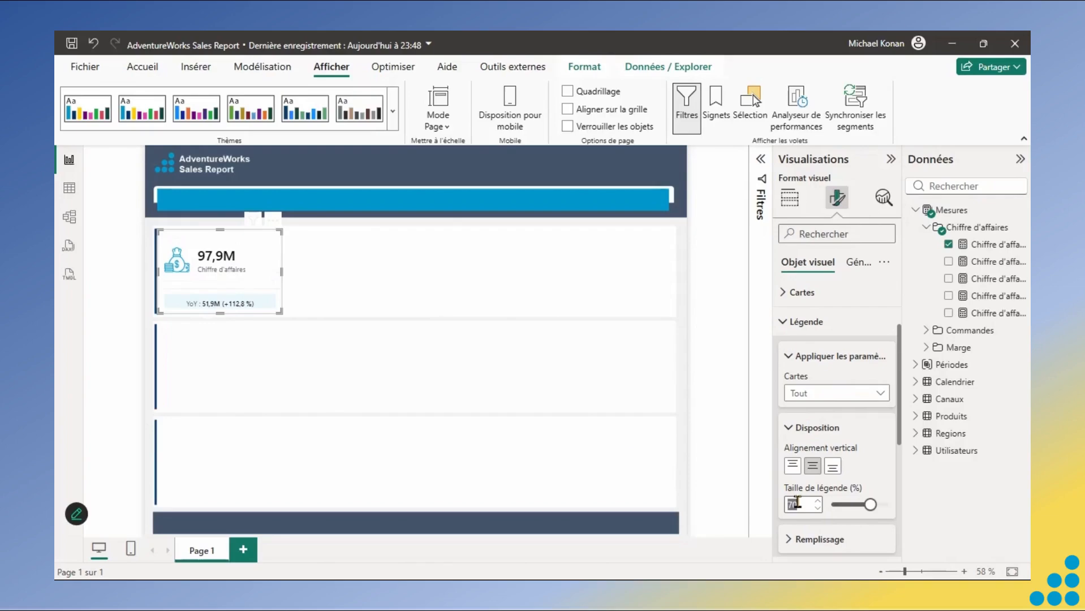
{"action": "type", "text": "65"}
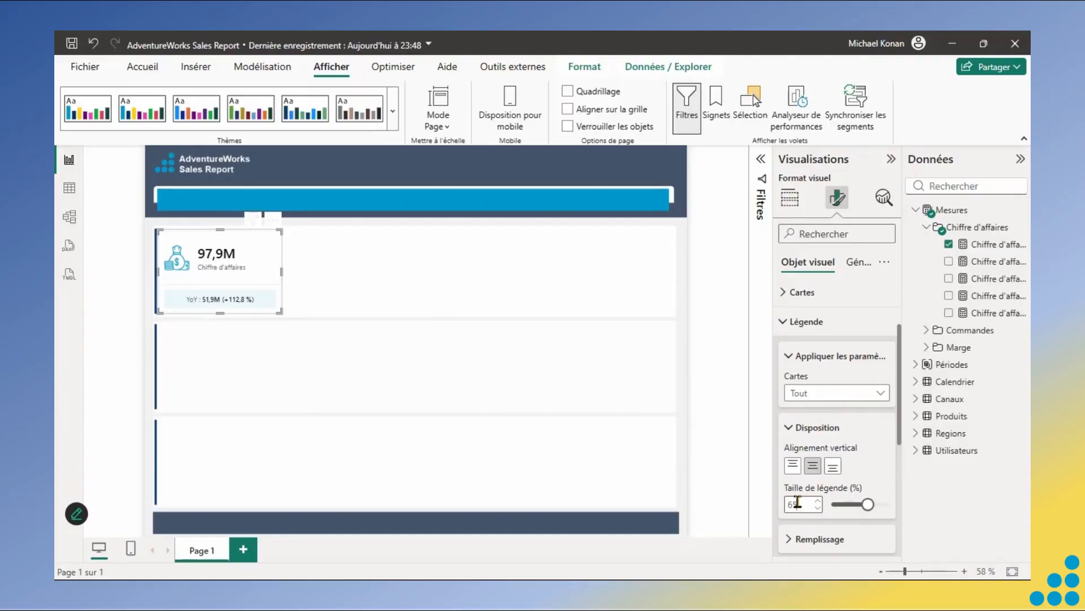
{"action": "key", "text": "BackSpace"}
{"action": "type", "text": "0"}
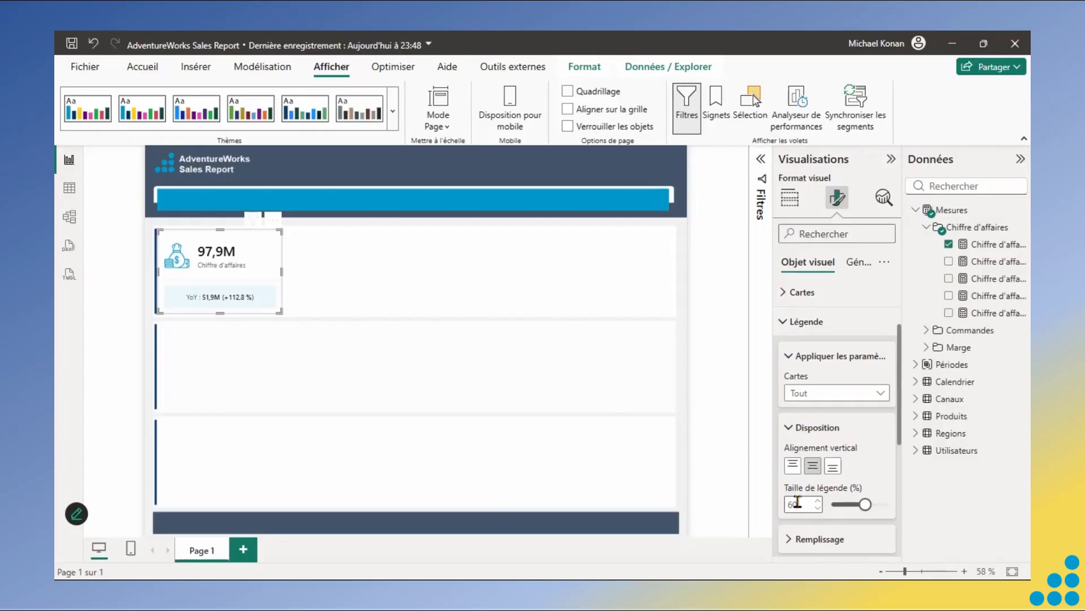
{"action": "left_click", "coordinate": [790, 430]}
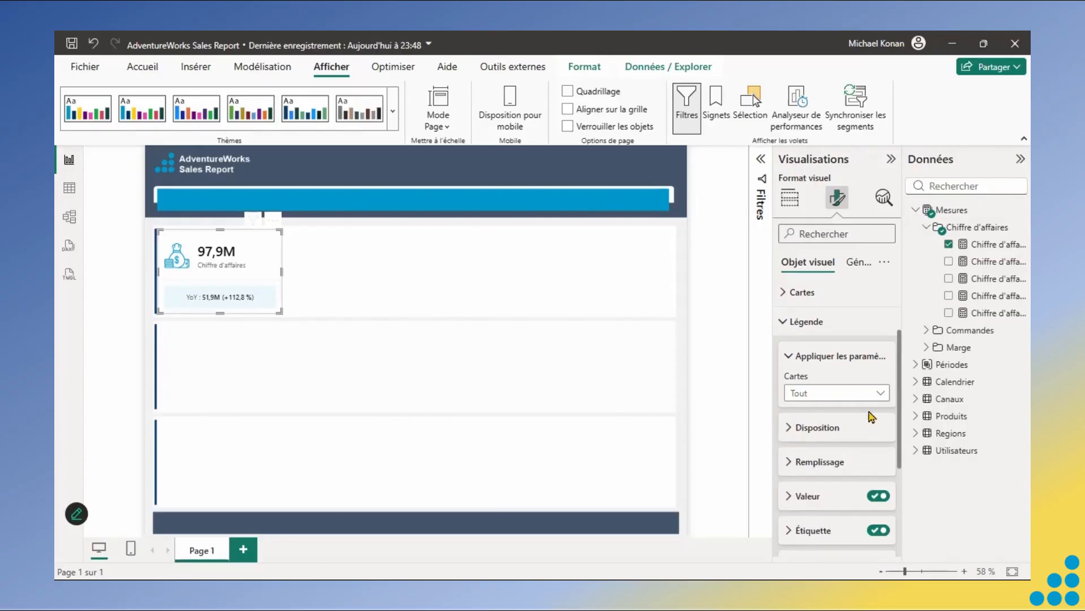
- Examine the padding options of the Légende category and the shape, border and divider settings of the Cartes category
{"action": "left_click", "coordinate": [884, 457]}
{"action": "left_click_drag", "start_coordinate": [899, 443], "coordinate": [901, 551]}
{"action": "scroll", "coordinate": [880, 345], "scroll_direction": "up", "scroll_amount": 6}
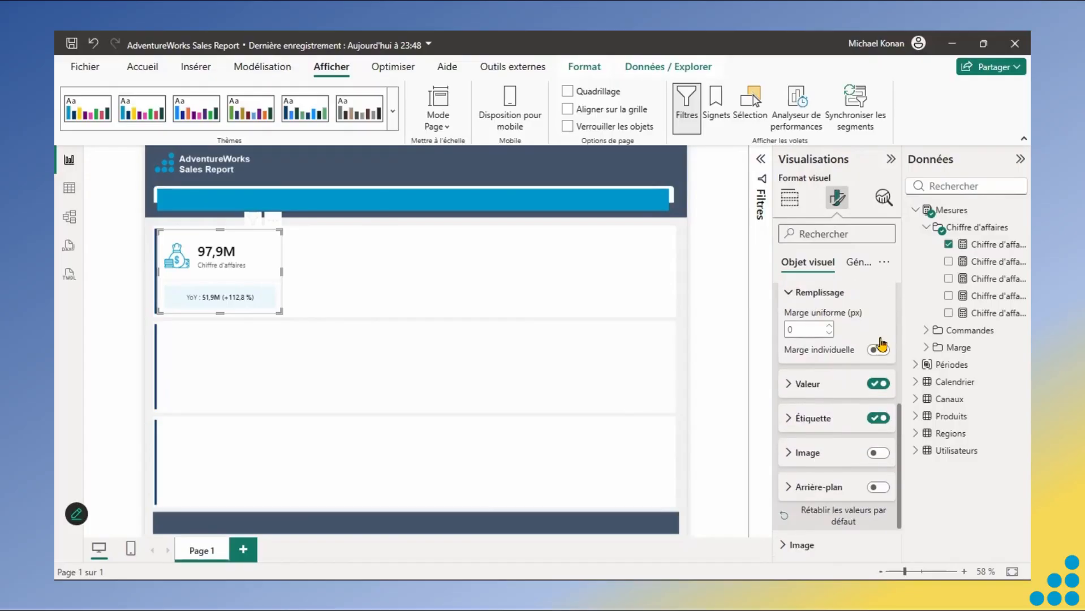
{"action": "left_click", "coordinate": [886, 265]}
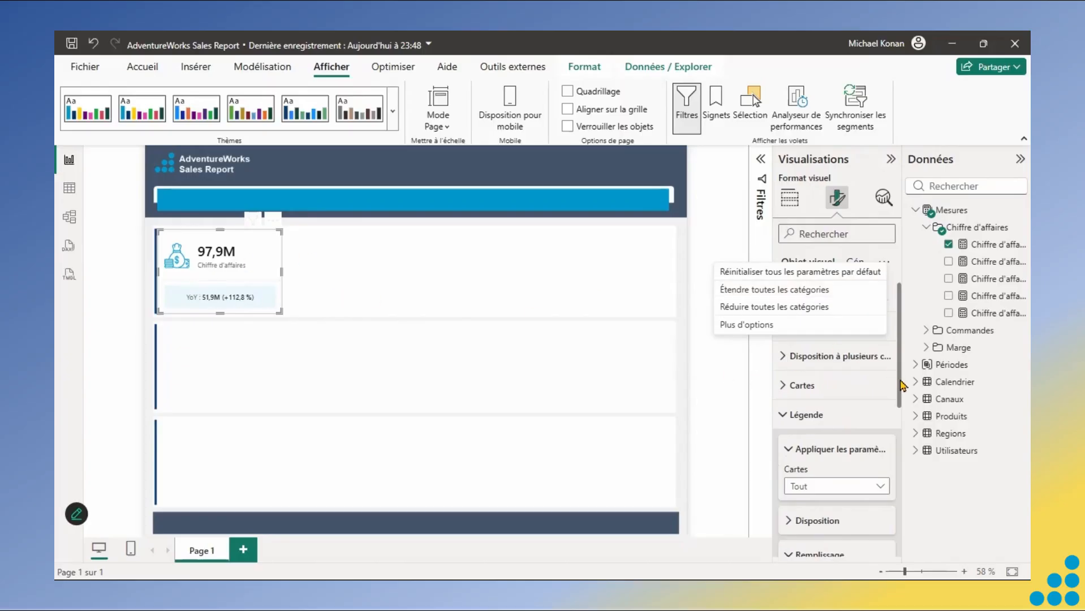
{"action": "left_click", "coordinate": [789, 390]}
{"action": "left_click", "coordinate": [788, 414]}
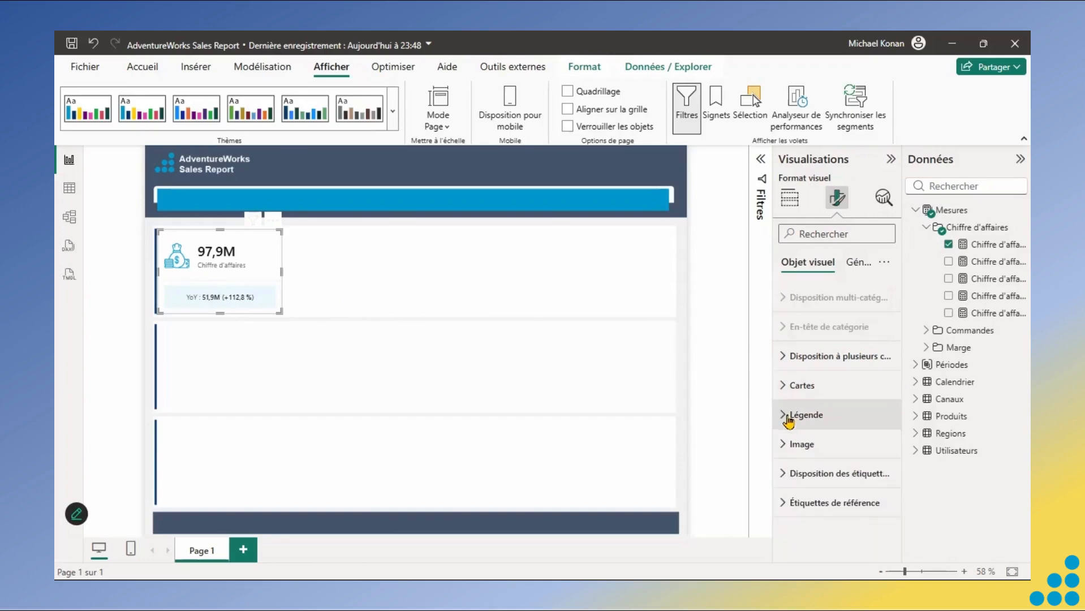
{"action": "left_click", "coordinate": [783, 386]}
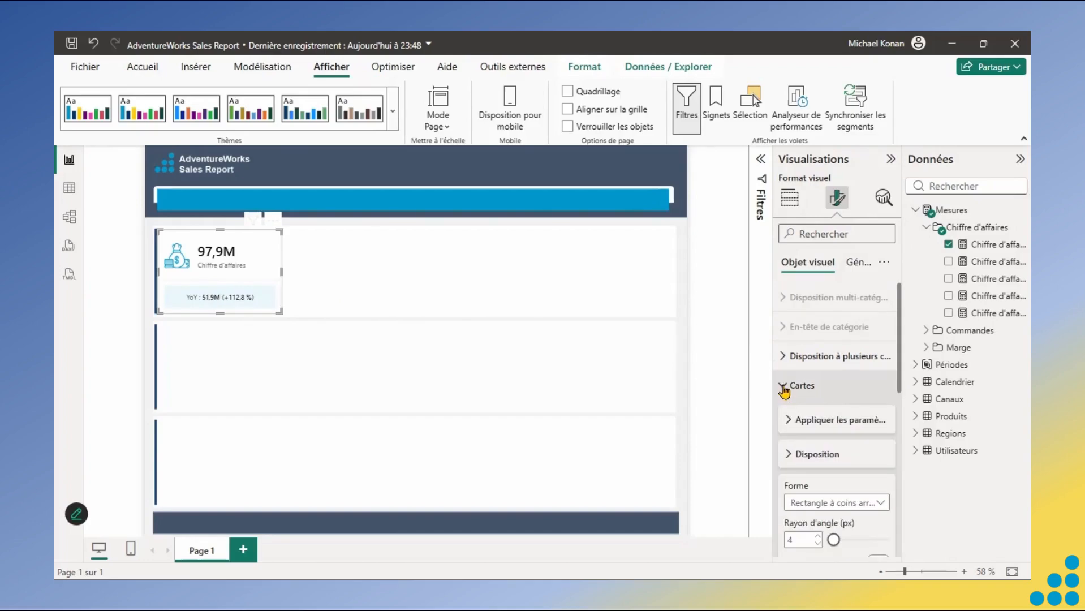
{"action": "scroll", "coordinate": [899, 380], "scroll_direction": "down", "scroll_amount": 2}
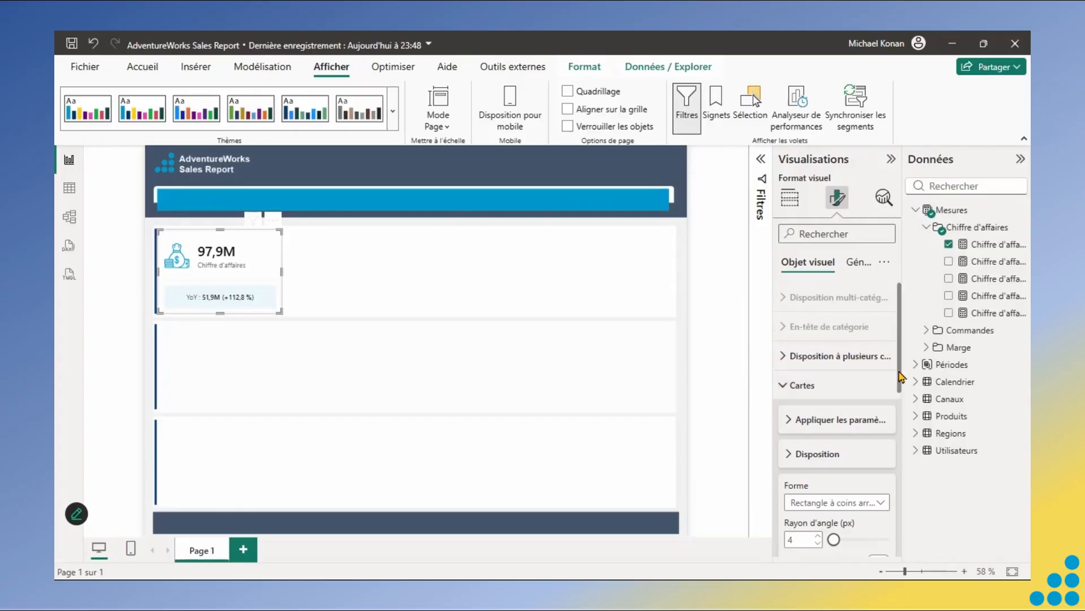
{"action": "scroll", "coordinate": [902, 403], "scroll_direction": "down", "scroll_amount": 5}
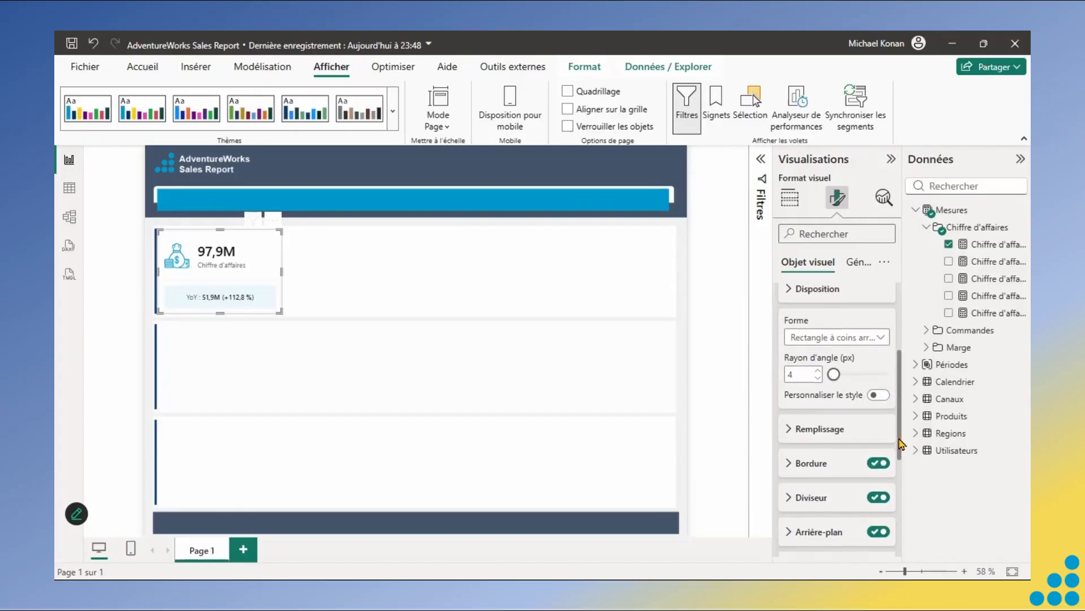
{"action": "scroll", "coordinate": [902, 453], "scroll_direction": "down", "scroll_amount": 1}
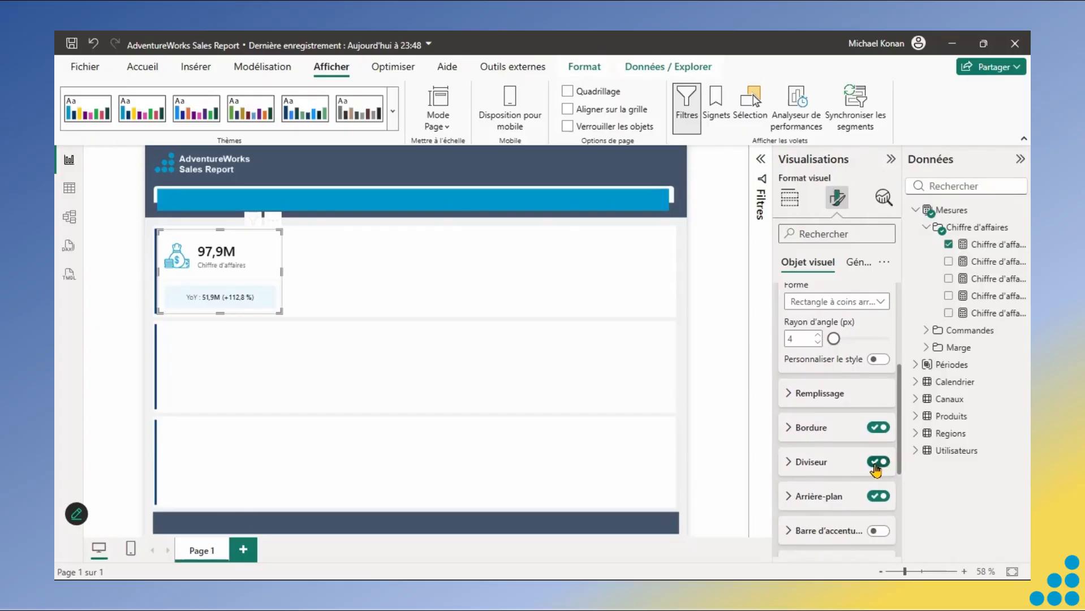
{"action": "scroll", "coordinate": [902, 434], "scroll_direction": "up", "scroll_amount": 3}
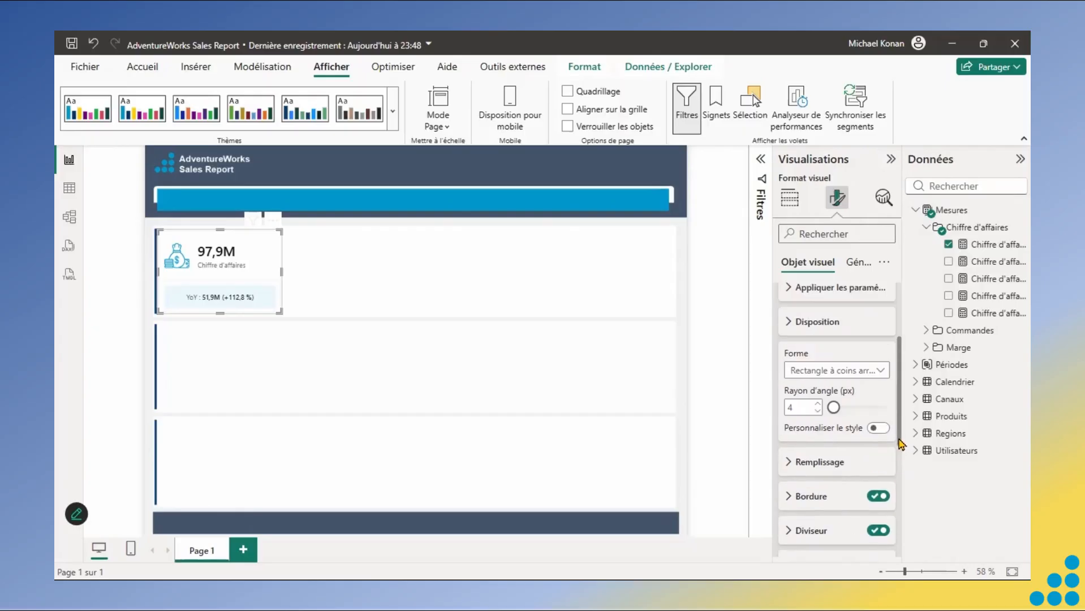
{"action": "scroll", "coordinate": [898, 408], "scroll_direction": "up", "scroll_amount": 3}
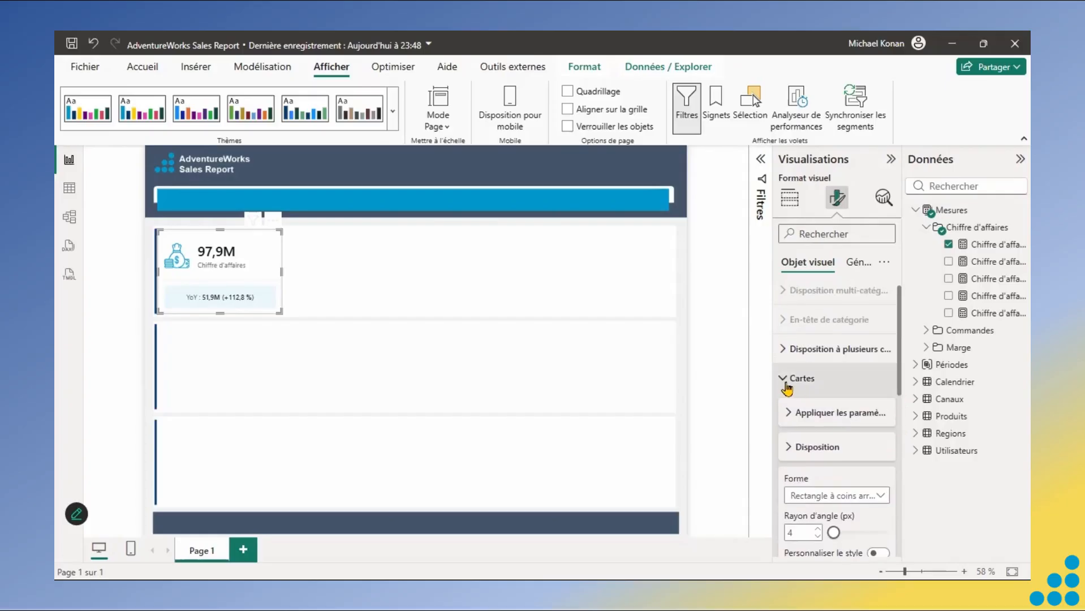
- Turn off the divider (Diviseur) in the Cartes settings and collapse all format categories
{"action": "left_click", "coordinate": [885, 263]}
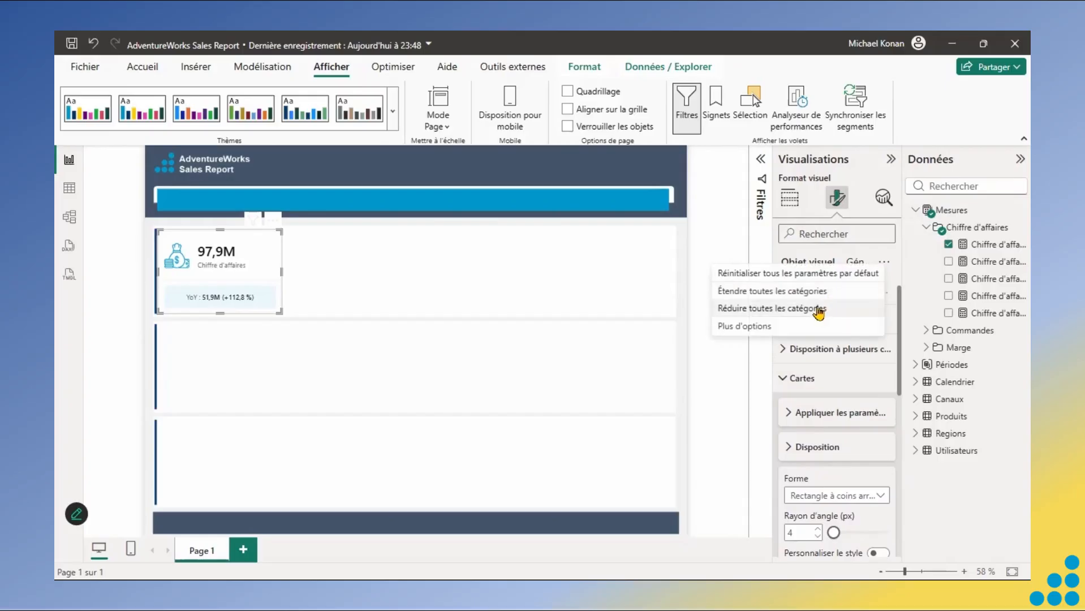
{"action": "left_click", "coordinate": [820, 309]}
{"action": "left_click", "coordinate": [789, 387]}
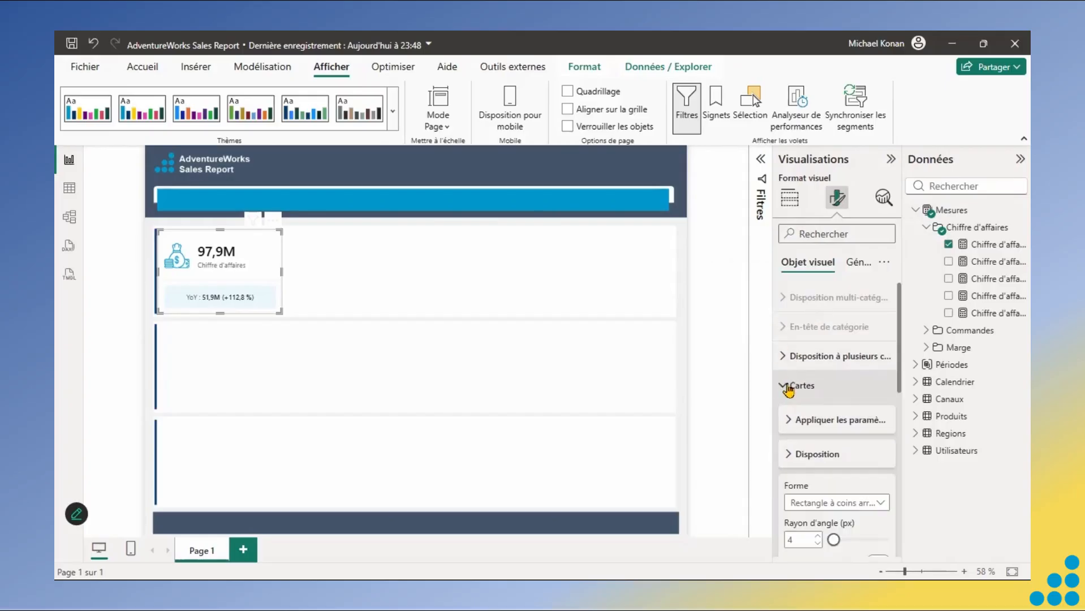
{"action": "left_click", "coordinate": [790, 456]}
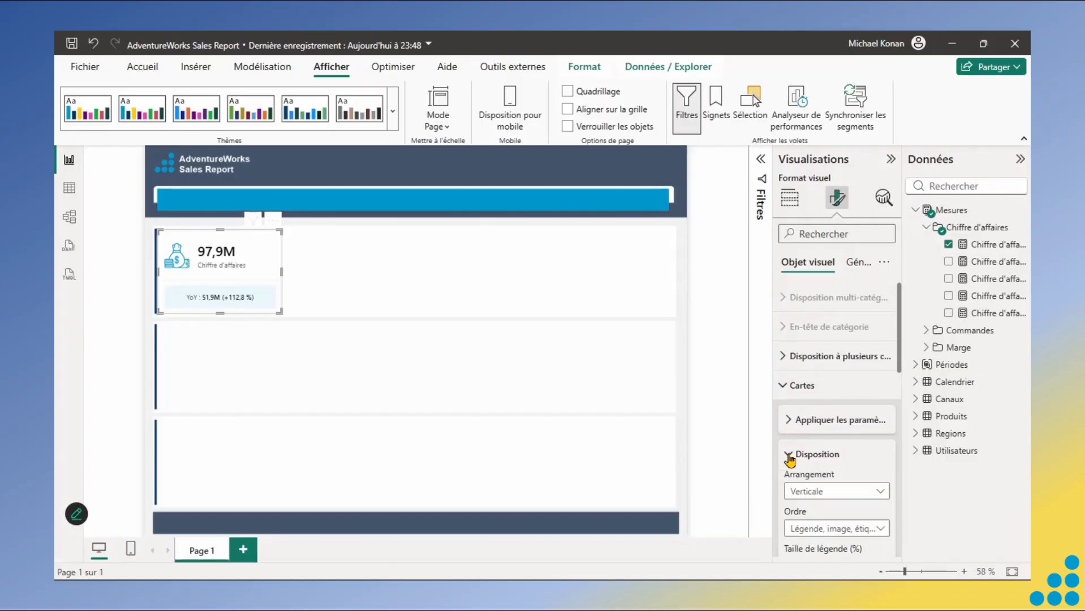
{"action": "left_click", "coordinate": [789, 456]}
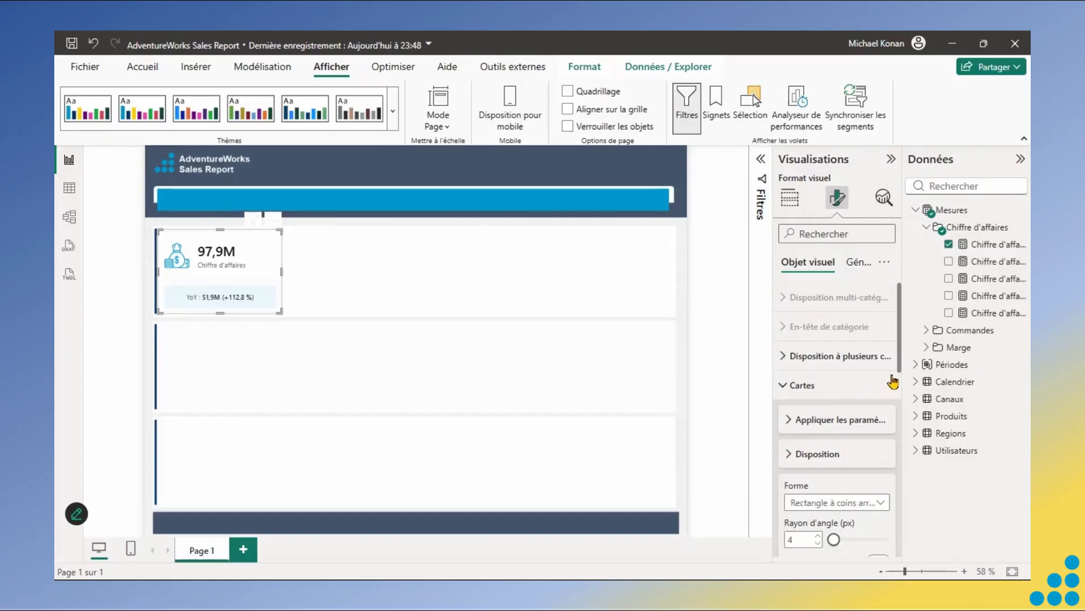
{"action": "left_click_drag", "start_coordinate": [900, 406], "coordinate": [901, 474]}
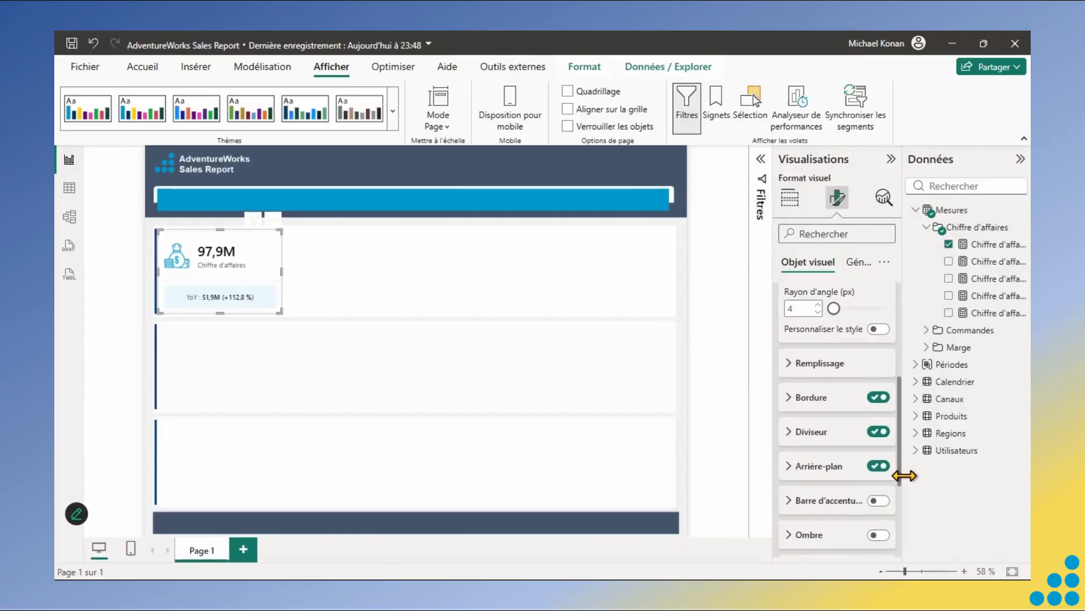
{"action": "left_click", "coordinate": [874, 431]}
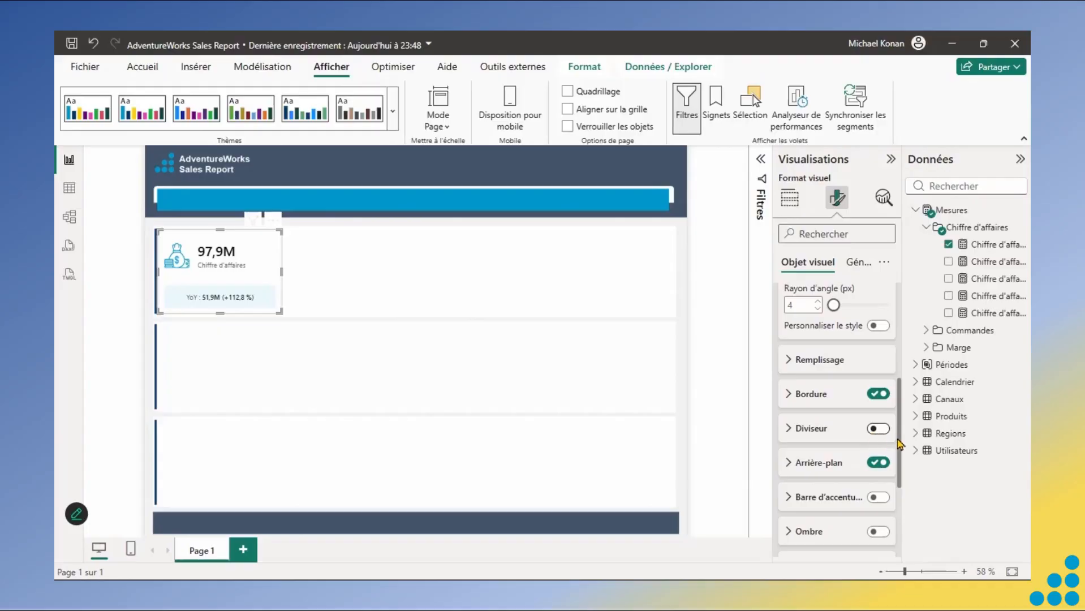
{"action": "scroll", "coordinate": [891, 283], "scroll_direction": "up", "scroll_amount": 5}
{"action": "left_click", "coordinate": [884, 262]}
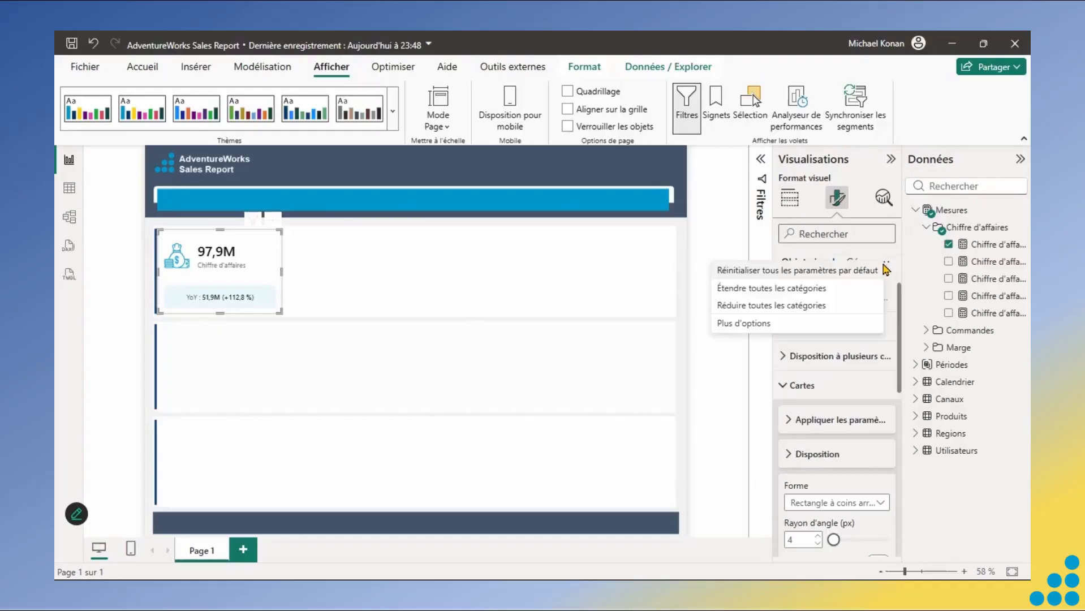
{"action": "left_click", "coordinate": [804, 305]}
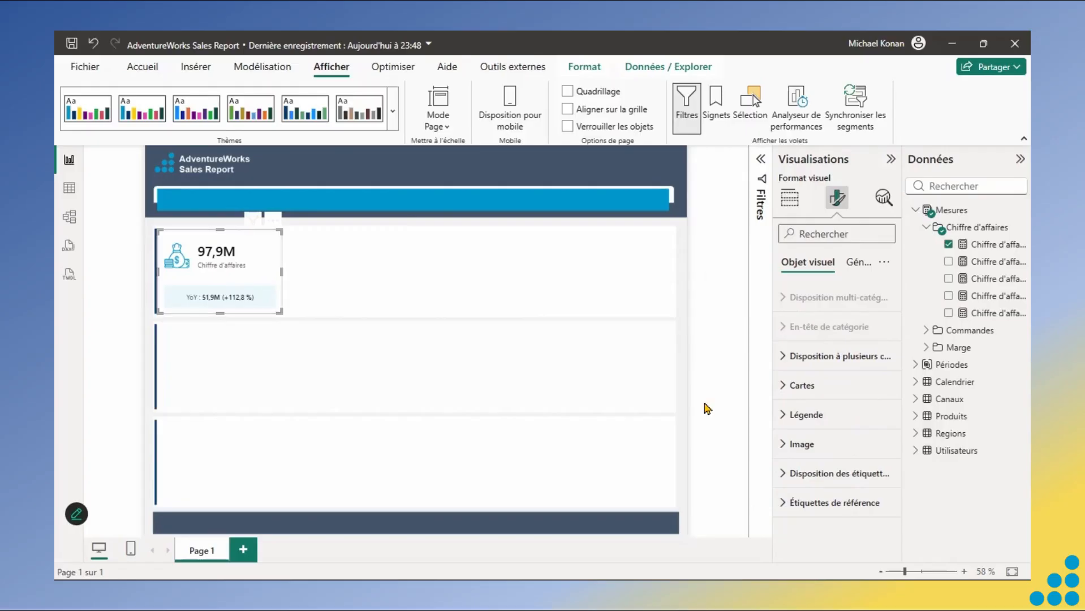
- Set the Légende label's position to Haut and its font size to 15, and collapse the label settings
{"action": "left_click", "coordinate": [784, 418]}
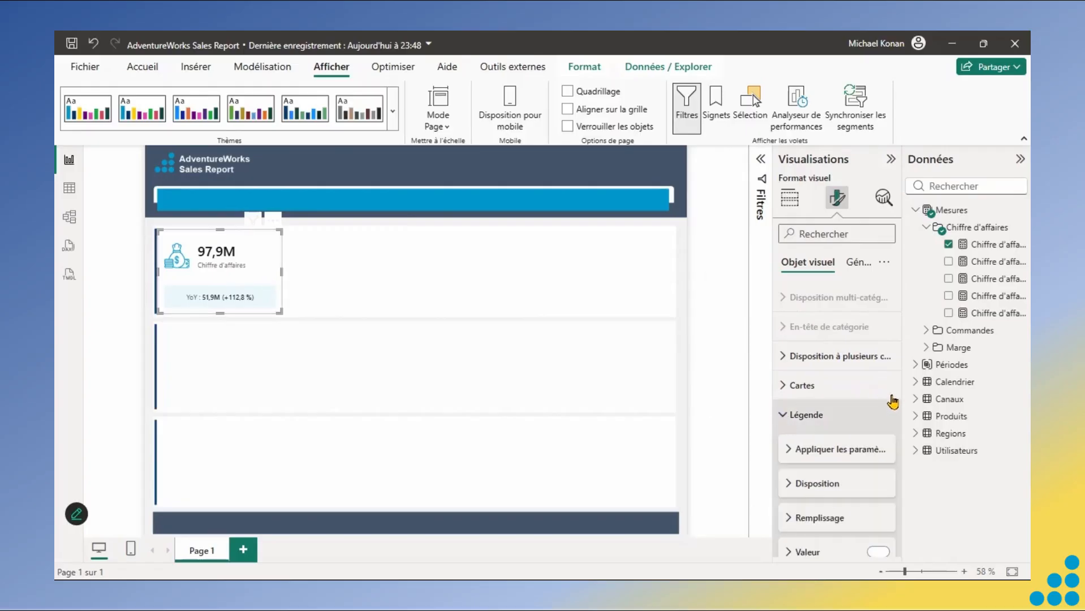
{"action": "scroll", "coordinate": [899, 413], "scroll_direction": "down", "scroll_amount": 5}
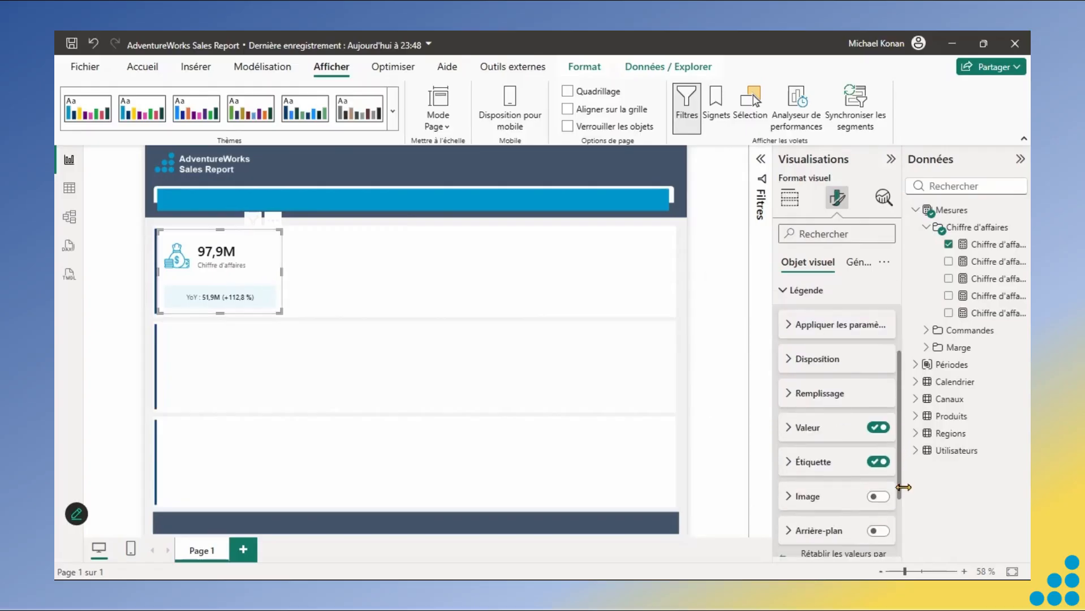
{"action": "left_click", "coordinate": [790, 444]}
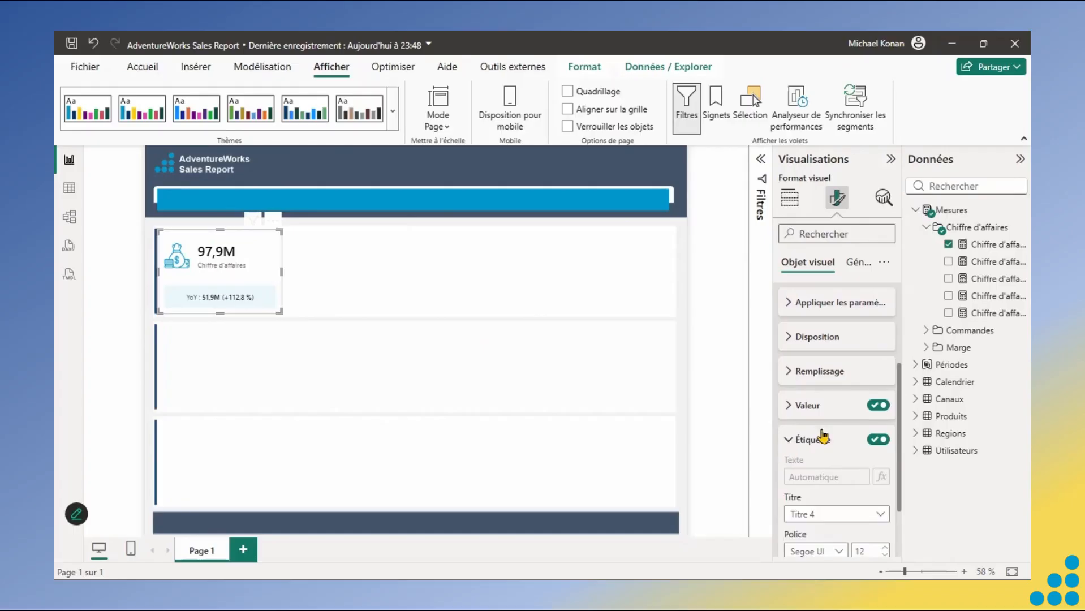
{"action": "left_click_drag", "start_coordinate": [899, 407], "coordinate": [900, 487]}
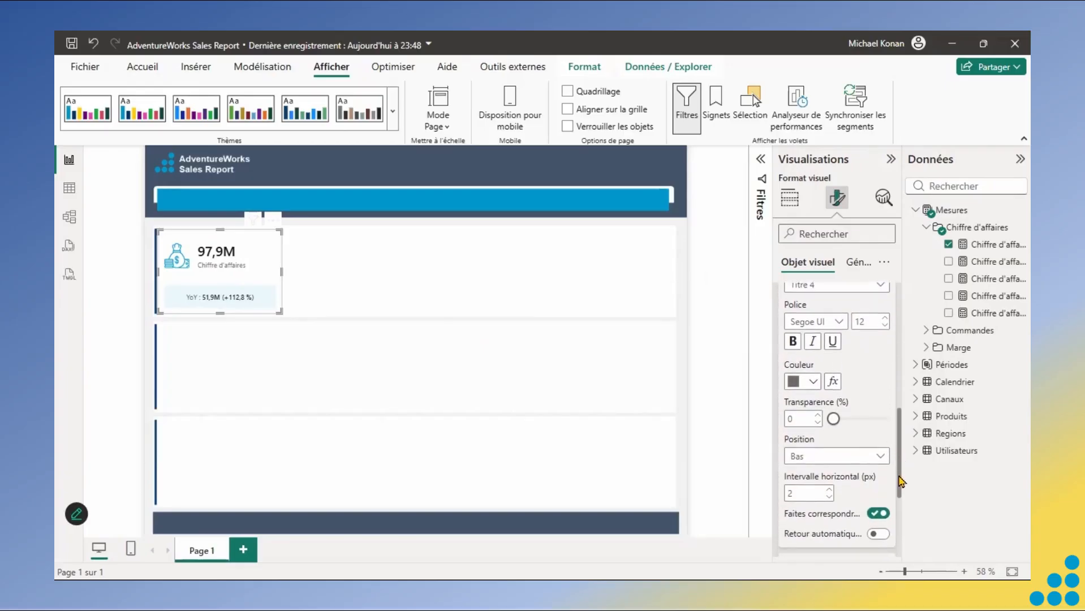
{"action": "left_click", "coordinate": [817, 450]}
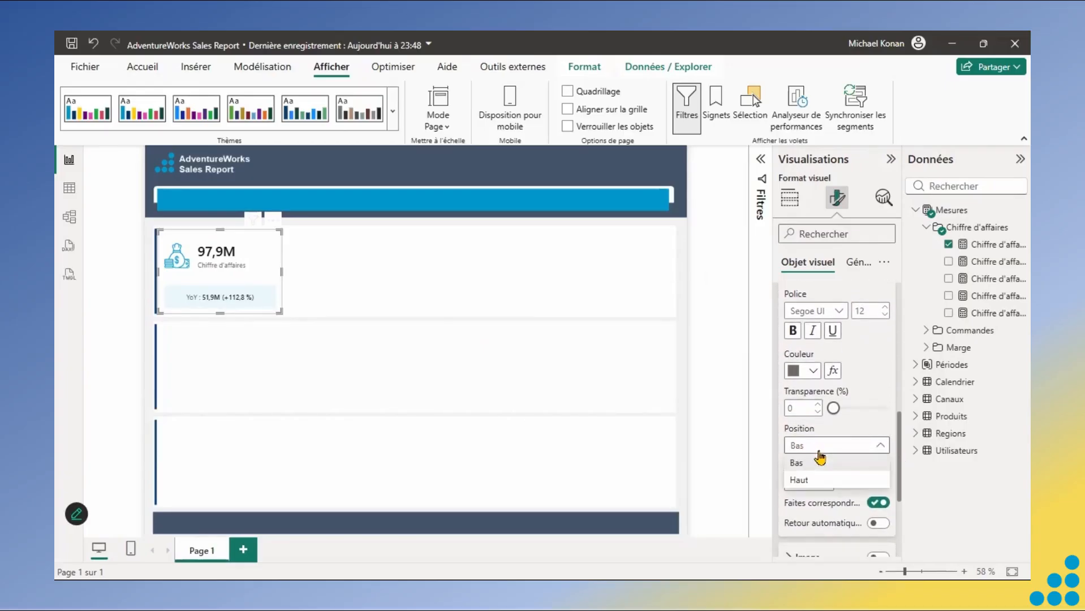
{"action": "left_click", "coordinate": [805, 480]}
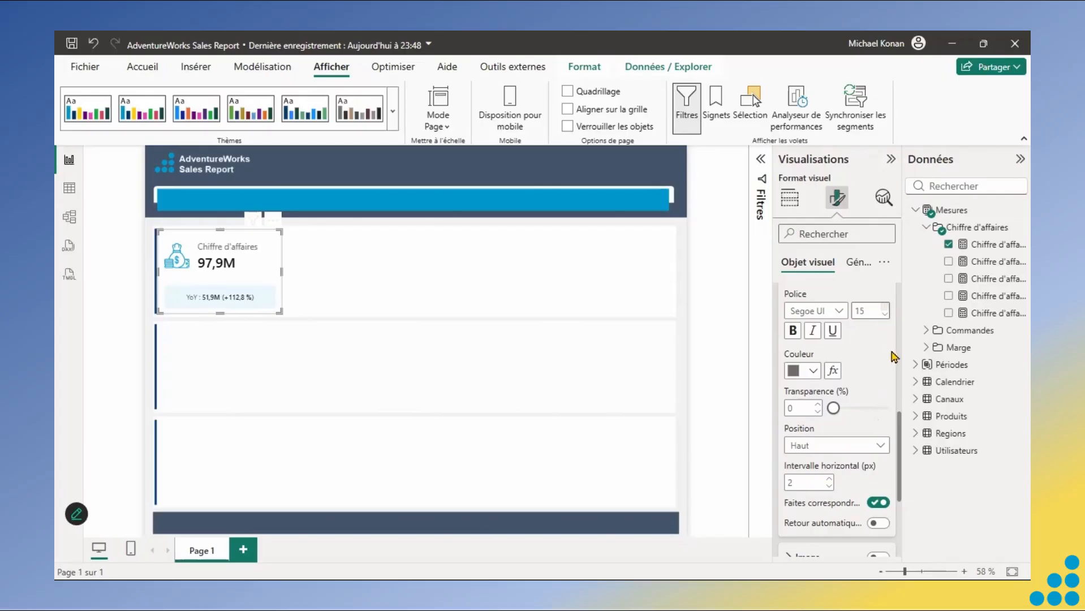
{"action": "left_click_drag", "start_coordinate": [900, 419], "coordinate": [901, 372]}
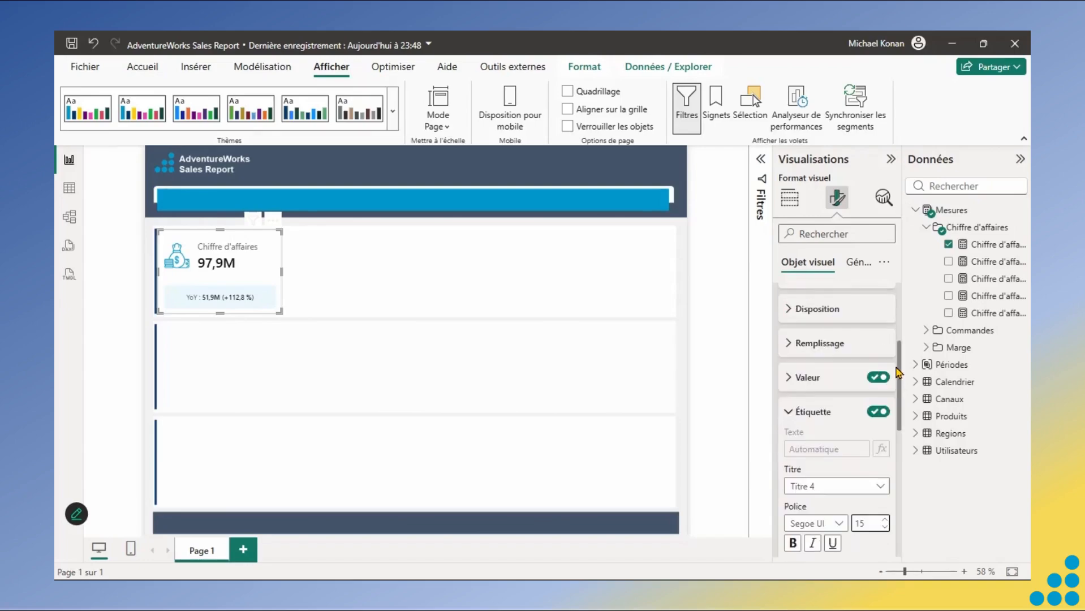
{"action": "left_click", "coordinate": [787, 419]}
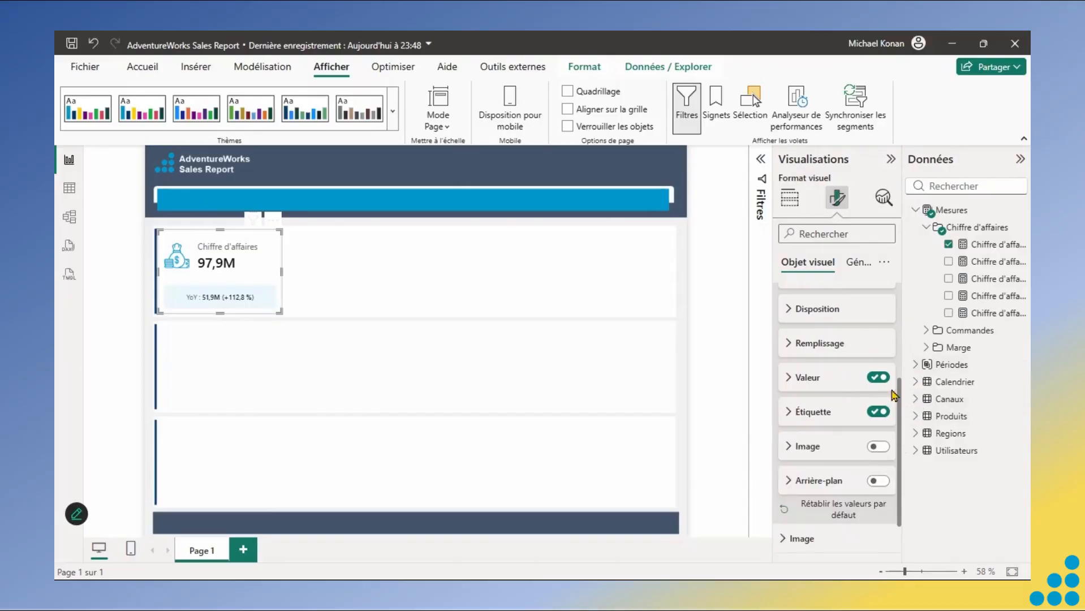
{"action": "scroll", "coordinate": [819, 310], "scroll_direction": "up", "scroll_amount": 5}
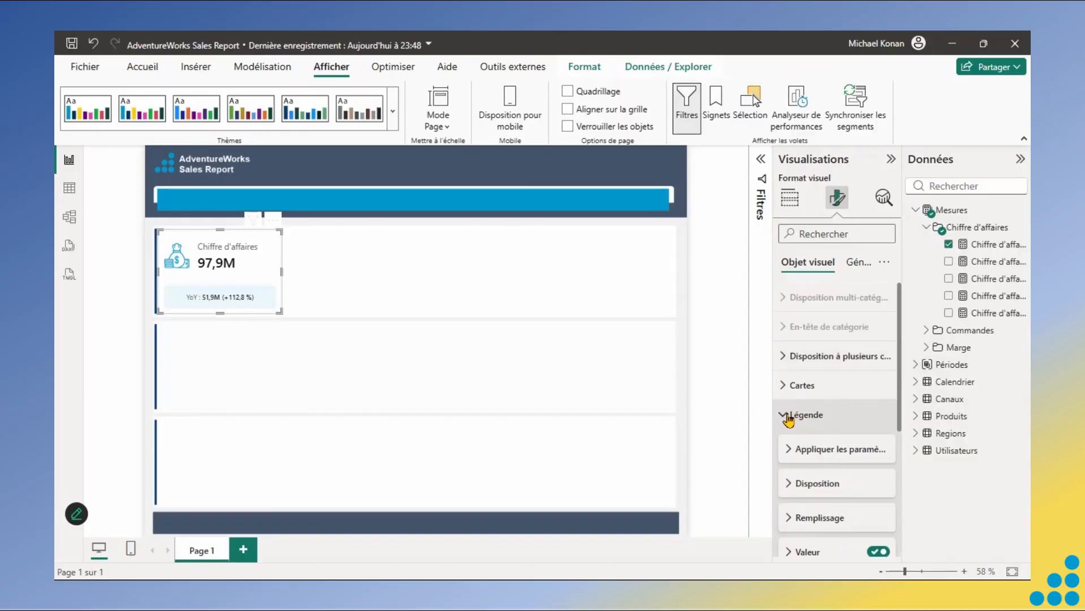
- Set the vertical alignment of the card's Légende layout to Bas and collapse the layout settings
{"action": "left_click", "coordinate": [789, 419]}
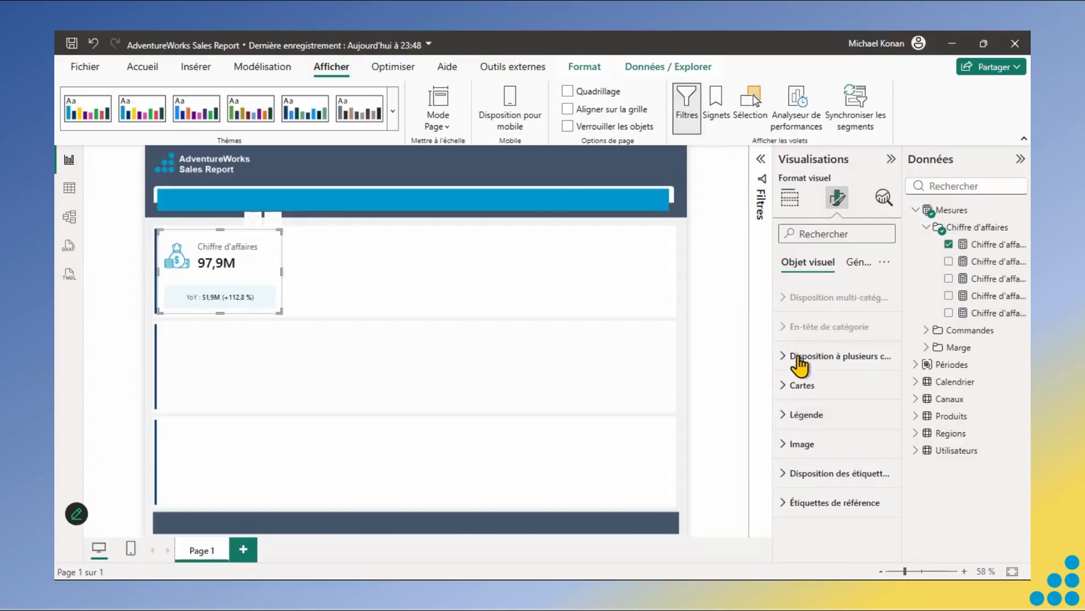
{"action": "left_click", "coordinate": [788, 416]}
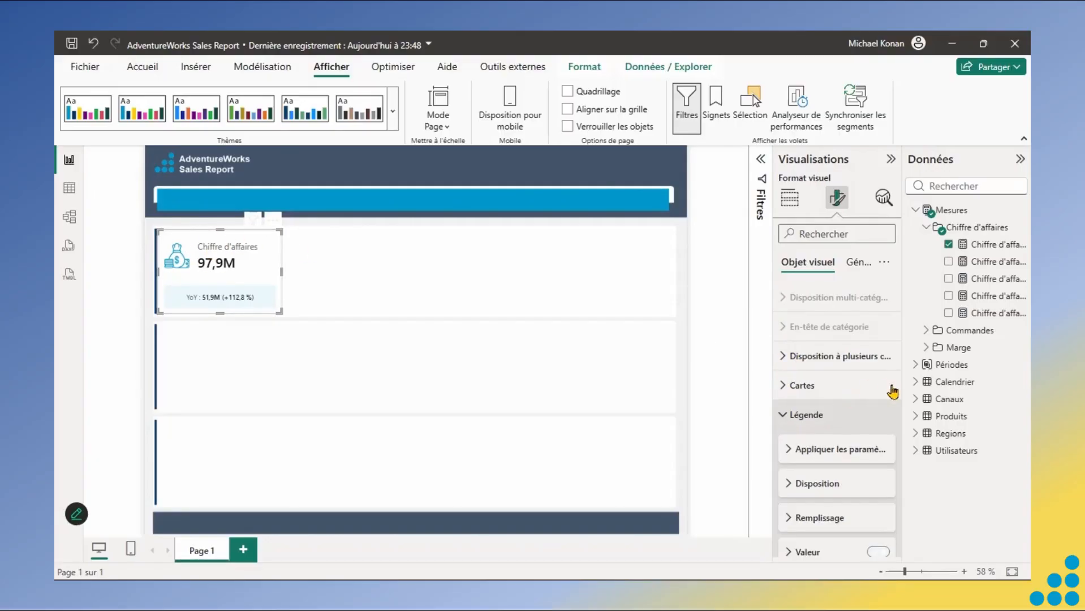
{"action": "left_click_drag", "start_coordinate": [898, 414], "coordinate": [900, 479]}
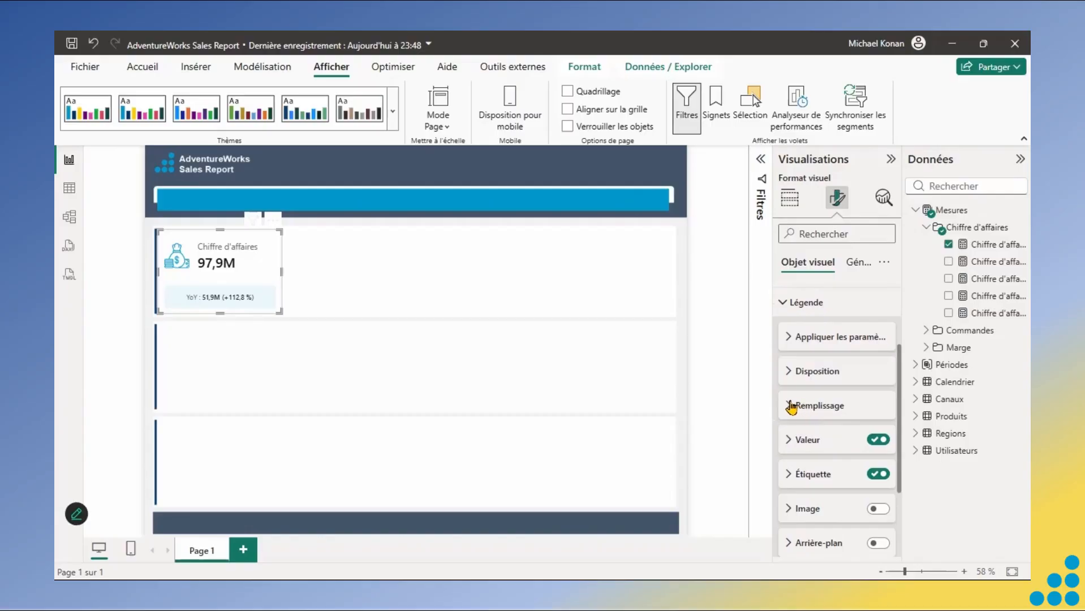
{"action": "left_click", "coordinate": [790, 370]}
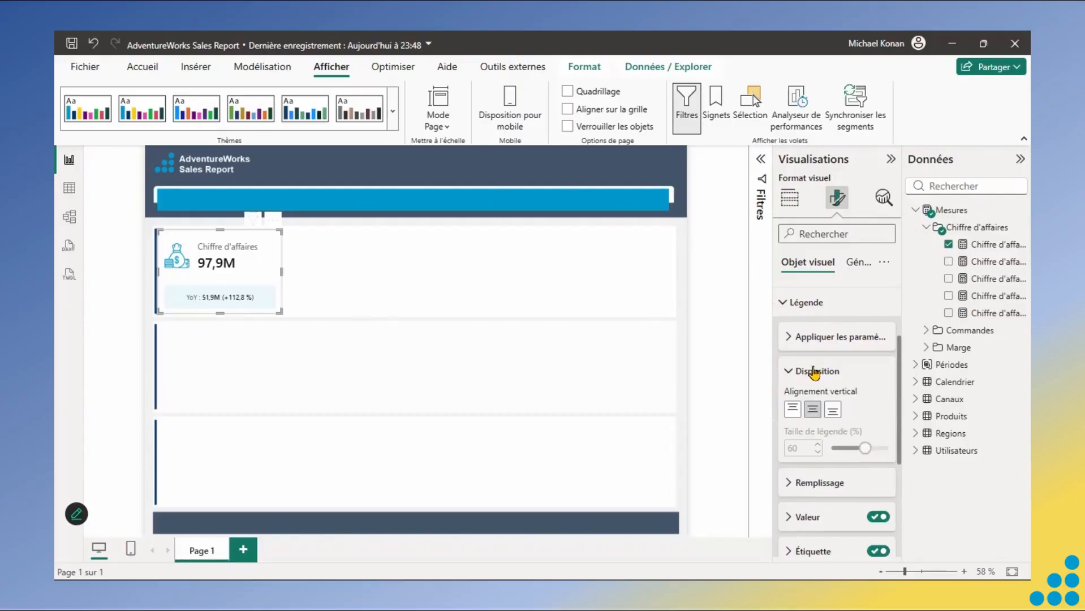
{"action": "left_click", "coordinate": [812, 412]}
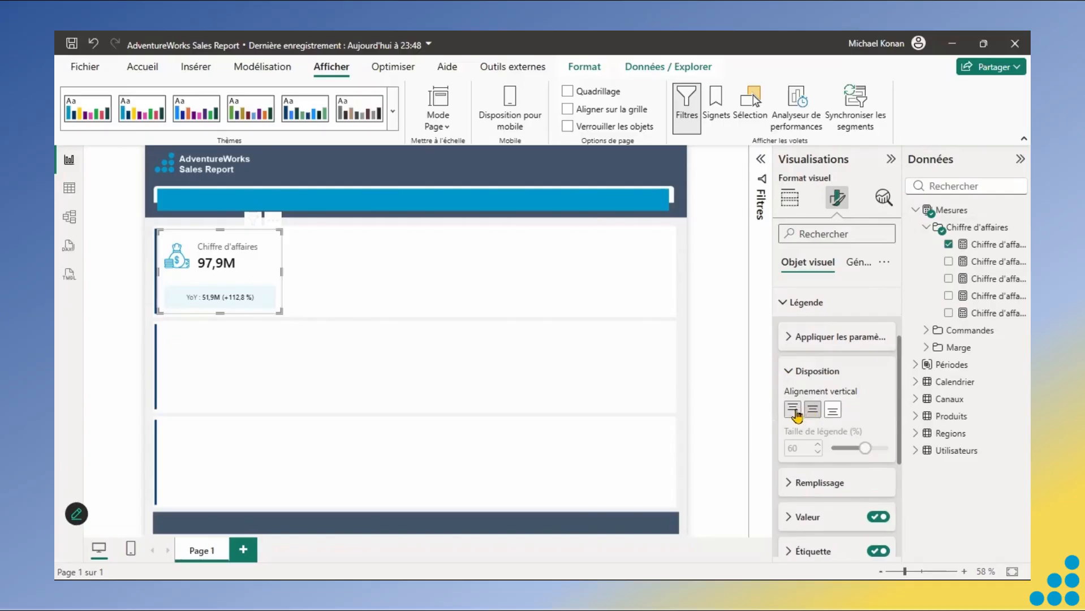
{"action": "left_click", "coordinate": [833, 412]}
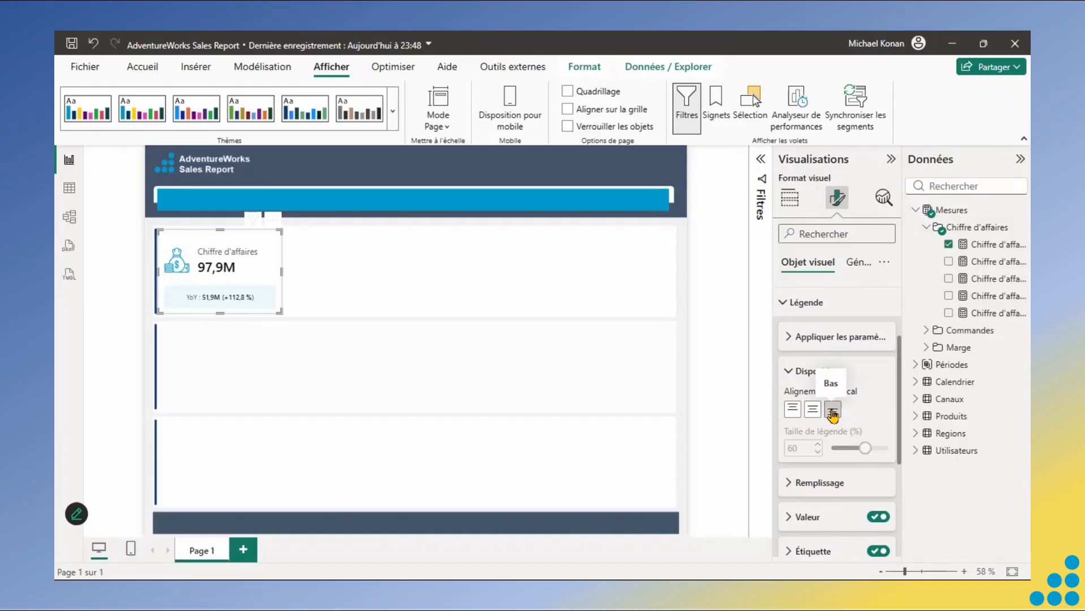
{"action": "left_click", "coordinate": [790, 373]}
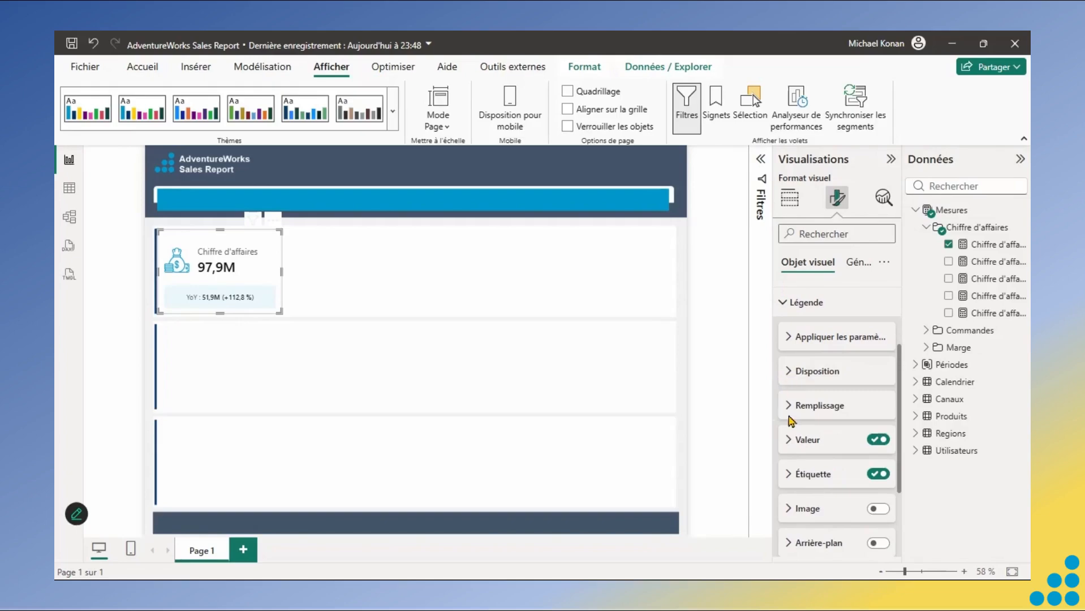
- Try centring the Légende value horizontally, restore its left alignment, and collapse the value settings
{"action": "left_click", "coordinate": [790, 441]}
{"action": "scroll", "coordinate": [902, 455], "scroll_direction": "down", "scroll_amount": 1}
{"action": "scroll", "coordinate": [902, 455], "scroll_direction": "down", "scroll_amount": 2}
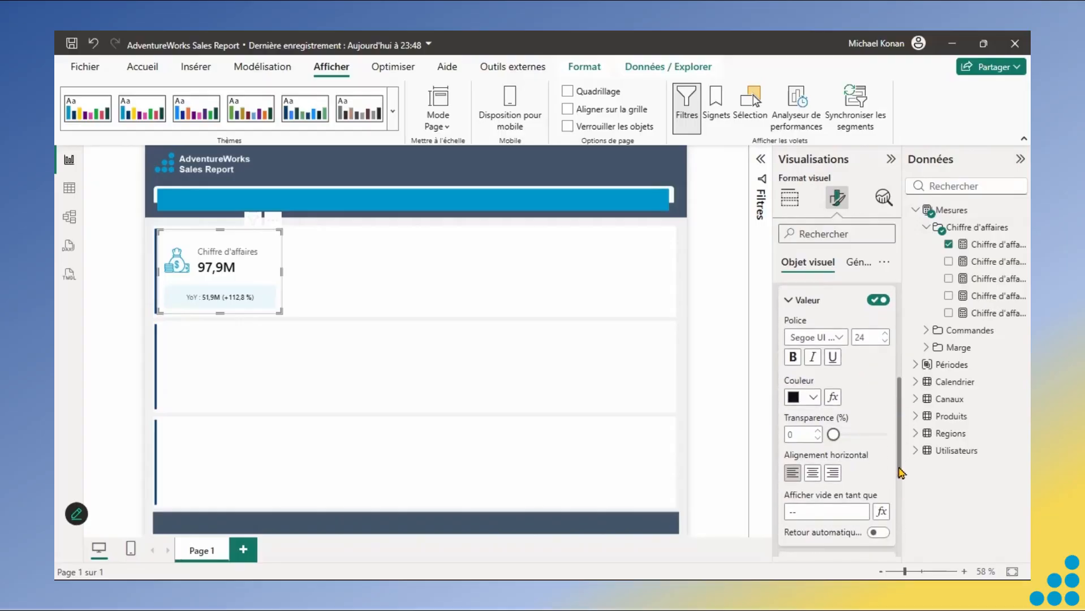
{"action": "left_click", "coordinate": [813, 474]}
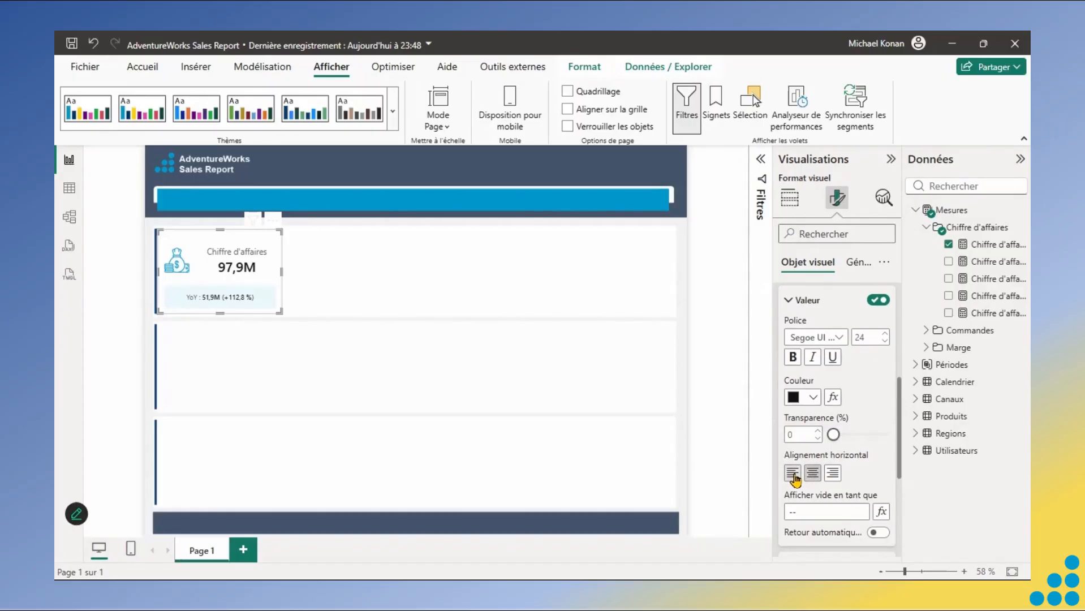
{"action": "left_click", "coordinate": [794, 477]}
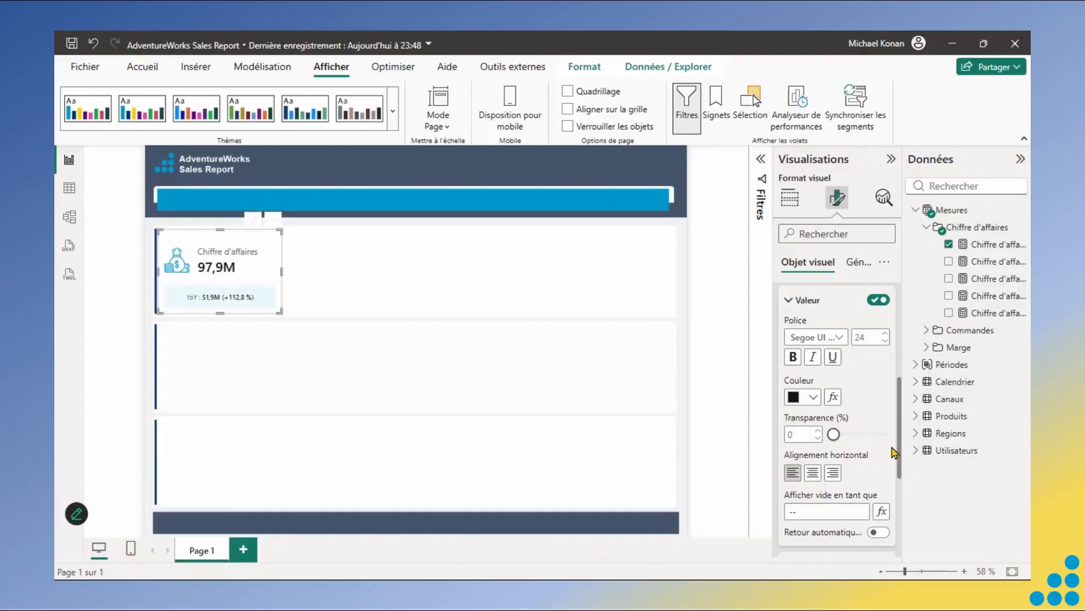
{"action": "left_click", "coordinate": [820, 478]}
{"action": "left_click", "coordinate": [792, 475]}
{"action": "left_click_drag", "start_coordinate": [899, 477], "coordinate": [903, 438]}
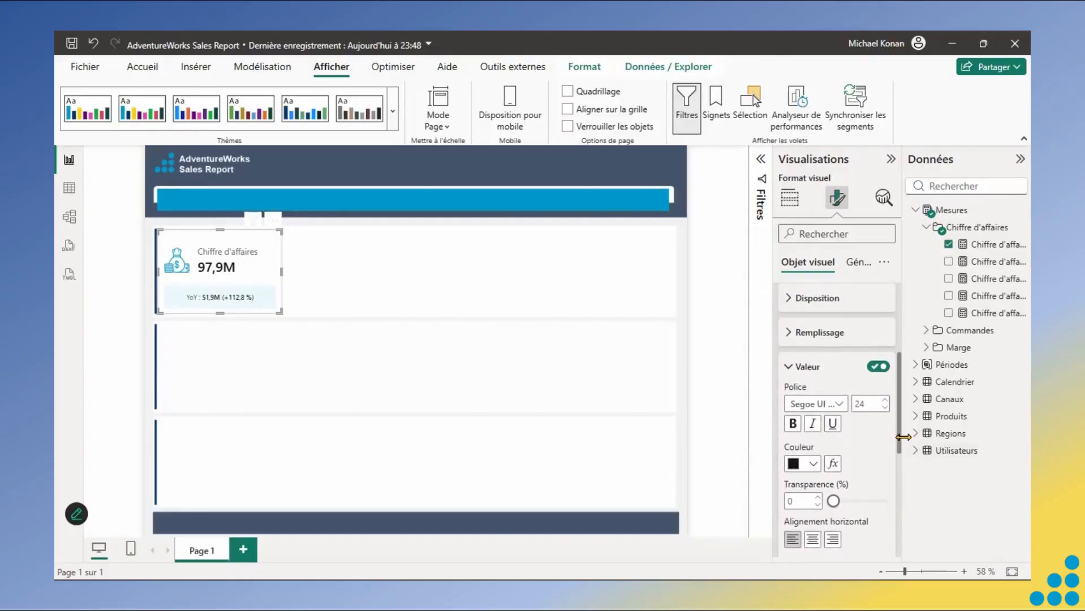
{"action": "left_click", "coordinate": [794, 374]}
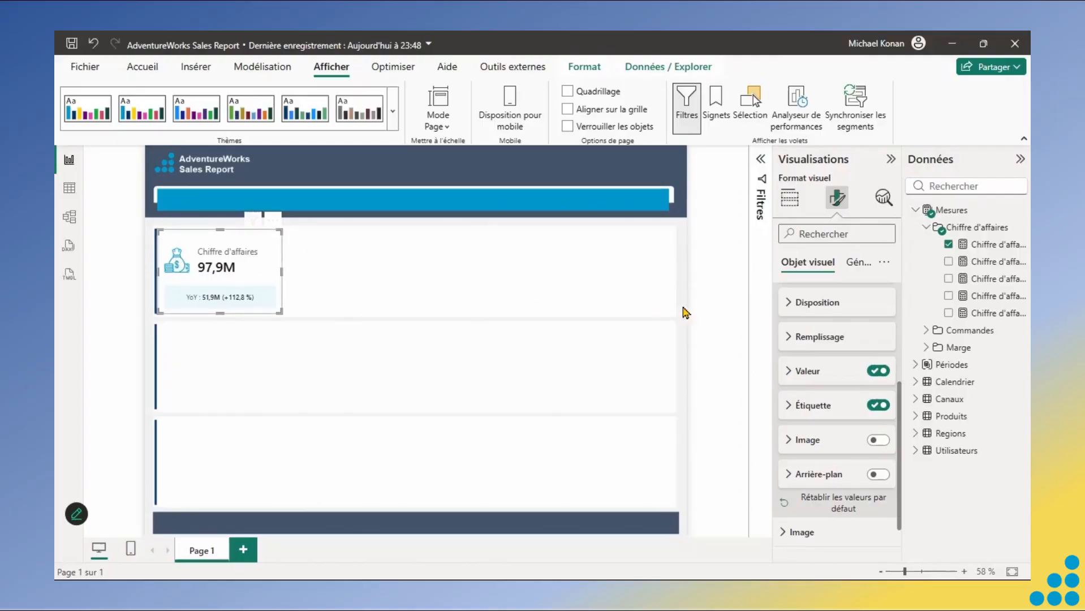
- Target the Légende settings at the Chiffre d'affaires card and expand its image settings
{"action": "scroll", "coordinate": [900, 453], "scroll_direction": "up", "scroll_amount": 3}
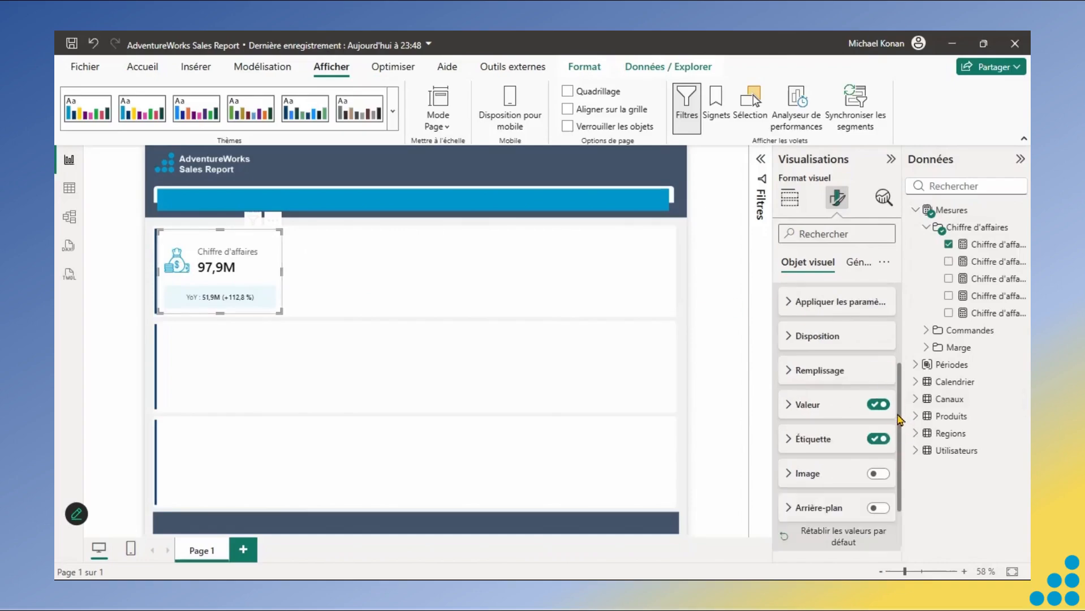
{"action": "left_click", "coordinate": [786, 338]}
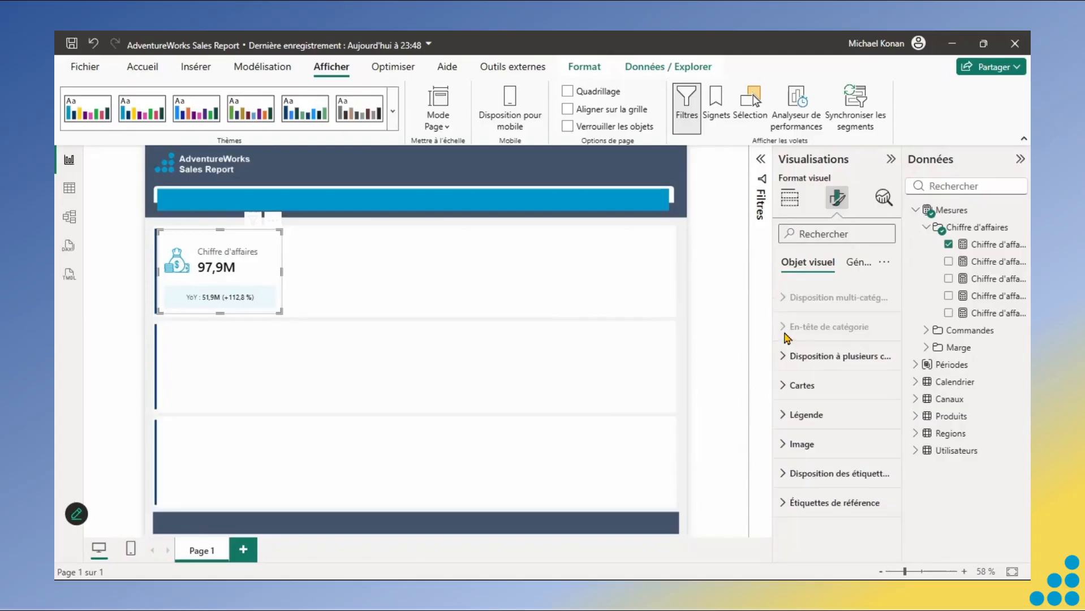
{"action": "left_click", "coordinate": [786, 417]}
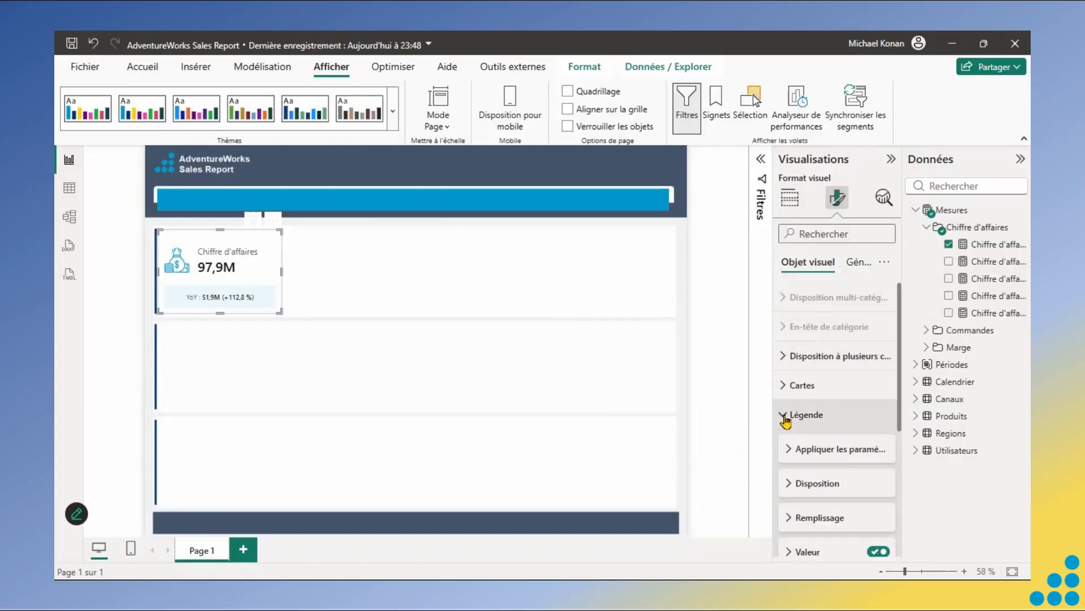
{"action": "left_click_drag", "start_coordinate": [900, 412], "coordinate": [902, 510]}
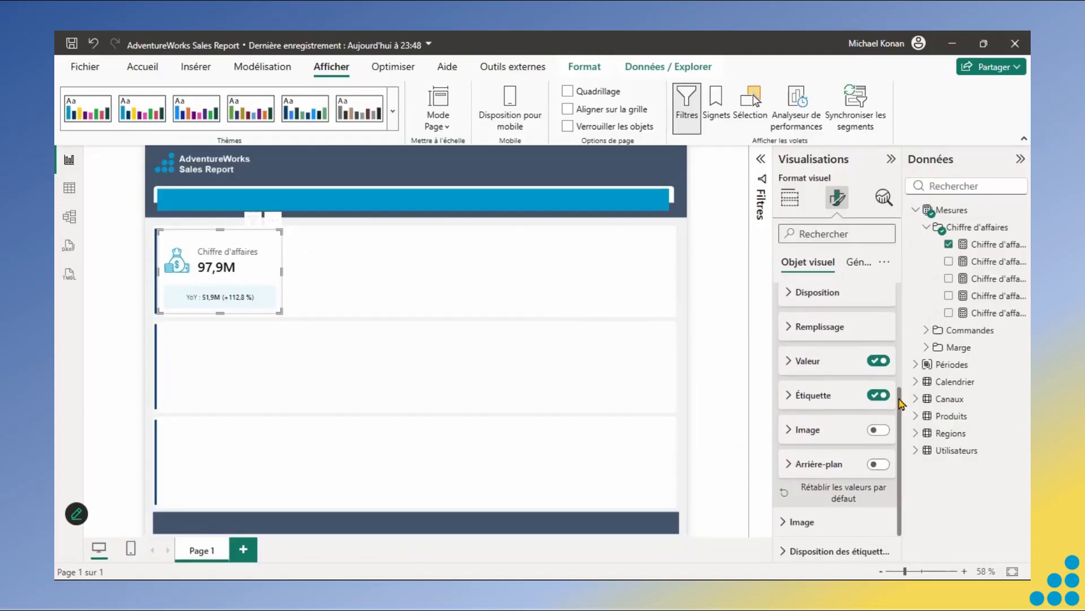
{"action": "left_click_drag", "start_coordinate": [901, 424], "coordinate": [902, 386]}
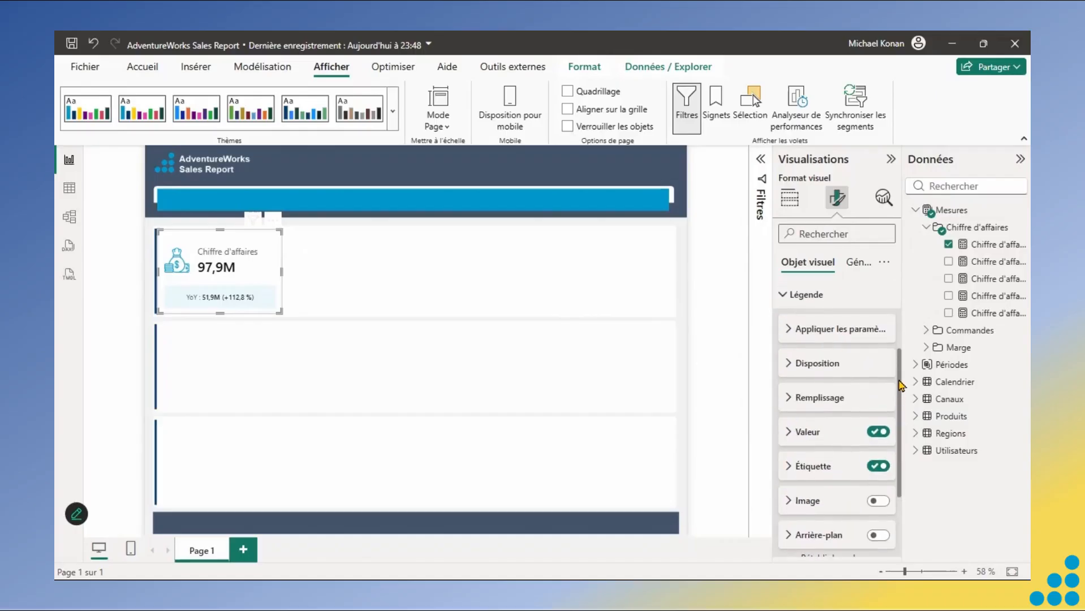
{"action": "left_click", "coordinate": [791, 337]}
{"action": "left_click", "coordinate": [813, 367]}
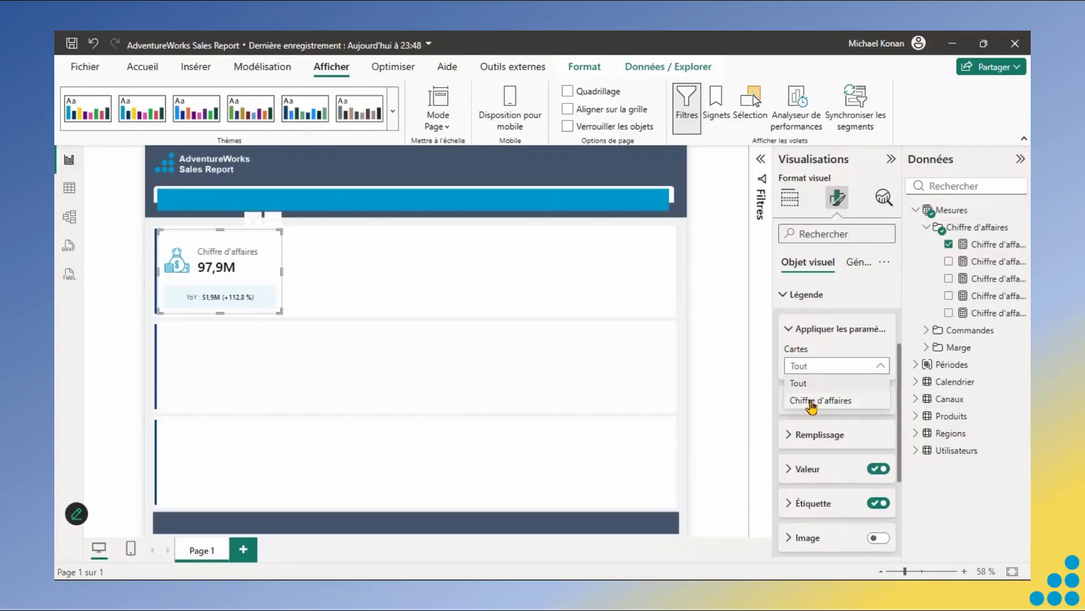
{"action": "left_click", "coordinate": [812, 401]}
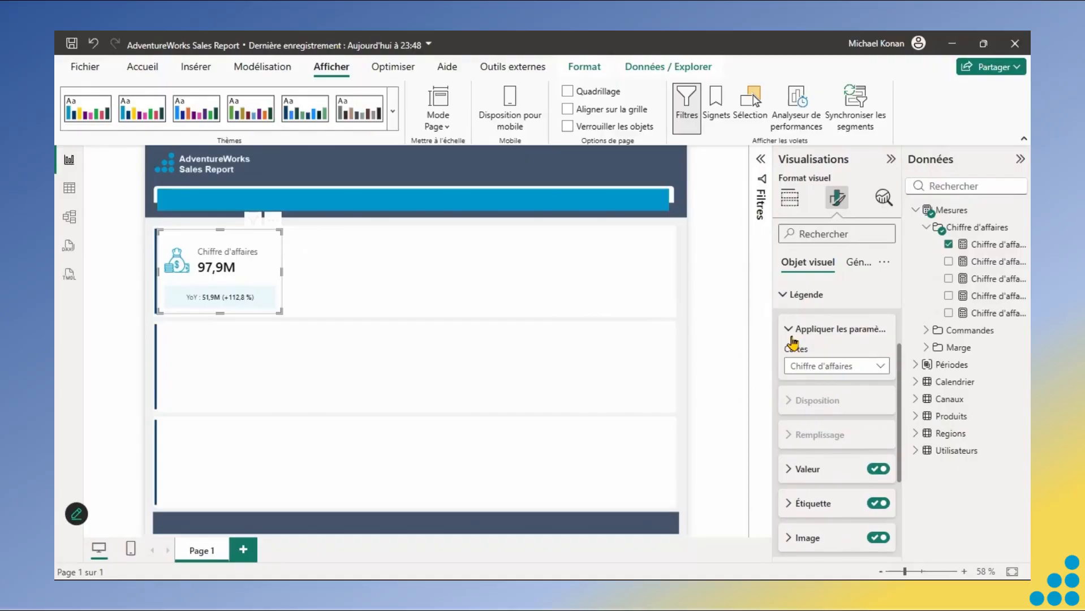
{"action": "left_click", "coordinate": [792, 338]}
{"action": "left_click", "coordinate": [797, 501]}
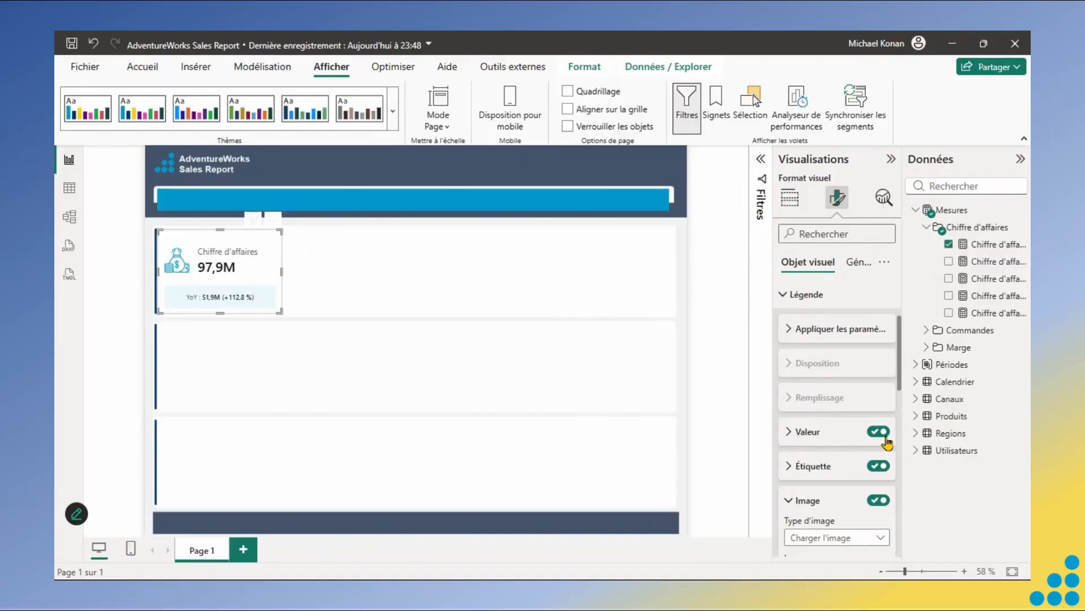
- Try an image area size of 40 for the card icon with a horizontal interval of 10 px and 0 px
{"action": "scroll", "coordinate": [902, 417], "scroll_direction": "down", "scroll_amount": 3}
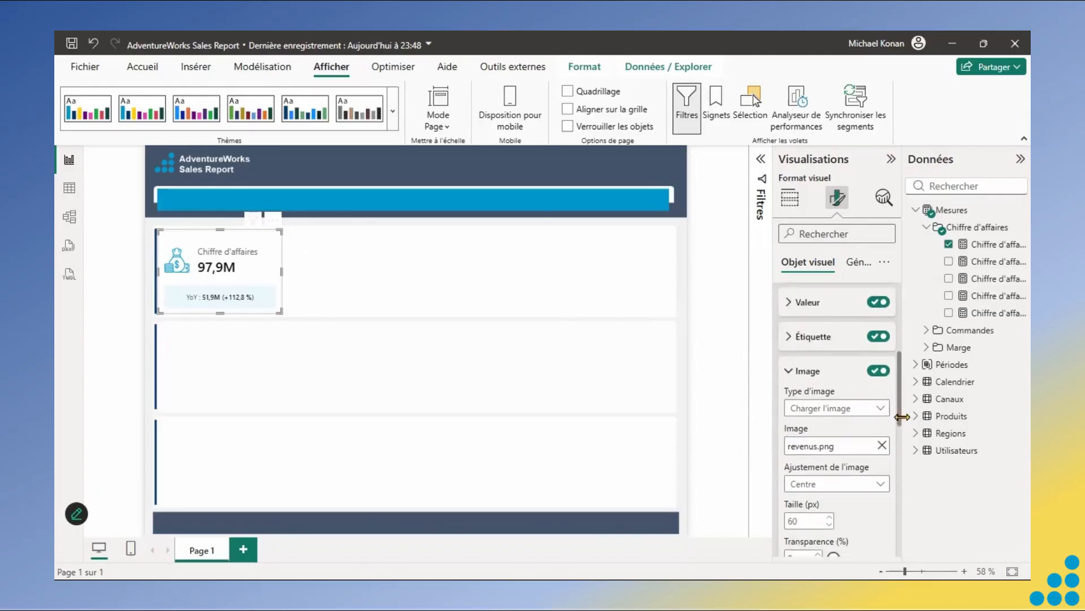
{"action": "scroll", "coordinate": [902, 417], "scroll_direction": "down", "scroll_amount": 3}
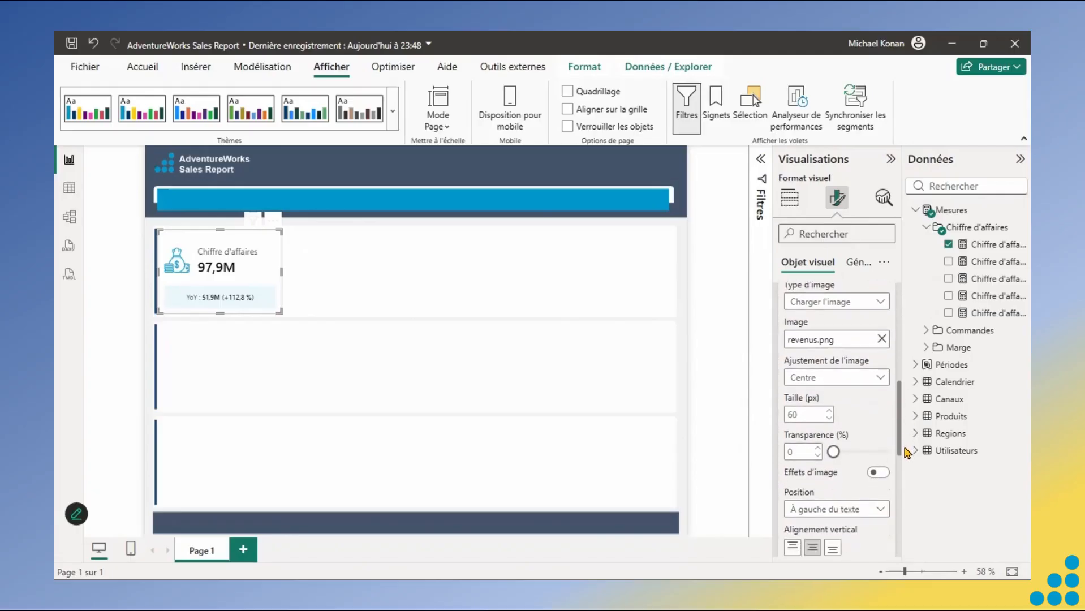
{"action": "scroll", "coordinate": [906, 452], "scroll_direction": "down", "scroll_amount": 3}
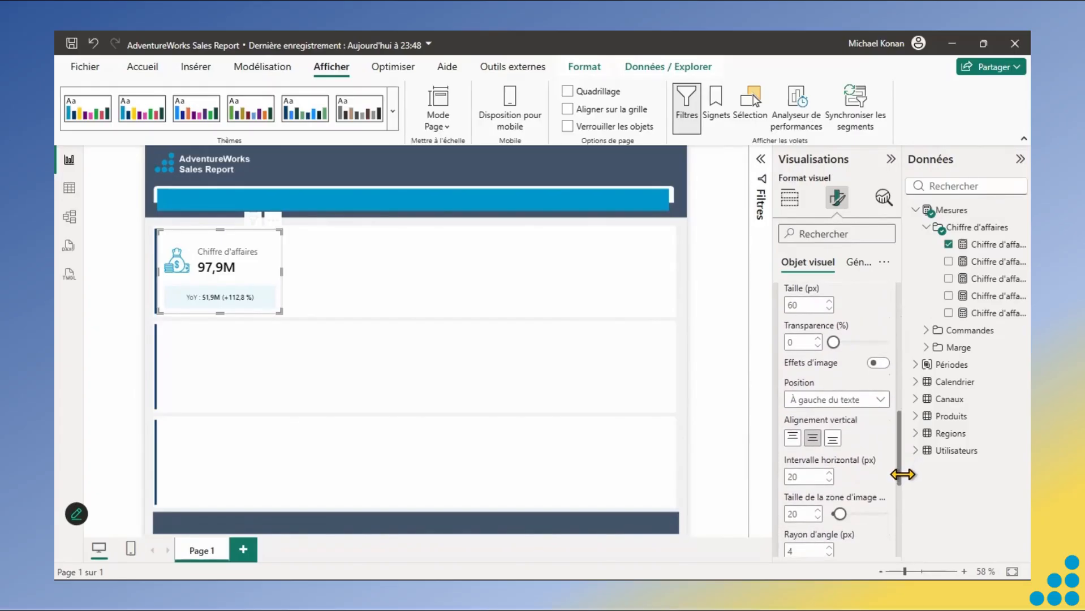
{"action": "scroll", "coordinate": [815, 510], "scroll_direction": "down", "scroll_amount": 1}
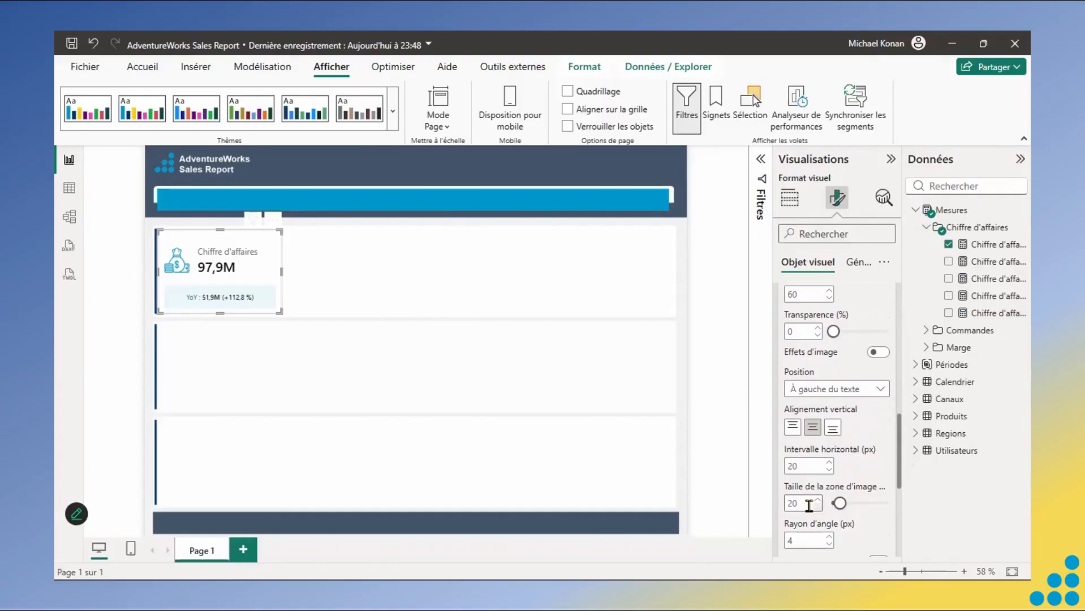
{"action": "double_click", "coordinate": [809, 505]}
{"action": "type", "text": "40"}
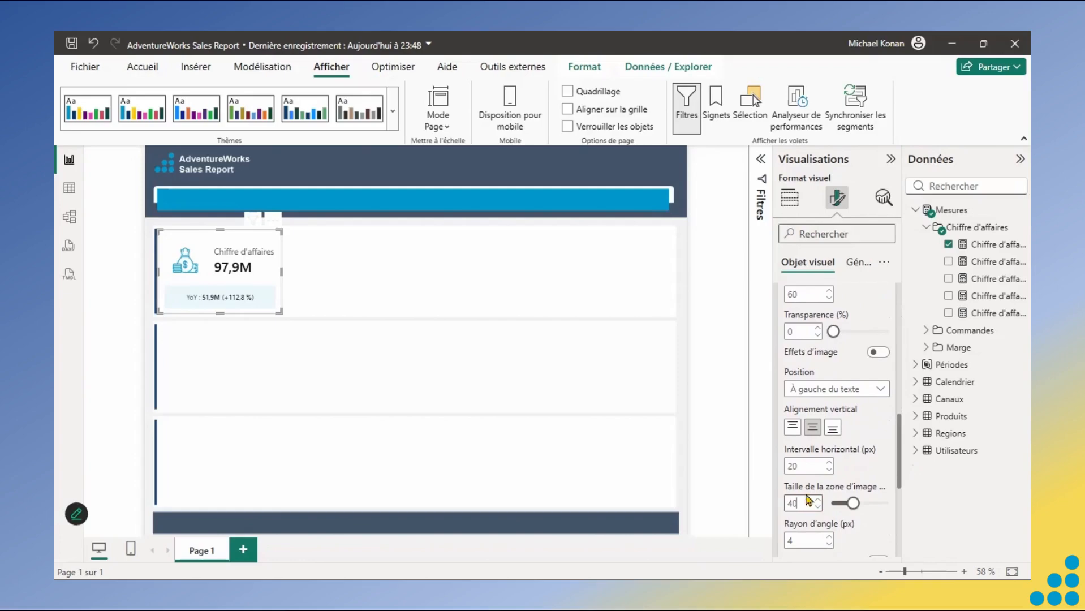
{"action": "double_click", "coordinate": [798, 466]}
{"action": "type", "text": "10"}
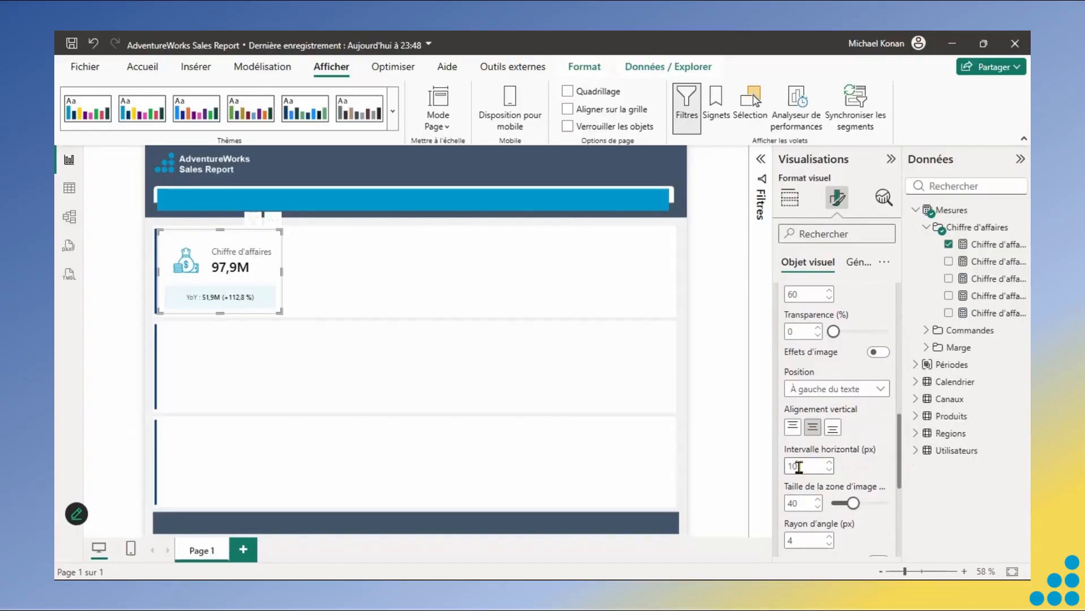
{"action": "double_click", "coordinate": [799, 466]}
{"action": "type", "text": "0"}
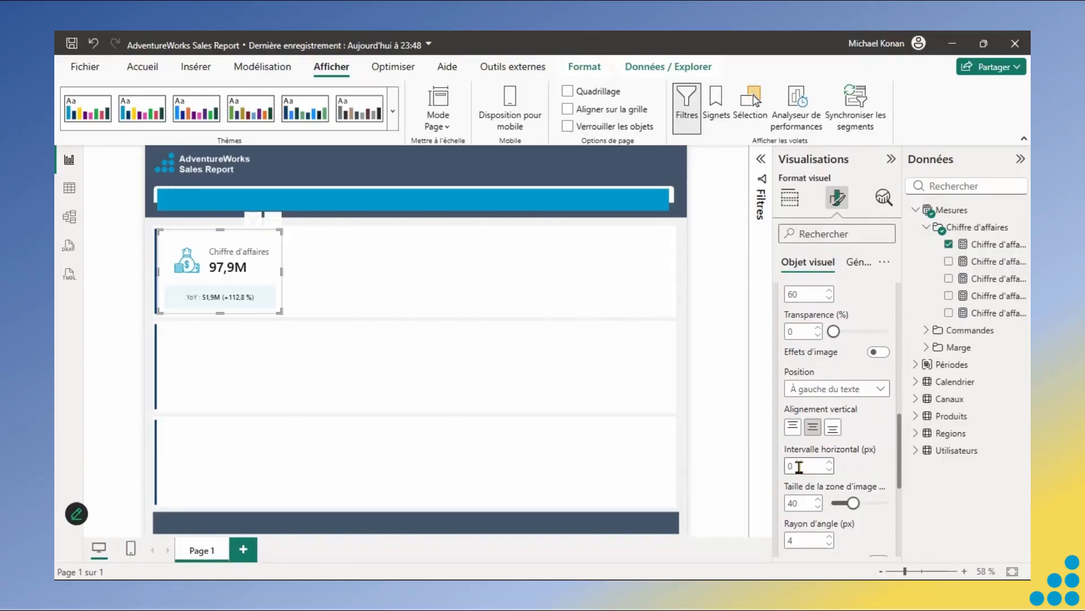
- Set the icon's image area size to 30 and its horizontal interval to 10 px, and collapse all format categories
{"action": "double_click", "coordinate": [798, 503]}
{"action": "type", "text": "30"}
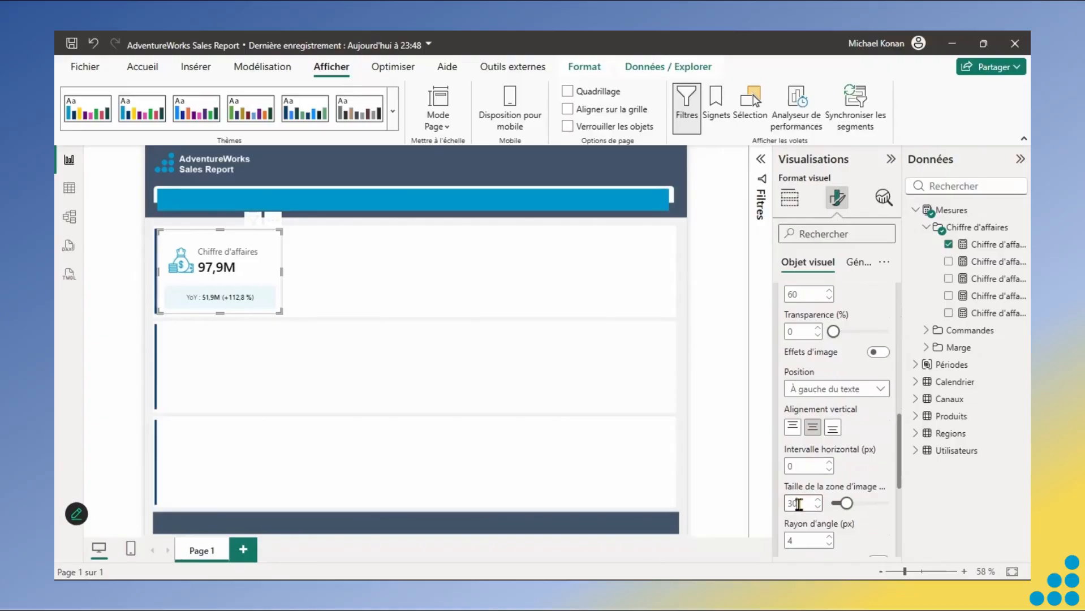
{"action": "double_click", "coordinate": [801, 466]}
{"action": "type", "text": "10"}
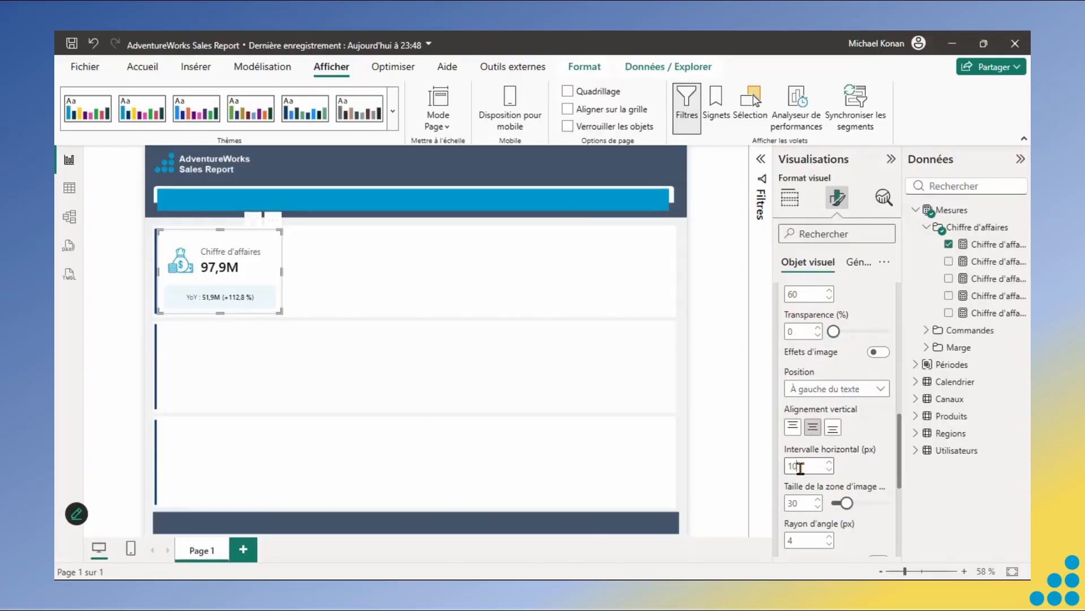
{"action": "left_click", "coordinate": [884, 262]}
{"action": "left_click", "coordinate": [799, 309]}
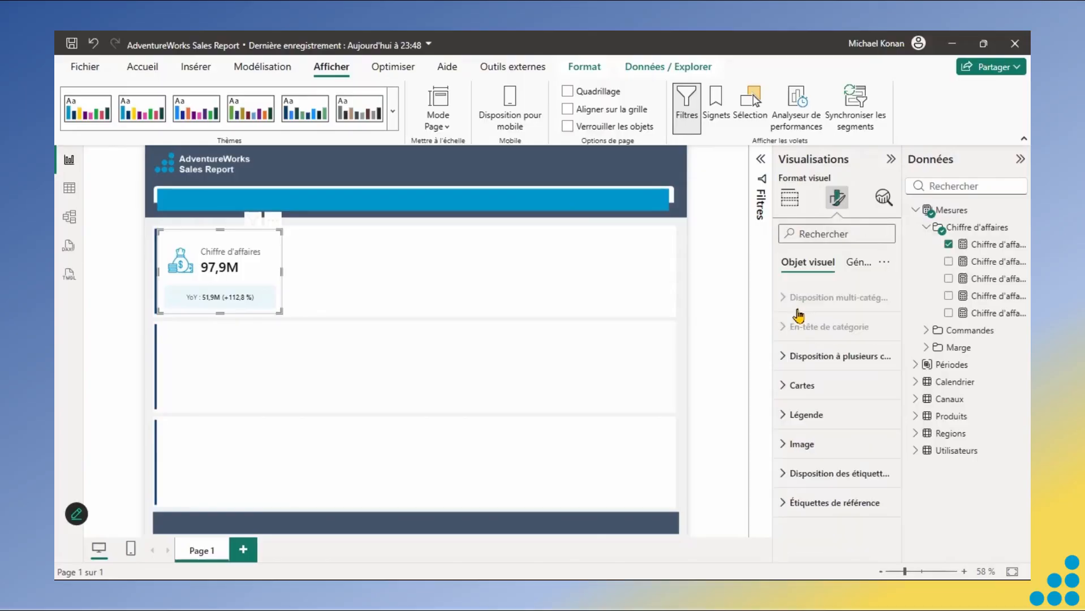
- Select the Chiffre d'affaires card and target its Étiquettes de référence settings at the Chiffre d'affaires series
{"action": "left_click", "coordinate": [485, 267]}
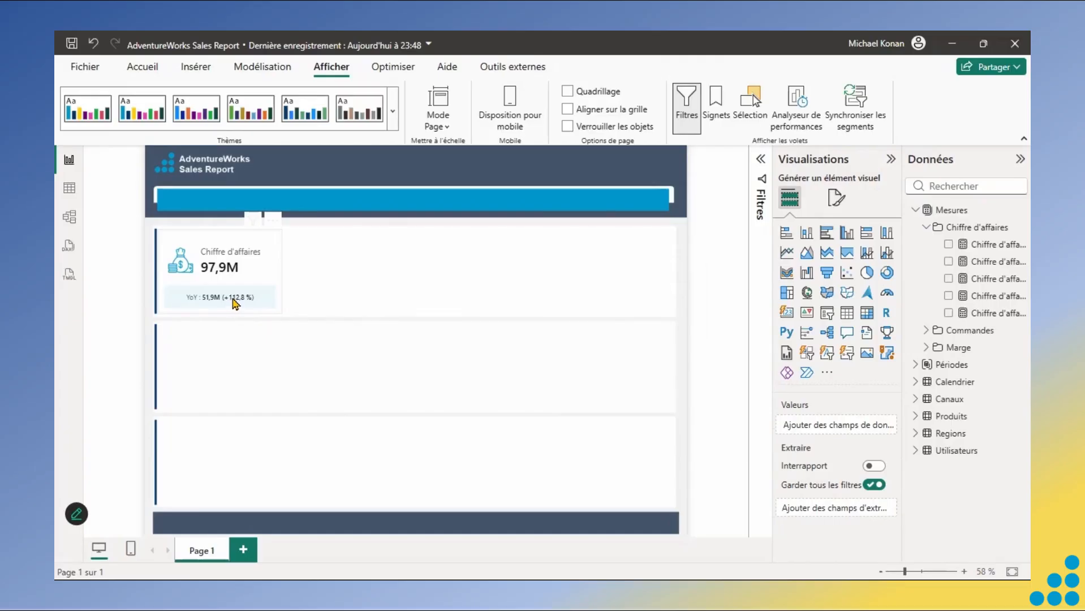
{"action": "left_click", "coordinate": [253, 277]}
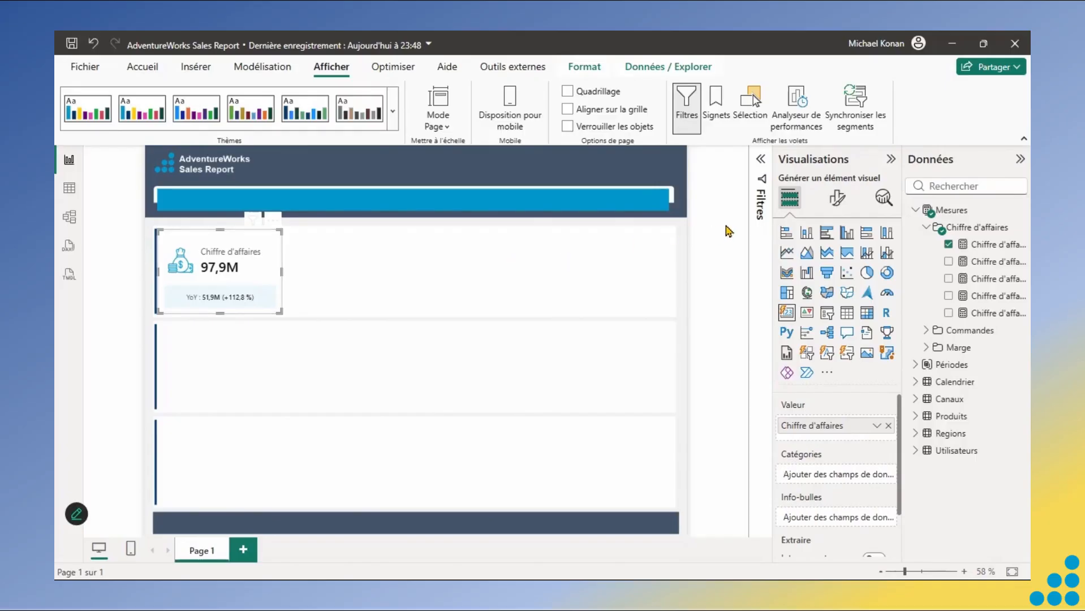
{"action": "left_click", "coordinate": [836, 199]}
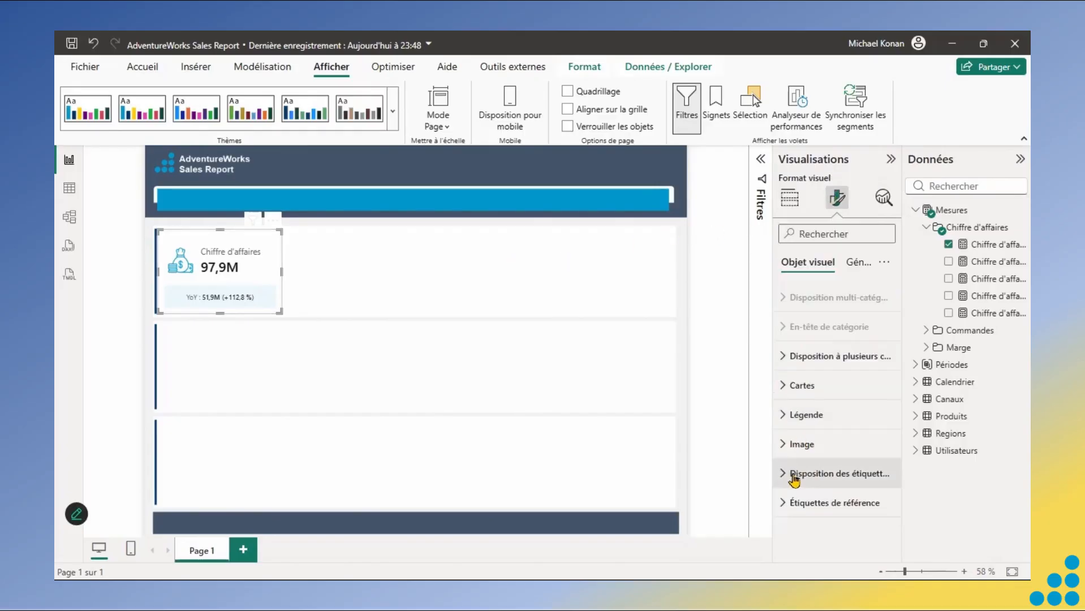
{"action": "left_click", "coordinate": [788, 502]}
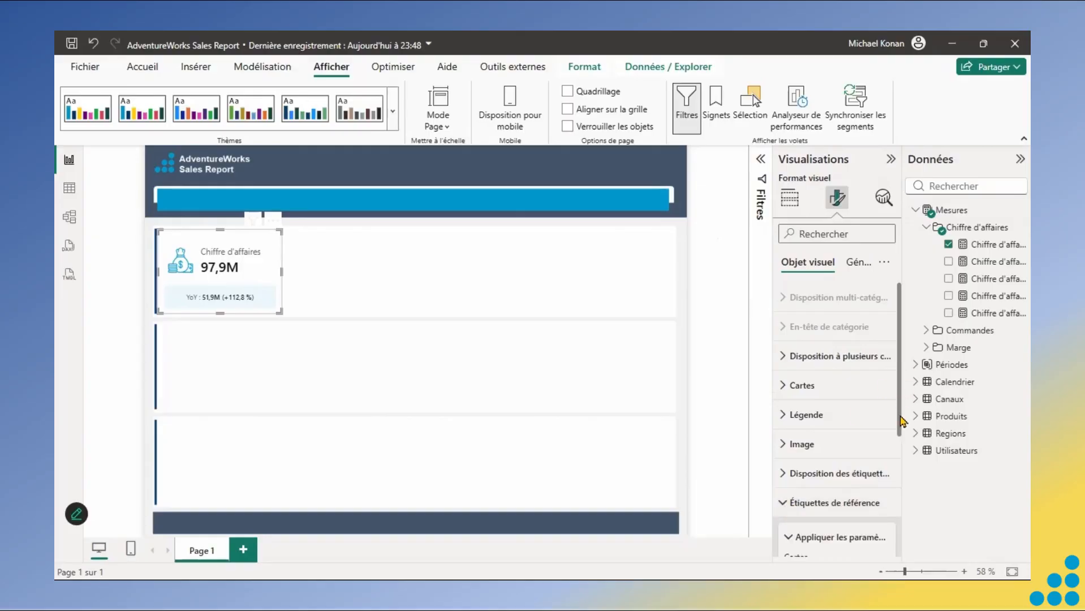
{"action": "scroll", "coordinate": [900, 417], "scroll_direction": "down", "scroll_amount": 4}
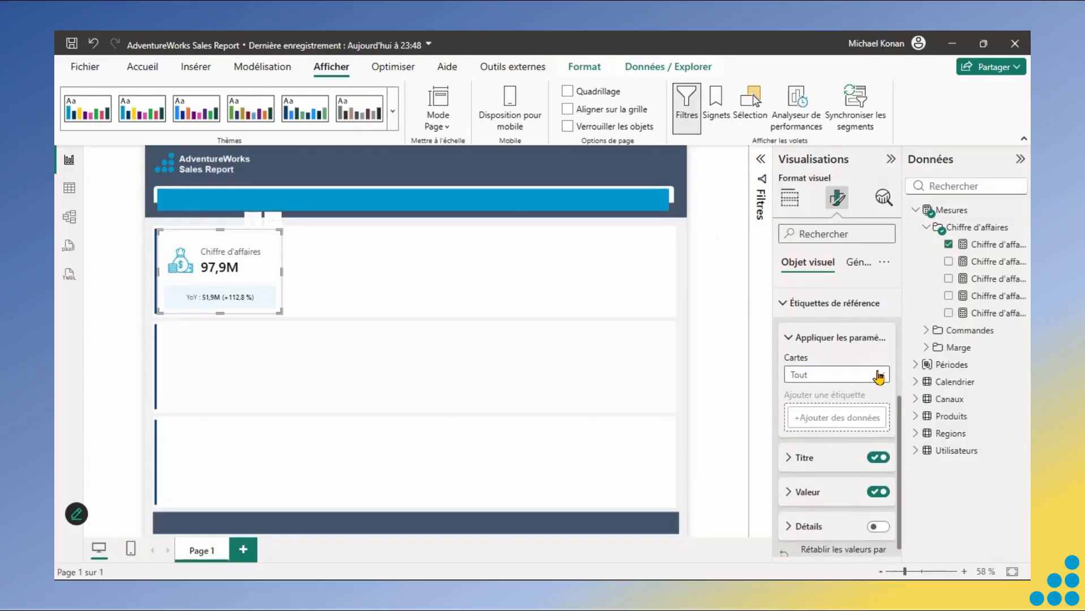
{"action": "left_click", "coordinate": [879, 376]}
{"action": "left_click", "coordinate": [829, 410]}
{"action": "scroll", "coordinate": [901, 470], "scroll_direction": "down", "scroll_amount": 2}
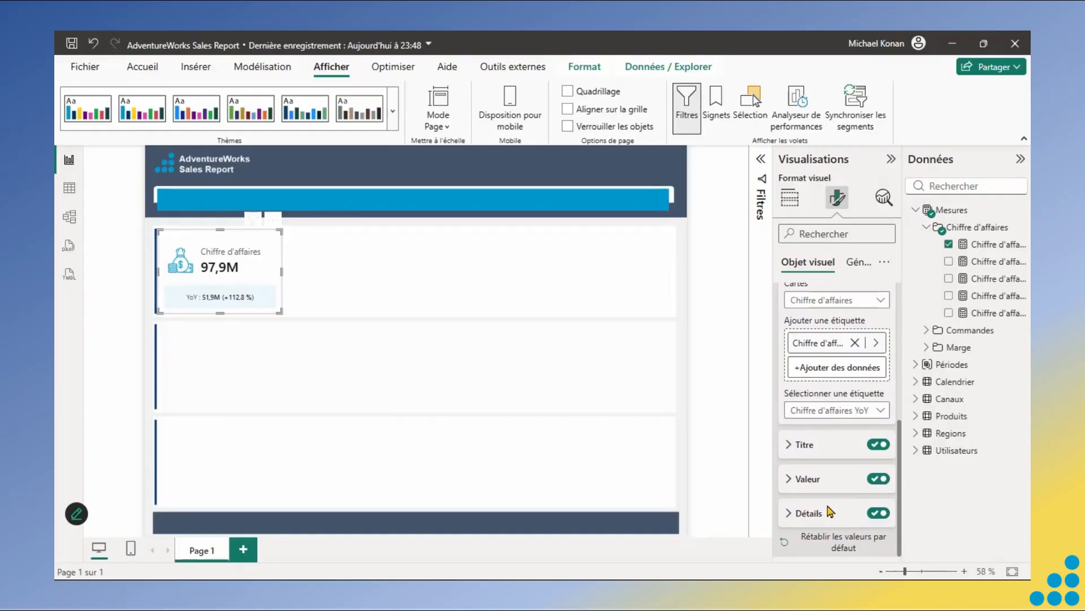
- Set the reference label's Détails font colour to conditional formatting by Règles, based on the Chiffre d'affaires YoY % measure
{"action": "left_click", "coordinate": [790, 519]}
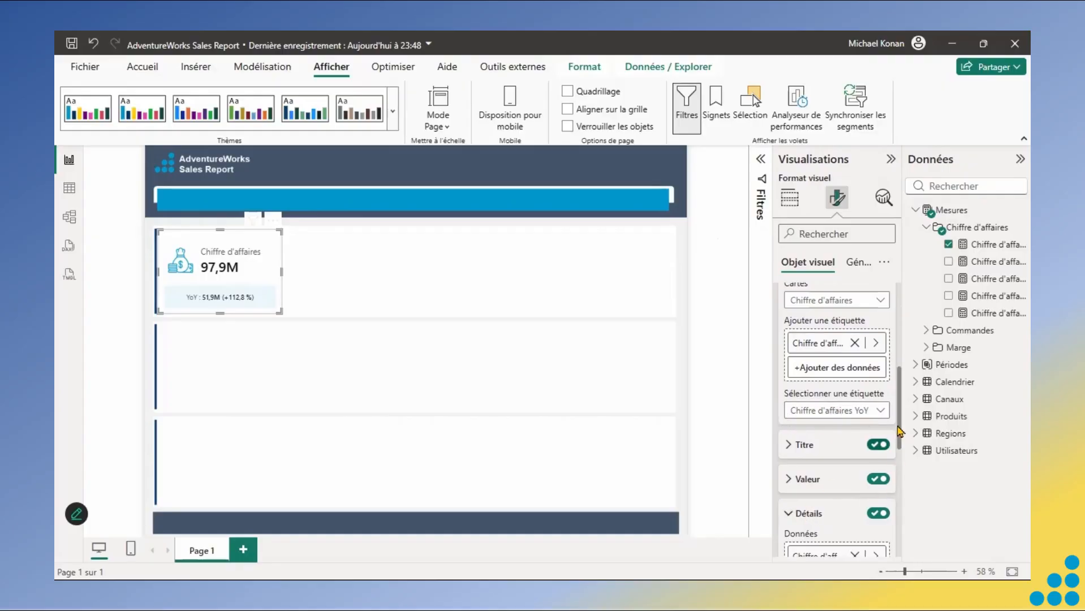
{"action": "left_click_drag", "start_coordinate": [898, 431], "coordinate": [901, 493]}
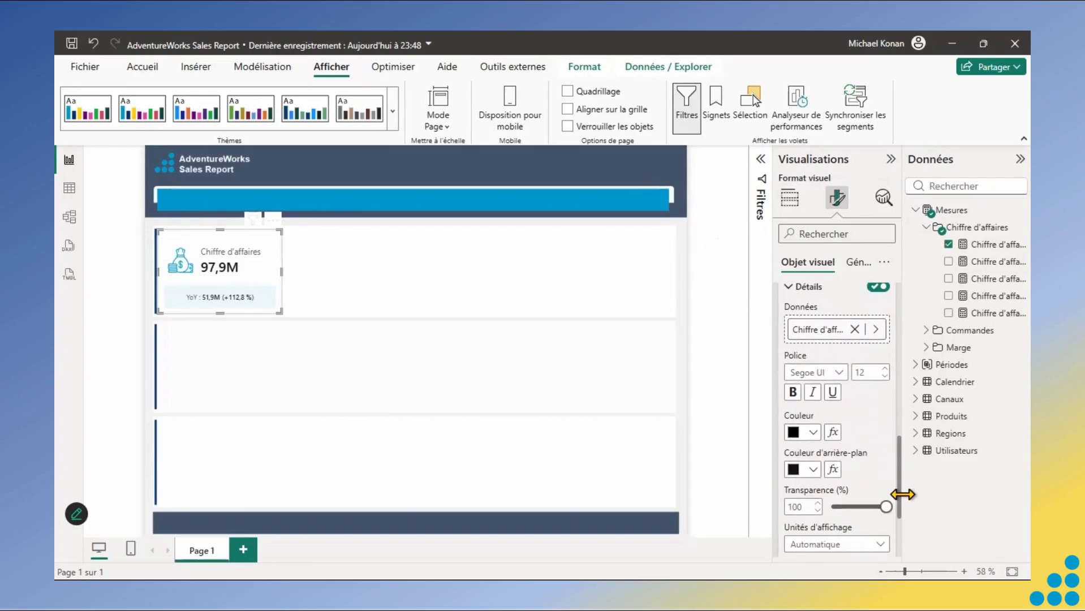
{"action": "left_click", "coordinate": [834, 434]}
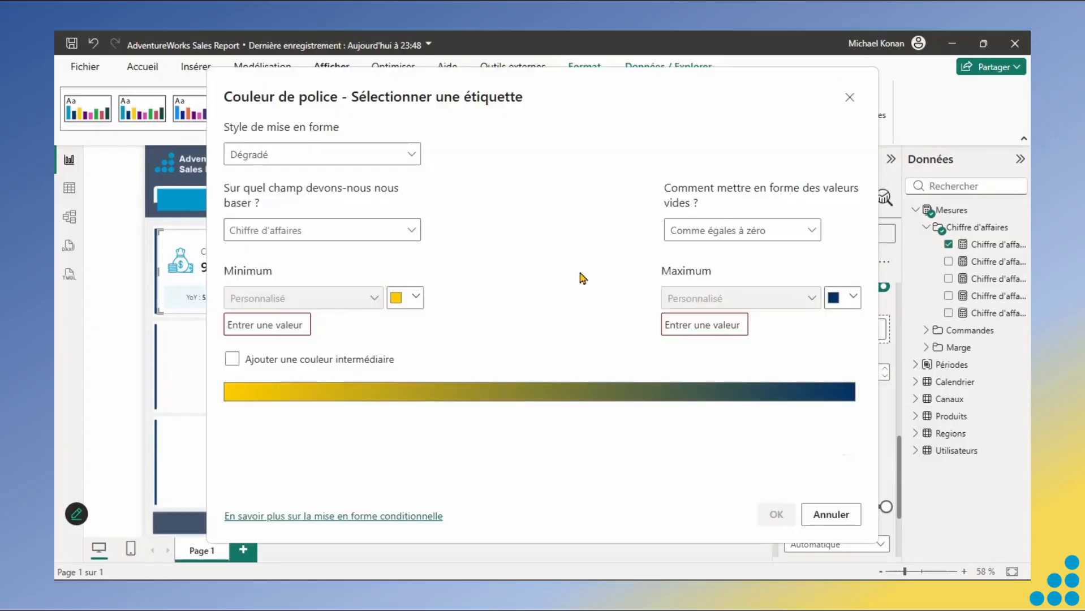
{"action": "left_click", "coordinate": [387, 154]}
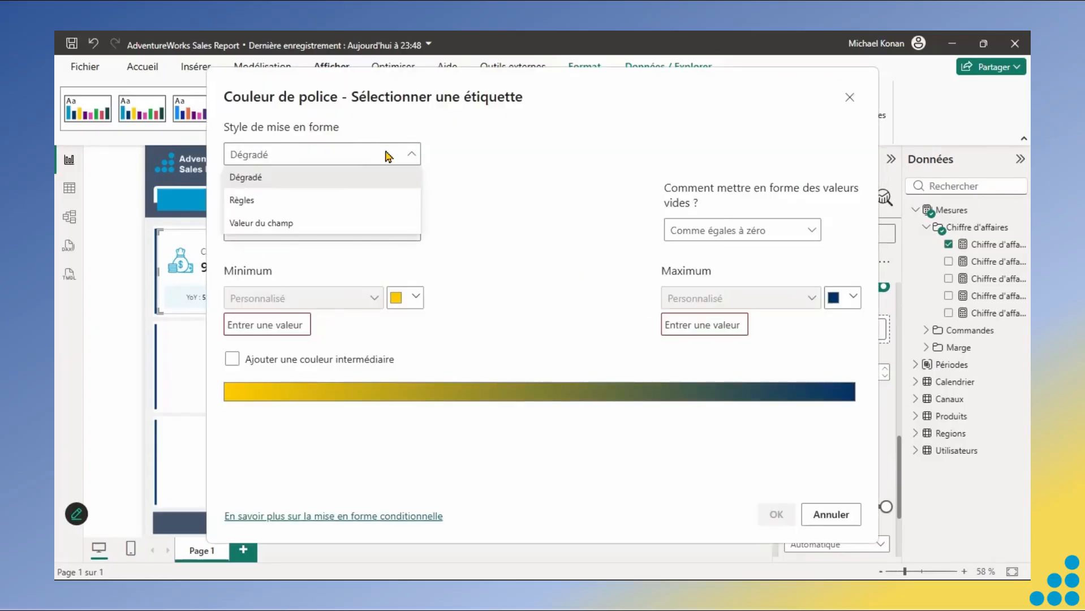
{"action": "left_click", "coordinate": [276, 205]}
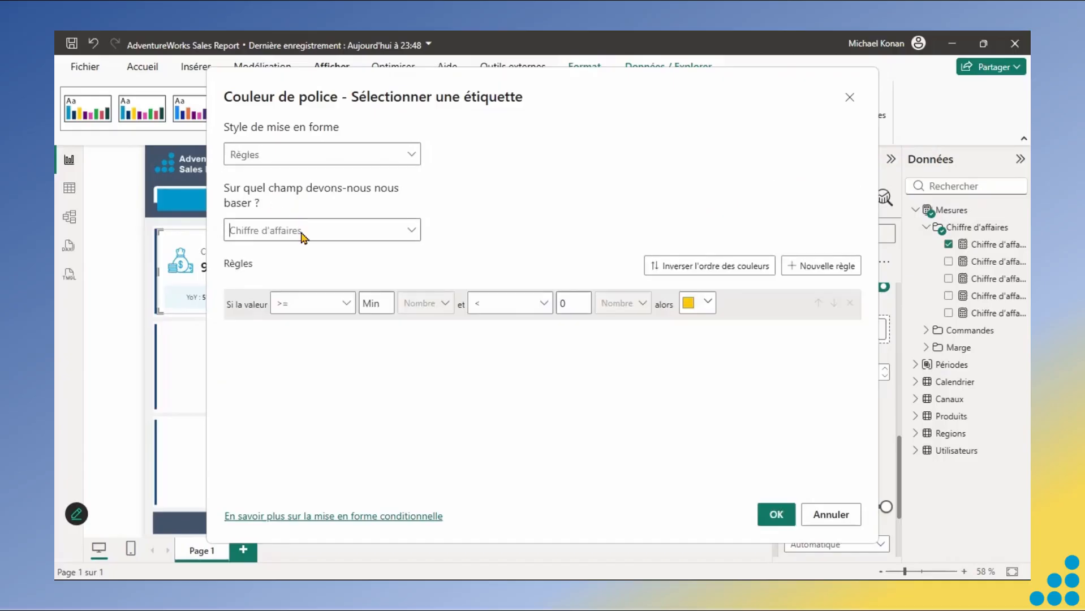
{"action": "type", "text": "YOY"}
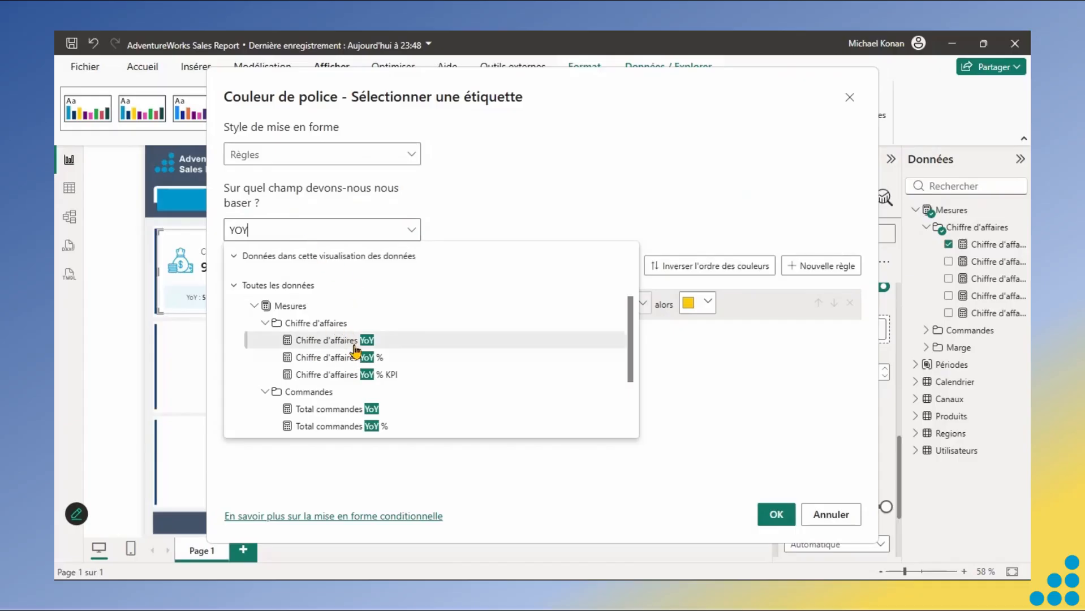
{"action": "left_click", "coordinate": [334, 359]}
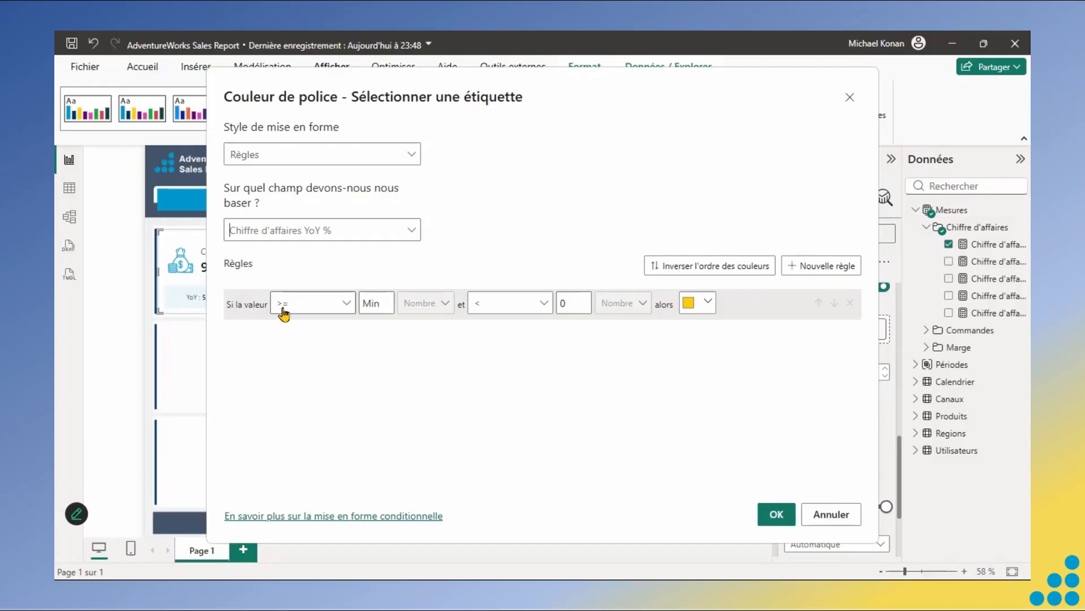
- Assign the red theme colour to the rule for values from Min to below 0
{"action": "left_click", "coordinate": [576, 304]}
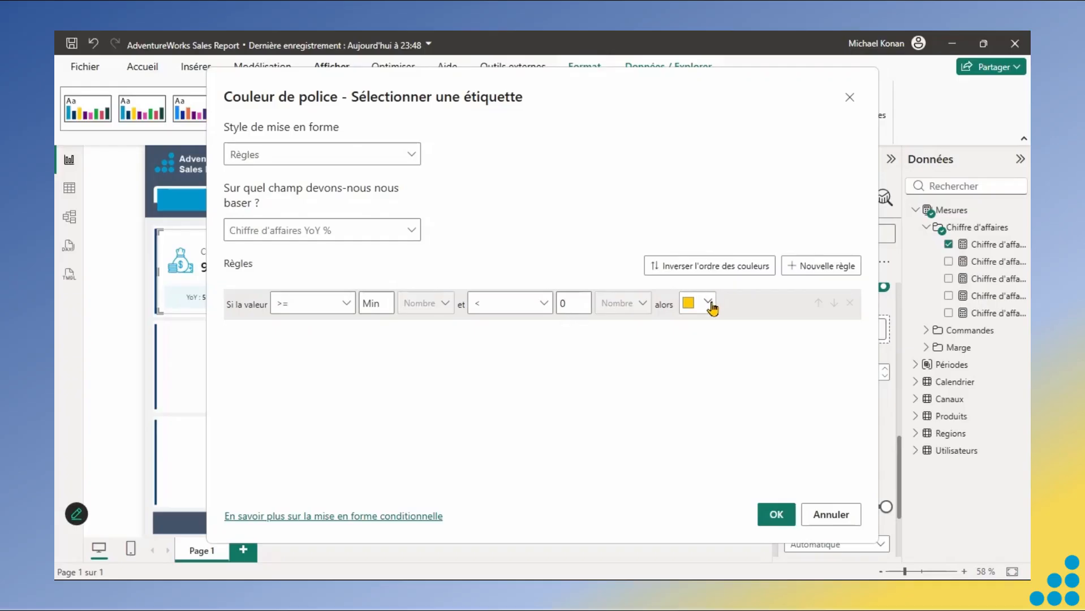
{"action": "left_click", "coordinate": [709, 303]}
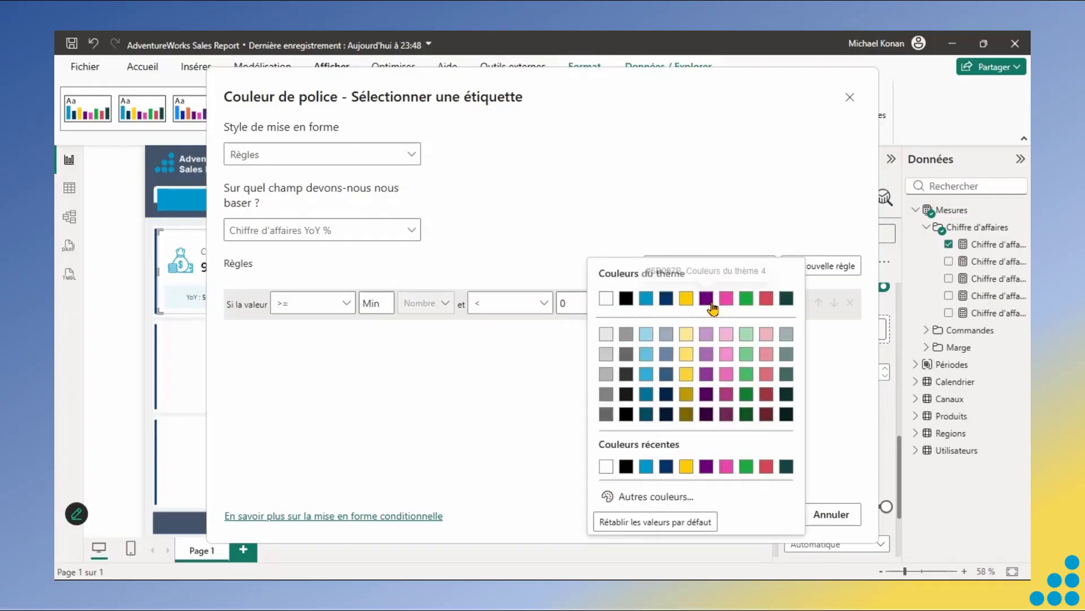
{"action": "left_click", "coordinate": [766, 301]}
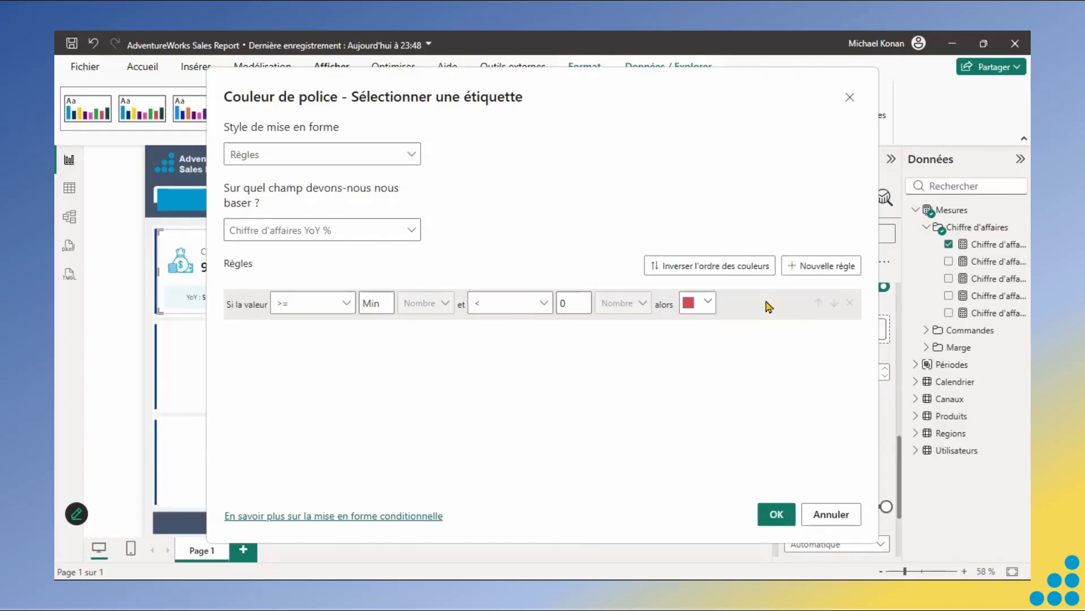
- Add a second colour rule for values greater than 0 and less than Max
{"action": "left_click", "coordinate": [800, 273]}
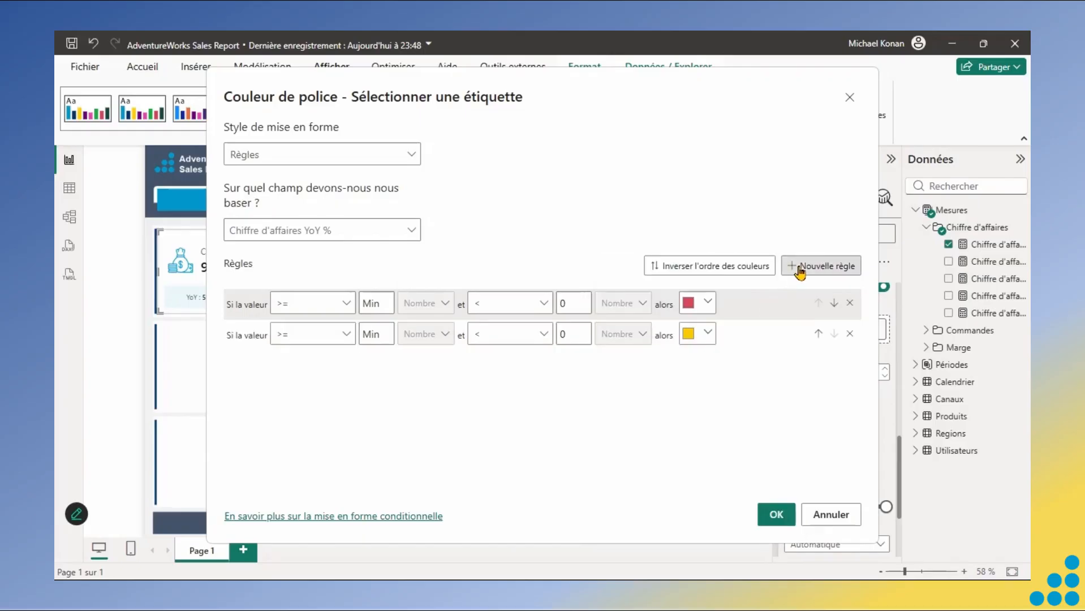
{"action": "left_click", "coordinate": [346, 337]}
{"action": "left_click", "coordinate": [297, 359]}
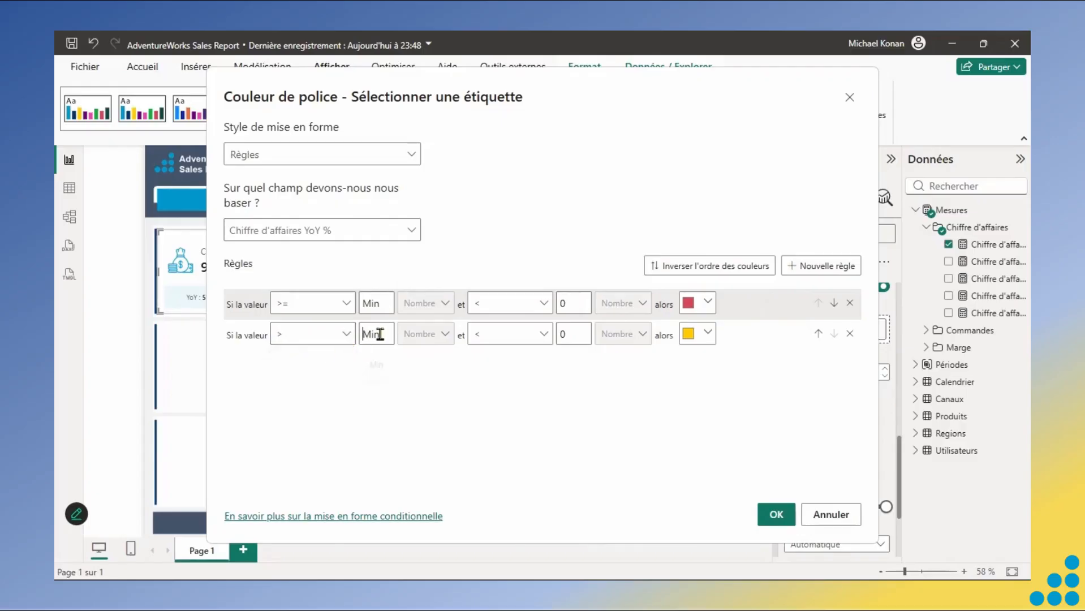
{"action": "double_click", "coordinate": [376, 335]}
{"action": "type", "text": "0"}
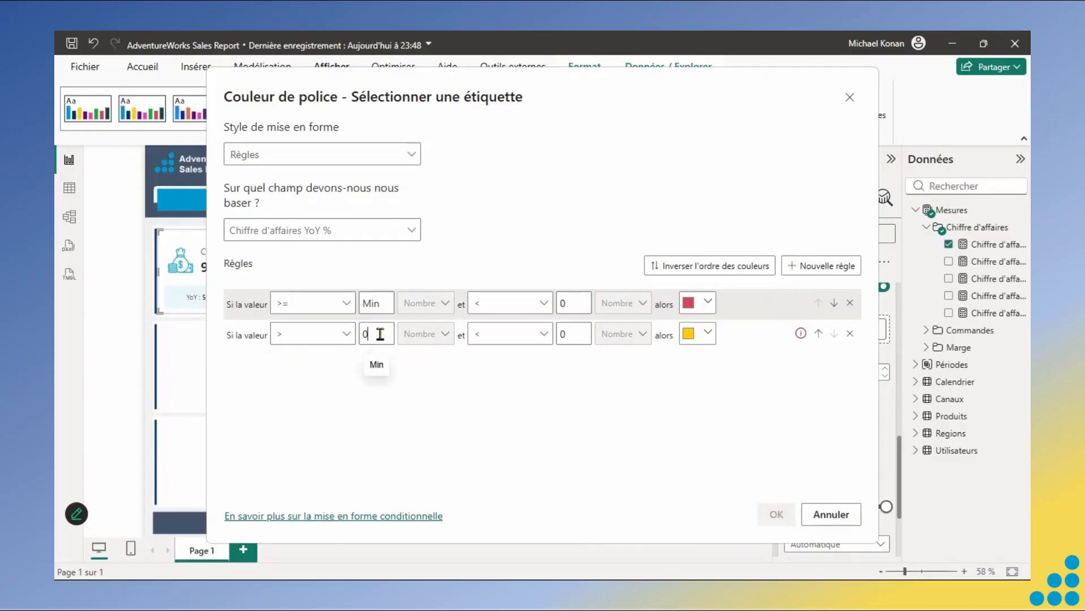
{"action": "double_click", "coordinate": [577, 334]}
{"action": "key", "text": "BackSpace"}
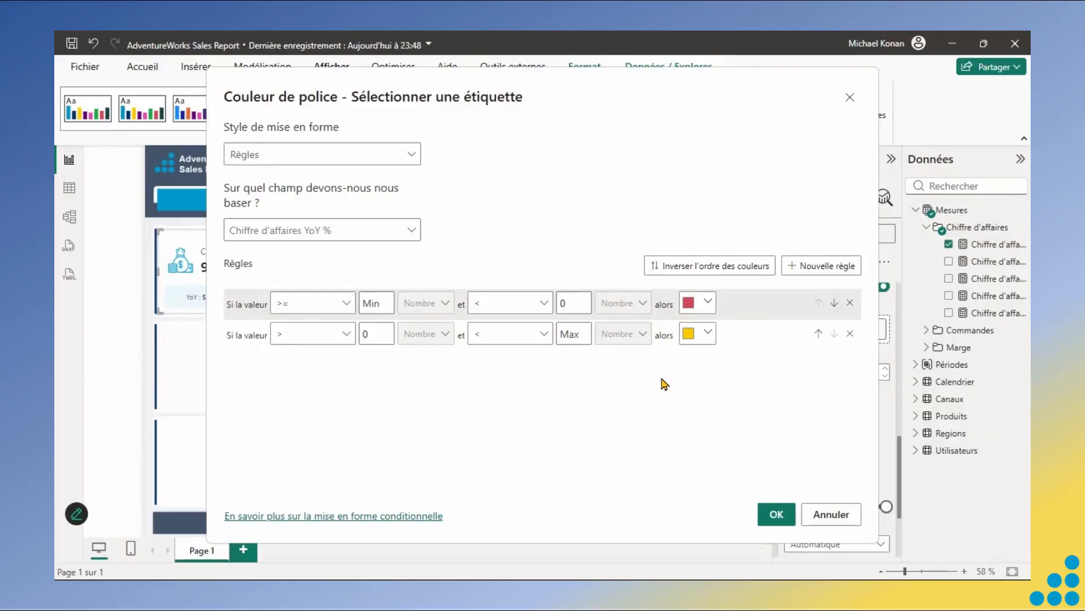
- Set the font colour rule for values above 0 to green #1AAB40 and apply the conditional formatting to the card detail
{"action": "left_click", "coordinate": [707, 333]}
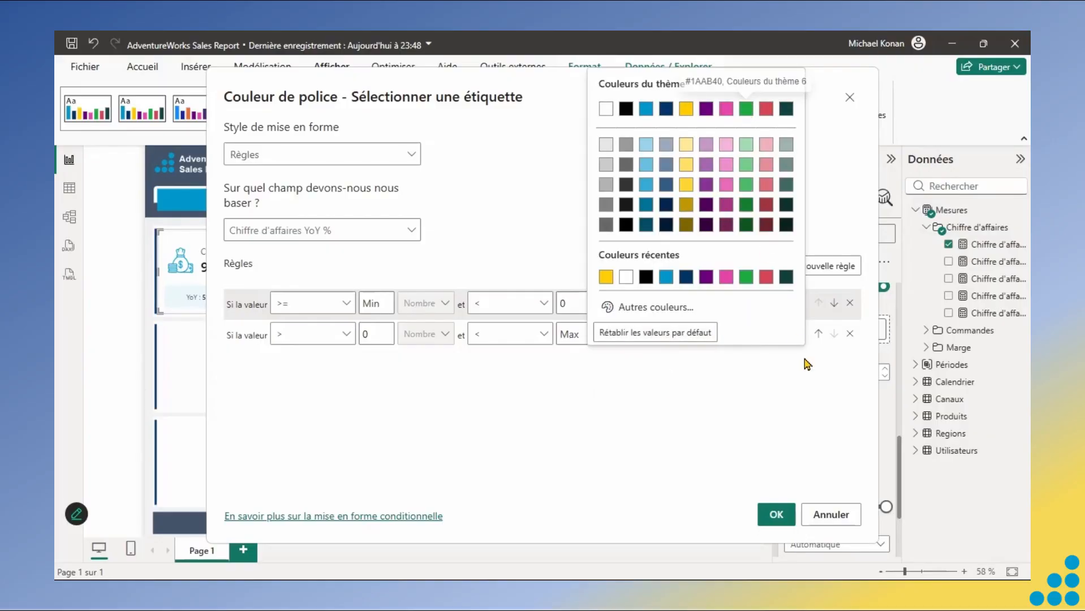
{"action": "left_click", "coordinate": [774, 403]}
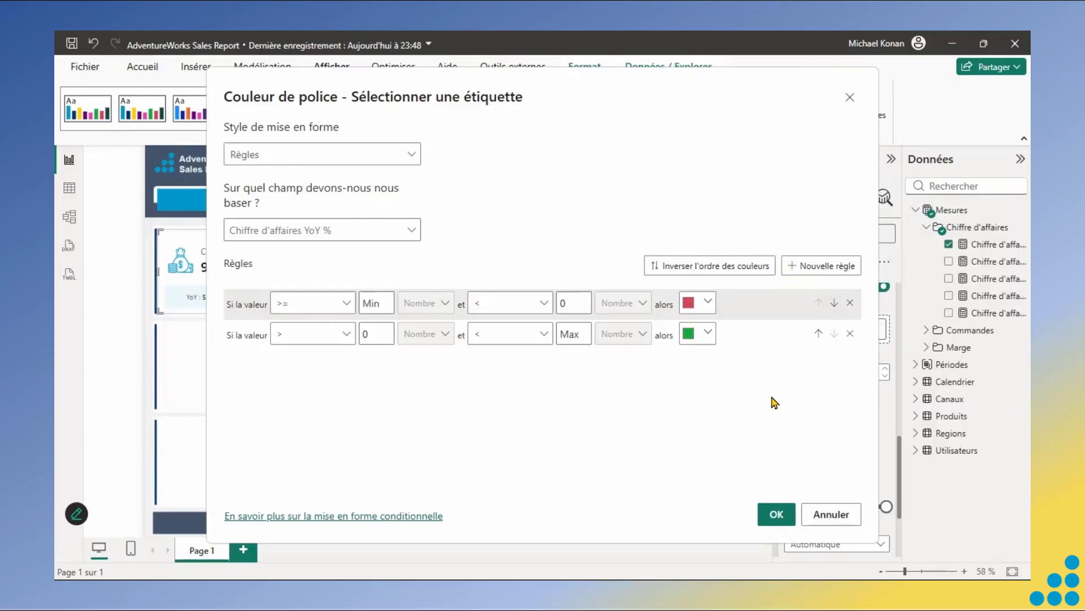
{"action": "left_click", "coordinate": [776, 515]}
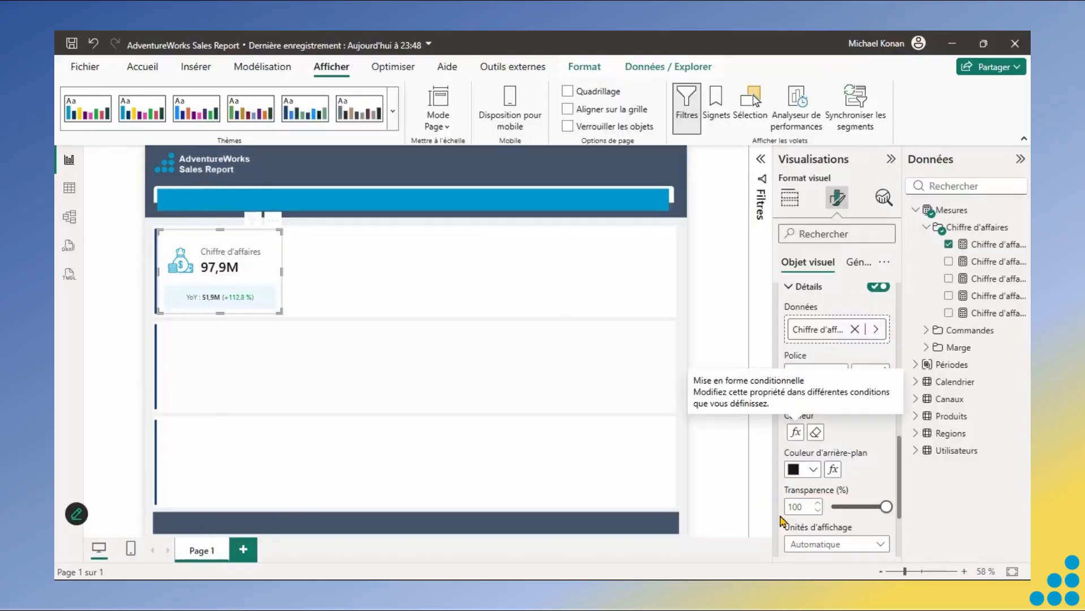
{"action": "left_click", "coordinate": [344, 267]}
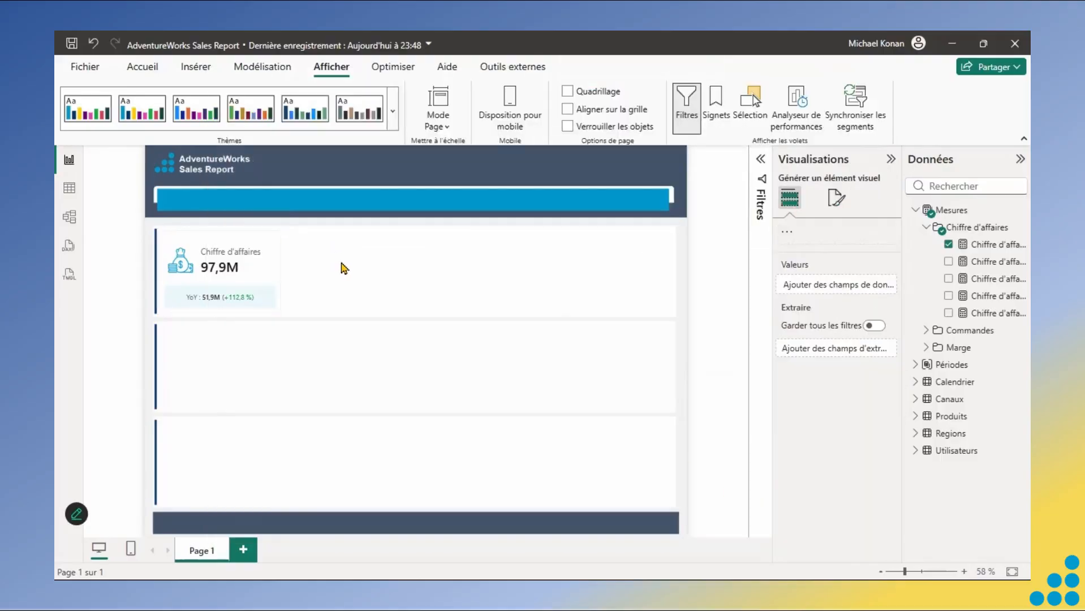
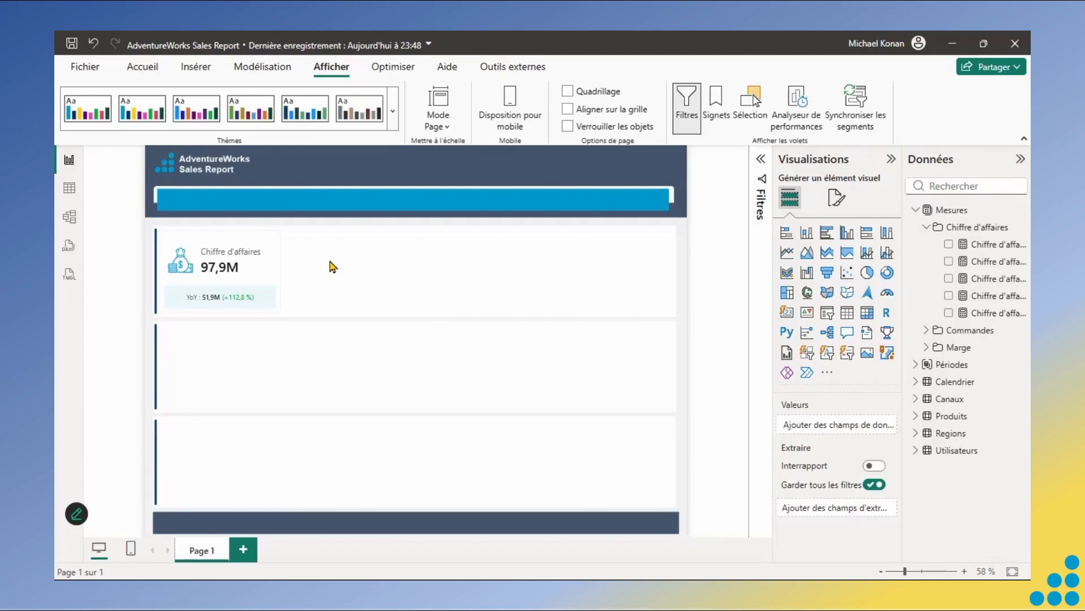
- Insert a clustered bar chart, place it directly beside the Chiffre d'affaires card and widen it to about 389
{"action": "left_click", "coordinate": [826, 237]}
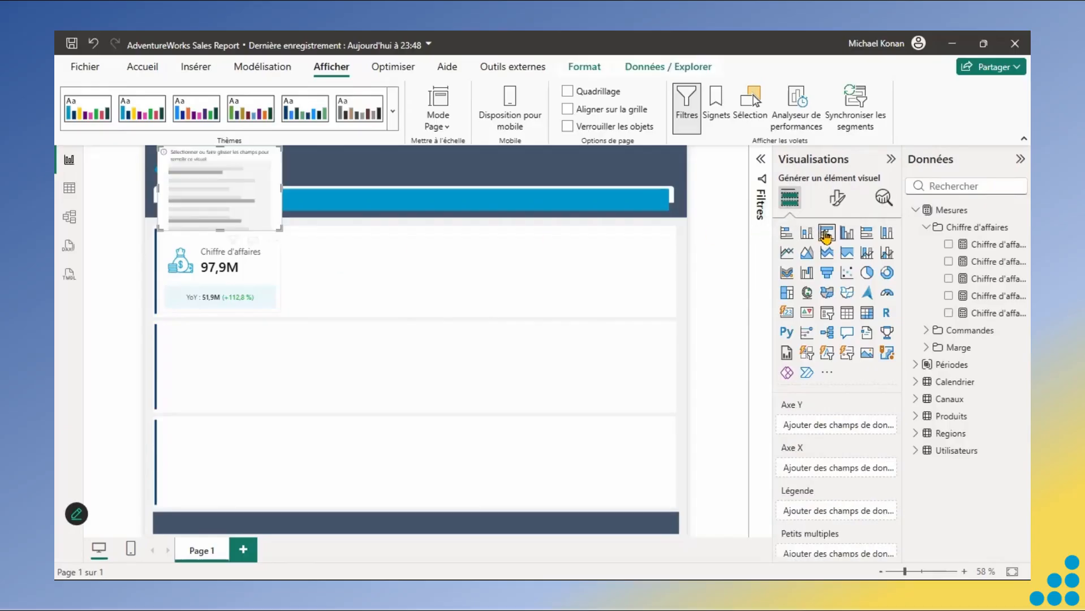
{"action": "left_click_drag", "start_coordinate": [238, 203], "coordinate": [362, 286]}
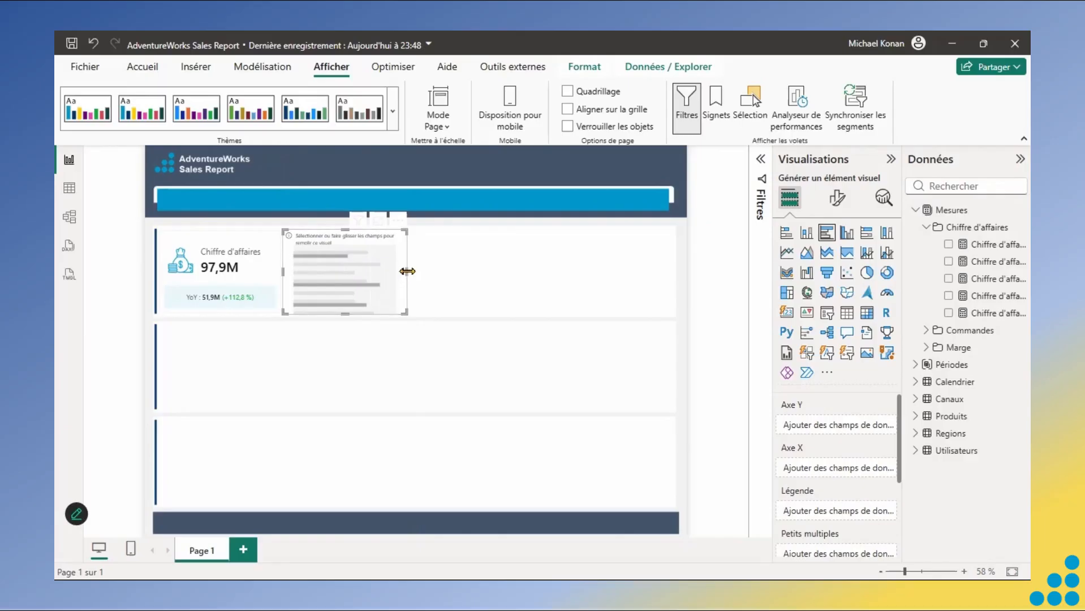
{"action": "left_click", "coordinate": [443, 277]}
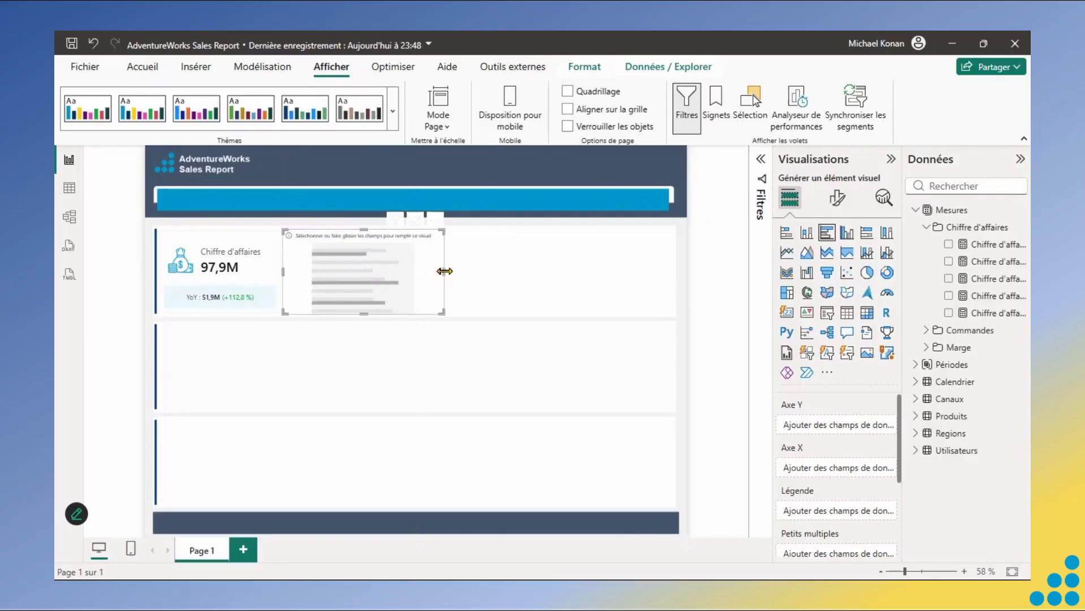
- Plot the Chiffre d'affaires measure by Catégorie from the product hierarchy in the bar chart
{"action": "left_click", "coordinate": [949, 245]}
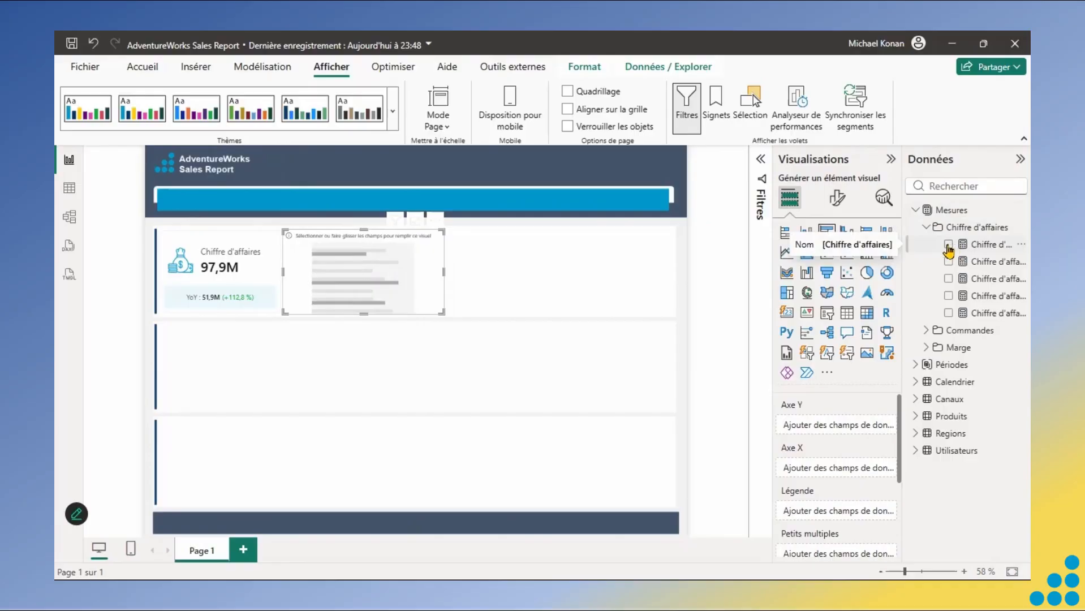
{"action": "left_click", "coordinate": [915, 211]}
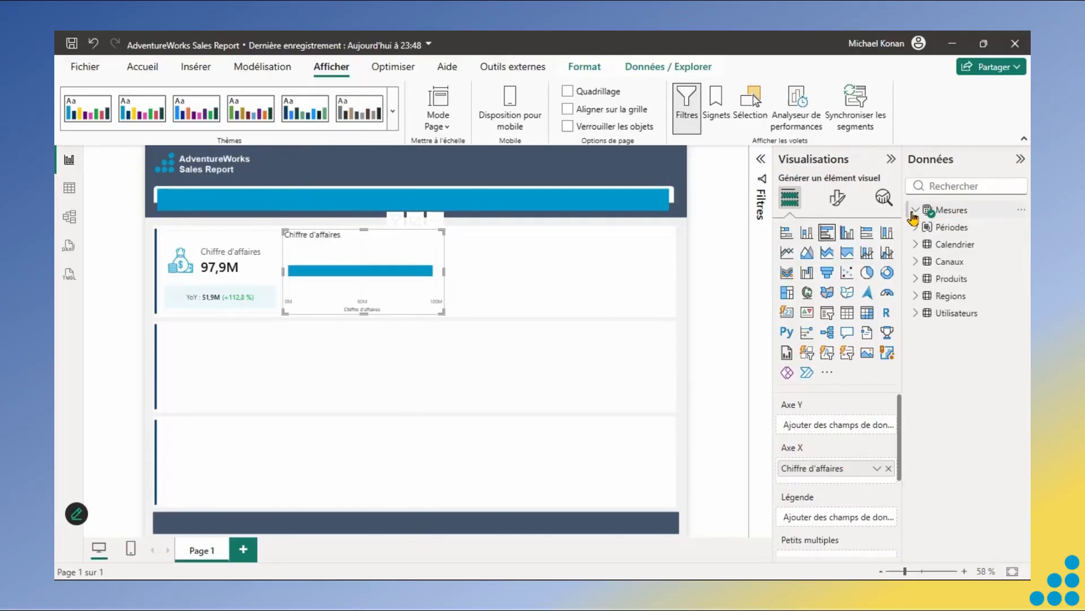
{"action": "left_click", "coordinate": [915, 278]}
{"action": "left_click", "coordinate": [925, 296]}
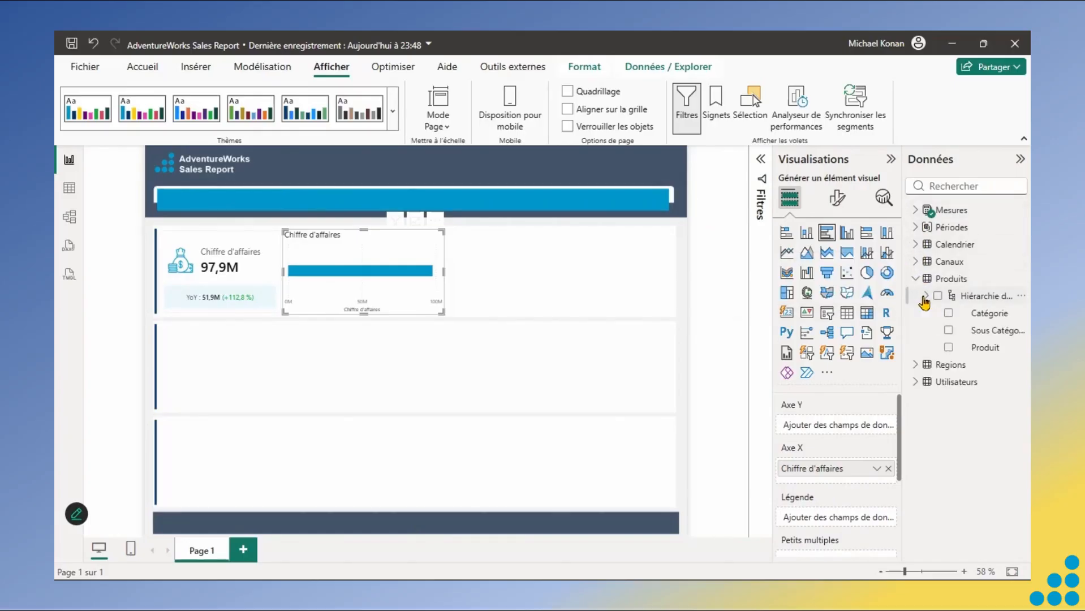
{"action": "left_click", "coordinate": [949, 314]}
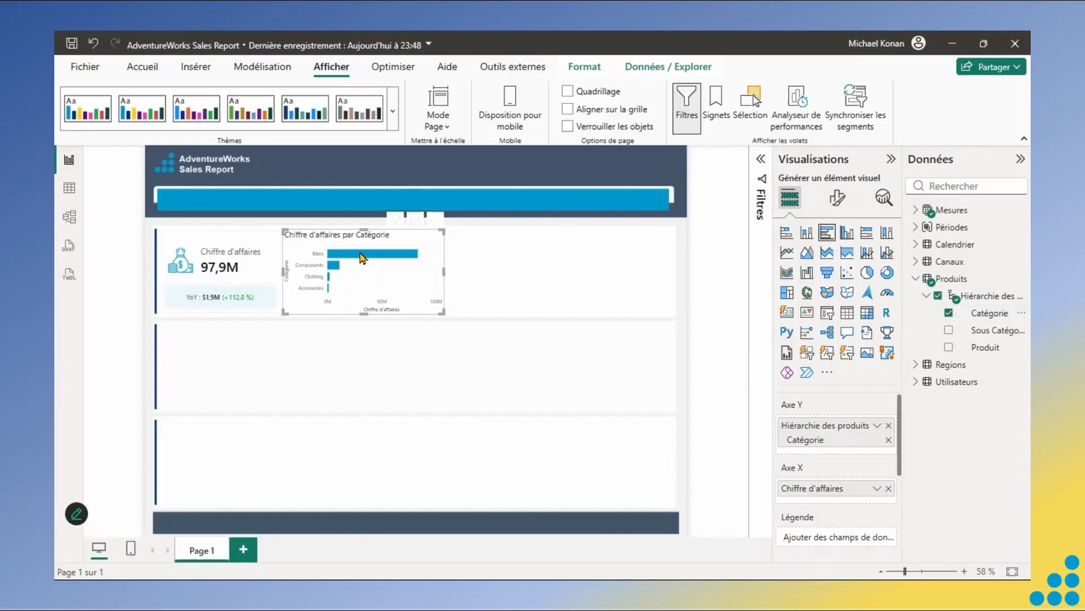
{"action": "mouse_move", "coordinate": [362, 258]}
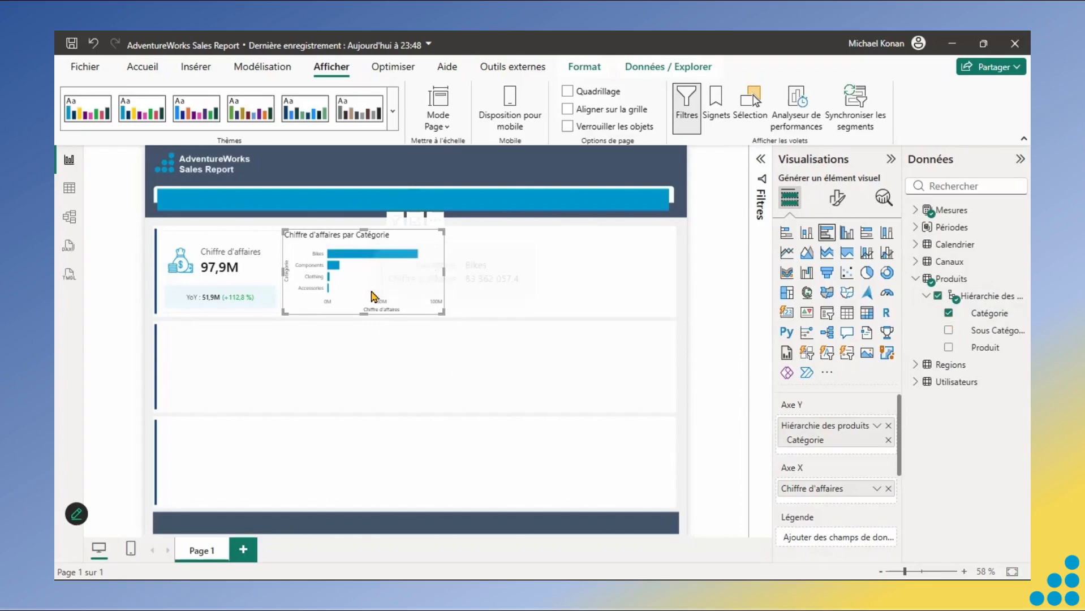
- Hide the bar chart's Y-axis title and set the maximum width of the Y-axis values to 50%
{"action": "left_click", "coordinate": [842, 198]}
{"action": "left_click", "coordinate": [784, 301]}
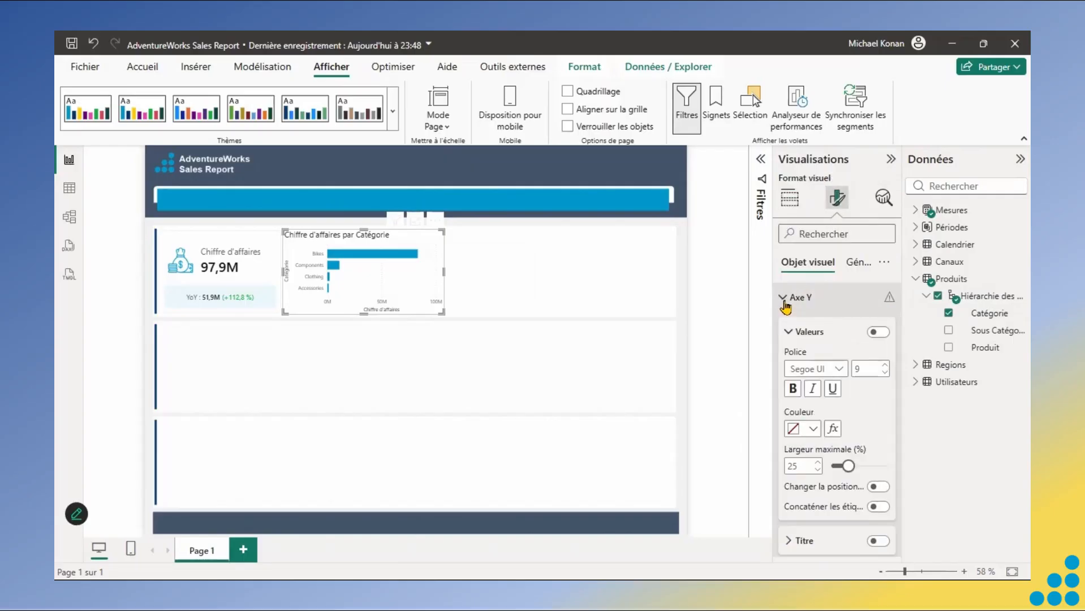
{"action": "left_click", "coordinate": [802, 334]}
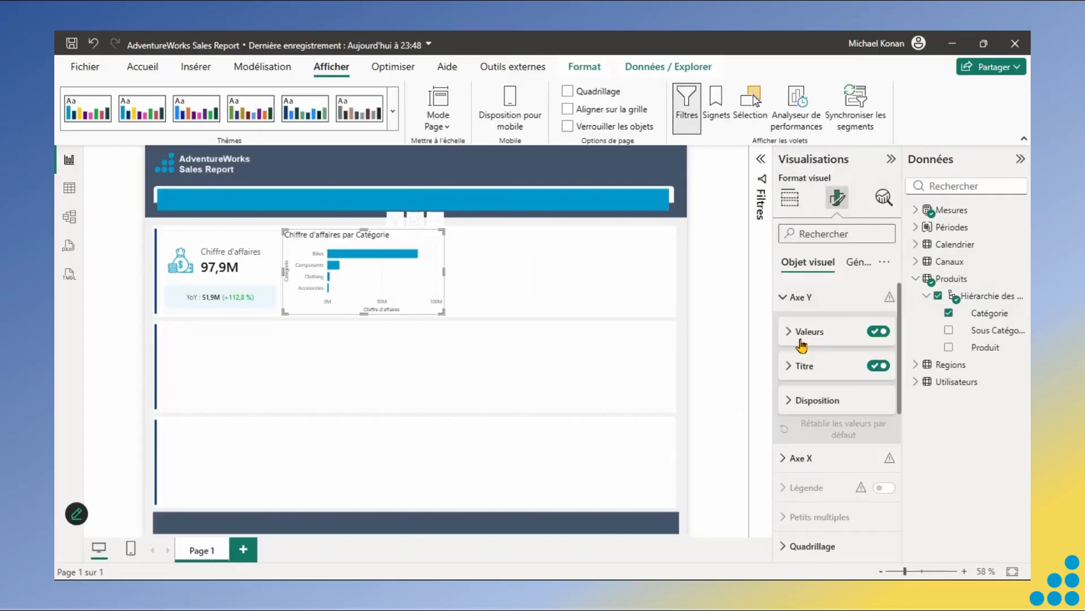
{"action": "left_click", "coordinate": [878, 366]}
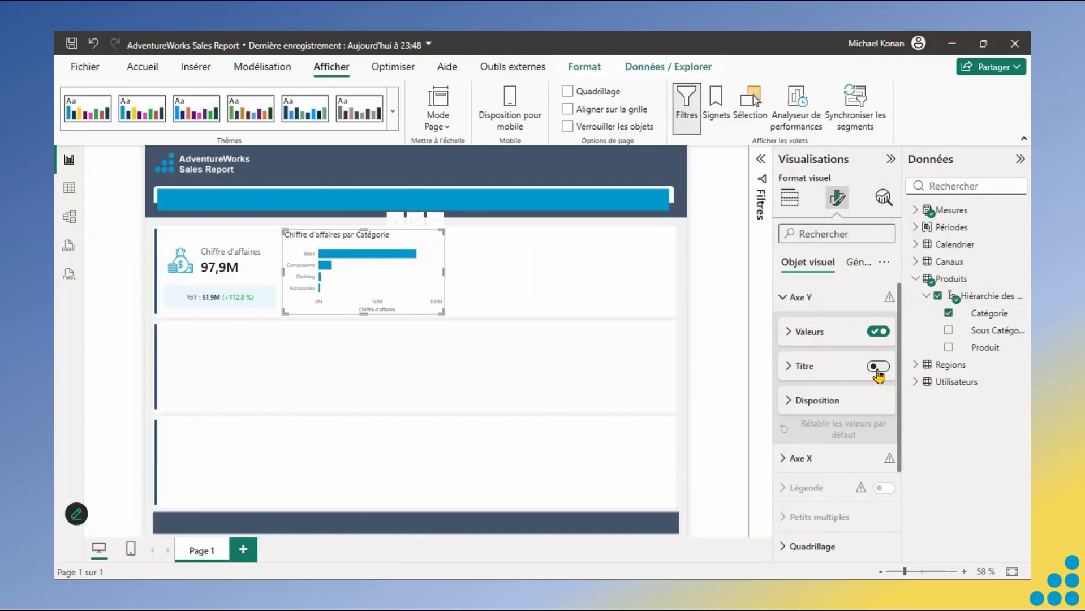
{"action": "left_click", "coordinate": [792, 335]}
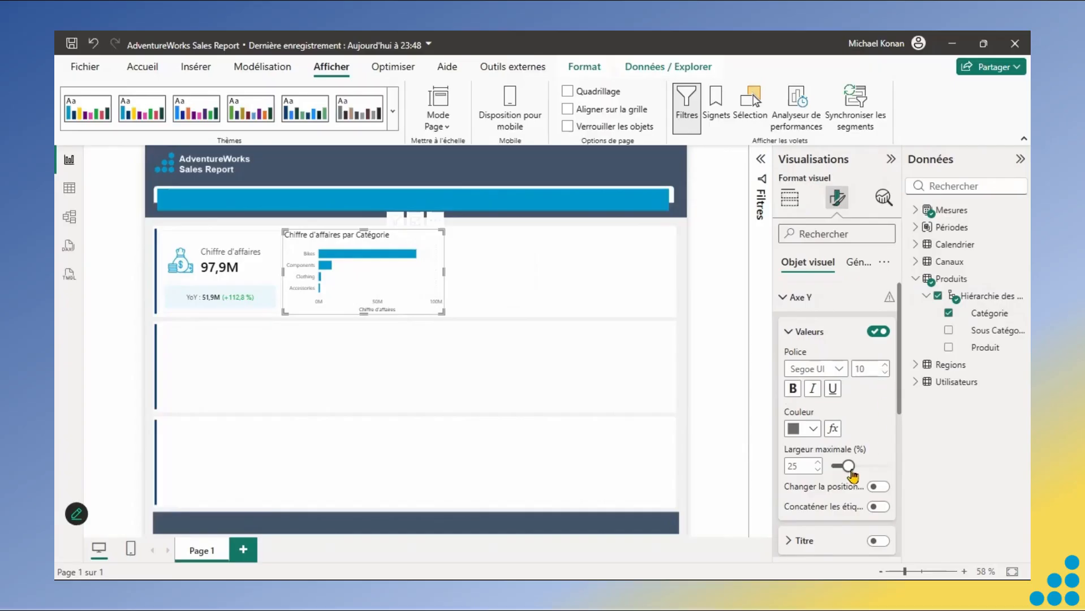
{"action": "left_click_drag", "start_coordinate": [852, 474], "coordinate": [897, 474]}
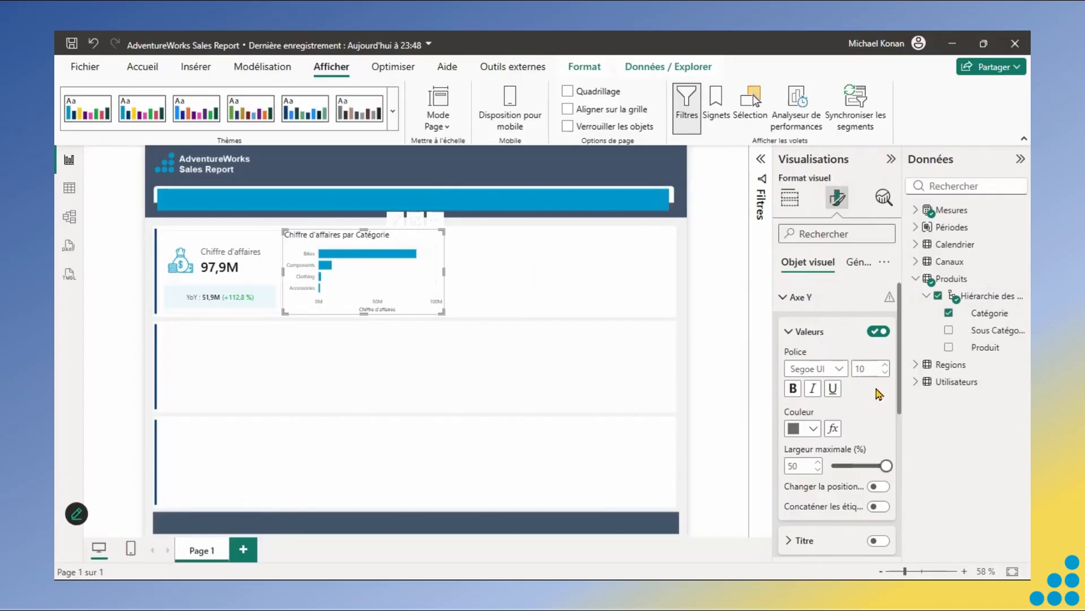
{"action": "left_click", "coordinate": [789, 334]}
{"action": "left_click", "coordinate": [784, 299]}
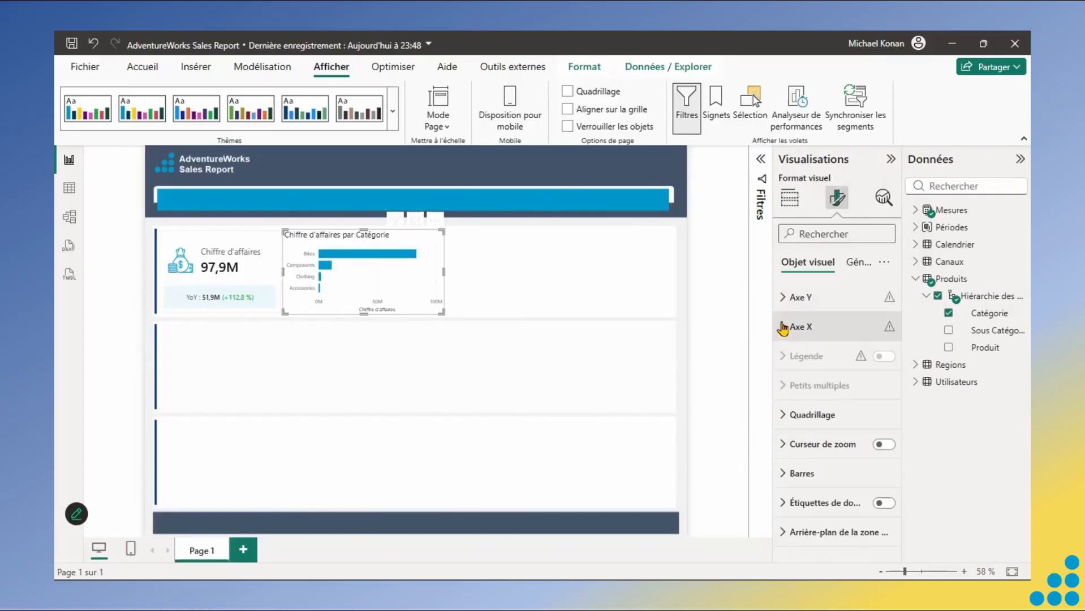
- Hide both the title and the values of the bar chart's X axis
{"action": "left_click", "coordinate": [783, 334]}
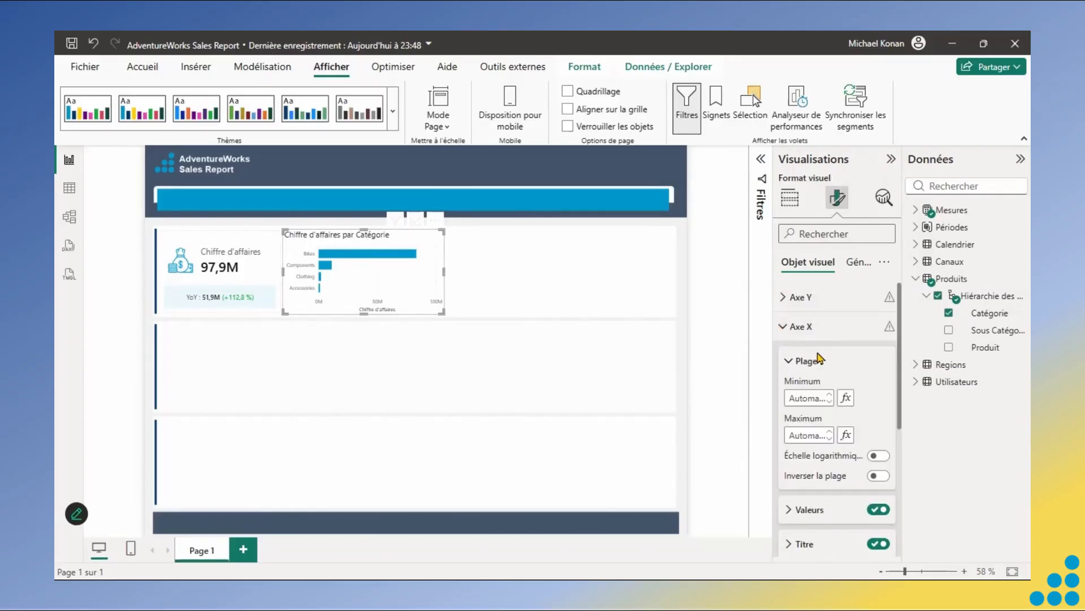
{"action": "left_click", "coordinate": [790, 373]}
{"action": "left_click", "coordinate": [876, 430]}
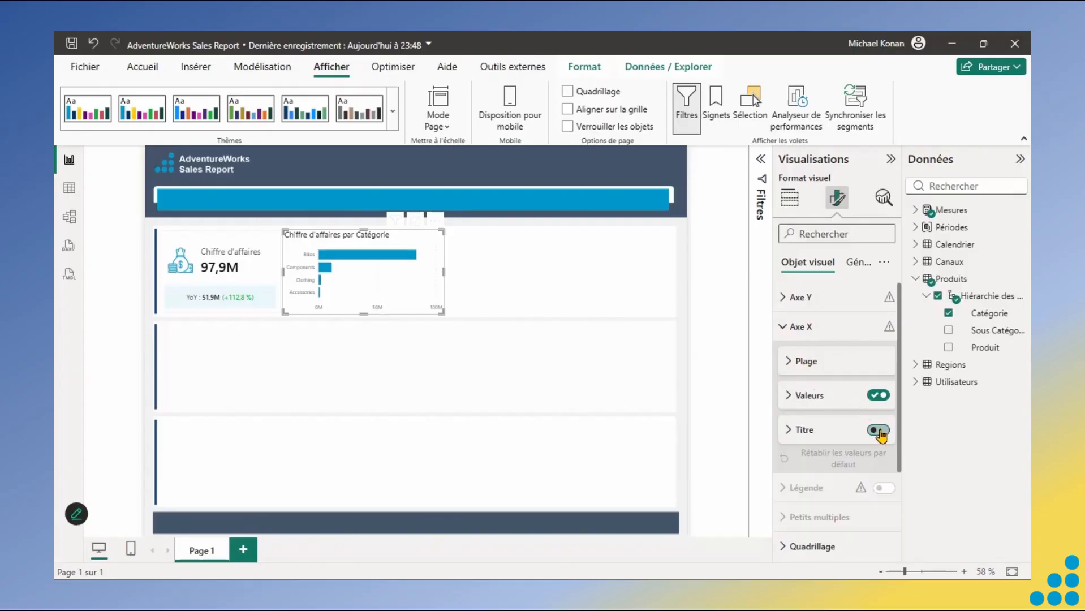
{"action": "left_click", "coordinate": [875, 398]}
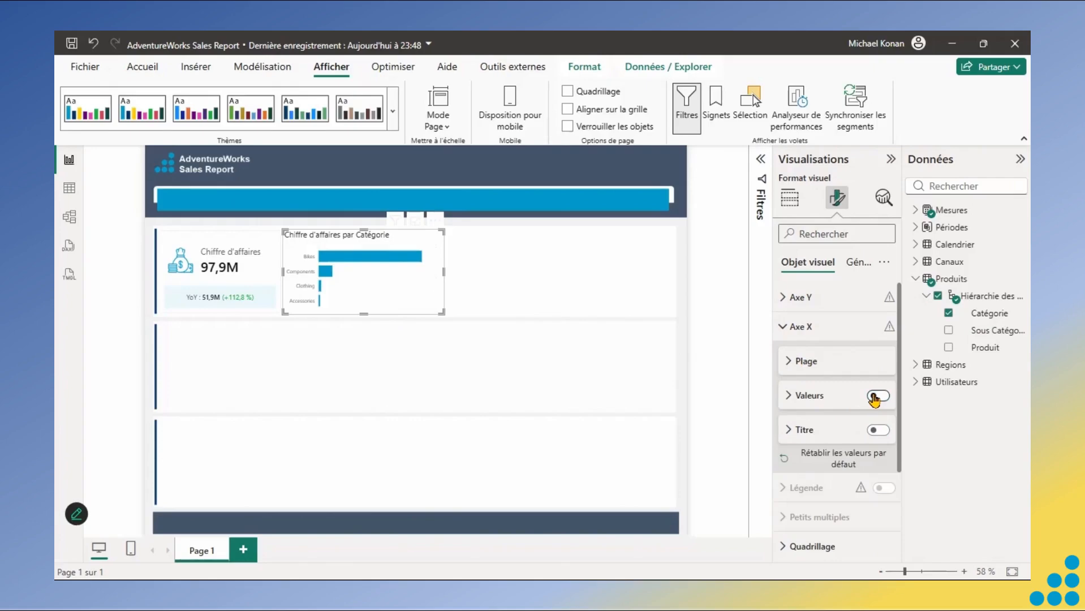
{"action": "left_click", "coordinate": [787, 329]}
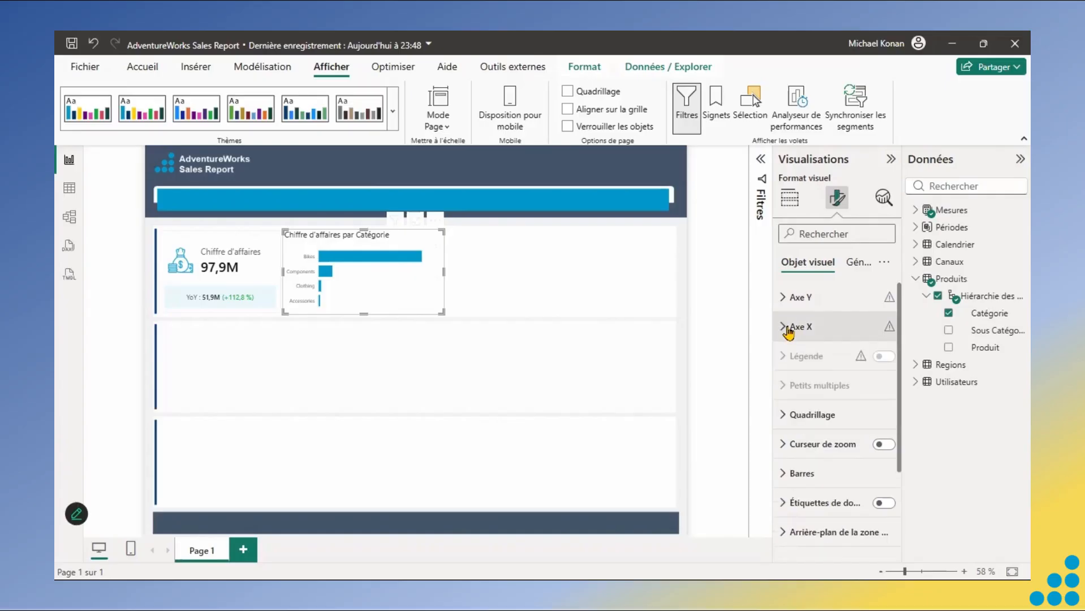
- Change the bar chart's title text to "Chiffre d'affaires par catégorie produit"
{"action": "left_click", "coordinate": [858, 270]}
{"action": "left_click", "coordinate": [795, 340]}
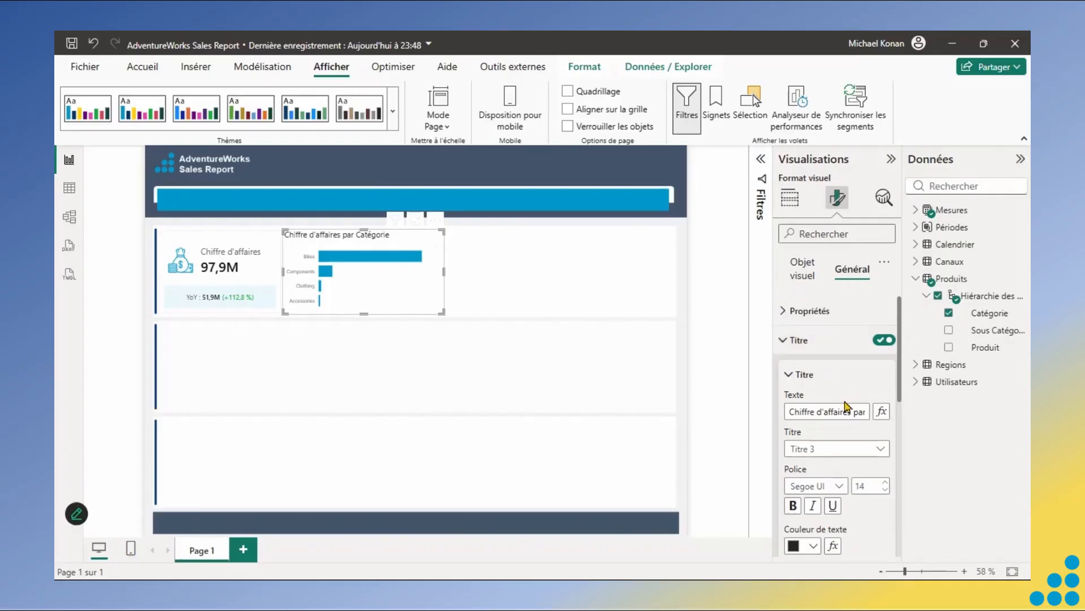
{"action": "key", "text": "Right"}
{"action": "key", "text": "Right"}
{"action": "key", "text": "Right"}
{"action": "key", "text": "Right"}
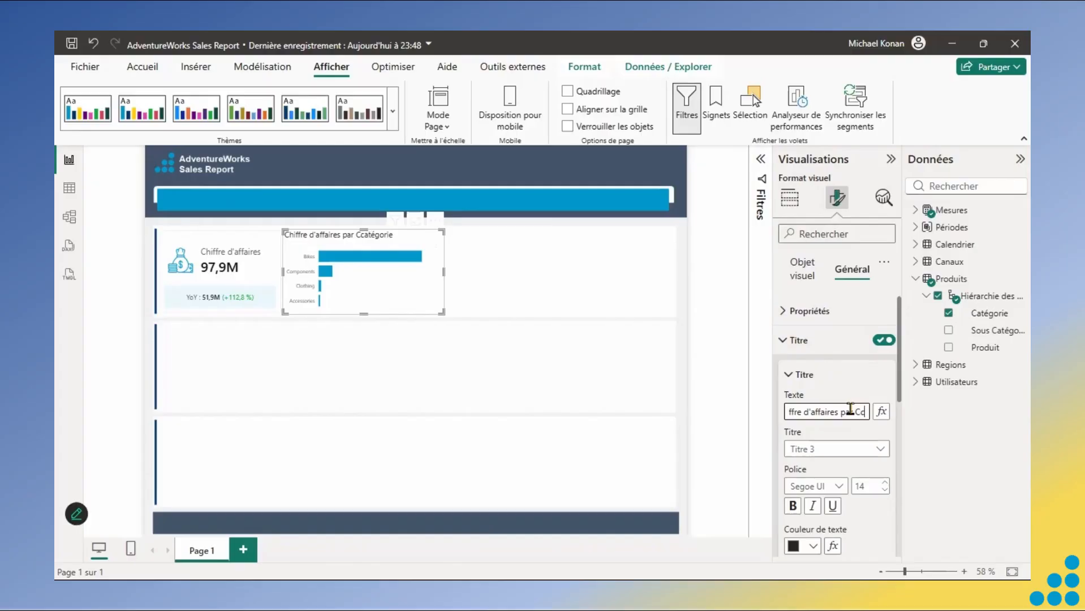
{"action": "key", "text": "BackSpace"}
{"action": "key", "text": "BackSpace"}
{"action": "type", "text": "c"}
{"action": "key", "text": "Right"}
{"action": "key", "text": "Right"}
{"action": "key", "text": "Right"}
{"action": "key", "text": "Right"}
{"action": "key", "text": "Right"}
{"action": "key", "text": "Right"}
{"action": "key", "text": "Right"}
{"action": "key", "text": "Right"}
{"action": "type", "text": "produit"}
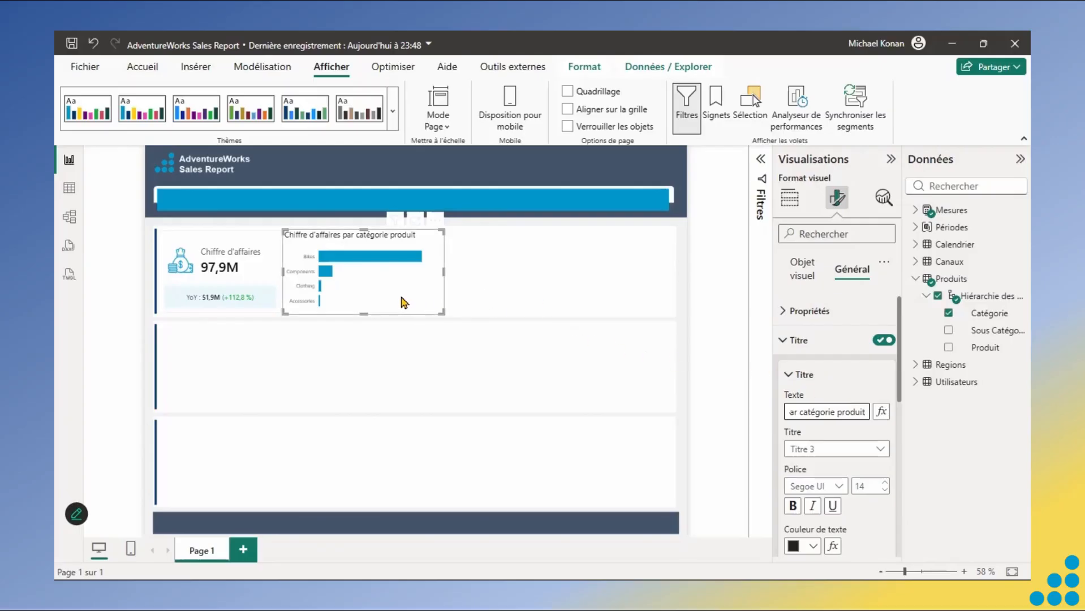
{"action": "left_click", "coordinate": [783, 341]}
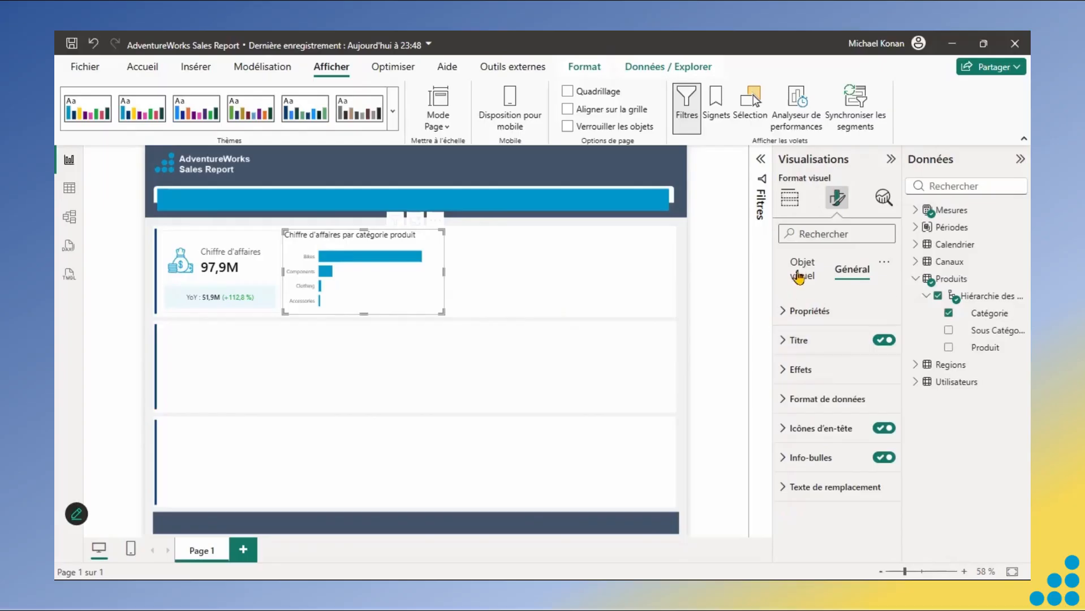
- Set the bar chart's width to 350 and its horizontal position to 335, leaving the chart deselected
{"action": "left_click", "coordinate": [783, 312]}
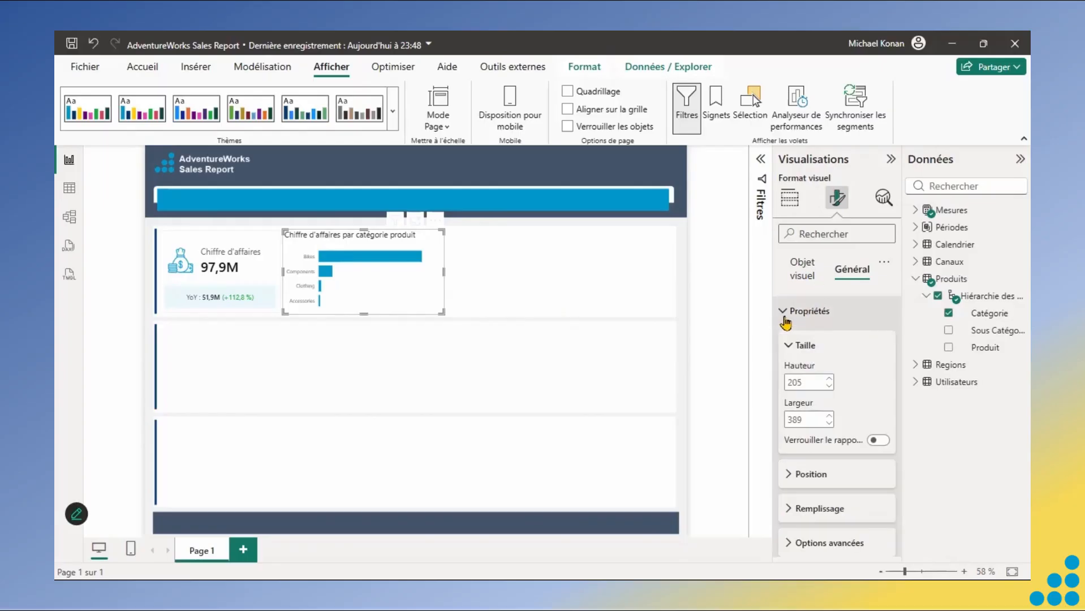
{"action": "double_click", "coordinate": [808, 419]}
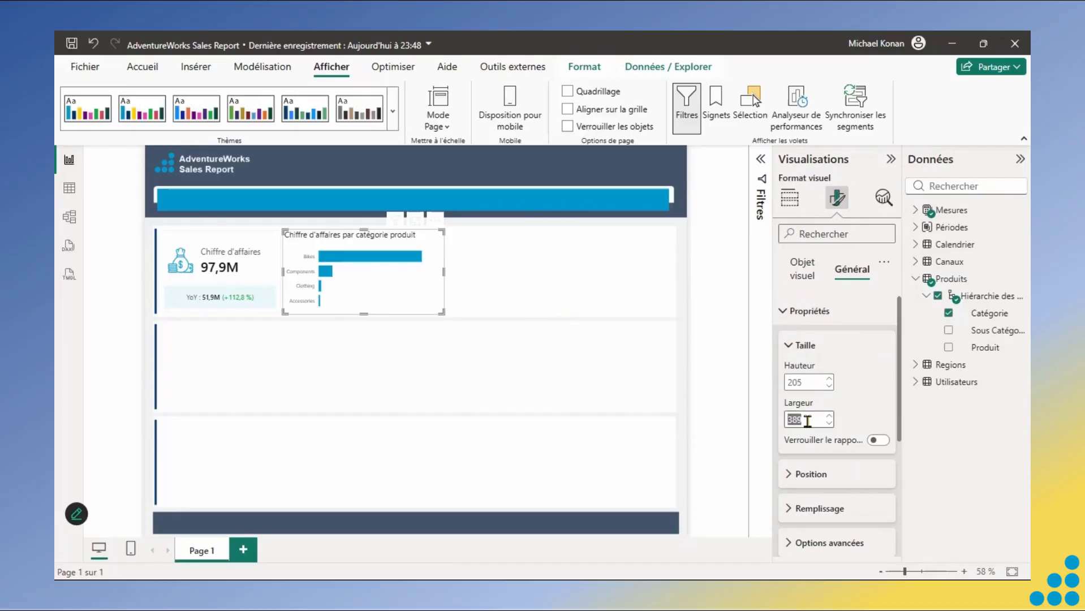
{"action": "type", "text": "350"}
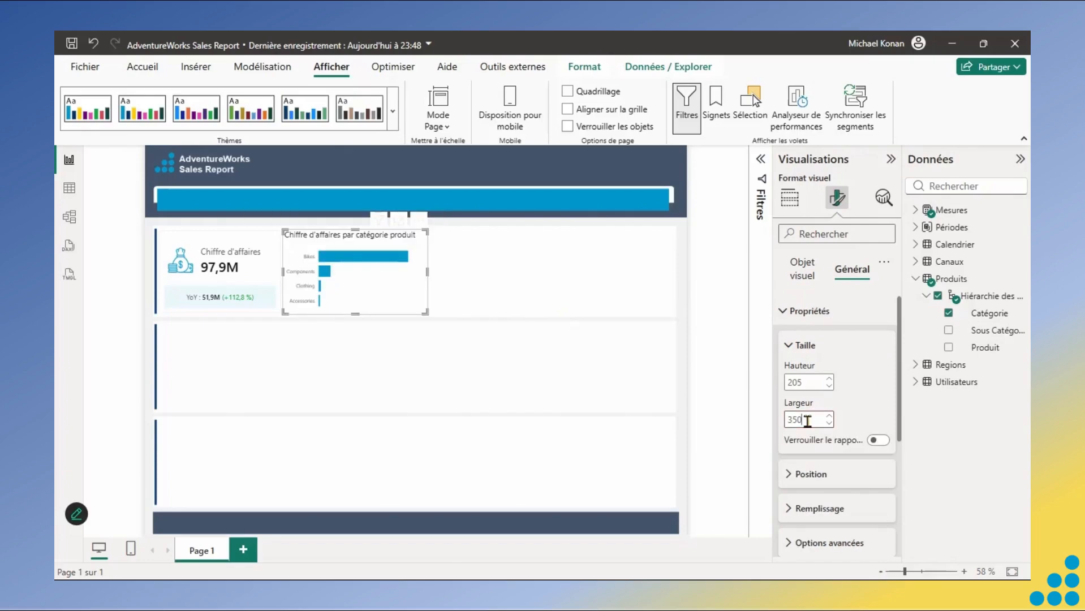
{"action": "left_click", "coordinate": [789, 345]}
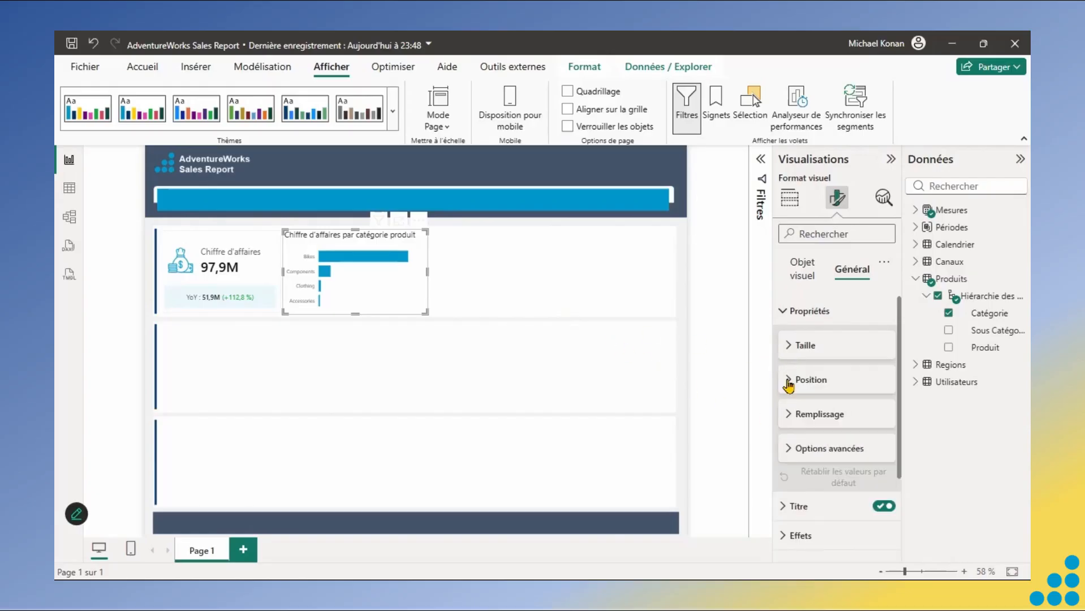
{"action": "left_click", "coordinate": [789, 383]}
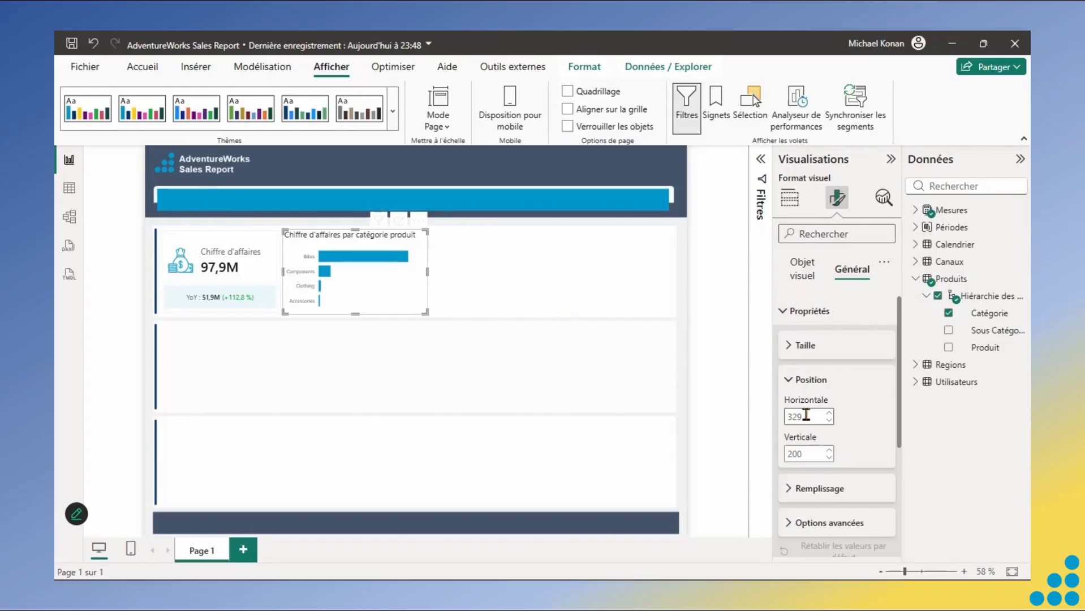
{"action": "double_click", "coordinate": [806, 414]}
{"action": "type", "text": "335"}
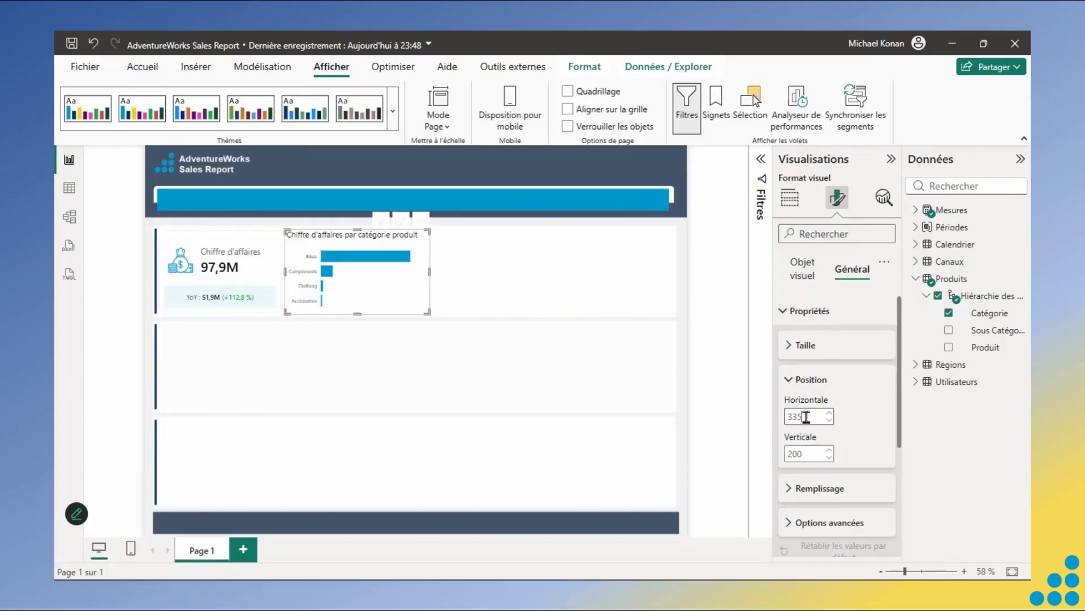
{"action": "double_click", "coordinate": [807, 453]}
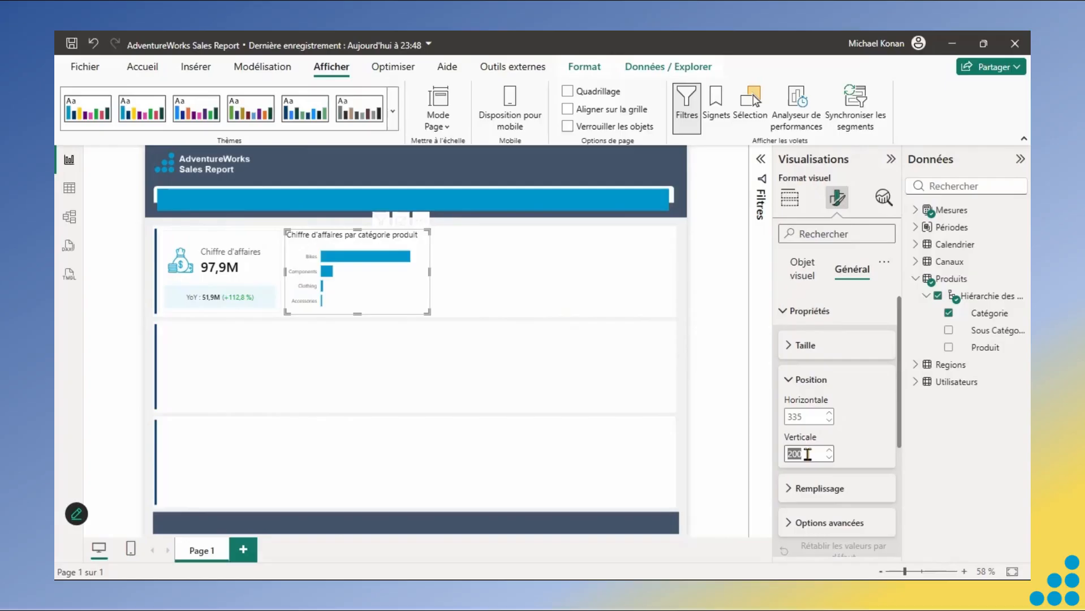
{"action": "left_click", "coordinate": [503, 291]}
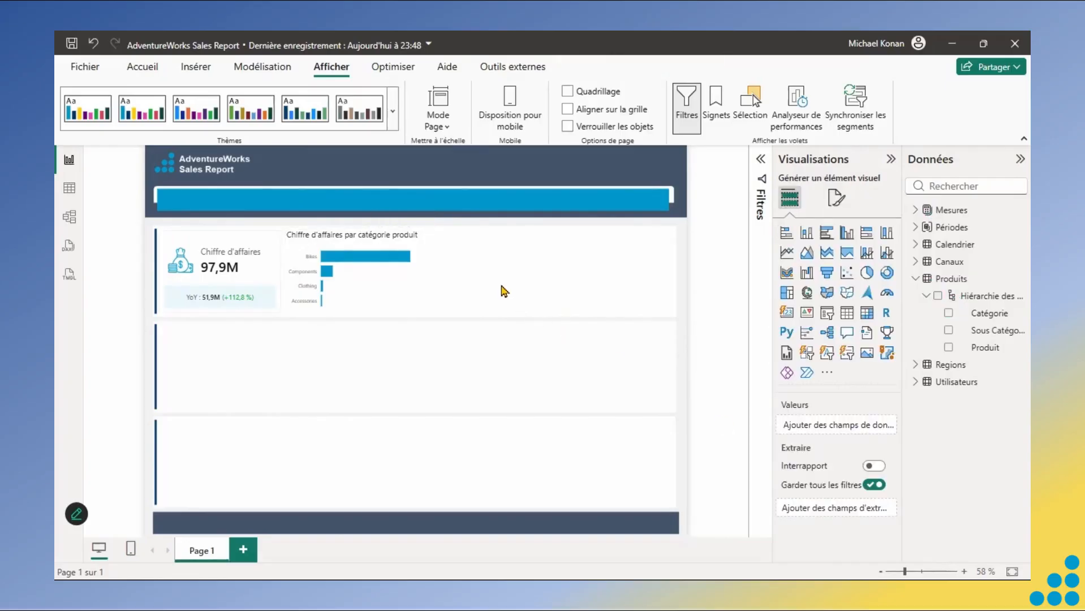
- Turn on data labels for the bar chart of revenue by product category and expand their value options
{"action": "left_click", "coordinate": [395, 289]}
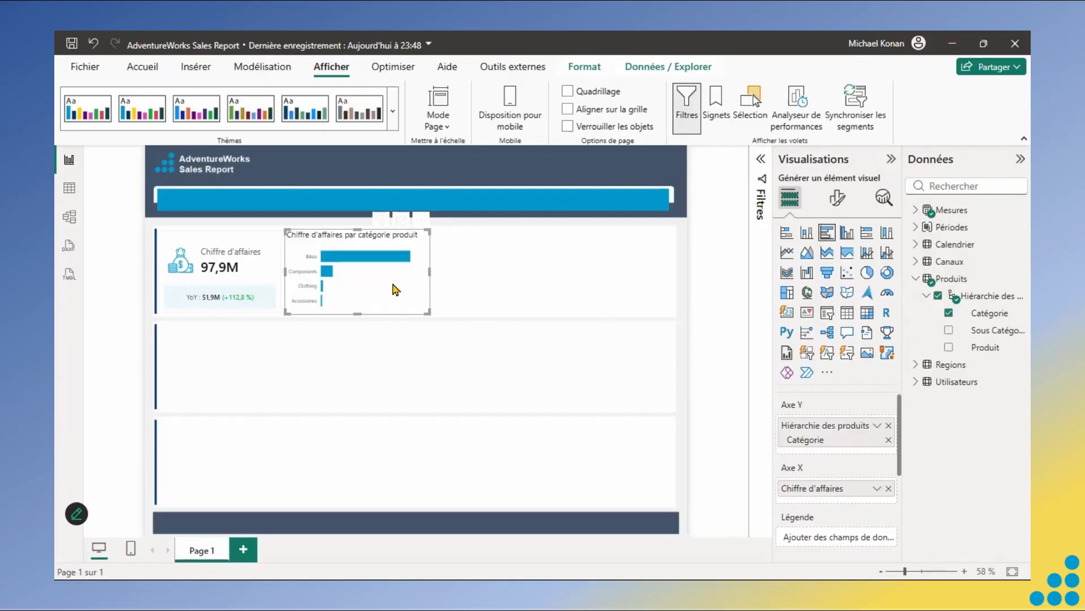
{"action": "left_click", "coordinate": [837, 199]}
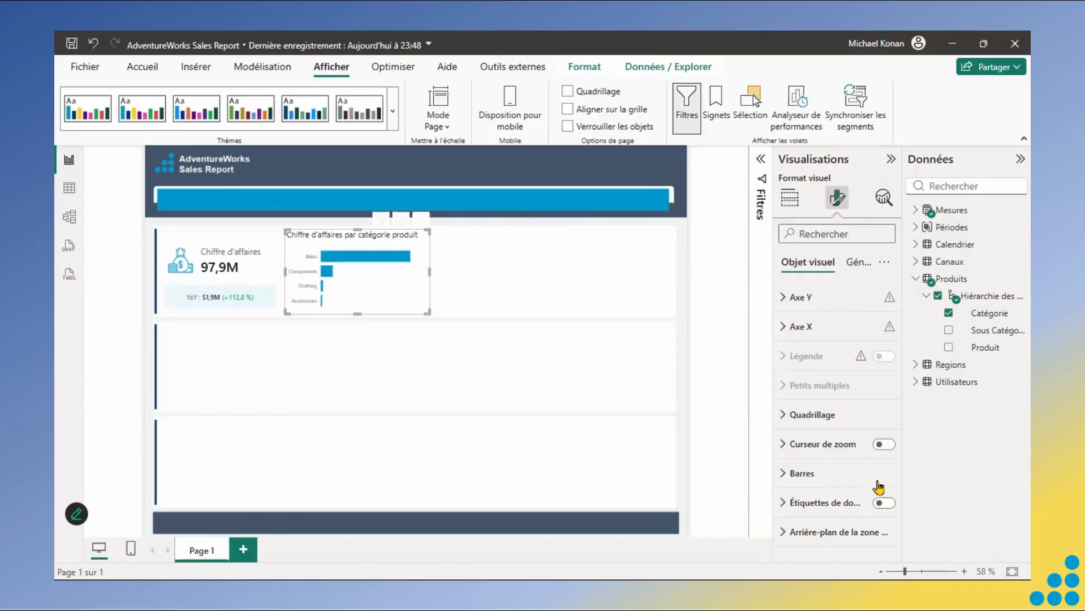
{"action": "left_click", "coordinate": [886, 505]}
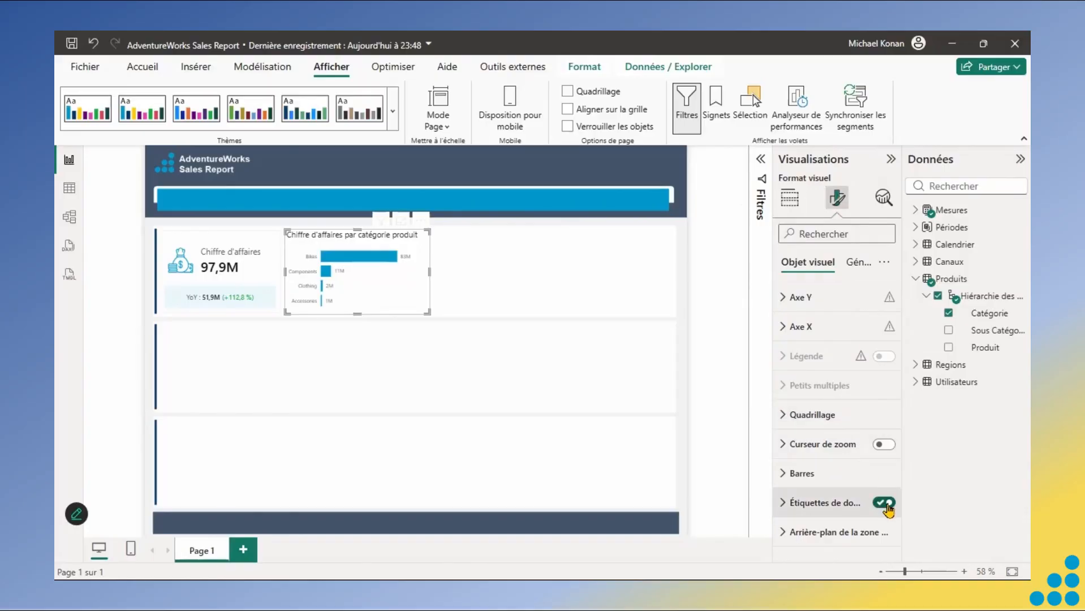
{"action": "left_click", "coordinate": [787, 503]}
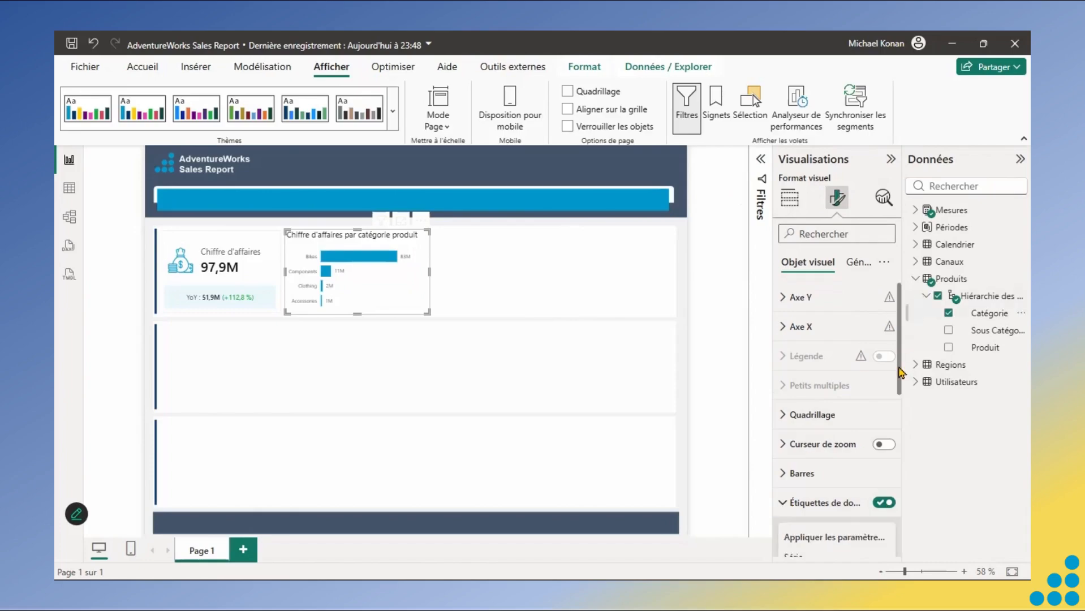
{"action": "left_click_drag", "start_coordinate": [900, 371], "coordinate": [915, 513]}
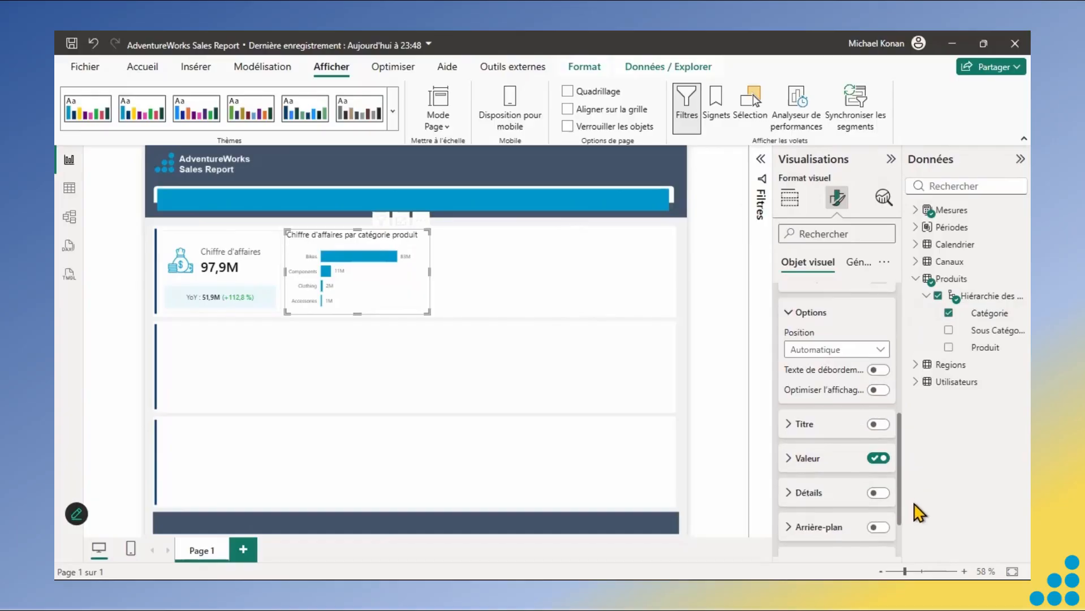
{"action": "left_click", "coordinate": [799, 446]}
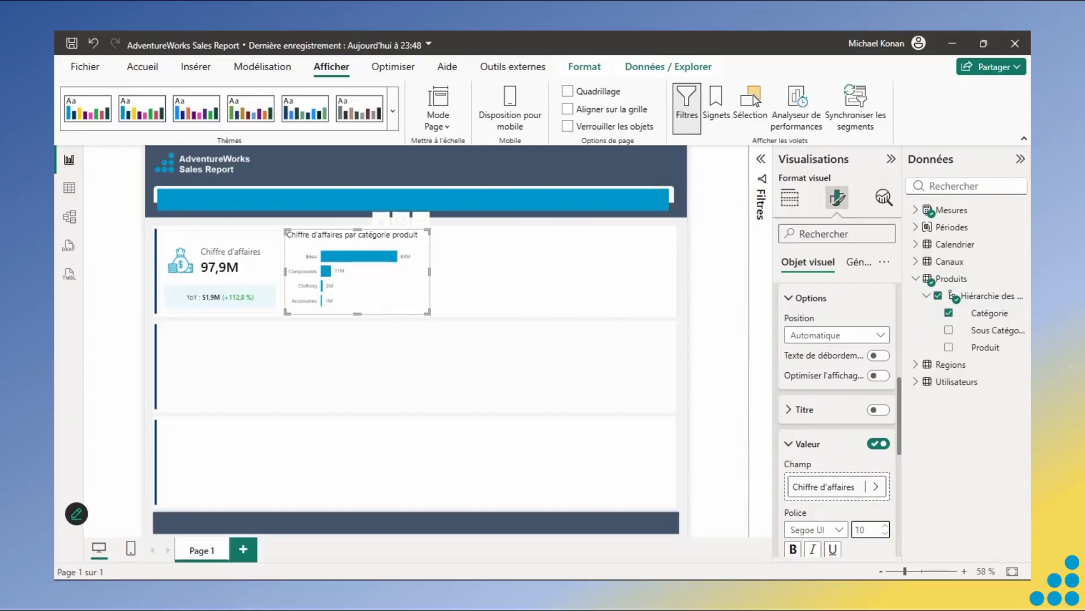
{"action": "left_click", "coordinate": [1020, 159]}
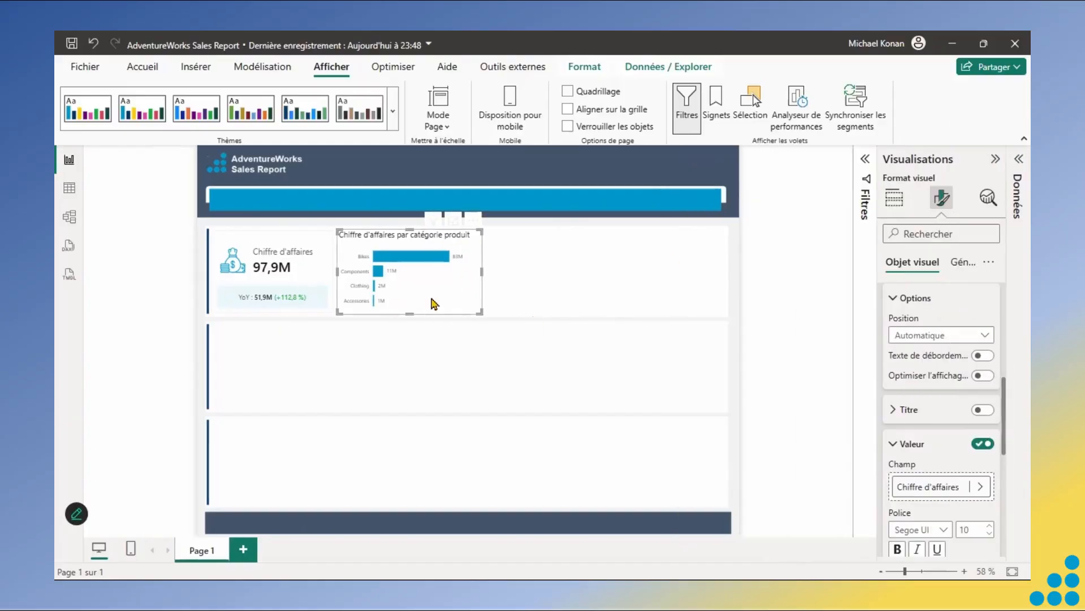
{"action": "left_click", "coordinate": [572, 265]}
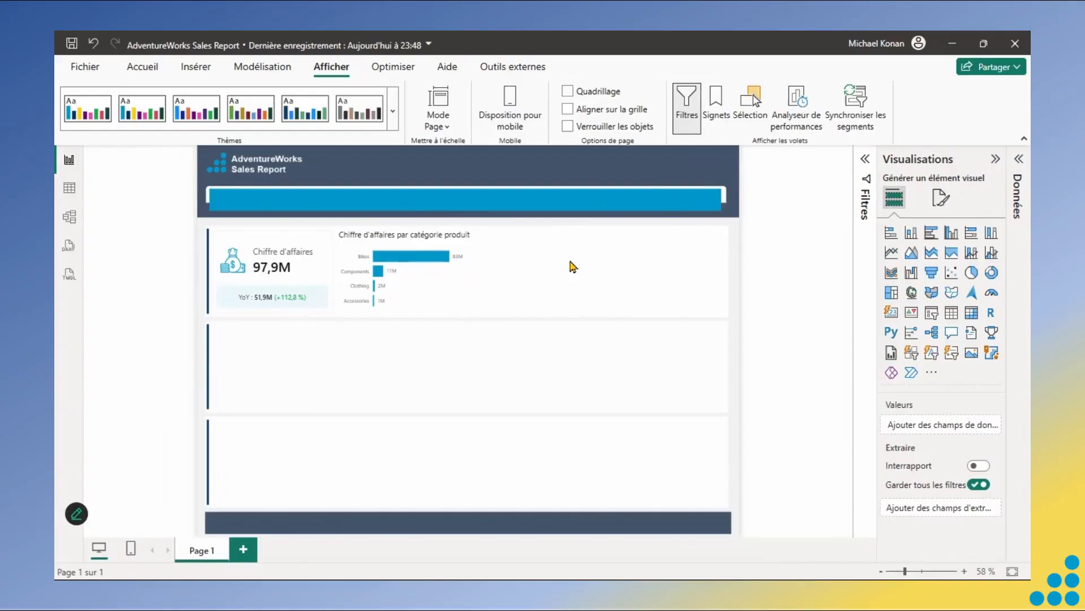
- Reduce the bar chart's title font size to 12 and deselect the chart
{"action": "left_click", "coordinate": [427, 293]}
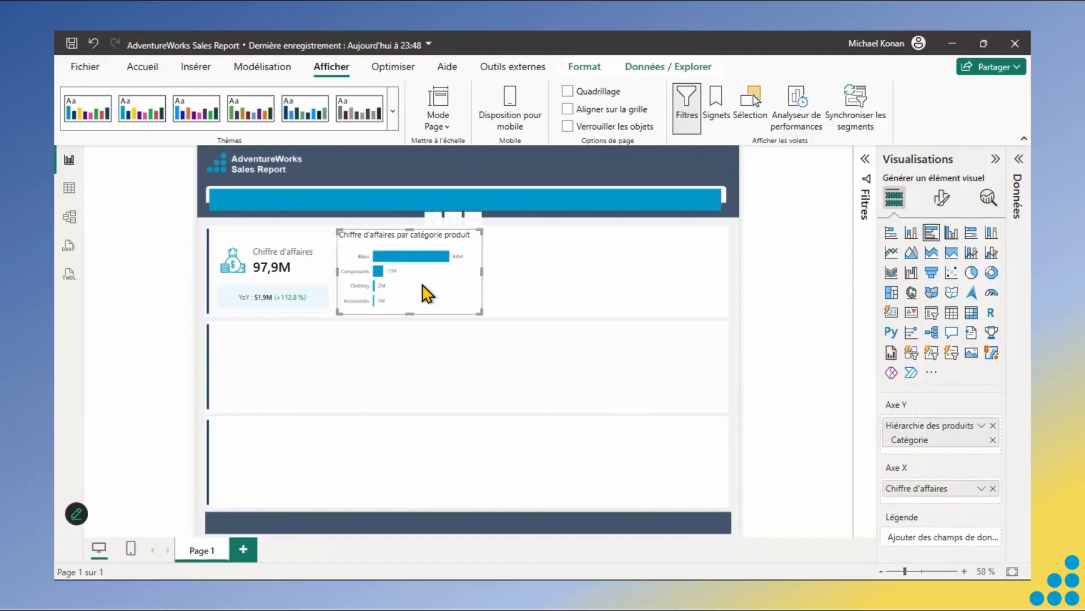
{"action": "left_click", "coordinate": [932, 208]}
{"action": "left_click", "coordinate": [957, 269]}
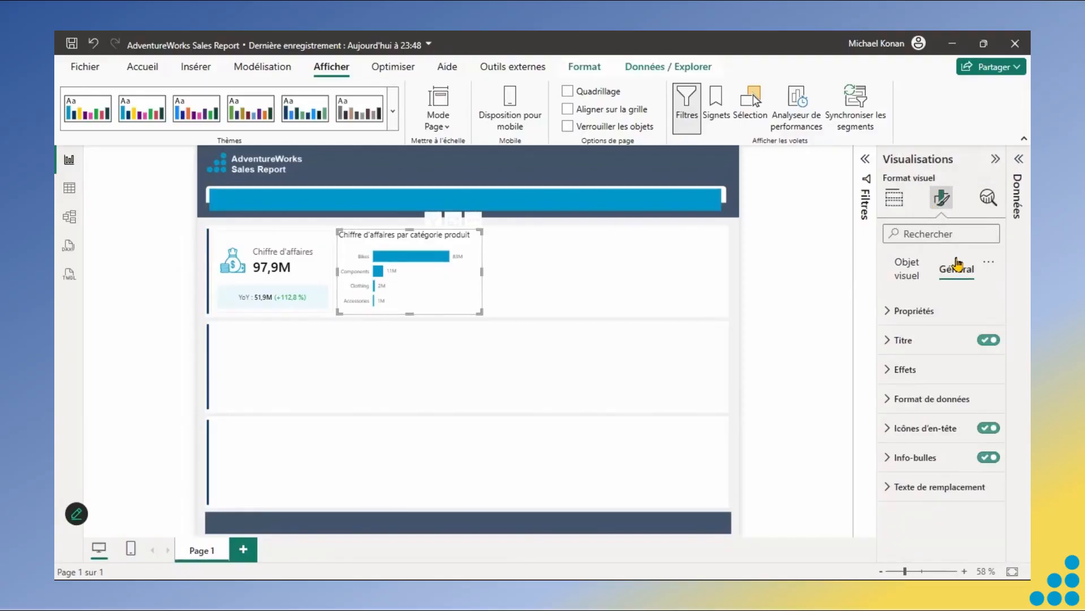
{"action": "left_click", "coordinate": [892, 341]}
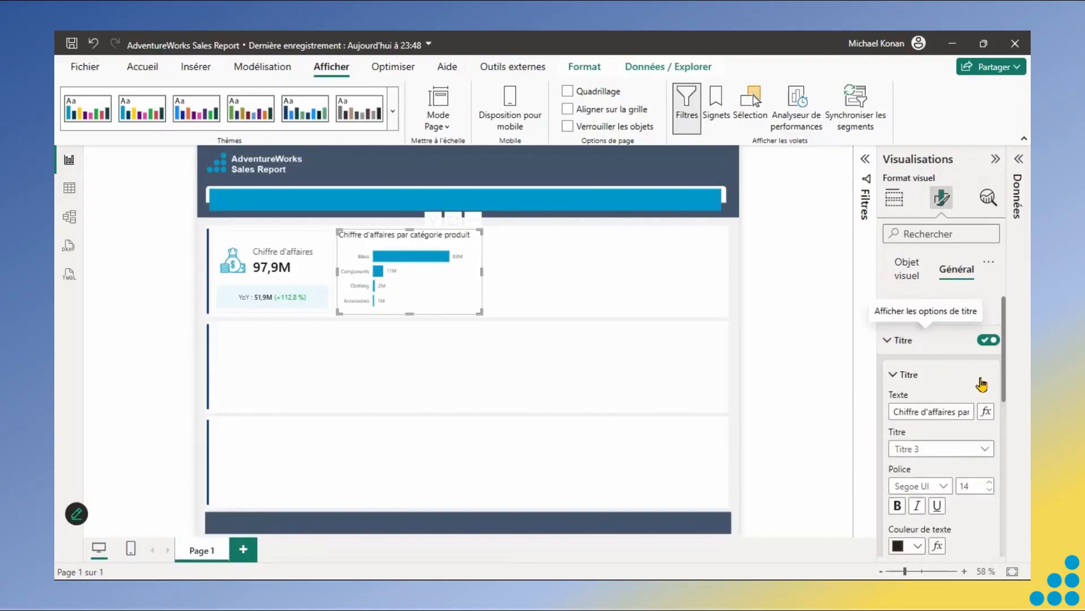
{"action": "left_click", "coordinate": [993, 495]}
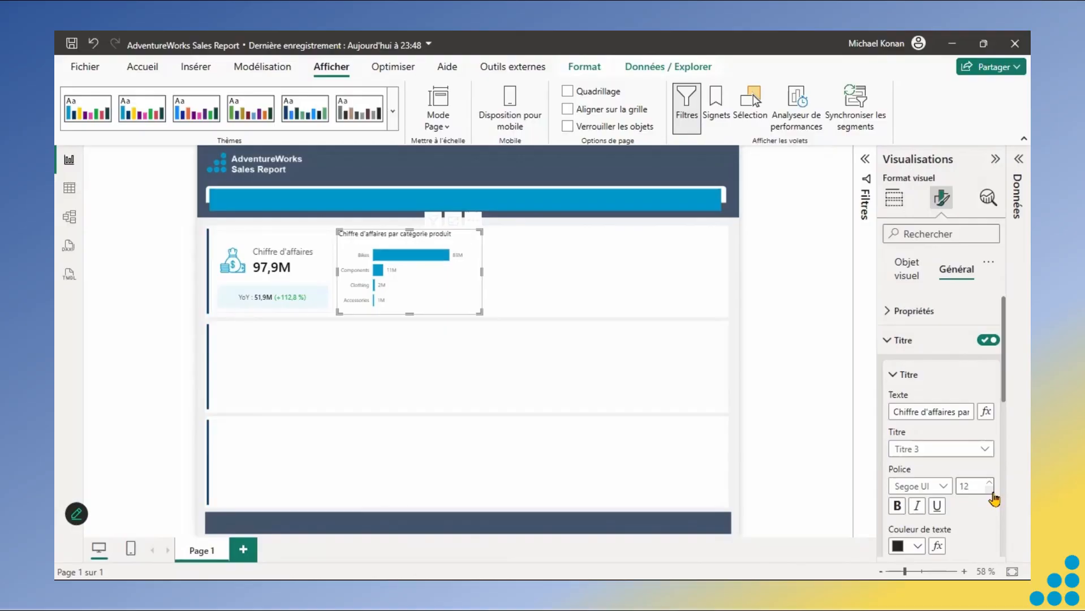
{"action": "left_click", "coordinate": [597, 272]}
- Add an empty area chart and place it beside the bar chart in the report's first row
{"action": "left_click", "coordinate": [1018, 159]}
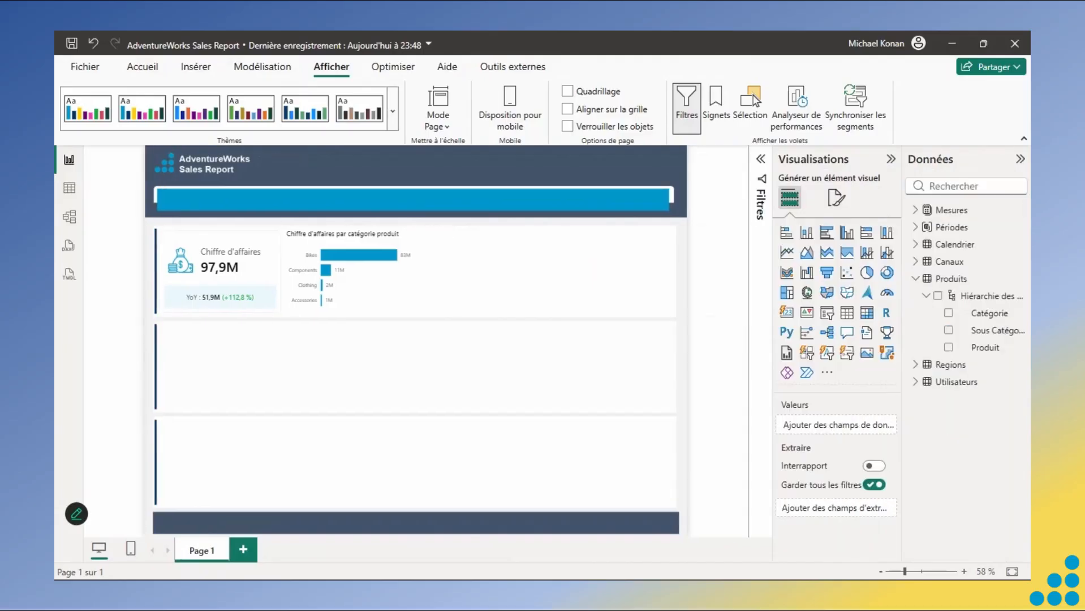
{"action": "left_click", "coordinate": [807, 256]}
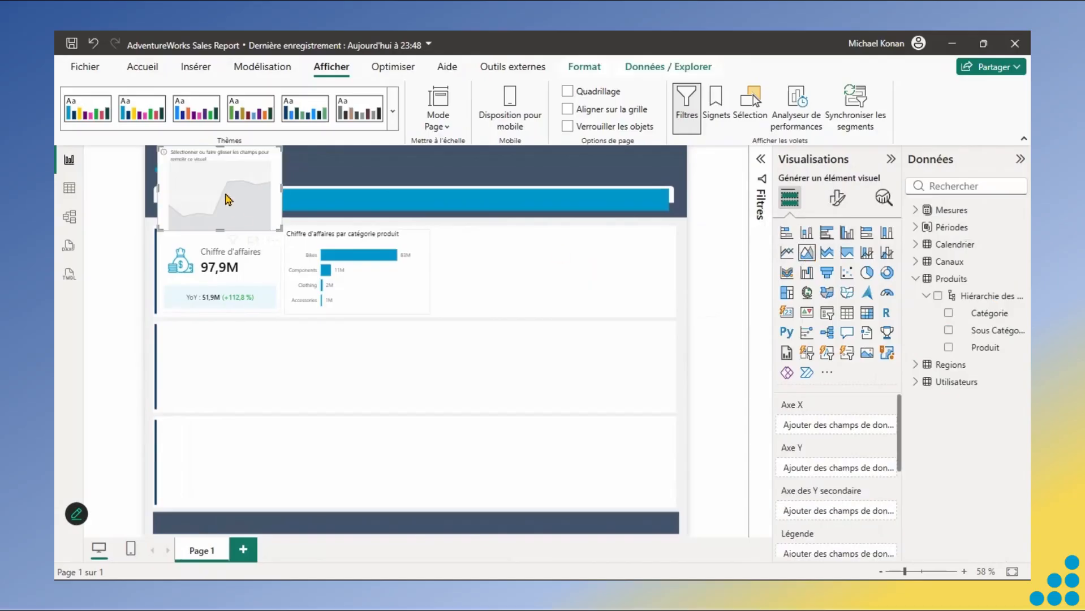
{"action": "left_click_drag", "start_coordinate": [225, 196], "coordinate": [657, 271]}
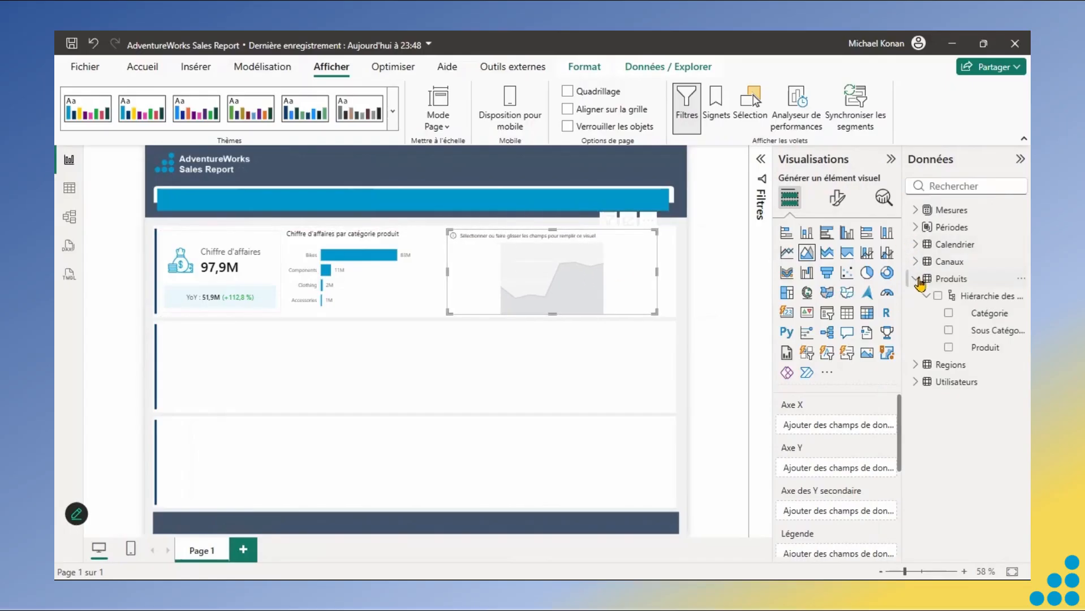
- Plot the Chiffre d'affaires measure by Mois from the calendar date hierarchy in the area chart, leaving Année out of the X axis
{"action": "left_click", "coordinate": [916, 245]}
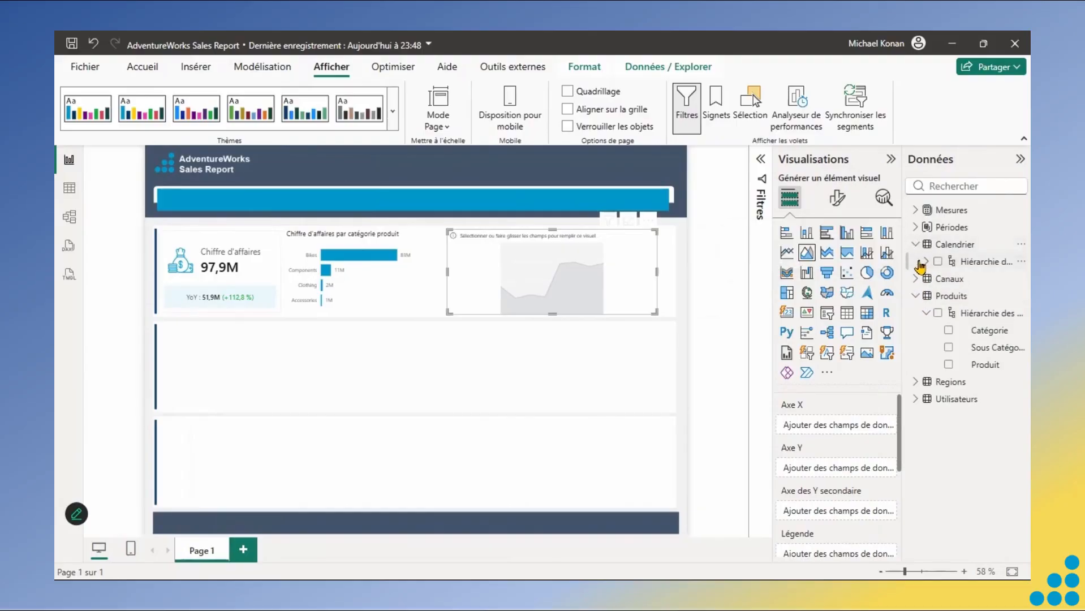
{"action": "left_click", "coordinate": [925, 261]}
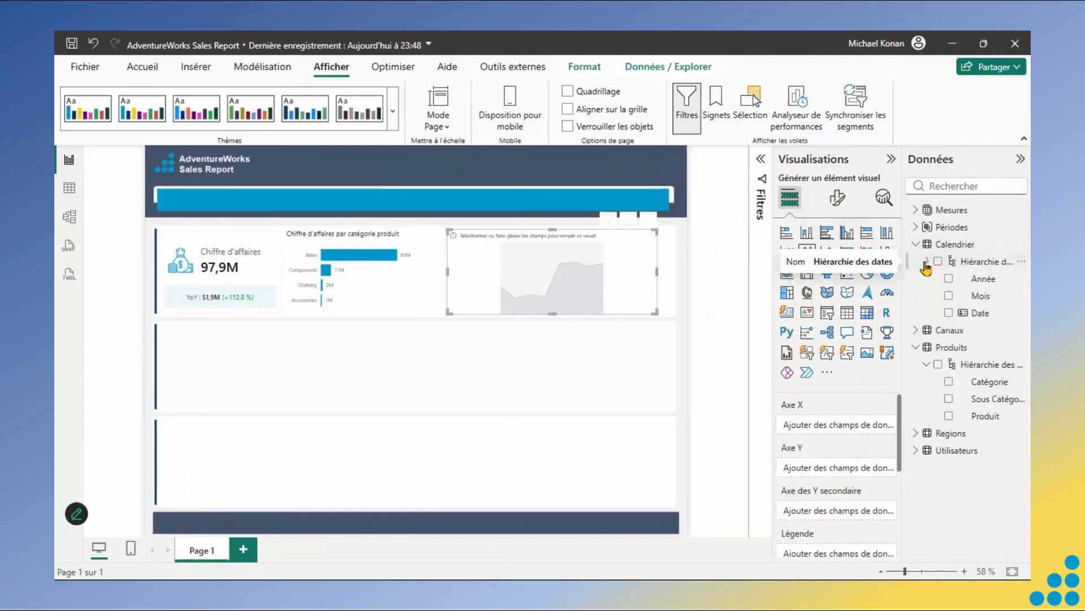
{"action": "left_click", "coordinate": [949, 298]}
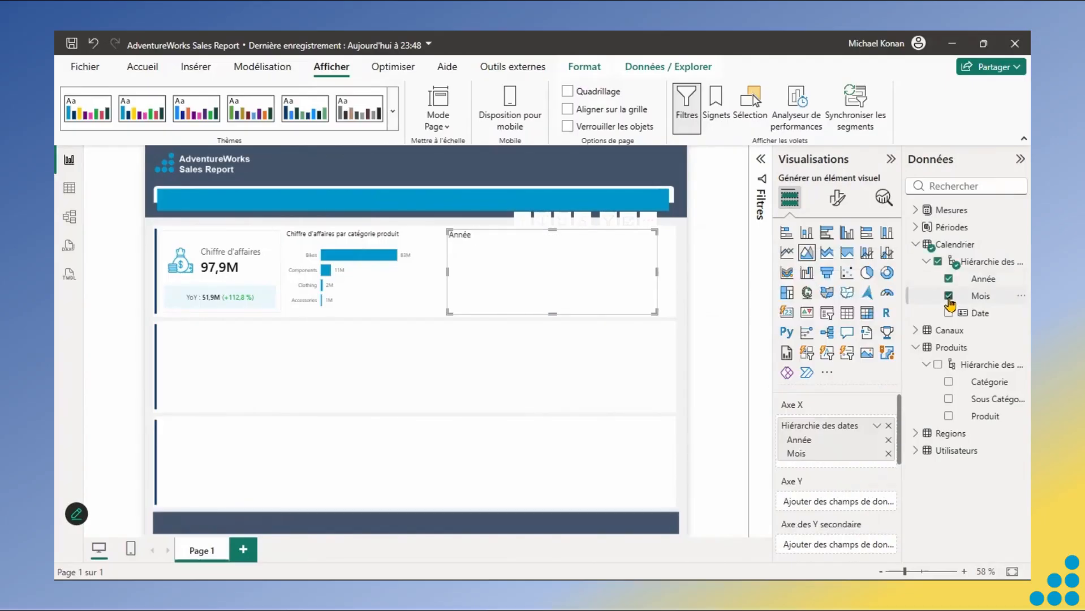
{"action": "left_click", "coordinate": [887, 442]}
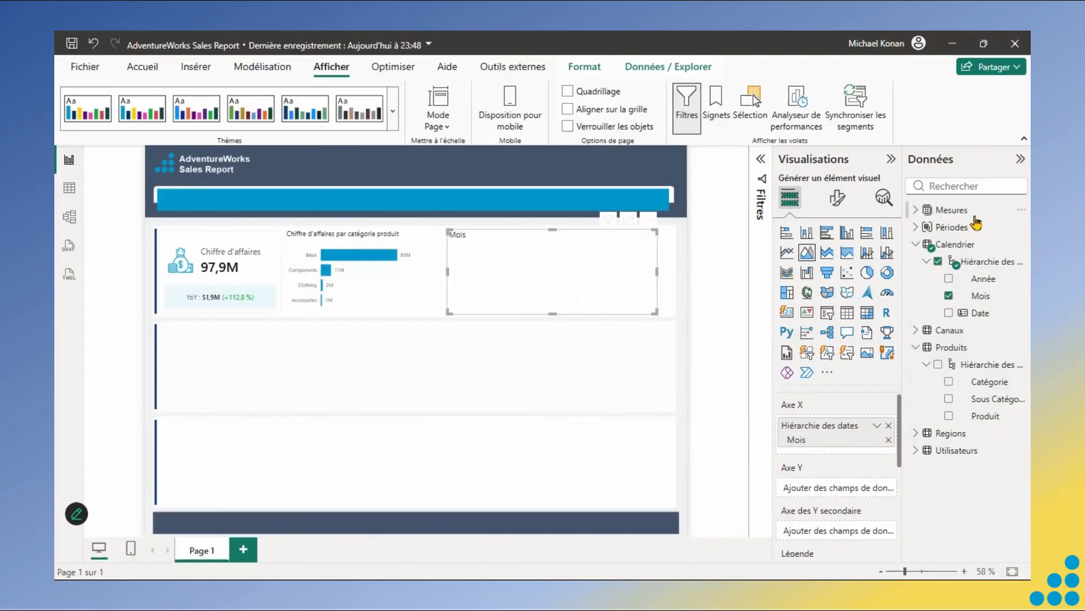
{"action": "left_click", "coordinate": [916, 211]}
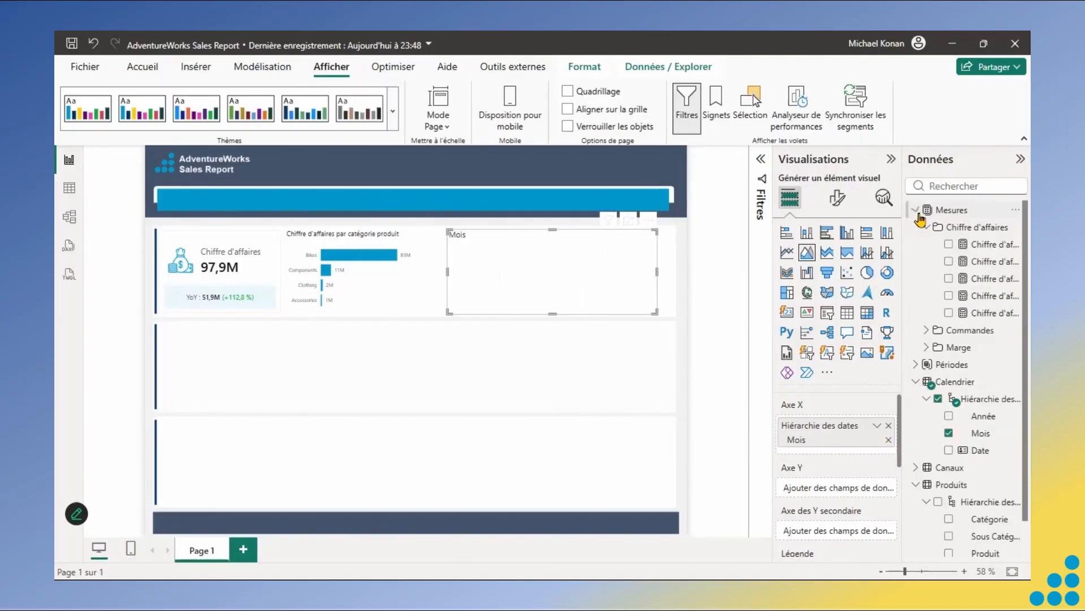
{"action": "left_click", "coordinate": [949, 245]}
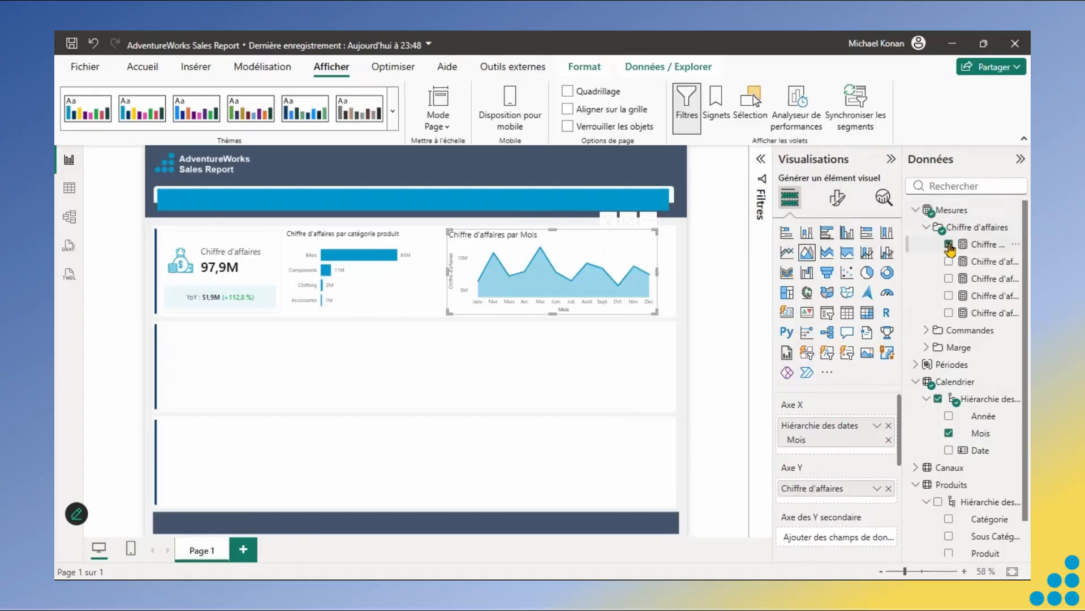
- Hide the area chart's X-axis title
{"action": "left_click", "coordinate": [836, 203]}
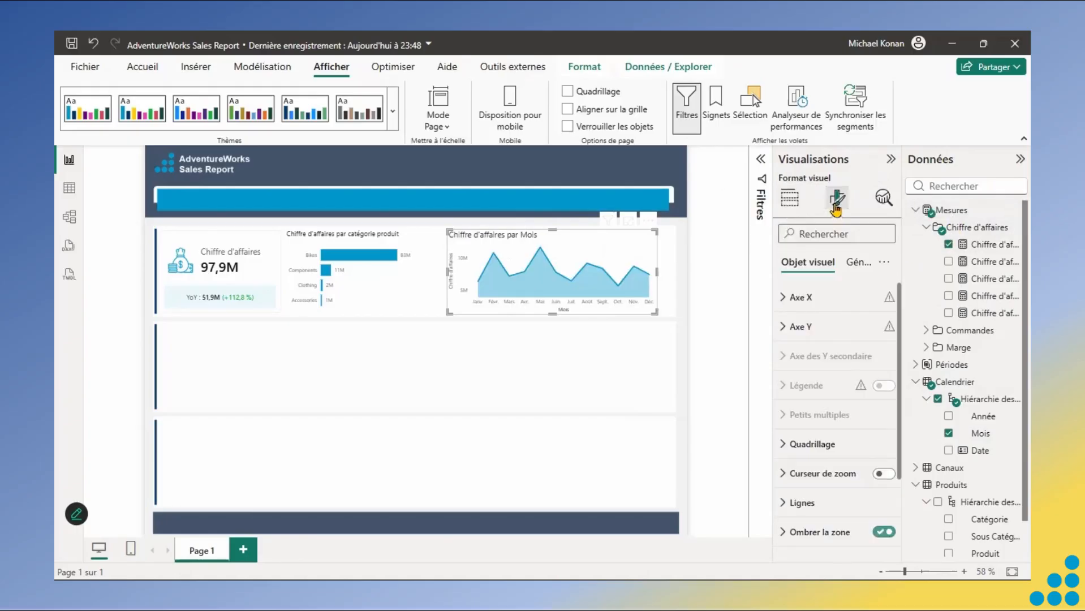
{"action": "left_click", "coordinate": [784, 299]}
{"action": "left_click", "coordinate": [787, 332]}
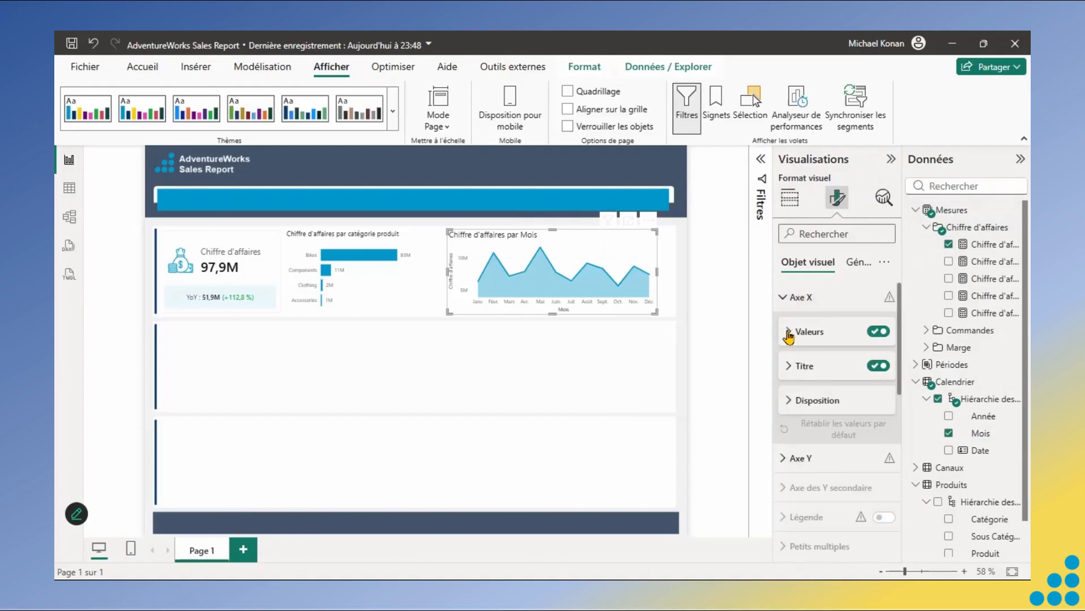
{"action": "left_click", "coordinate": [877, 367]}
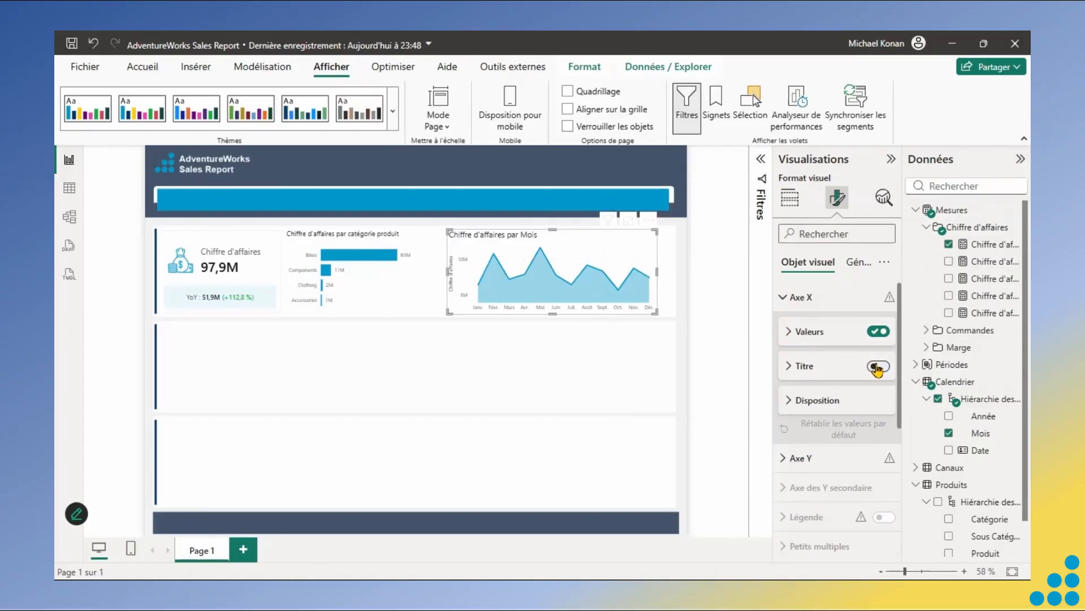
{"action": "left_click", "coordinate": [784, 297]}
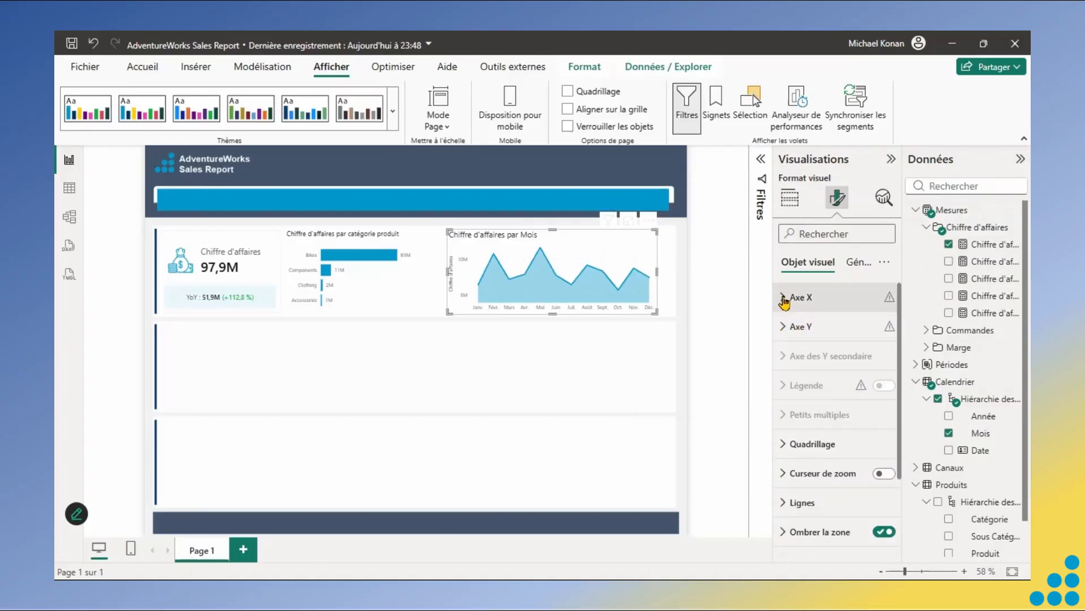
- Hide both the title and the values of the area chart's Y axis
{"action": "left_click", "coordinate": [784, 328]}
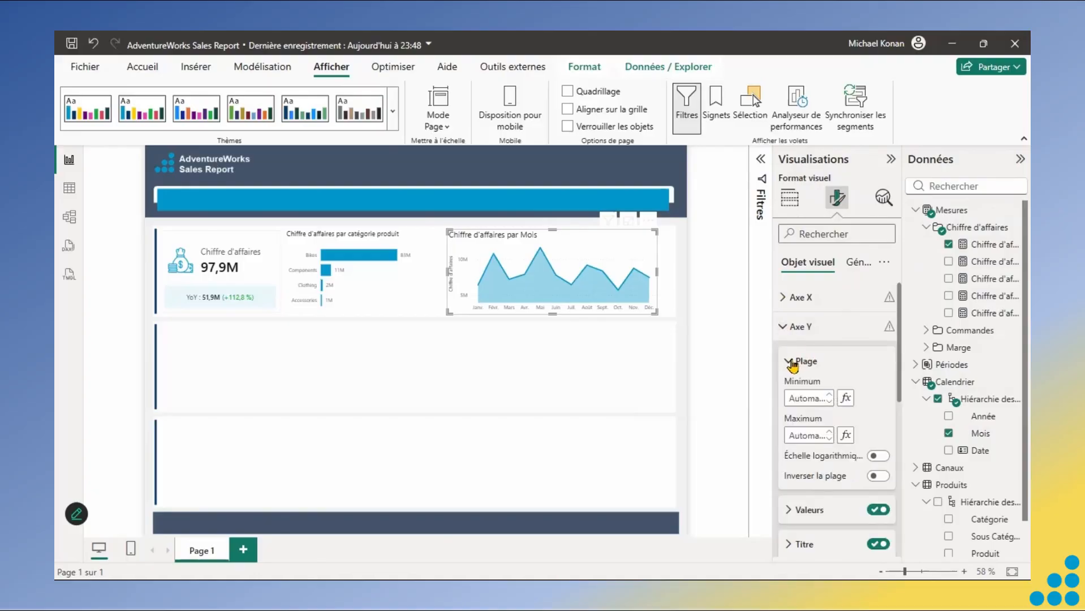
{"action": "left_click", "coordinate": [792, 363]}
{"action": "left_click", "coordinate": [879, 429]}
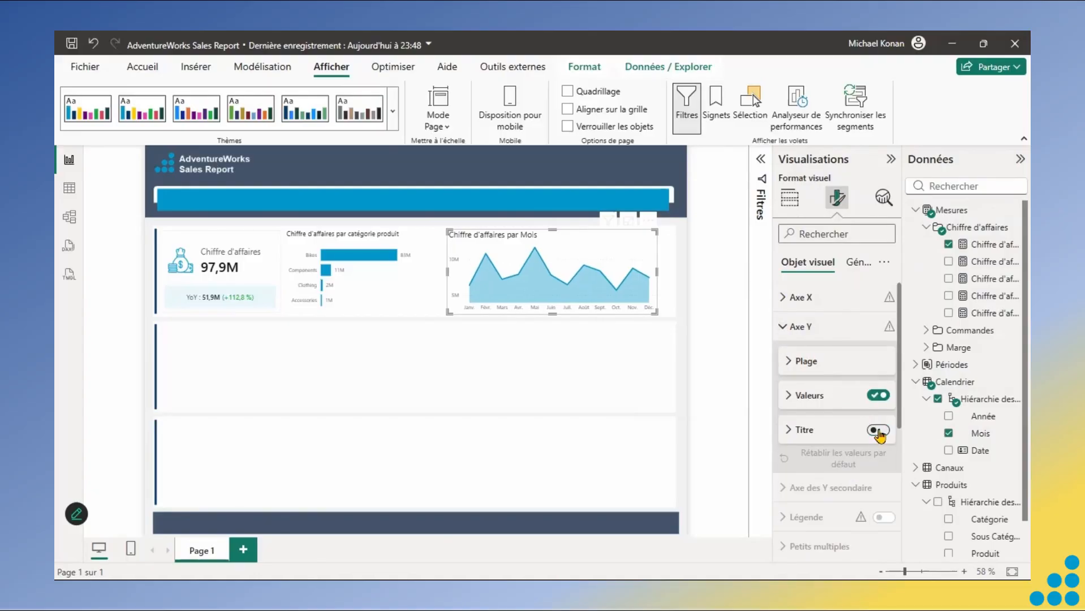
{"action": "left_click", "coordinate": [880, 396]}
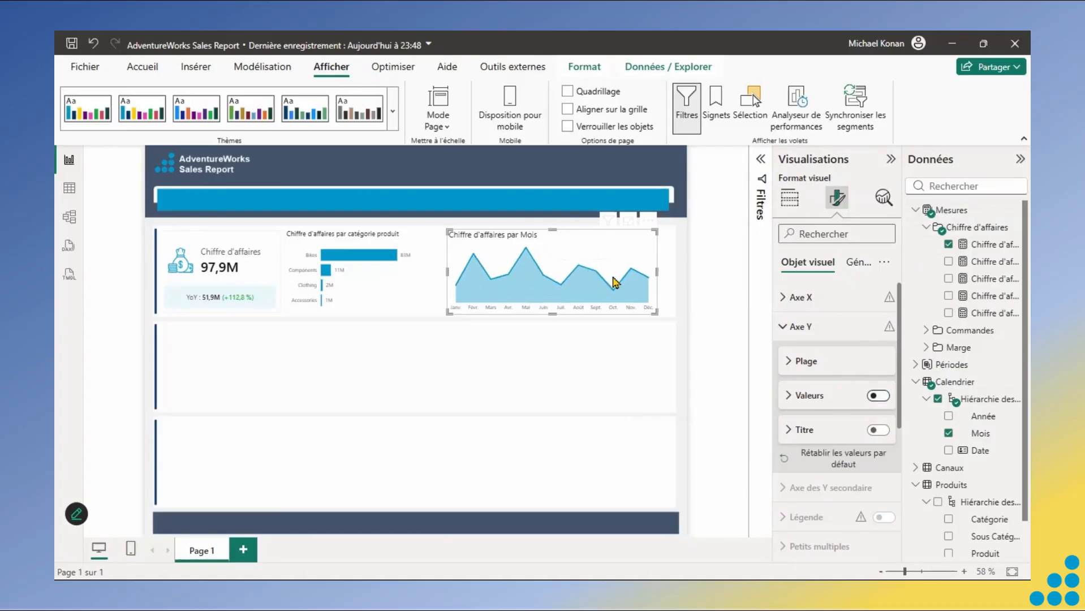
- Set the area chart's title font size to 12 and deselect the chart
{"action": "left_click", "coordinate": [854, 263]}
{"action": "left_click", "coordinate": [798, 339]}
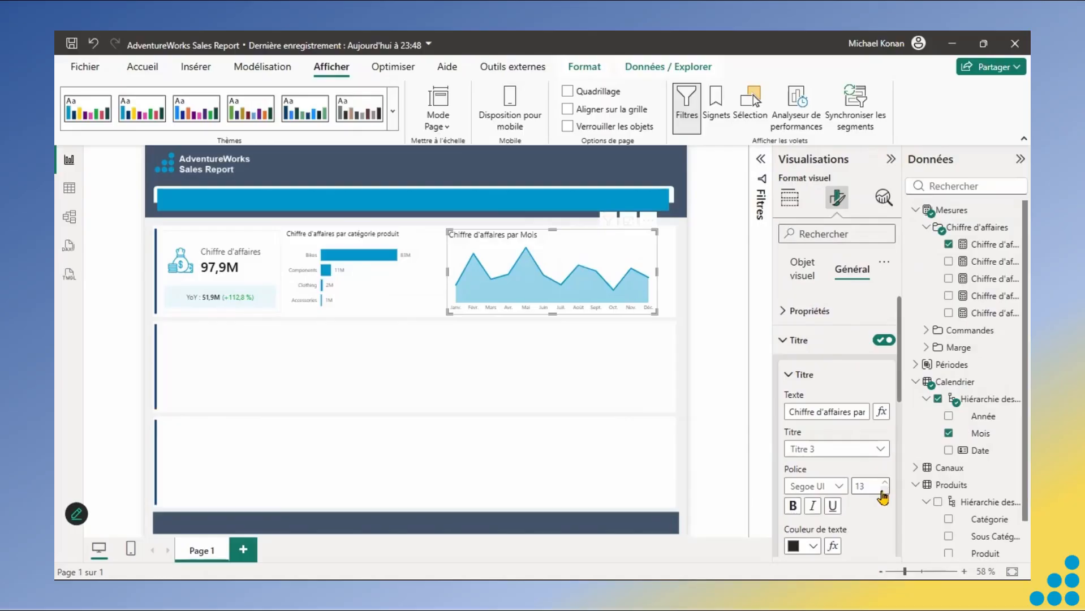
{"action": "left_click", "coordinate": [884, 495]}
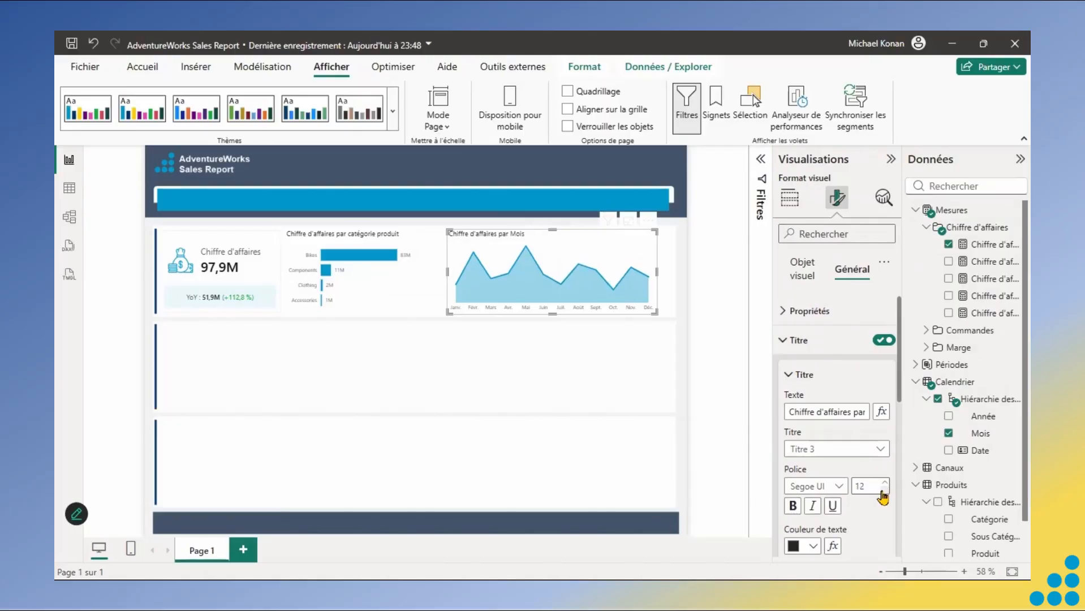
{"action": "left_click", "coordinate": [675, 293]}
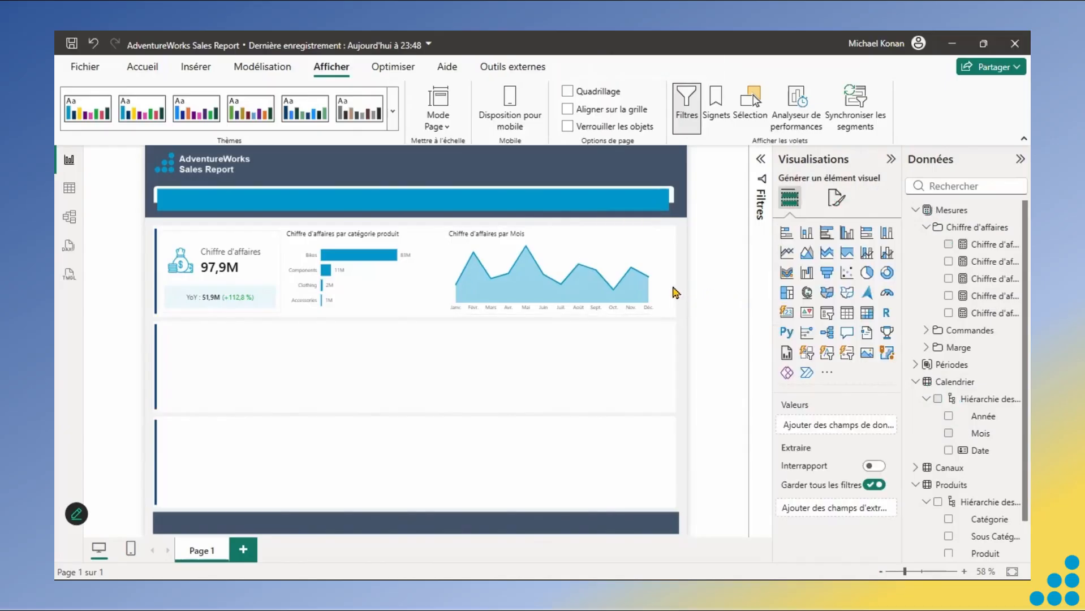
- Change the area chart's title text to "Evolution mensuelle du chiffre d'affaires"
{"action": "left_click", "coordinate": [591, 246]}
{"action": "left_click", "coordinate": [836, 199]}
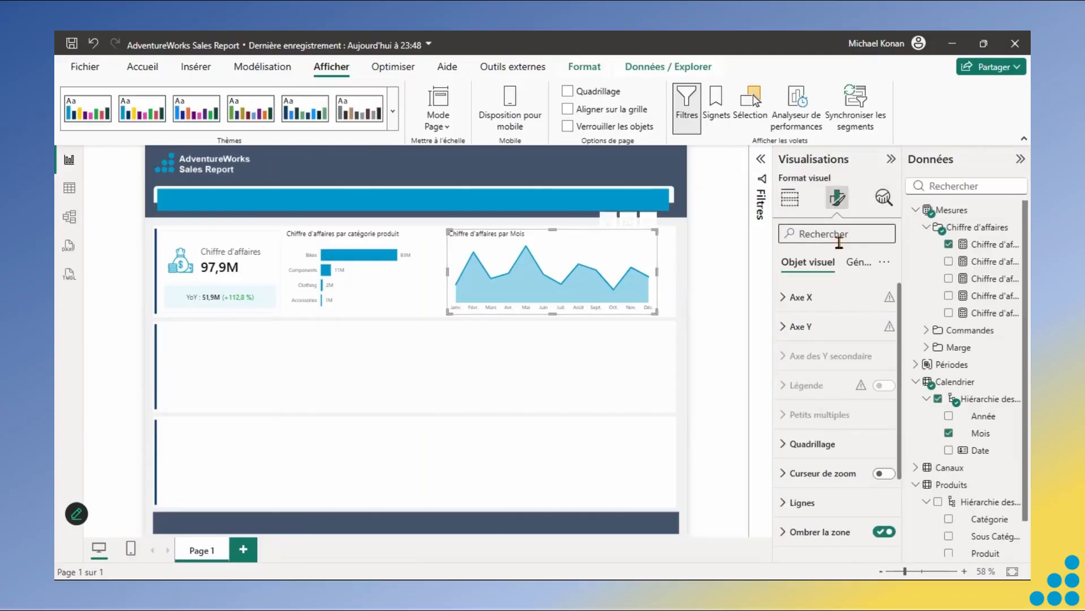
{"action": "left_click", "coordinate": [853, 268]}
{"action": "left_click", "coordinate": [794, 340]}
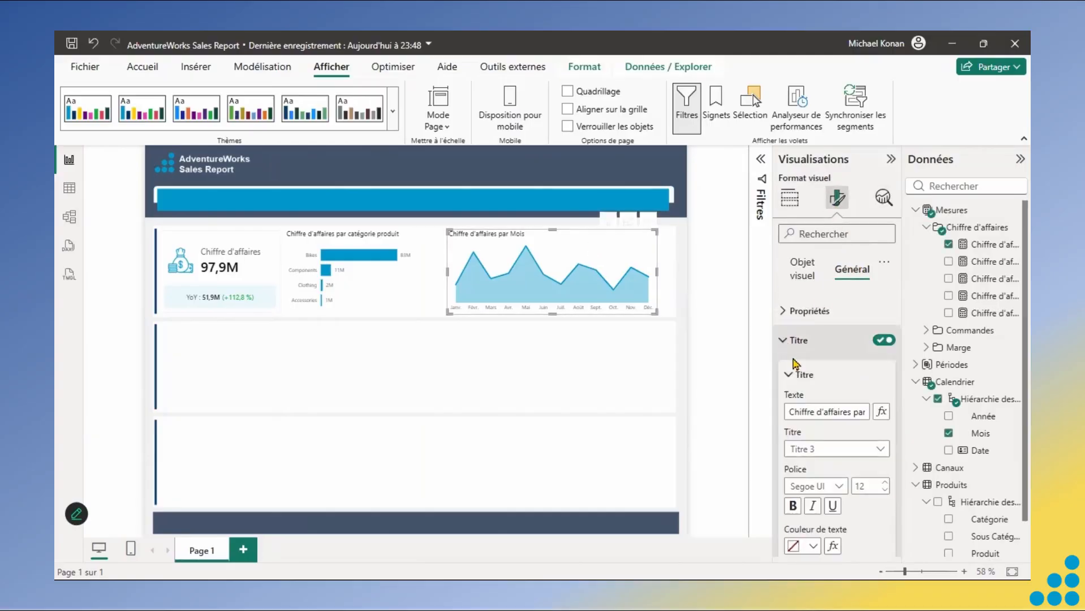
{"action": "double_click", "coordinate": [801, 409]}
{"action": "key", "text": "ctrl+a"}
{"action": "type", "text": "Év"}
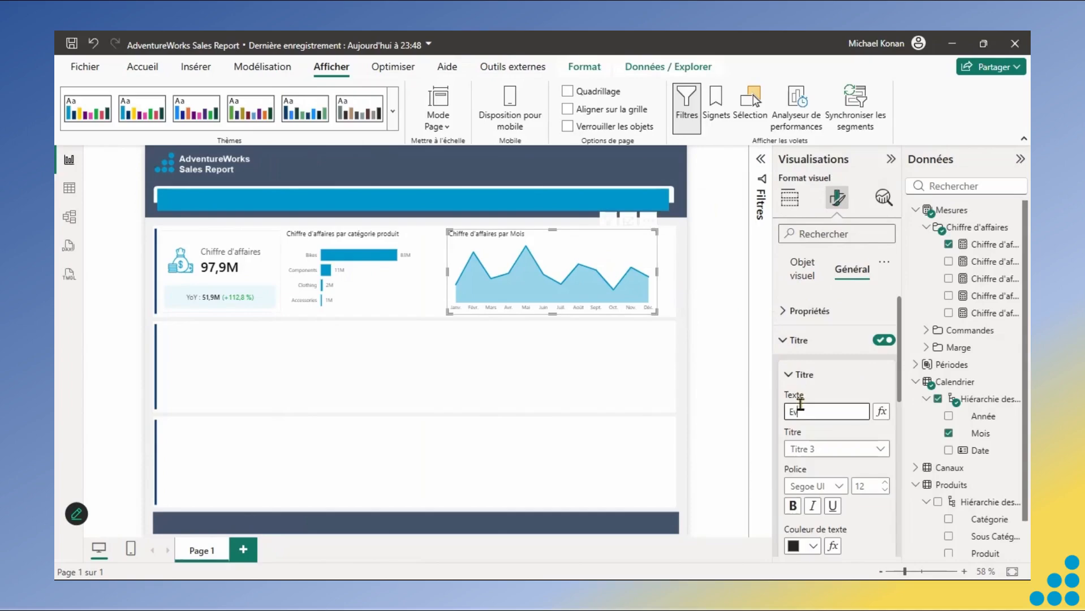
{"action": "type", "text": "olution mensuelle du chiffre d'affaires"}
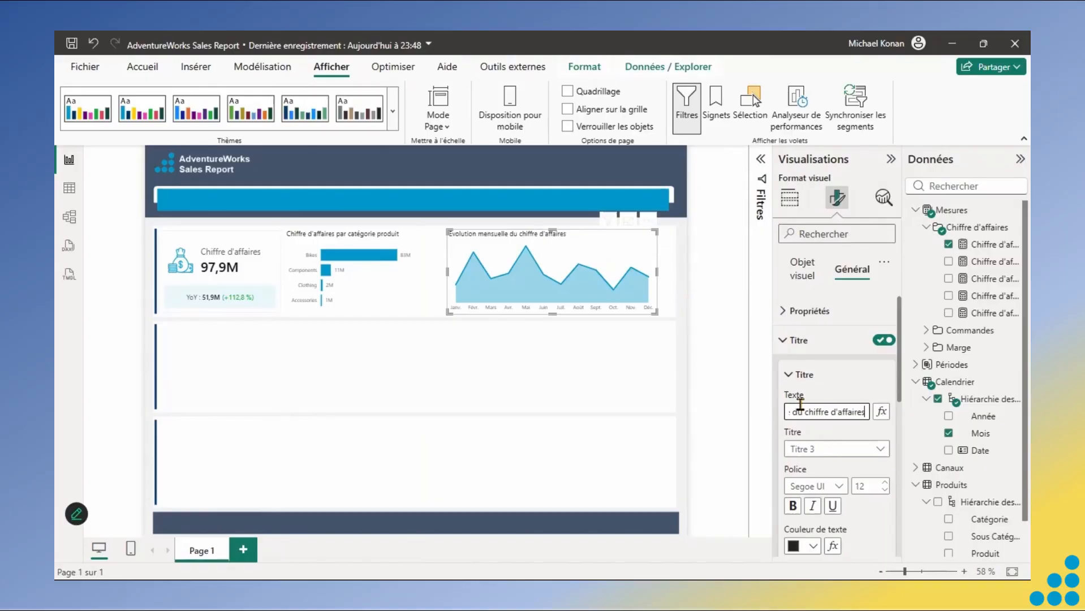
- Set the area chart's width to 500
{"action": "left_click", "coordinate": [782, 342]}
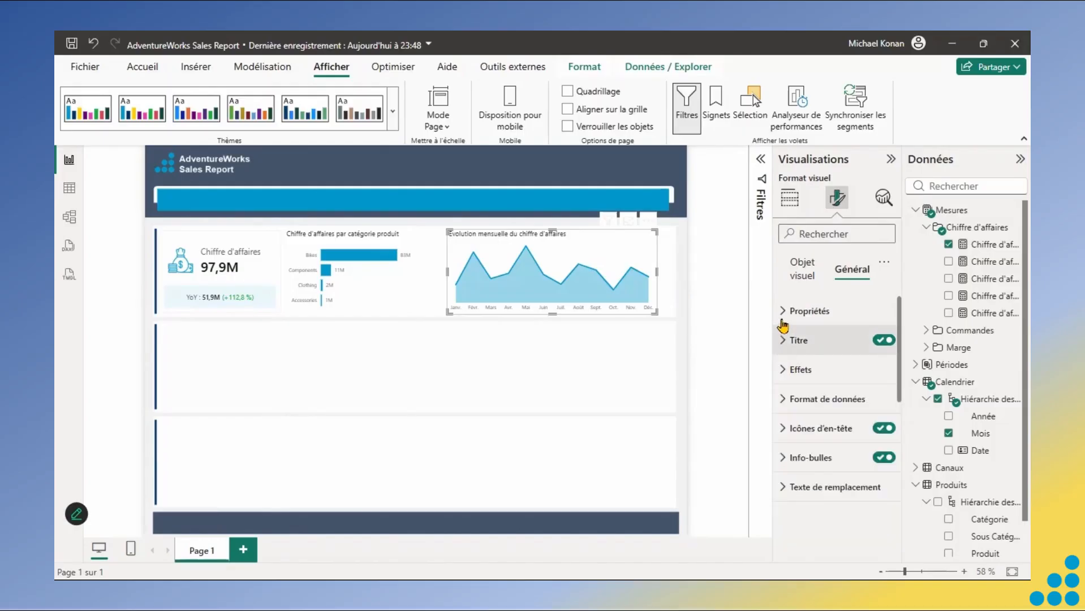
{"action": "left_click", "coordinate": [782, 318]}
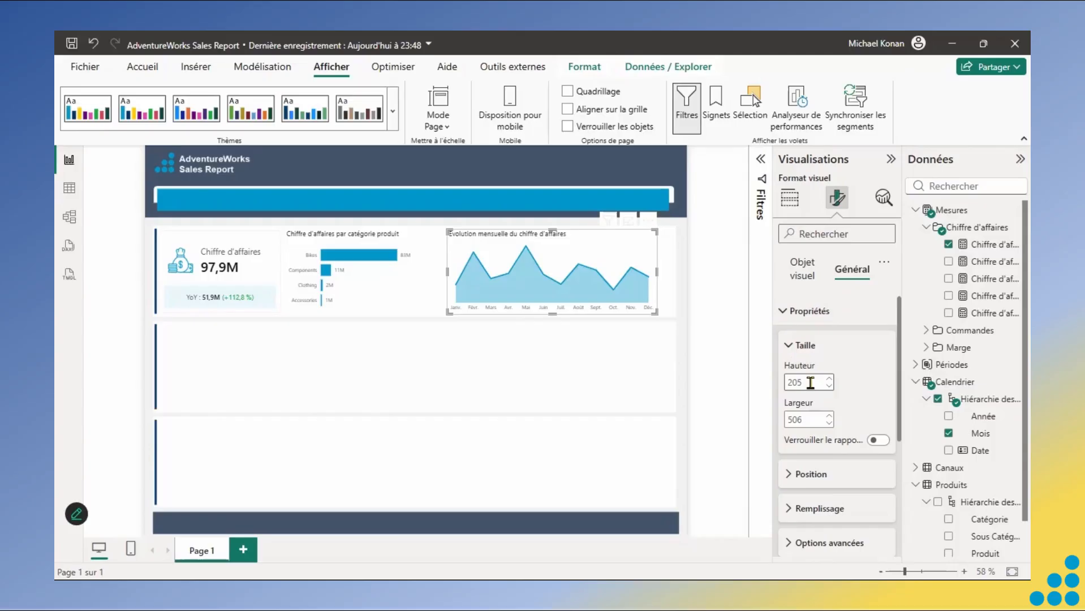
{"action": "double_click", "coordinate": [812, 419]}
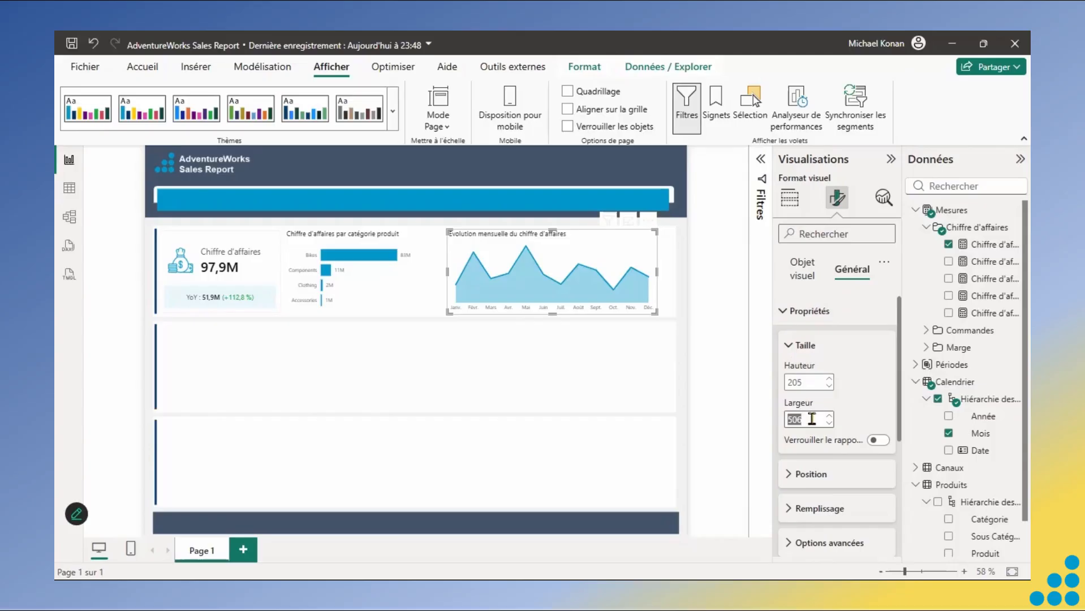
{"action": "type", "text": "500"}
{"action": "key", "text": "Return"}
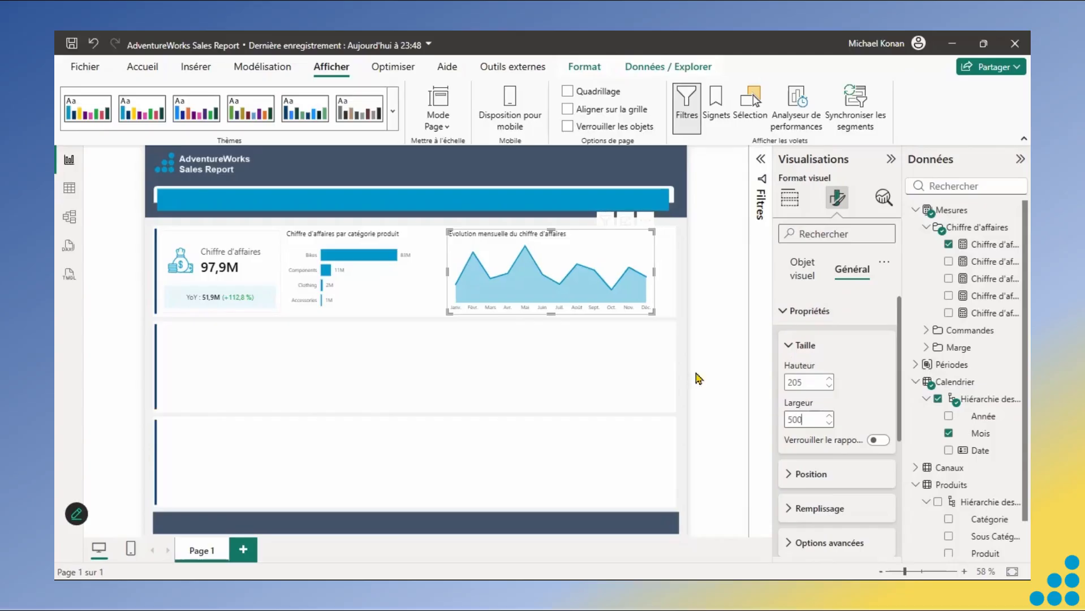
- Compare with the bar chart's width and set the area chart's width to 450
{"action": "left_click", "coordinate": [424, 295]}
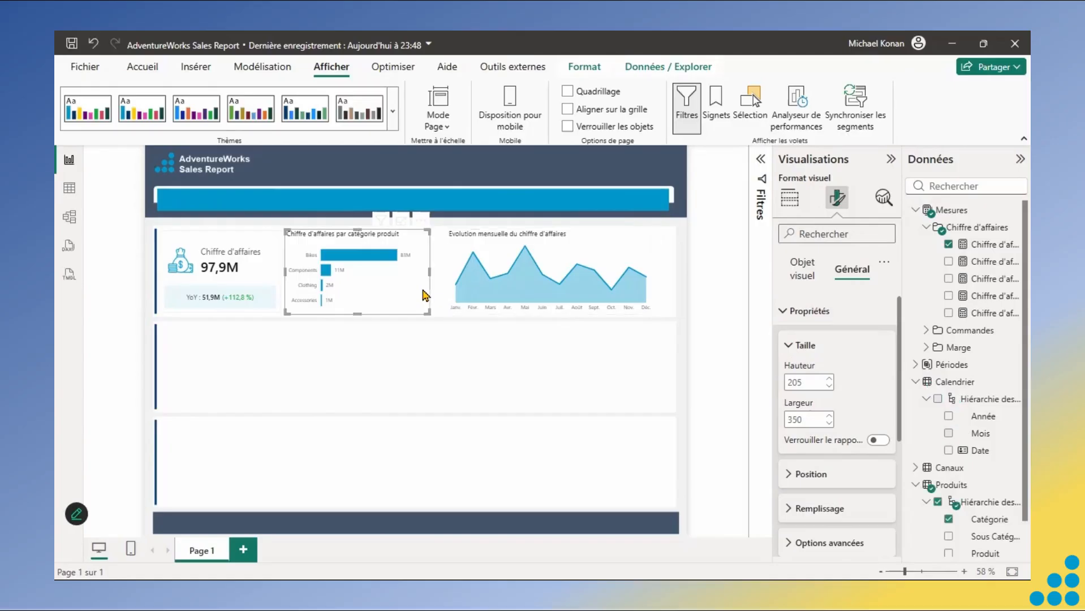
{"action": "left_click", "coordinate": [654, 249]}
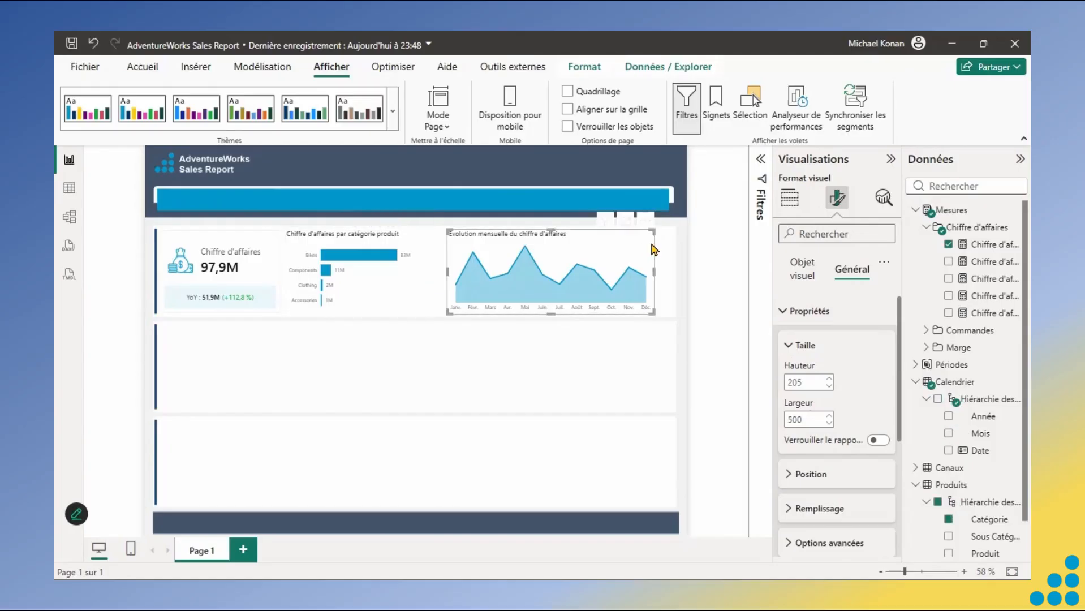
{"action": "left_click", "coordinate": [806, 418]}
{"action": "type", "text": "450"}
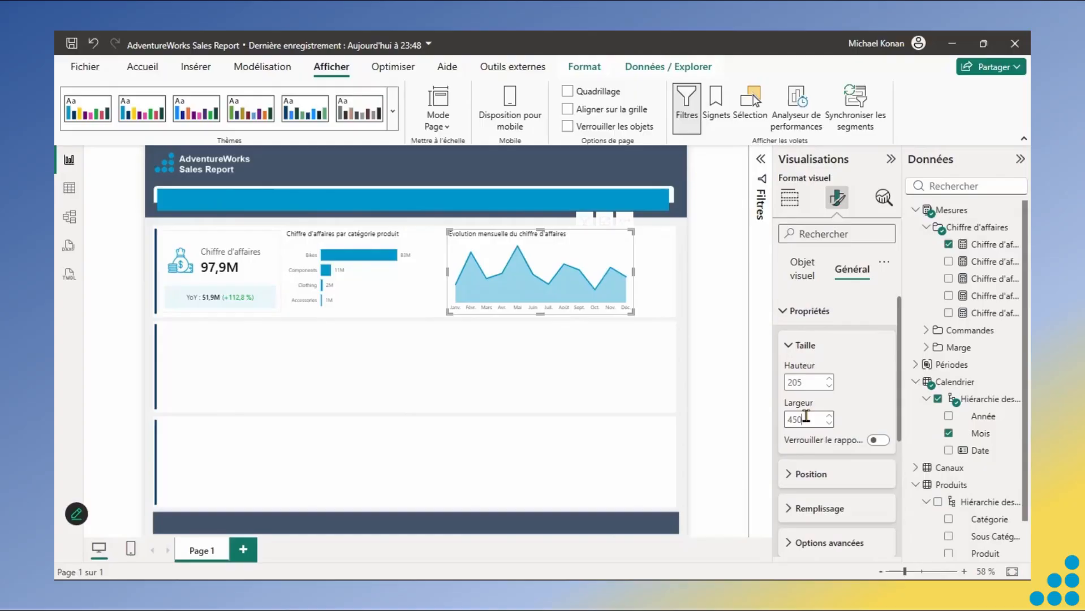
- Move the area chart to horizontal position 810
{"action": "left_click", "coordinate": [789, 475]}
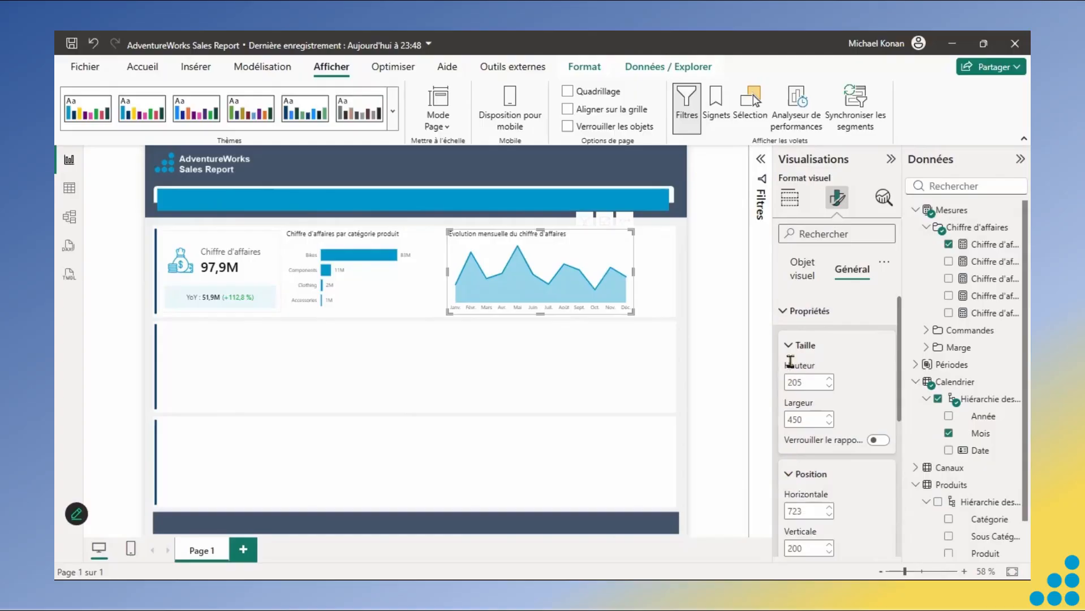
{"action": "left_click", "coordinate": [788, 346]}
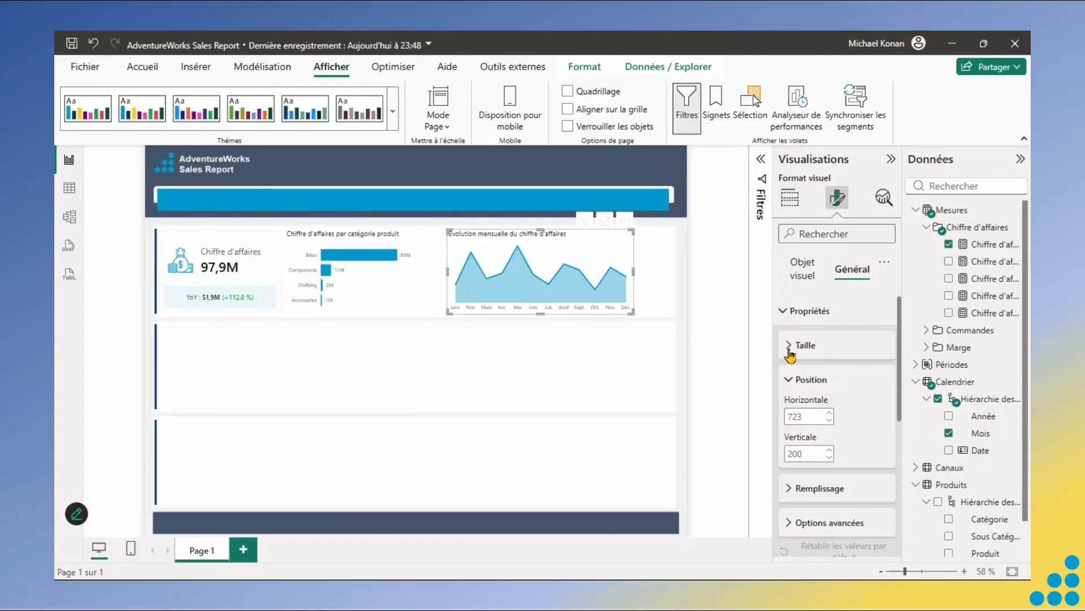
{"action": "double_click", "coordinate": [808, 416]}
{"action": "type", "text": "800"}
{"action": "double_click", "coordinate": [808, 416]}
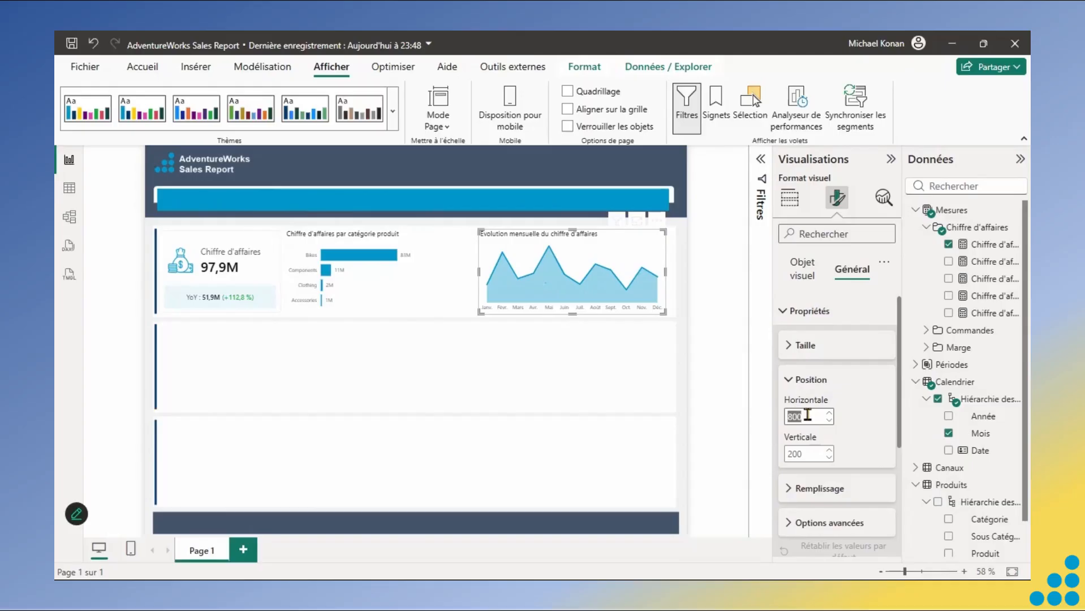
{"action": "type", "text": "8"}
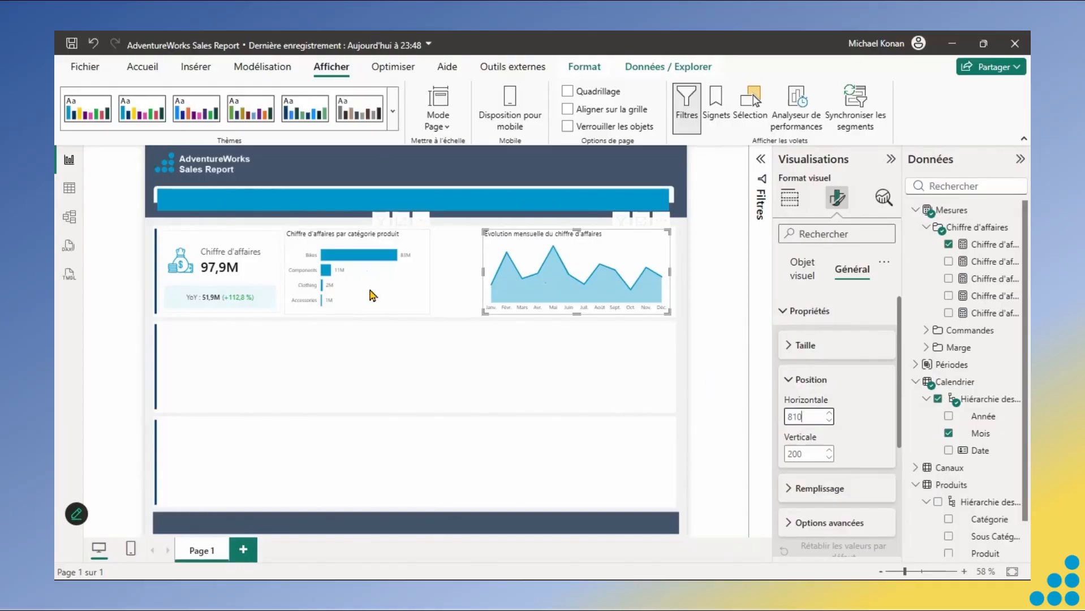
- Check the bar chart's width and set the revenue card's width to 350
{"action": "left_click", "coordinate": [373, 295]}
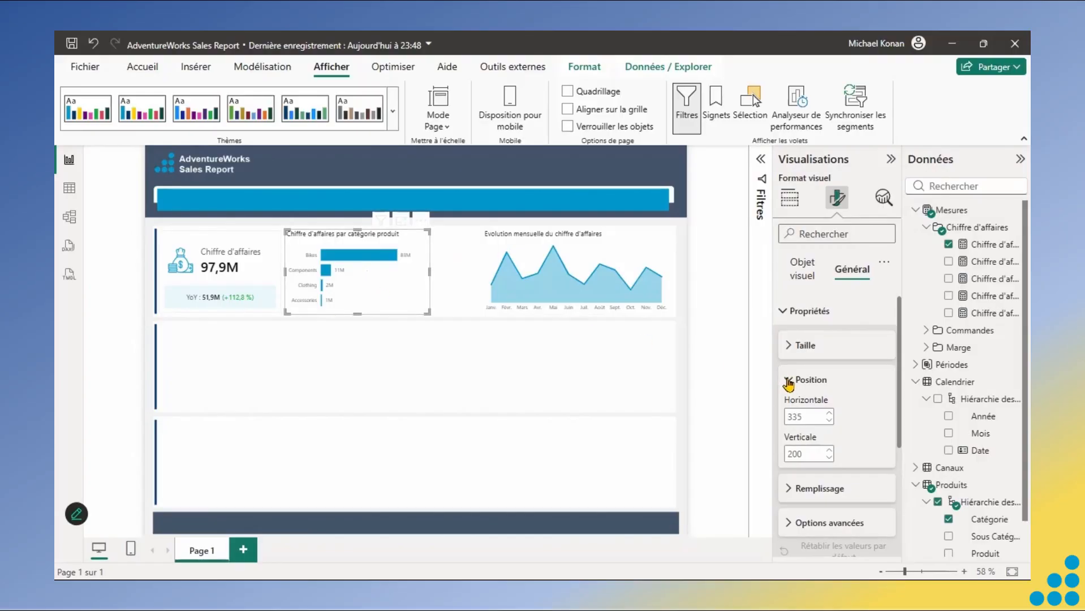
{"action": "left_click", "coordinate": [790, 347]}
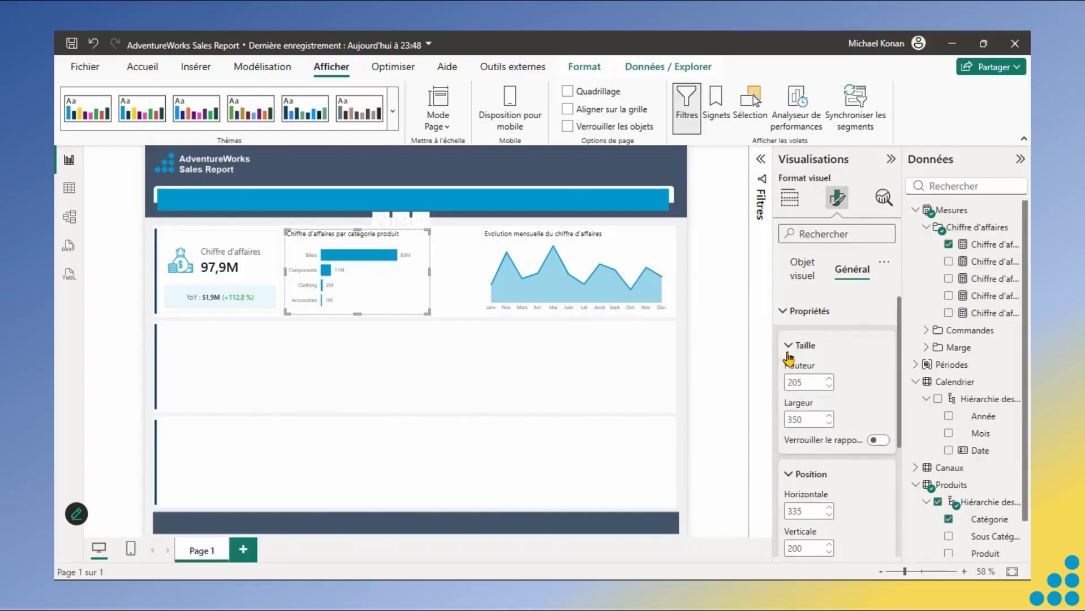
{"action": "double_click", "coordinate": [810, 419]}
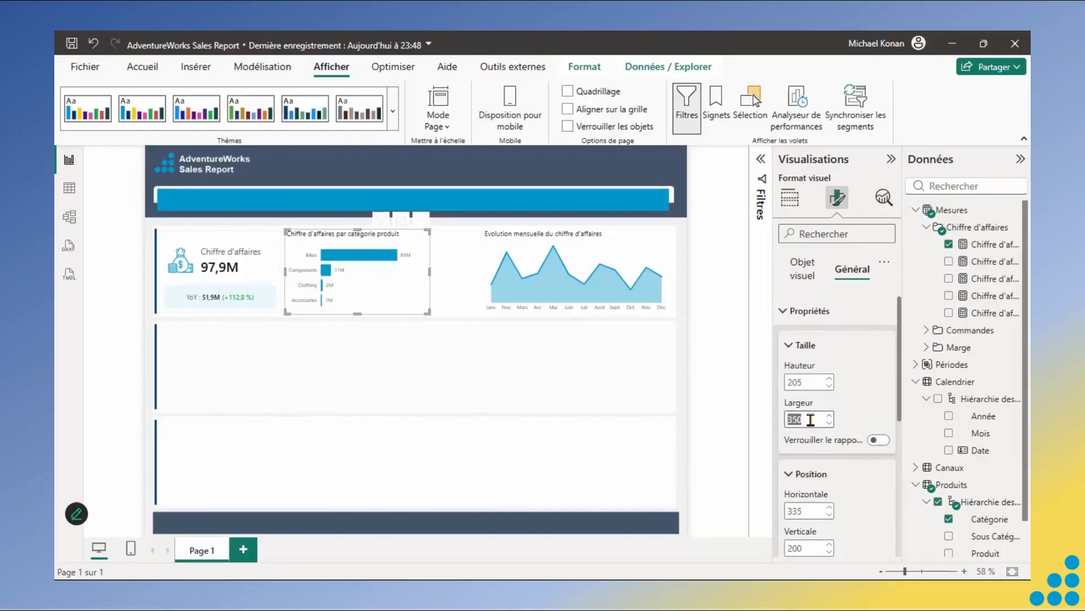
{"action": "left_click", "coordinate": [265, 247]}
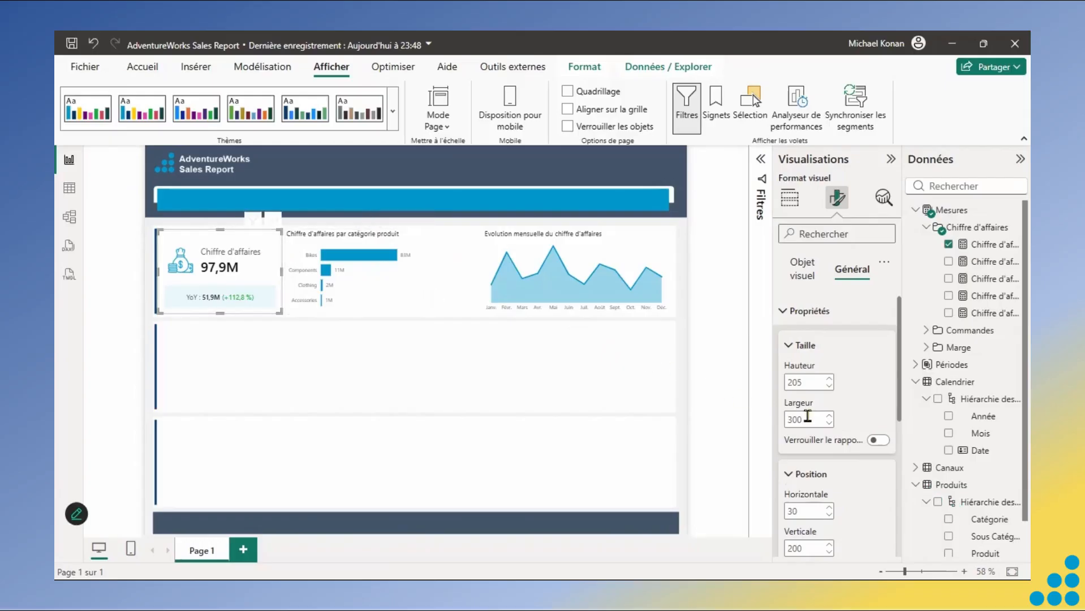
{"action": "double_click", "coordinate": [809, 420]}
{"action": "type", "text": "350"}
{"action": "key", "text": "Return"}
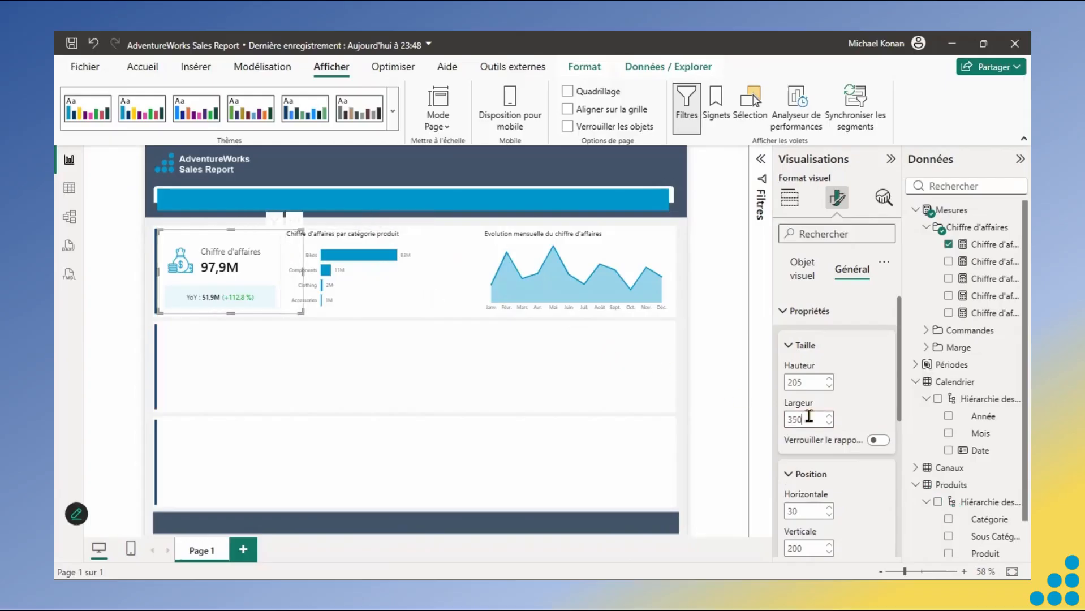
- Select the revenue card, bar chart and area chart together and distribute them horizontally
{"action": "left_click", "coordinate": [394, 291]}
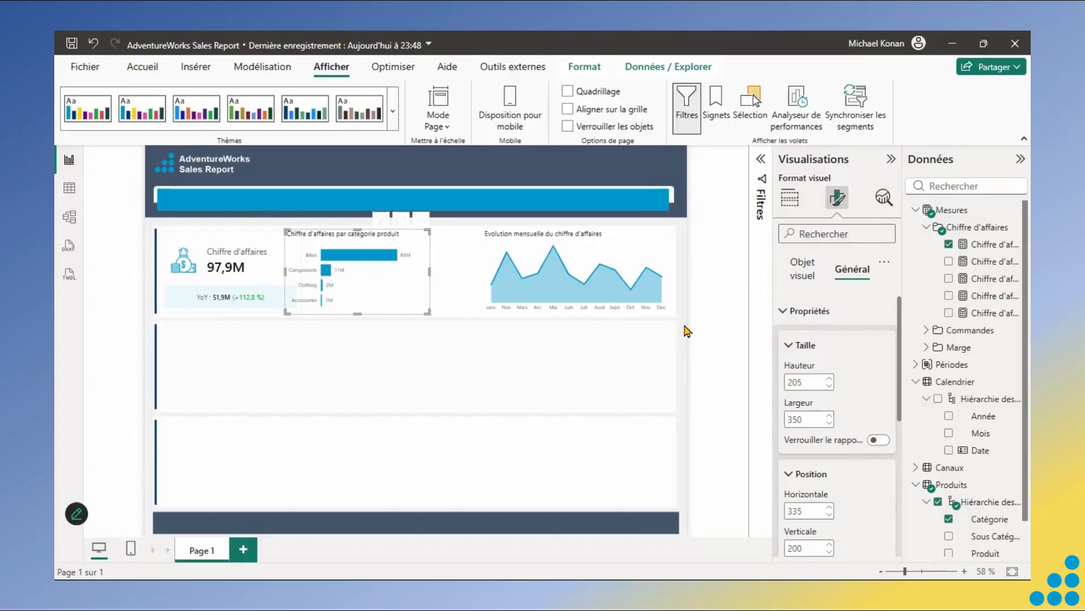
{"action": "left_click_drag", "start_coordinate": [686, 327], "coordinate": [92, 225]}
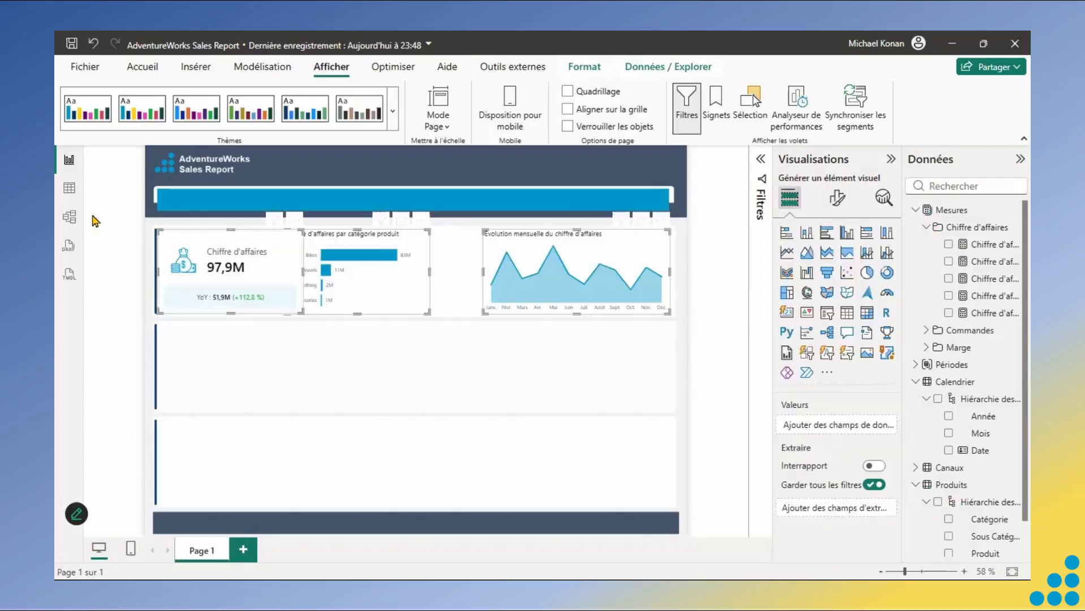
{"action": "left_click", "coordinate": [563, 68]}
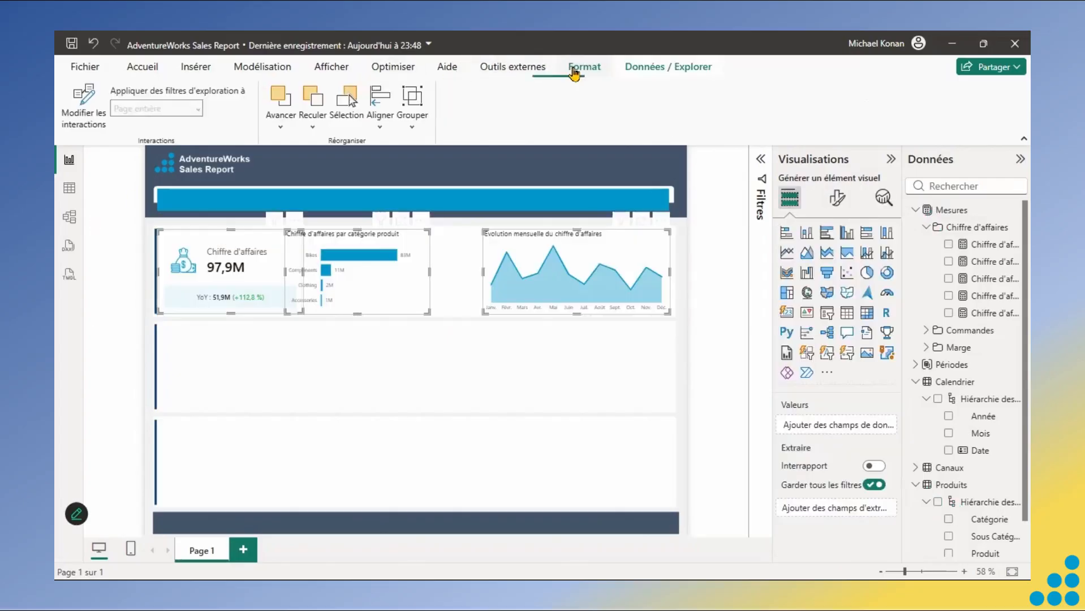
{"action": "left_click", "coordinate": [379, 134]}
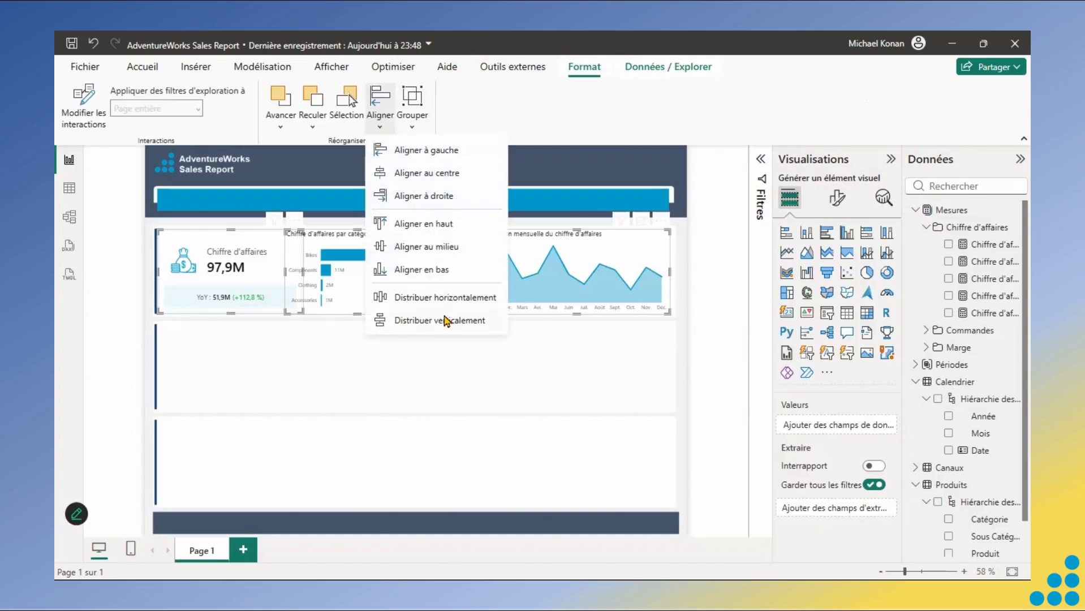
{"action": "left_click", "coordinate": [421, 299]}
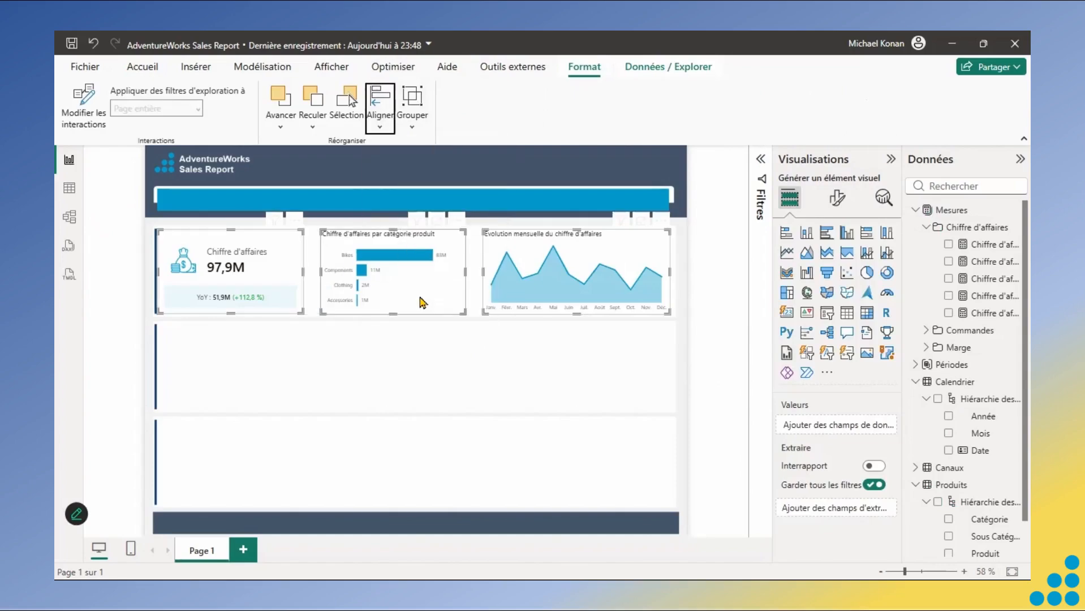
{"action": "left_click", "coordinate": [460, 372]}
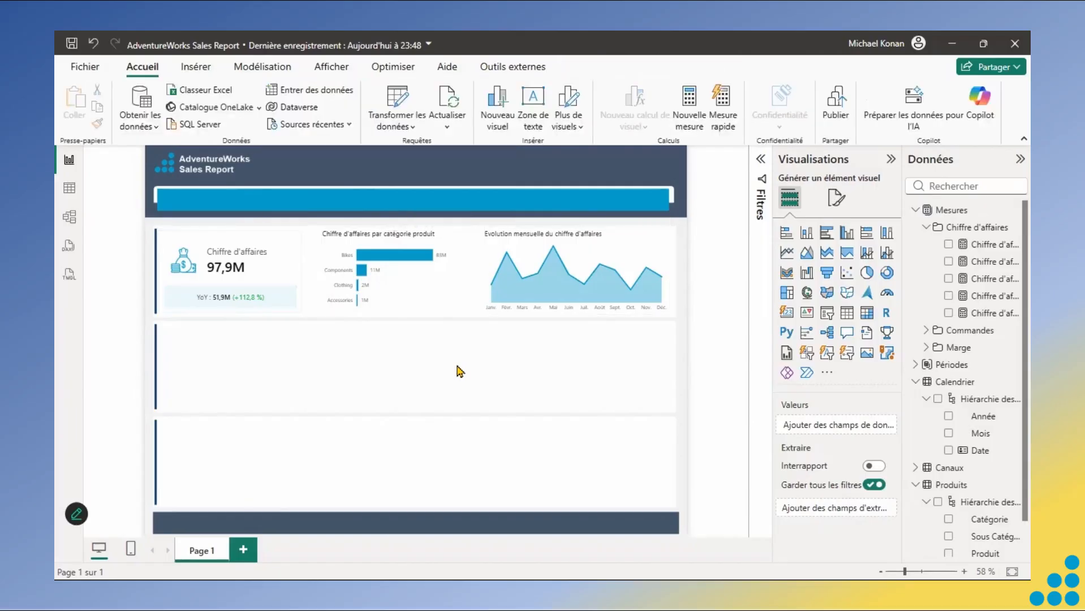
- Turn off the background effect of the revenue card and deselect it
{"action": "left_click", "coordinate": [296, 260]}
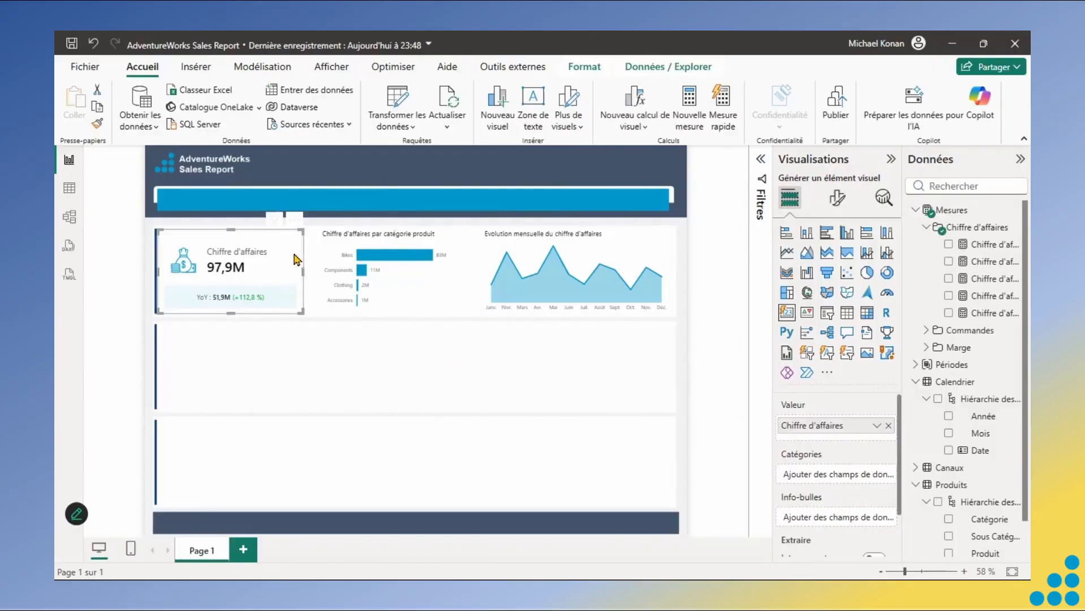
{"action": "left_click", "coordinate": [834, 198]}
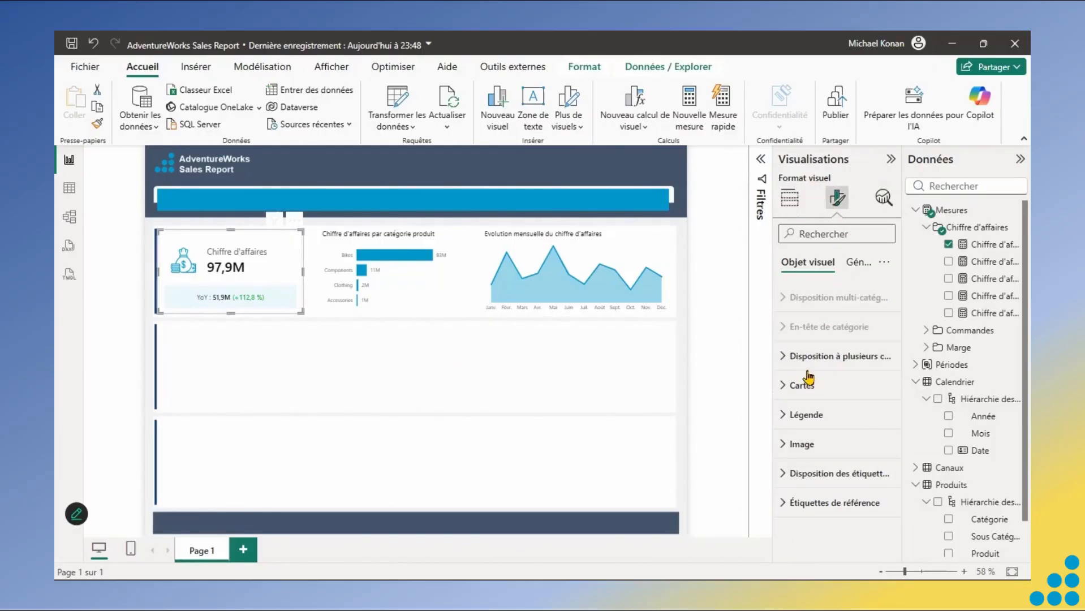
{"action": "left_click", "coordinate": [857, 264]}
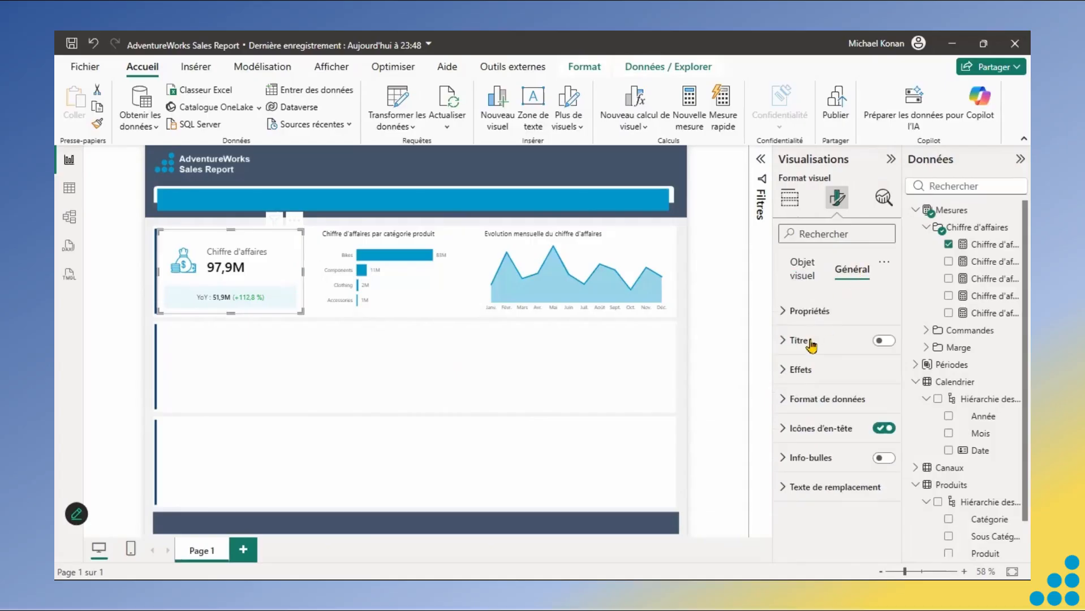
{"action": "left_click", "coordinate": [792, 371]}
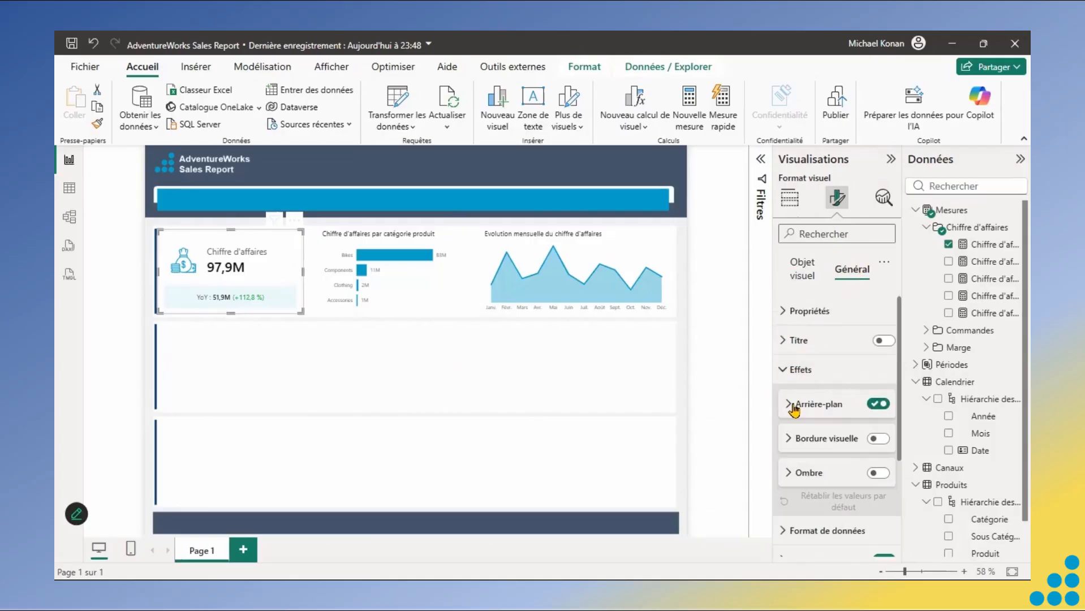
{"action": "left_click", "coordinate": [880, 405]}
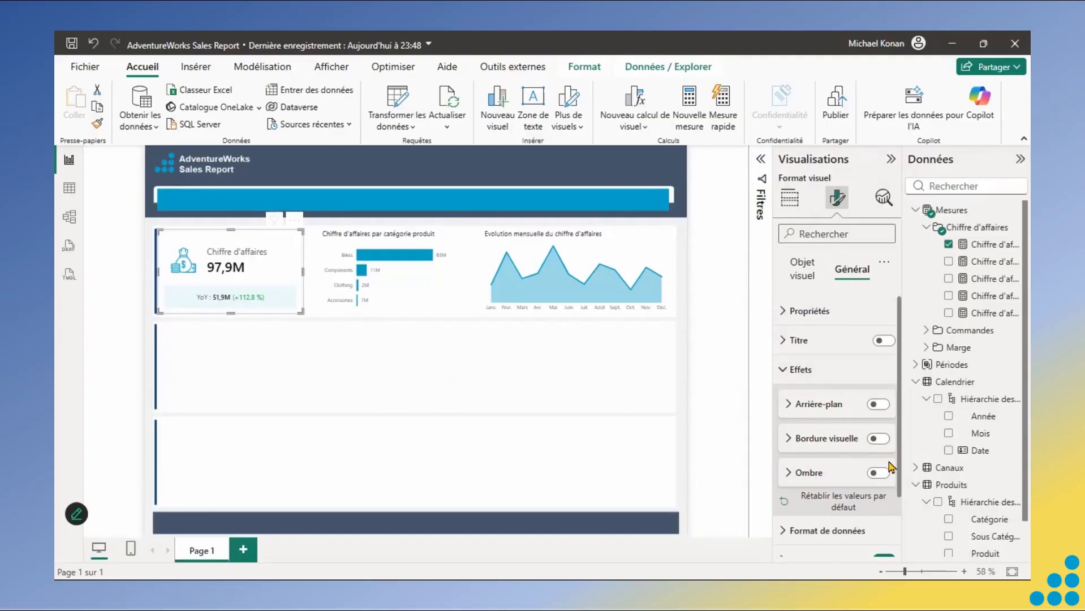
{"action": "left_click", "coordinate": [784, 373]}
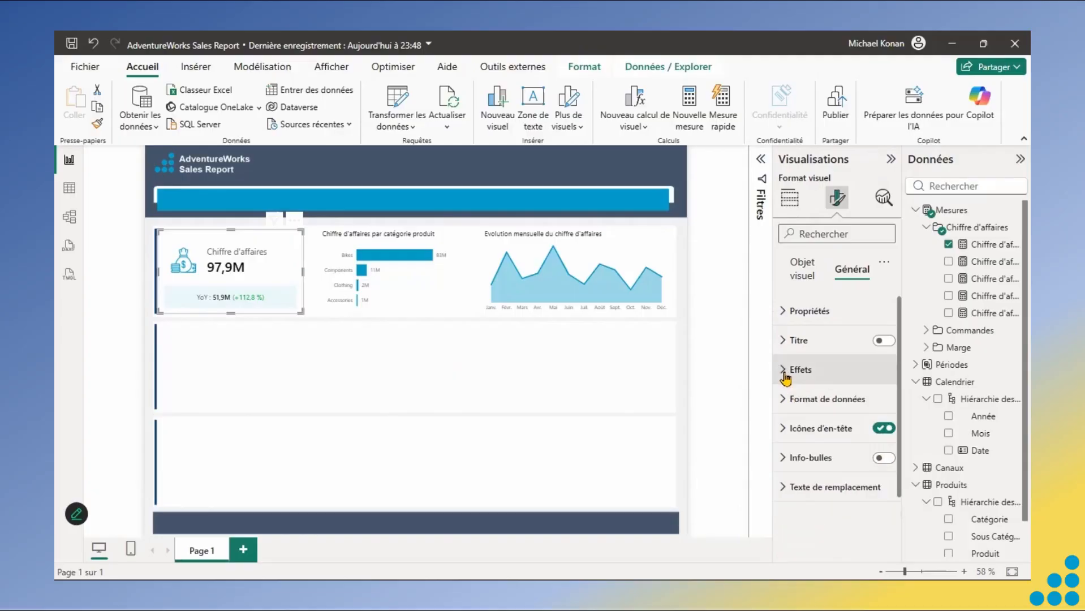
{"action": "left_click", "coordinate": [388, 360]}
- Turn off the border in the revenue visual's card settings and reselect the visual
{"action": "left_click", "coordinate": [255, 264]}
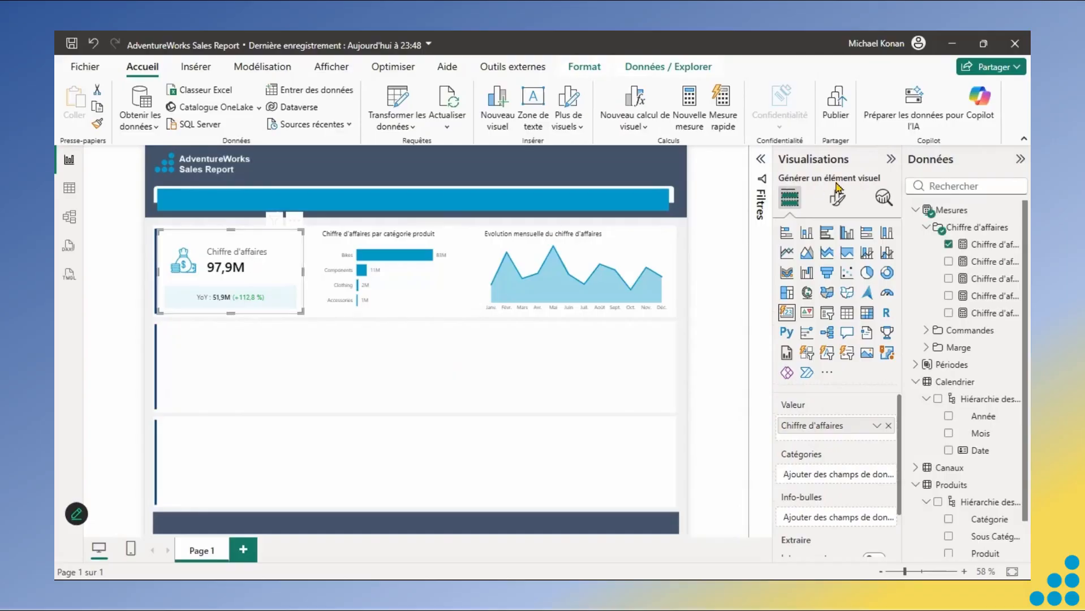
{"action": "left_click", "coordinate": [839, 199]}
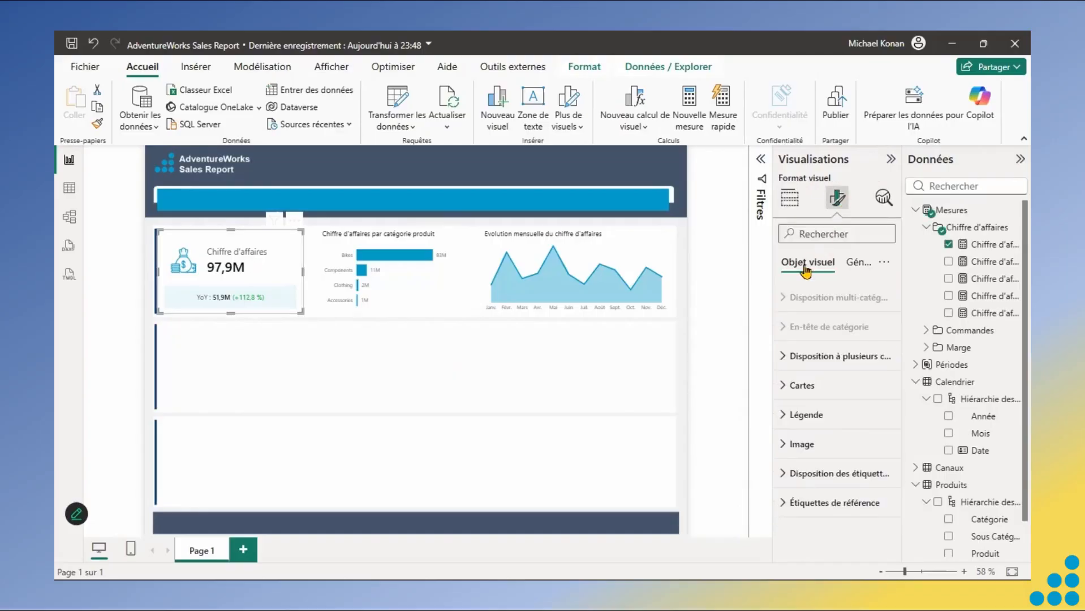
{"action": "left_click", "coordinate": [785, 388]}
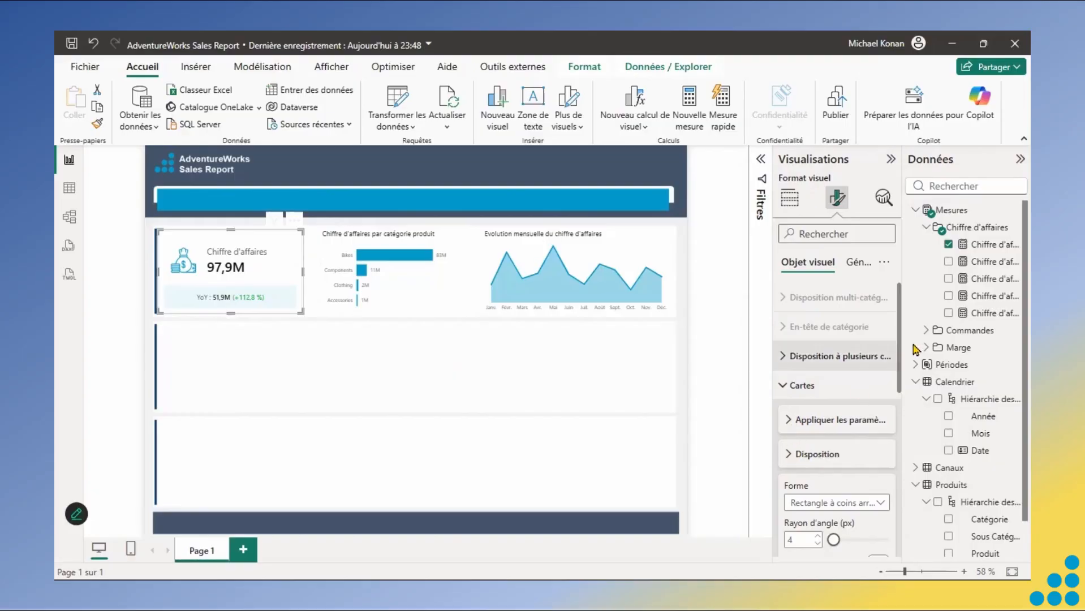
{"action": "scroll", "coordinate": [904, 434], "scroll_direction": "down", "scroll_amount": 2}
{"action": "scroll", "coordinate": [903, 434], "scroll_direction": "down", "scroll_amount": 5}
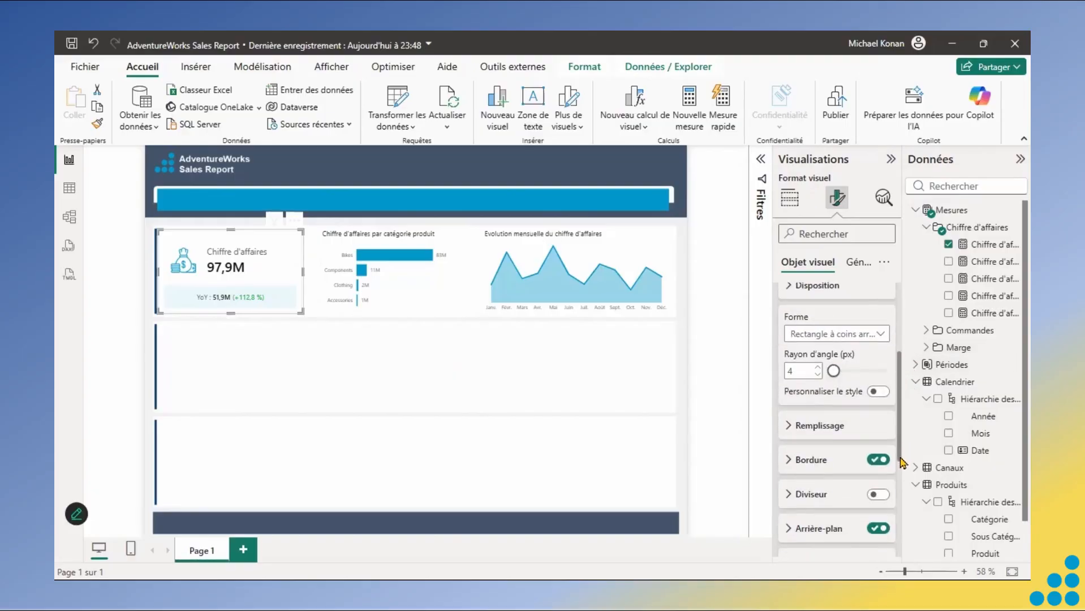
{"action": "left_click", "coordinate": [878, 430]}
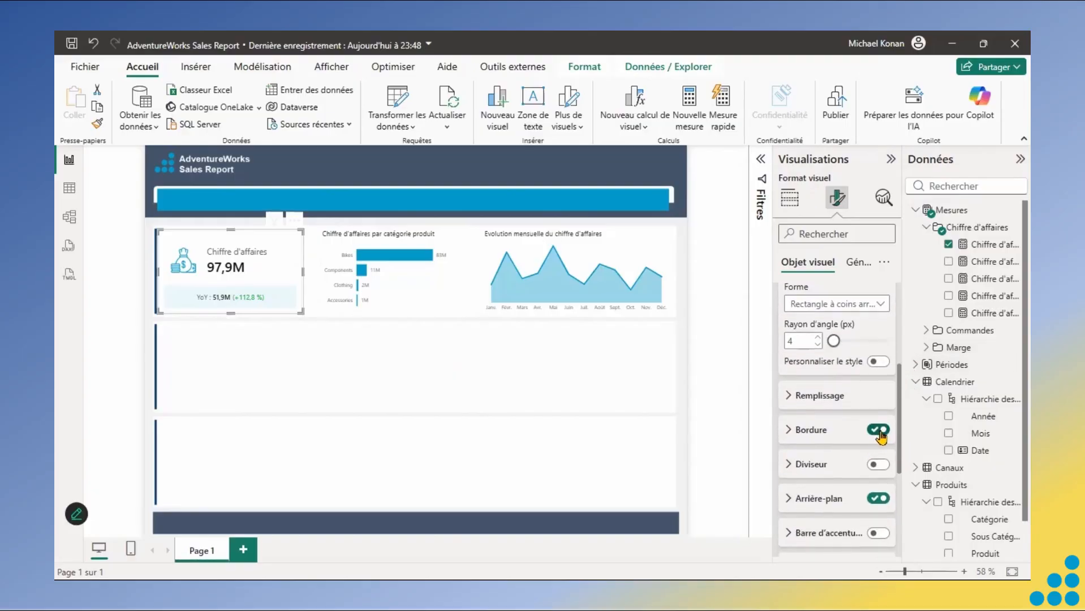
{"action": "left_click", "coordinate": [428, 373]}
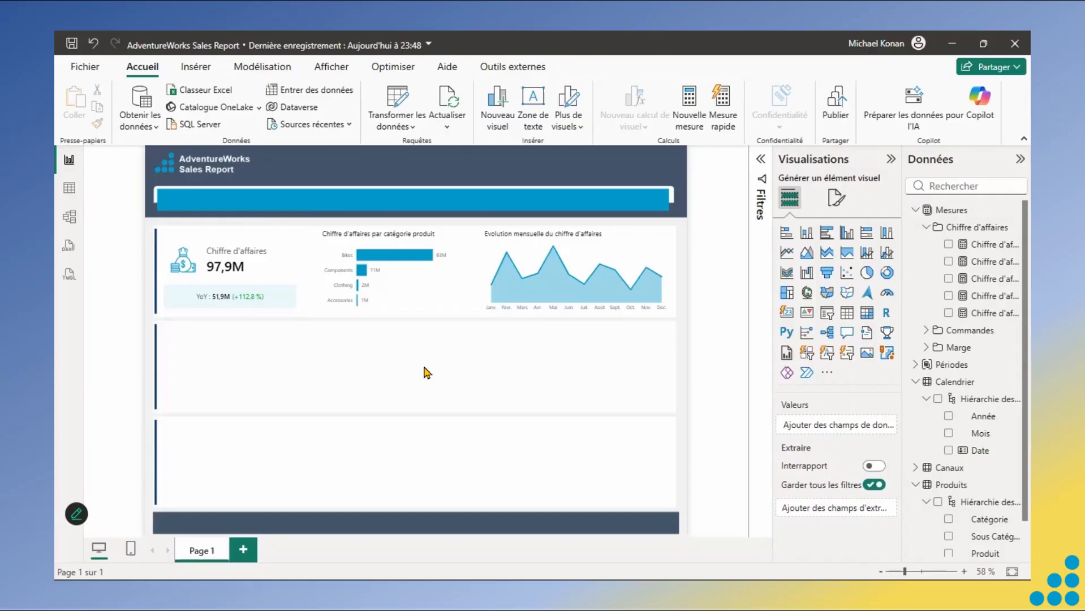
{"action": "left_click", "coordinate": [276, 262]}
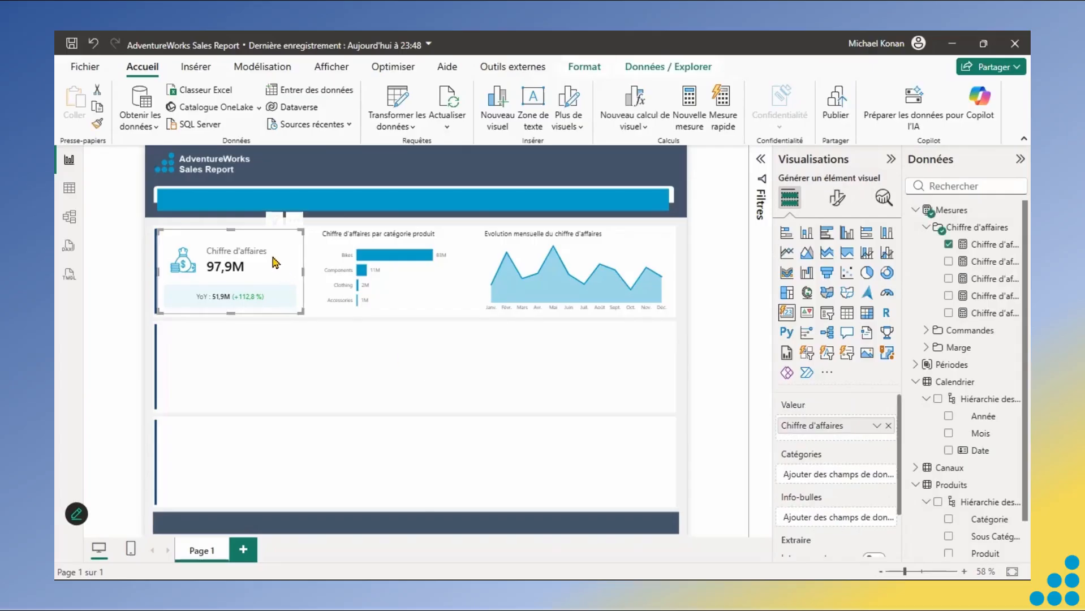
- Turn off the label in the revenue card's callout settings
{"action": "left_click", "coordinate": [382, 240]}
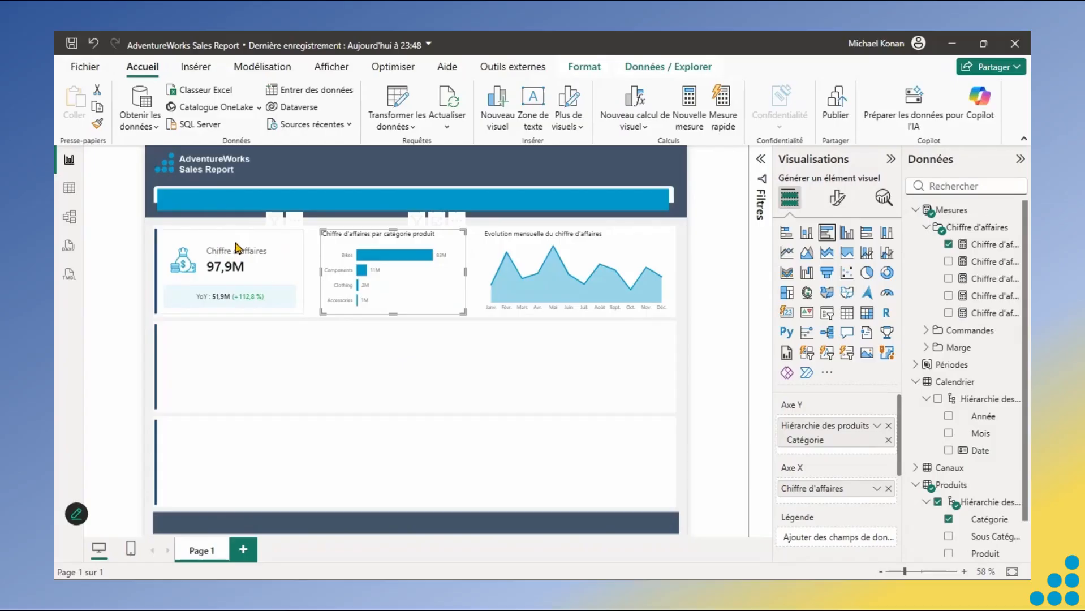
{"action": "left_click", "coordinate": [236, 247]}
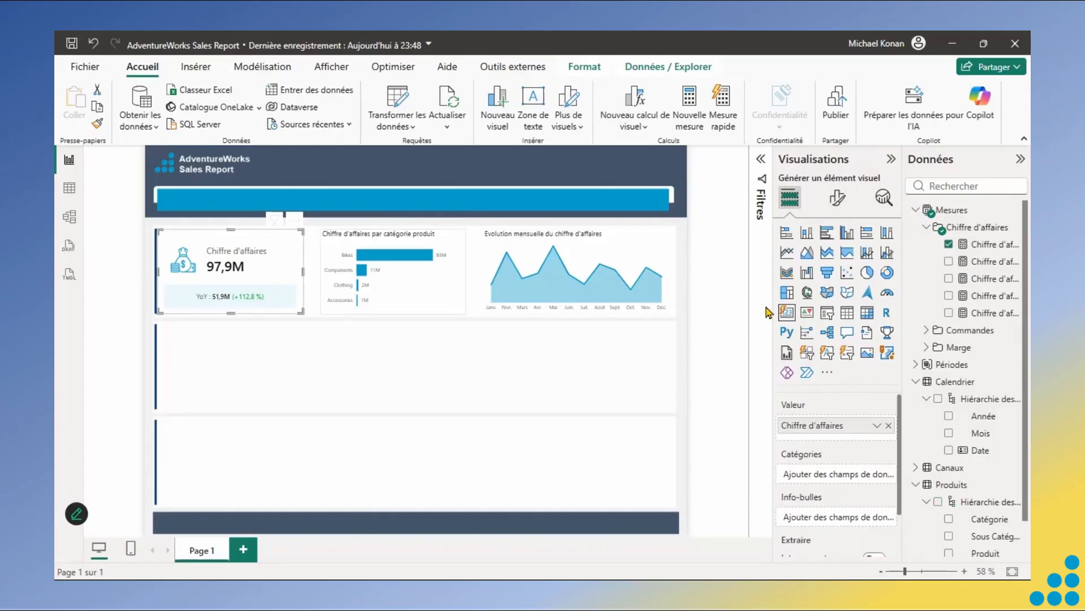
{"action": "left_click", "coordinate": [838, 203]}
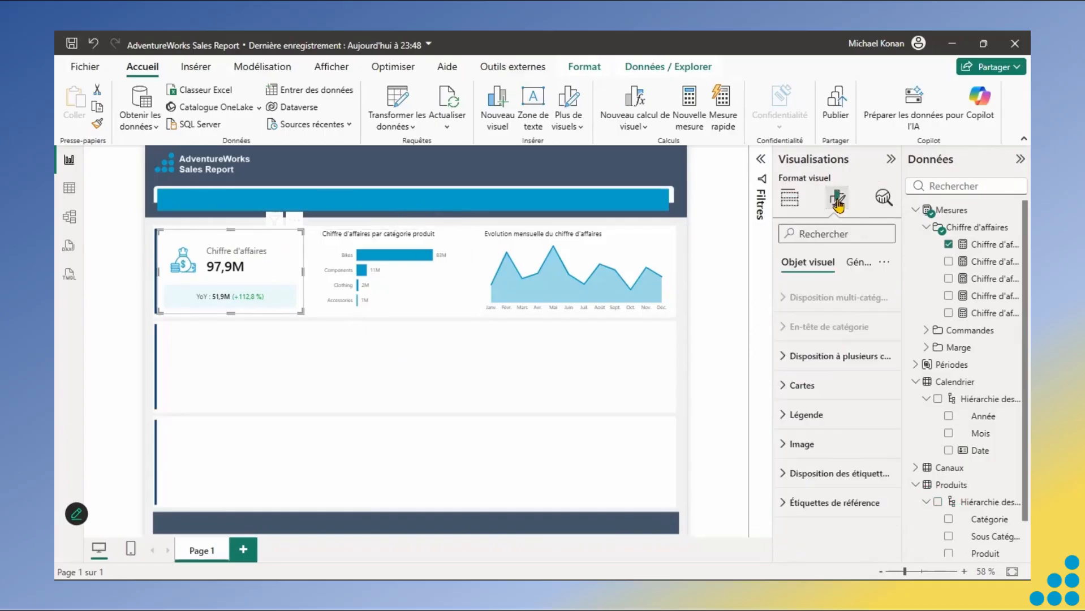
{"action": "left_click", "coordinate": [803, 414]}
{"action": "left_click", "coordinate": [796, 451]}
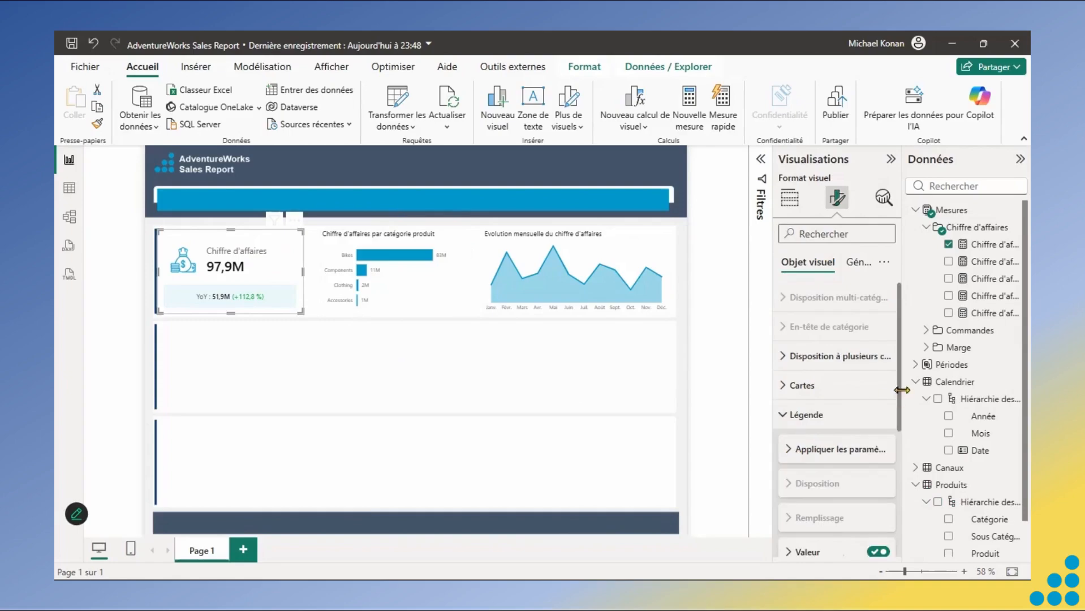
{"action": "scroll", "coordinate": [899, 426], "scroll_direction": "down", "scroll_amount": 3}
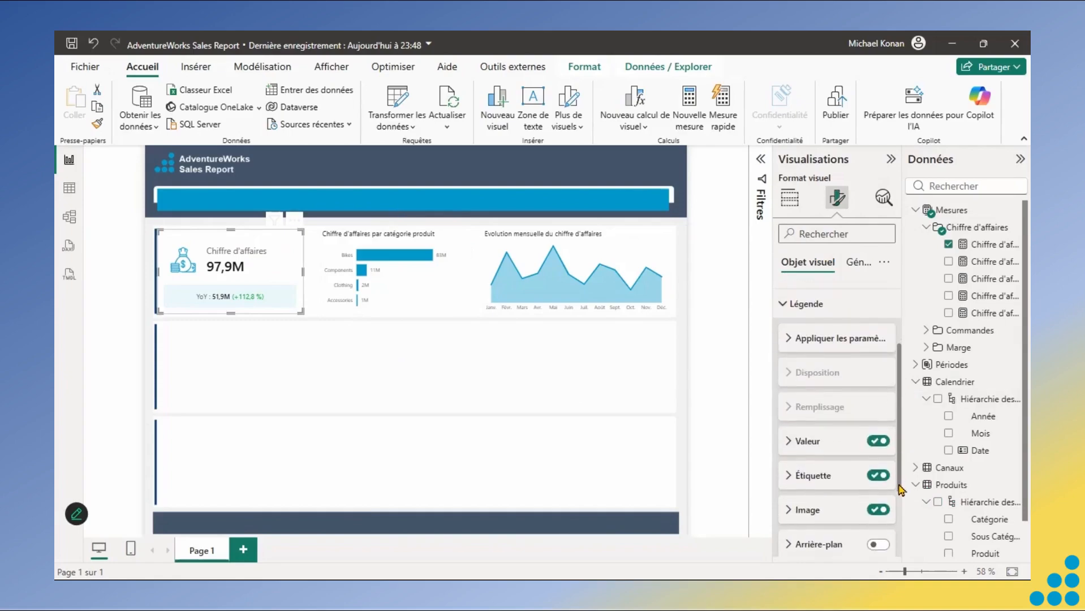
{"action": "left_click", "coordinate": [878, 469]}
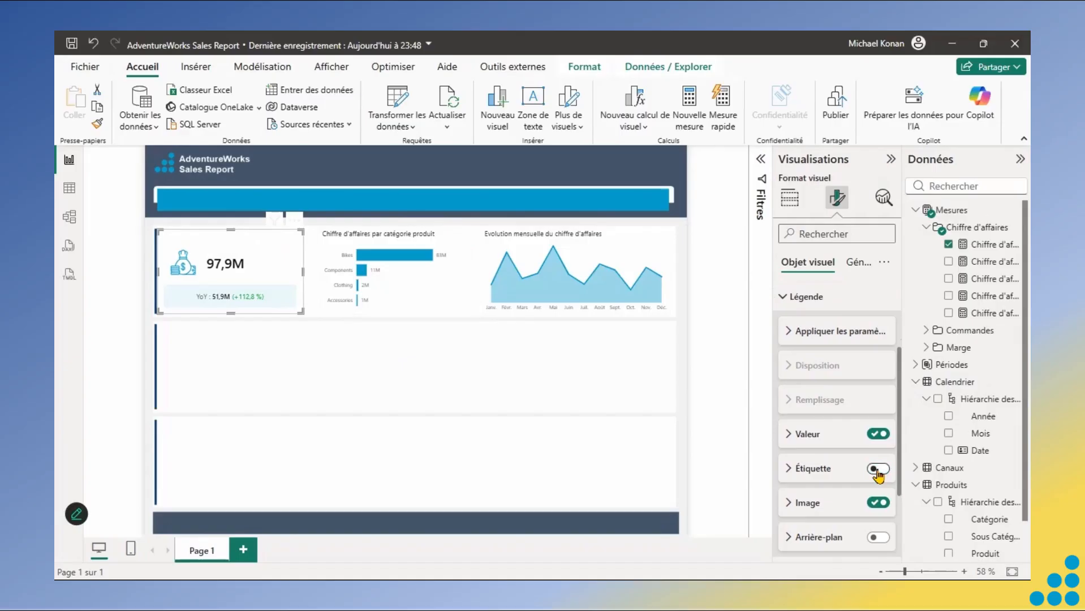
- Turn on the revenue card's title with the text "Chiffre d'affaires" at font size 16 and deselect the card
{"action": "left_click", "coordinate": [856, 264]}
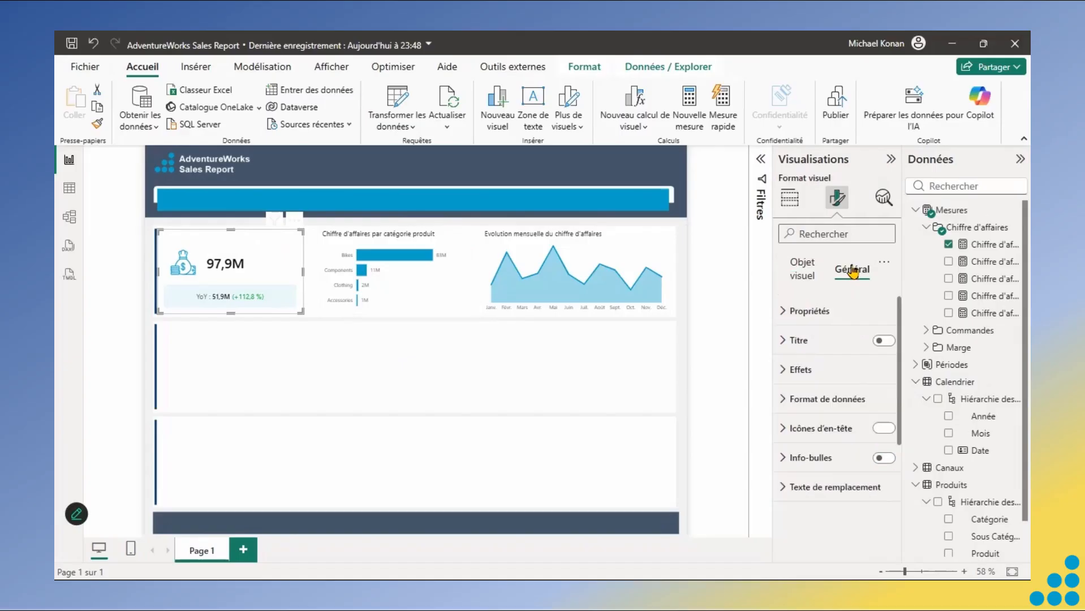
{"action": "left_click", "coordinate": [885, 339]}
{"action": "left_click", "coordinate": [786, 341]}
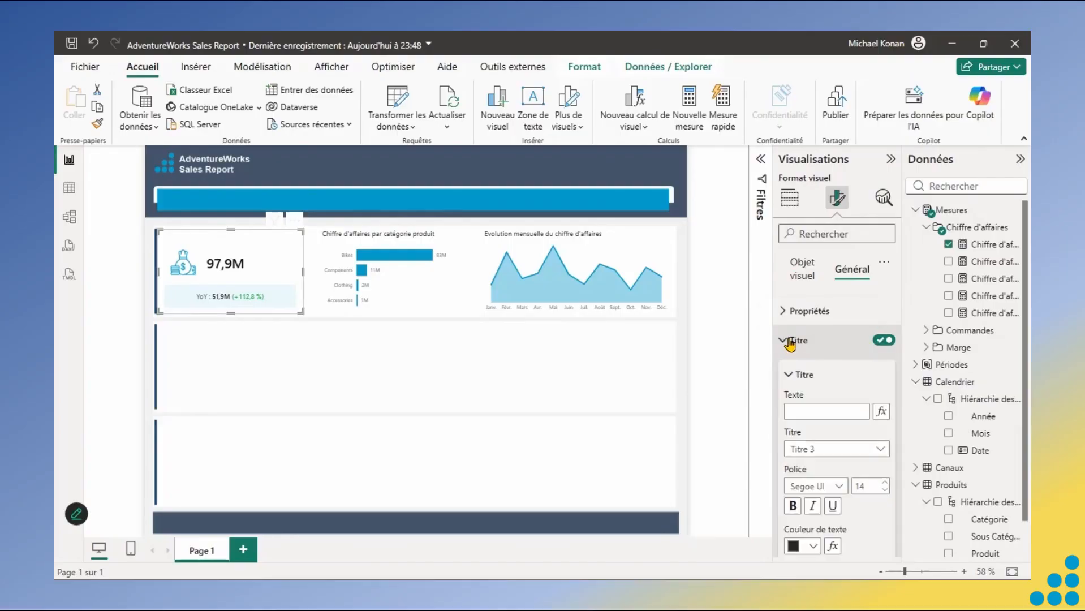
{"action": "left_click", "coordinate": [818, 411]}
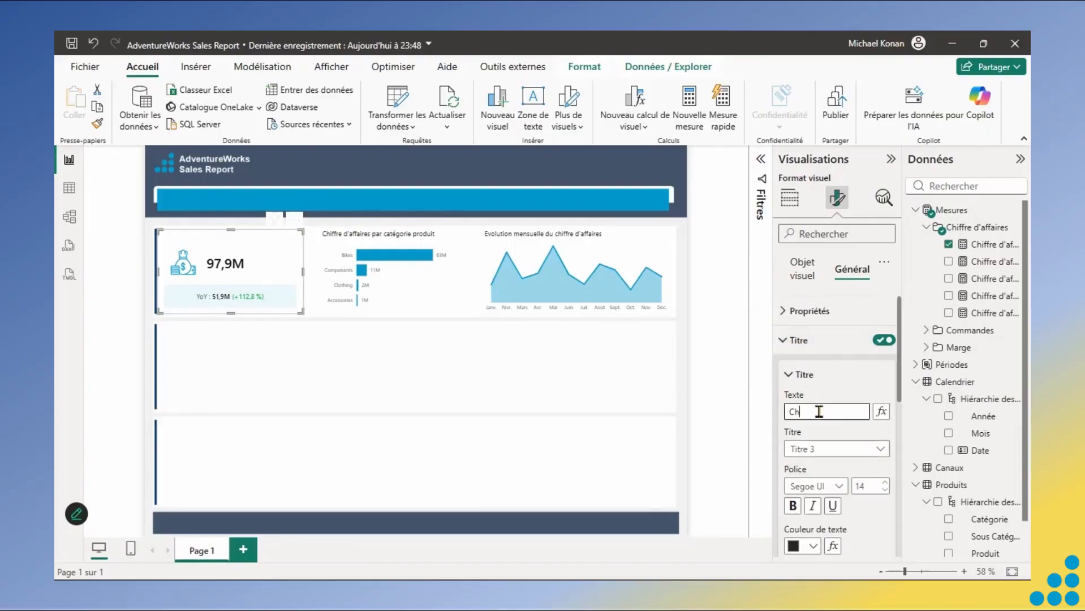
{"action": "type", "text": "Chiffre d'affaires"}
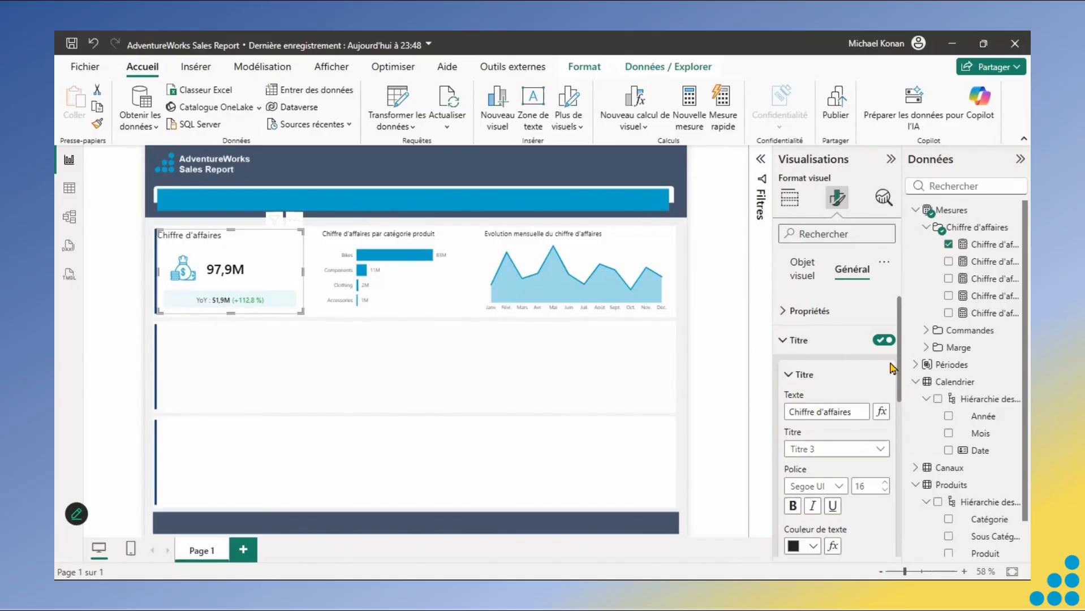
{"action": "left_click", "coordinate": [785, 342]}
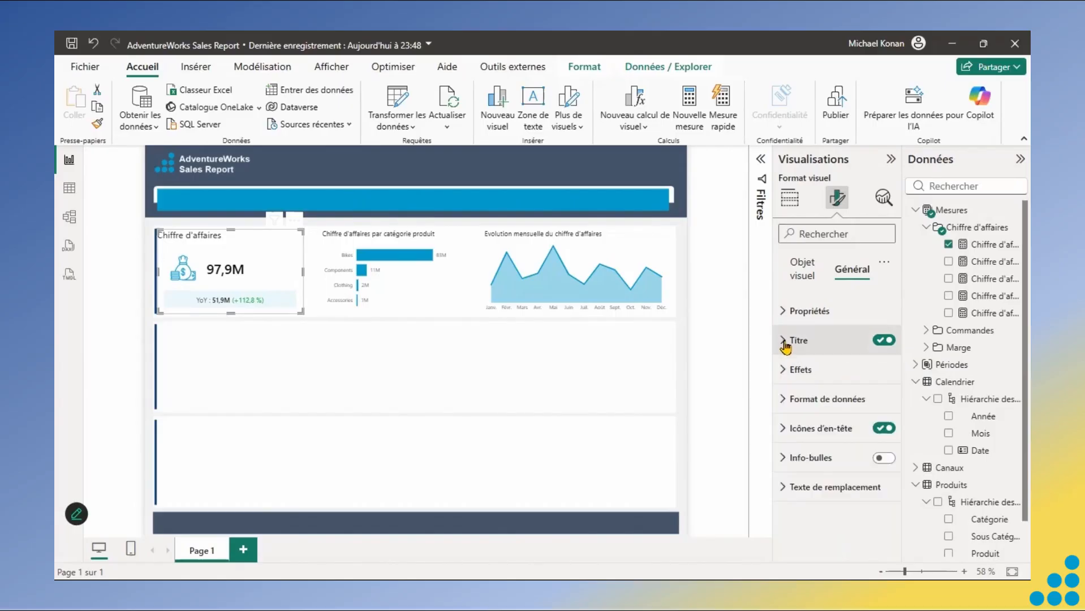
{"action": "left_click", "coordinate": [341, 363]}
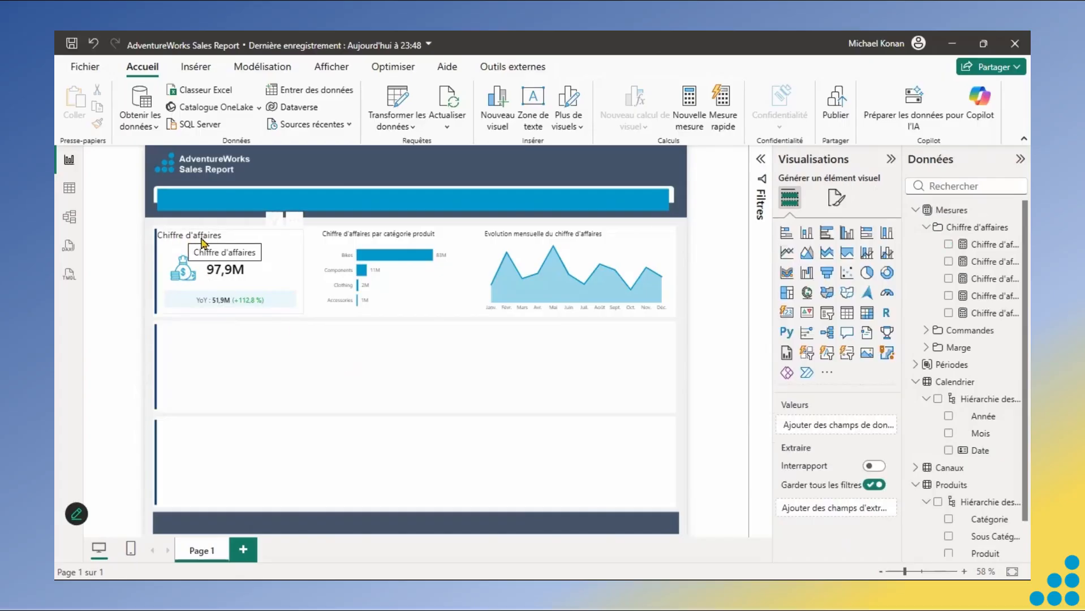
- Set the revenue card's left padding to 10 and deselect the card
{"action": "left_click", "coordinate": [230, 241]}
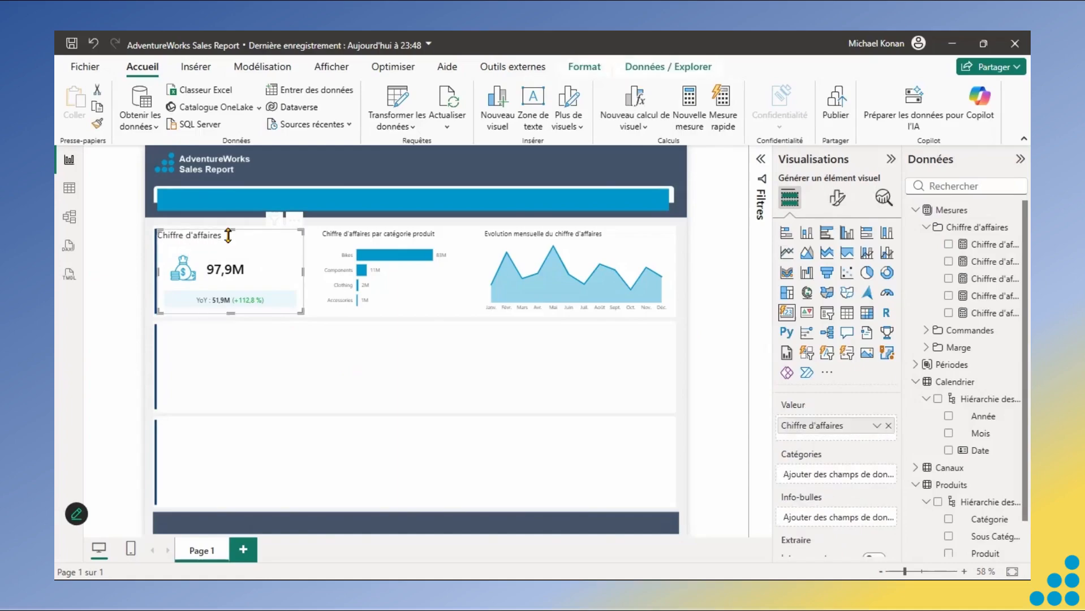
{"action": "left_click", "coordinate": [836, 199]}
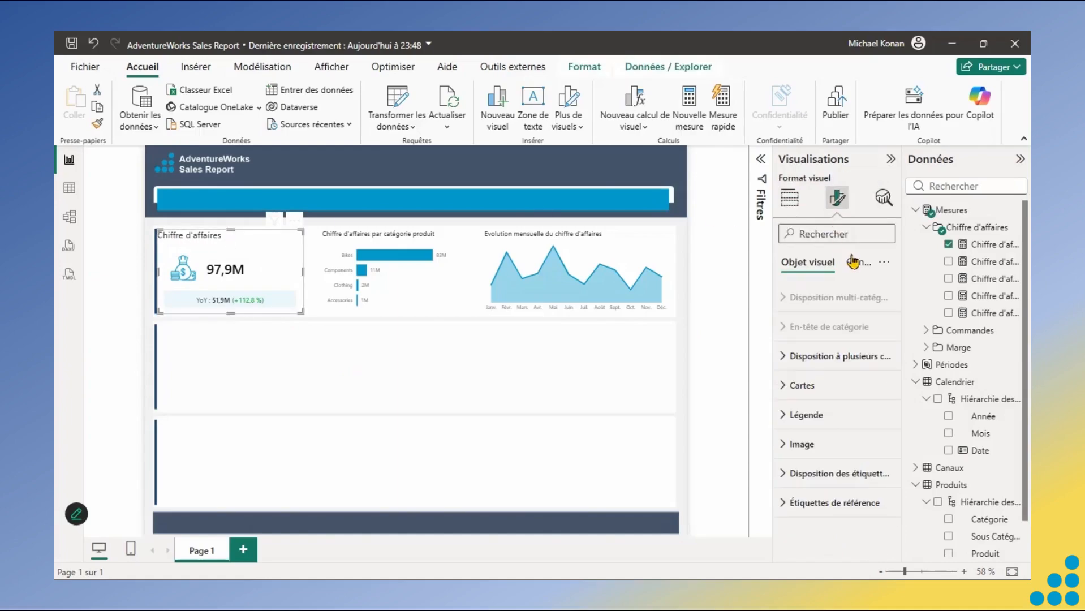
{"action": "left_click", "coordinate": [860, 263]}
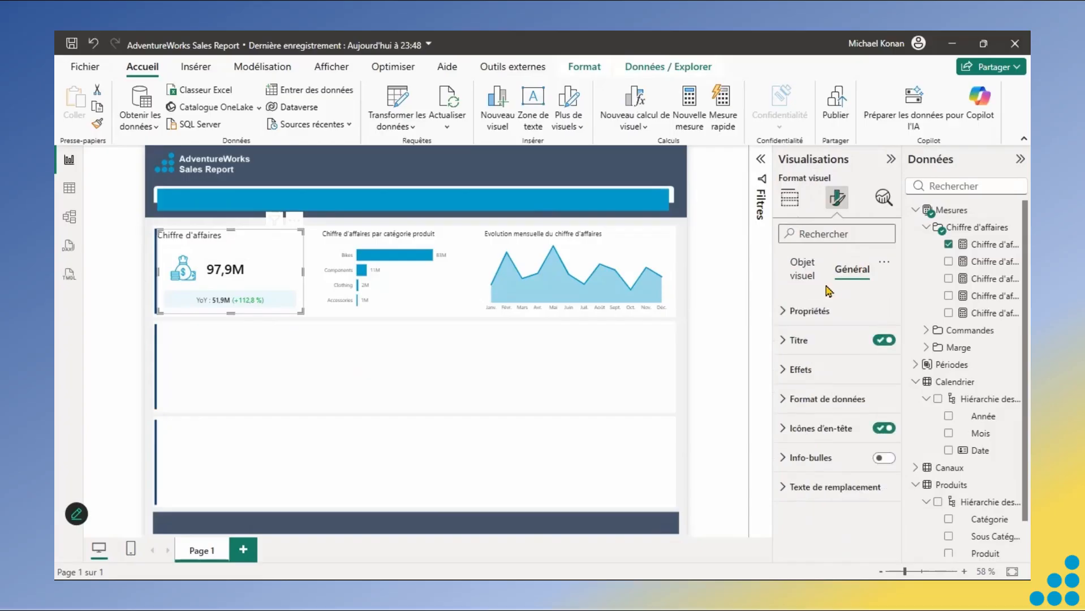
{"action": "left_click", "coordinate": [784, 310]}
{"action": "left_click", "coordinate": [790, 346]}
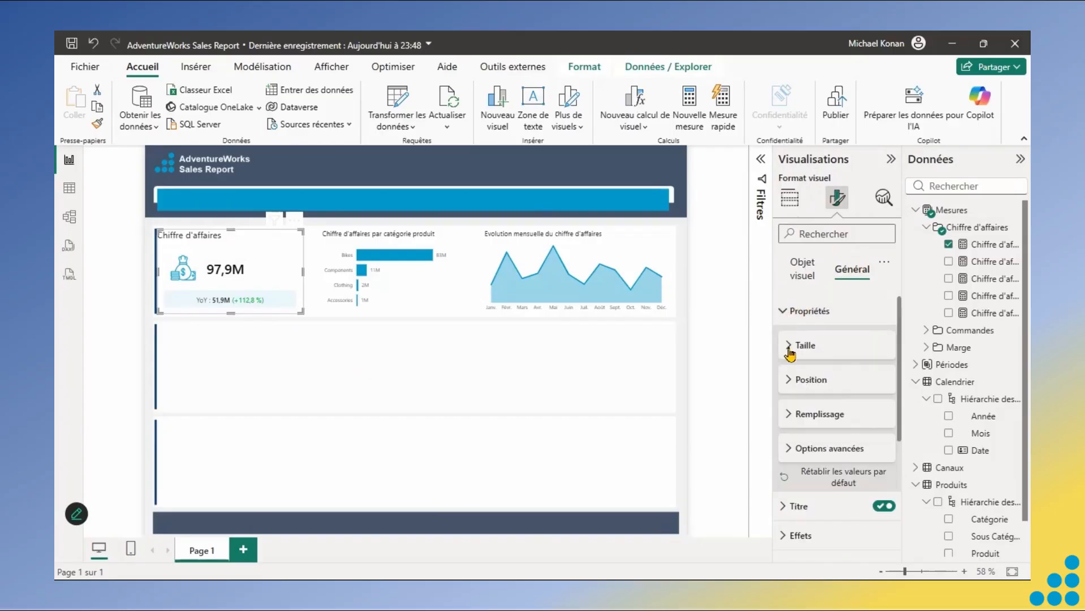
{"action": "left_click", "coordinate": [815, 416]}
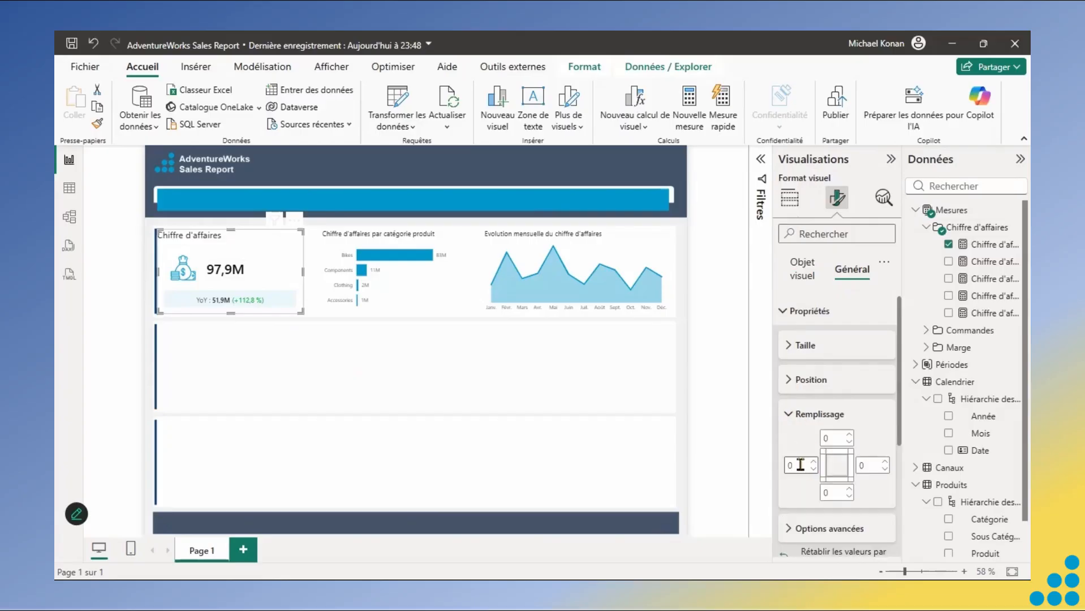
{"action": "left_click", "coordinate": [800, 464]}
{"action": "type", "text": "10"}
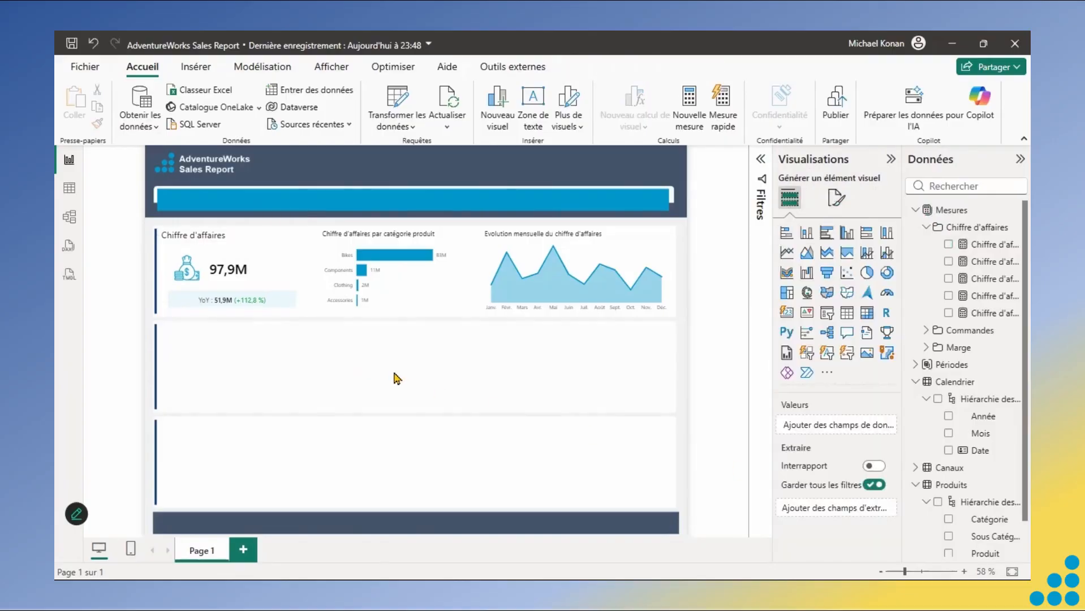
- Center the revenue card's title horizontally
{"action": "left_click", "coordinate": [237, 246]}
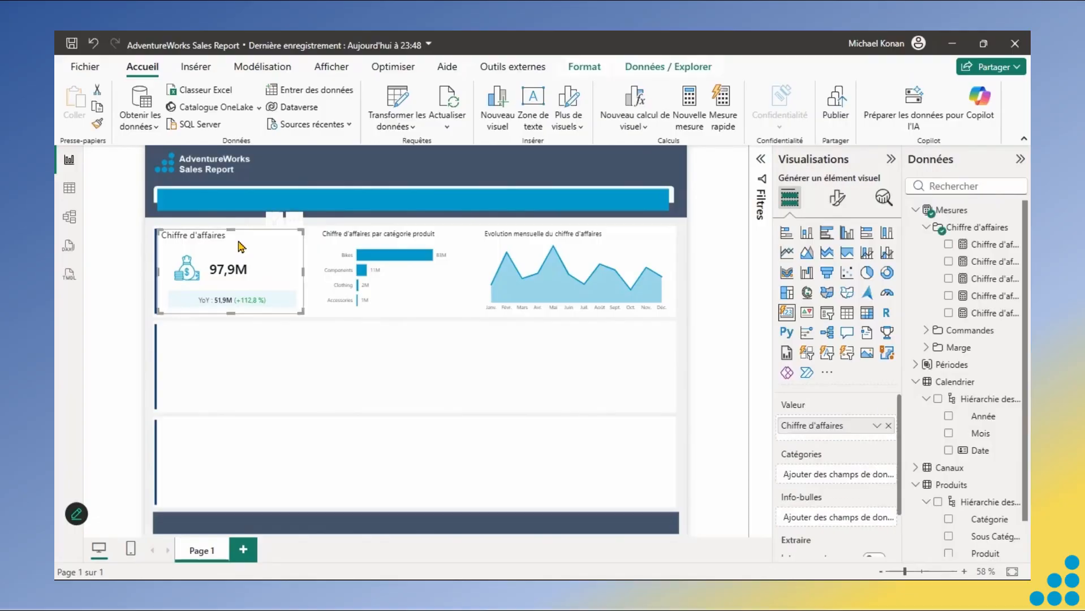
{"action": "left_click", "coordinate": [836, 207]}
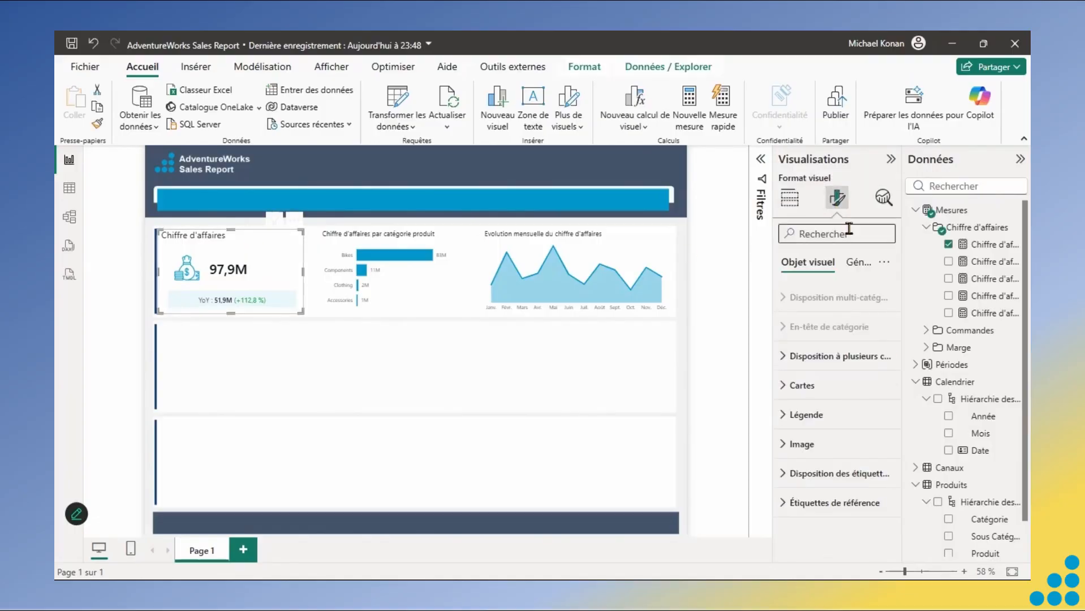
{"action": "left_click", "coordinate": [855, 266]}
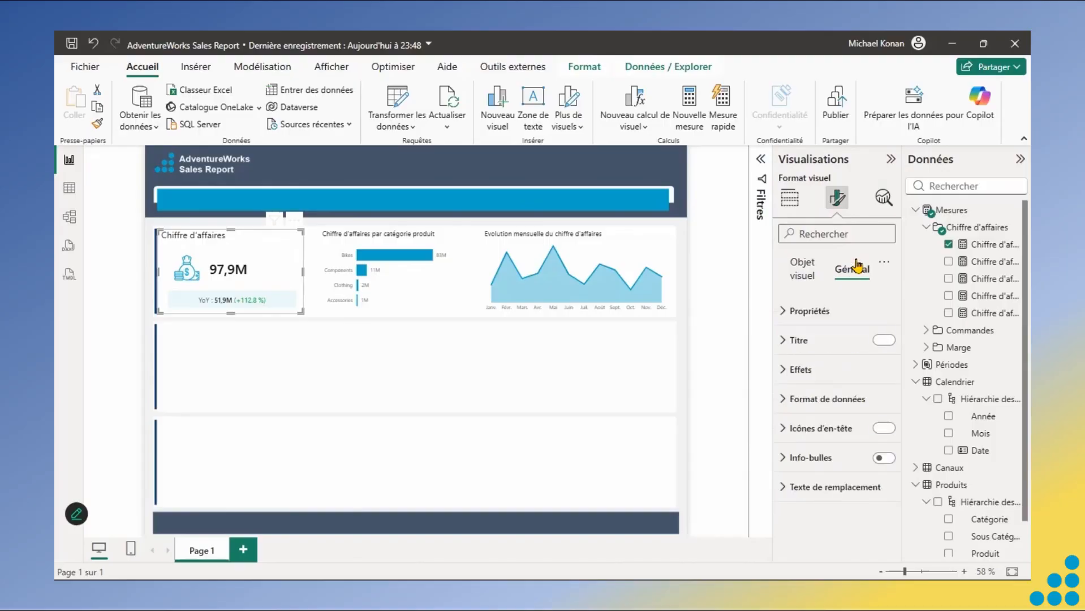
{"action": "left_click", "coordinate": [784, 343]}
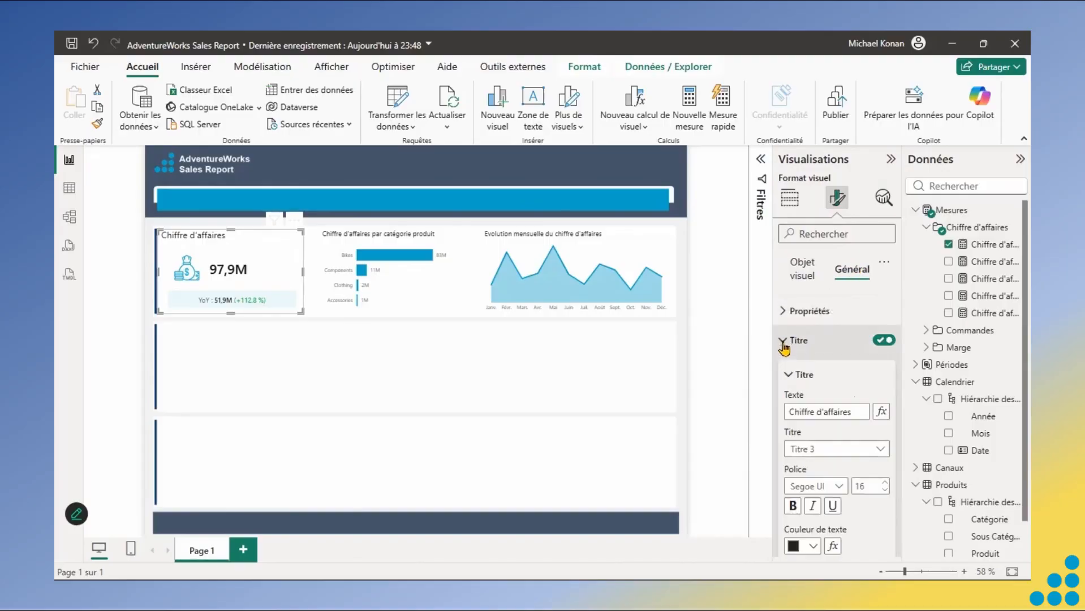
{"action": "left_click", "coordinate": [798, 376]}
{"action": "left_click", "coordinate": [795, 380]}
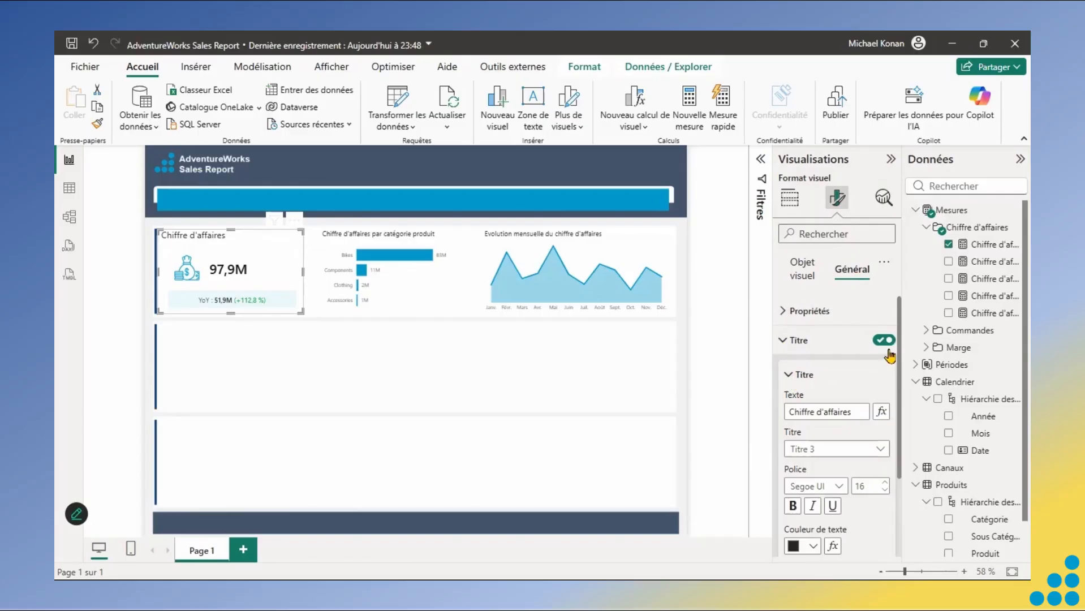
{"action": "left_click_drag", "start_coordinate": [901, 407], "coordinate": [902, 460]}
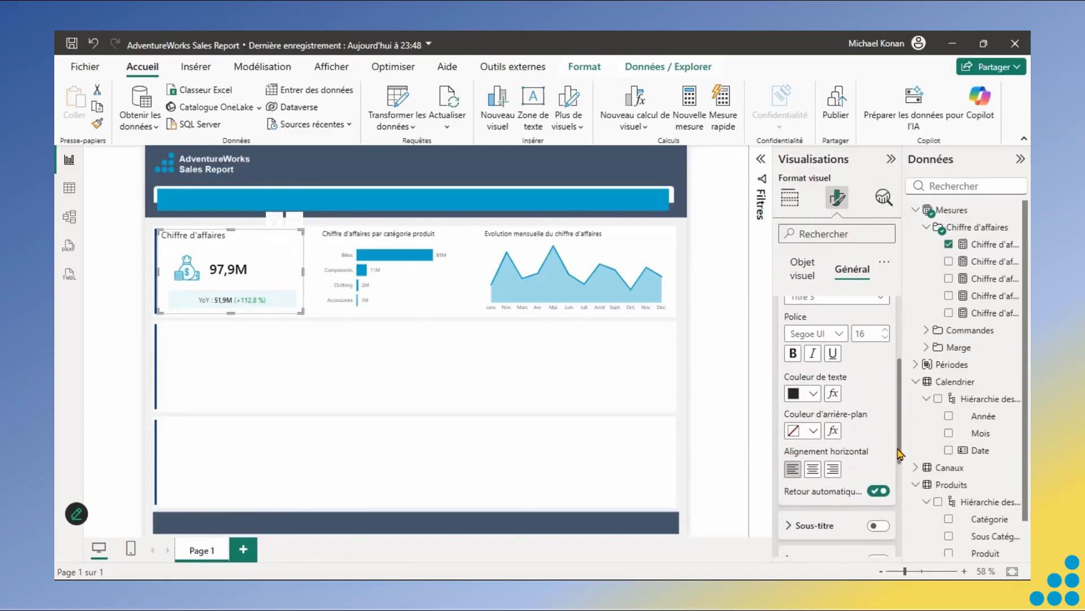
{"action": "left_click", "coordinate": [813, 468]}
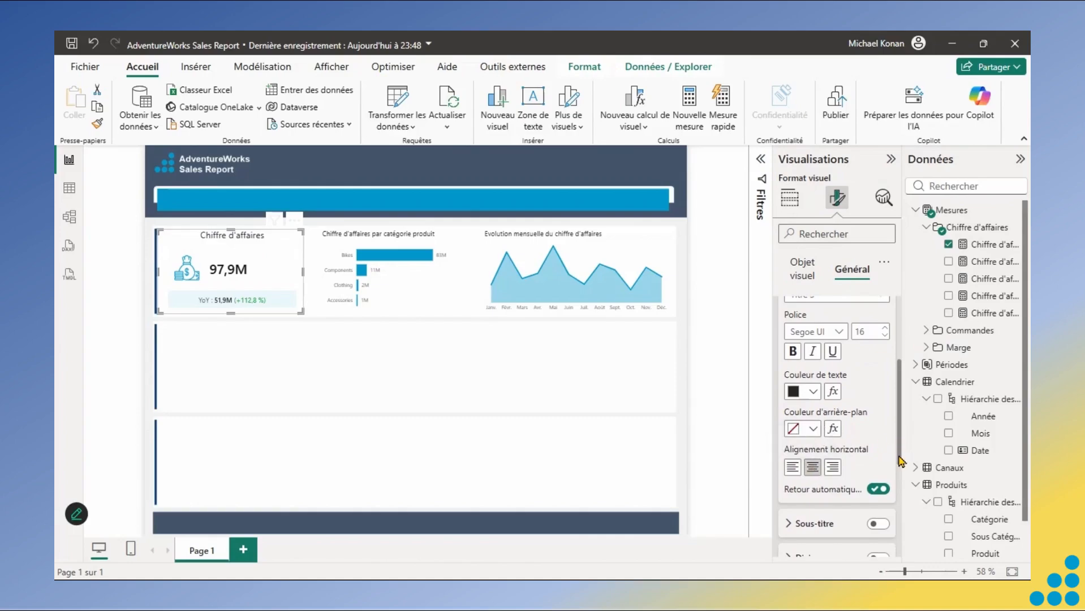
{"action": "scroll", "coordinate": [837, 351], "scroll_direction": "up", "scroll_amount": 5}
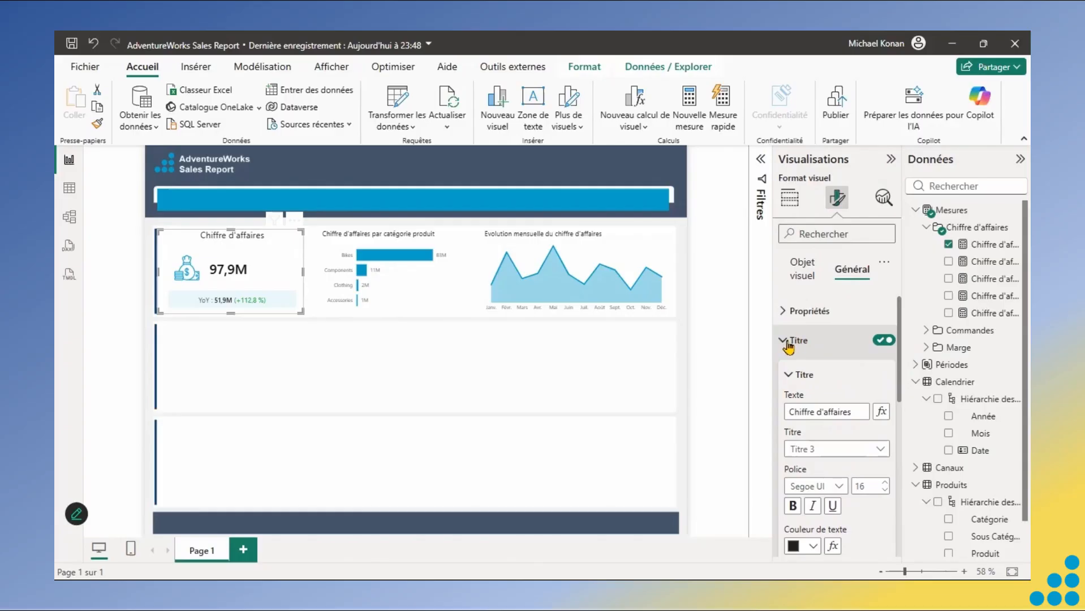
{"action": "left_click", "coordinate": [787, 342]}
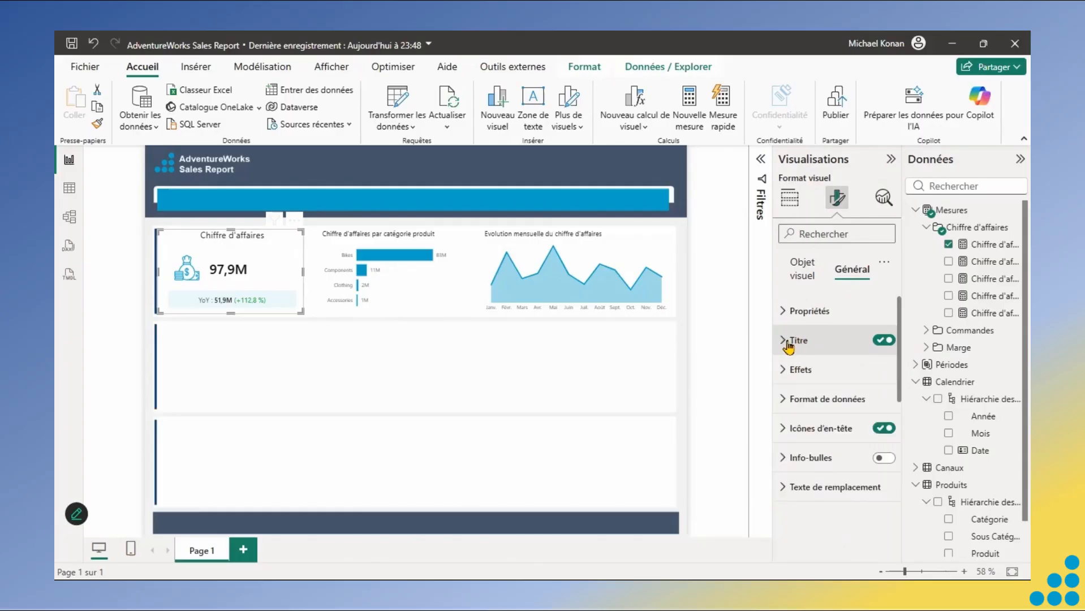
- Set the revenue card's left padding back to 0
{"action": "left_click", "coordinate": [783, 310]}
{"action": "left_click", "coordinate": [790, 346]}
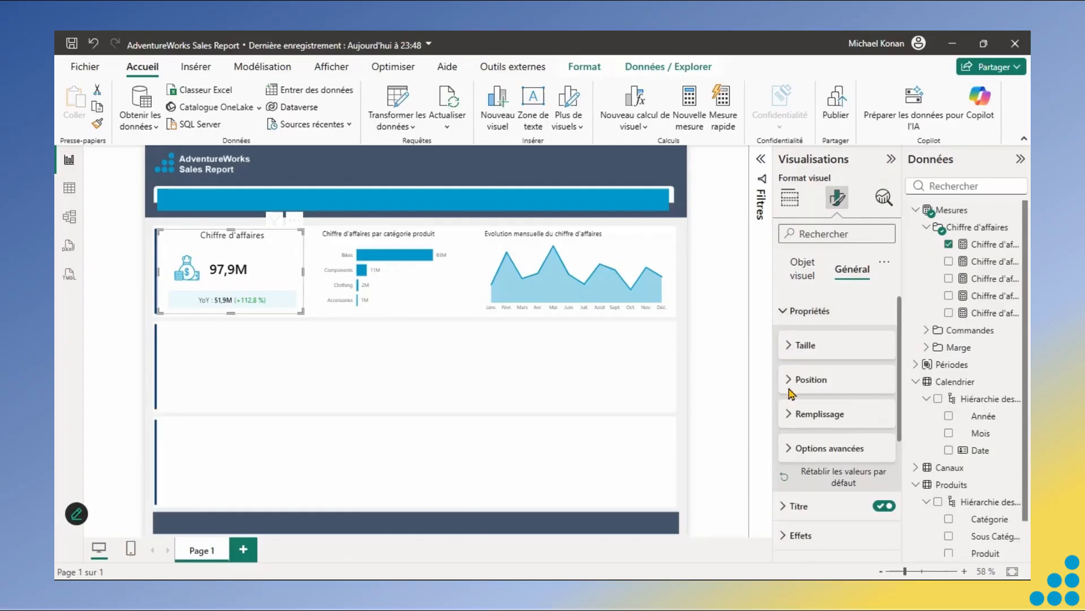
{"action": "left_click", "coordinate": [790, 417]}
{"action": "left_click", "coordinate": [802, 466]}
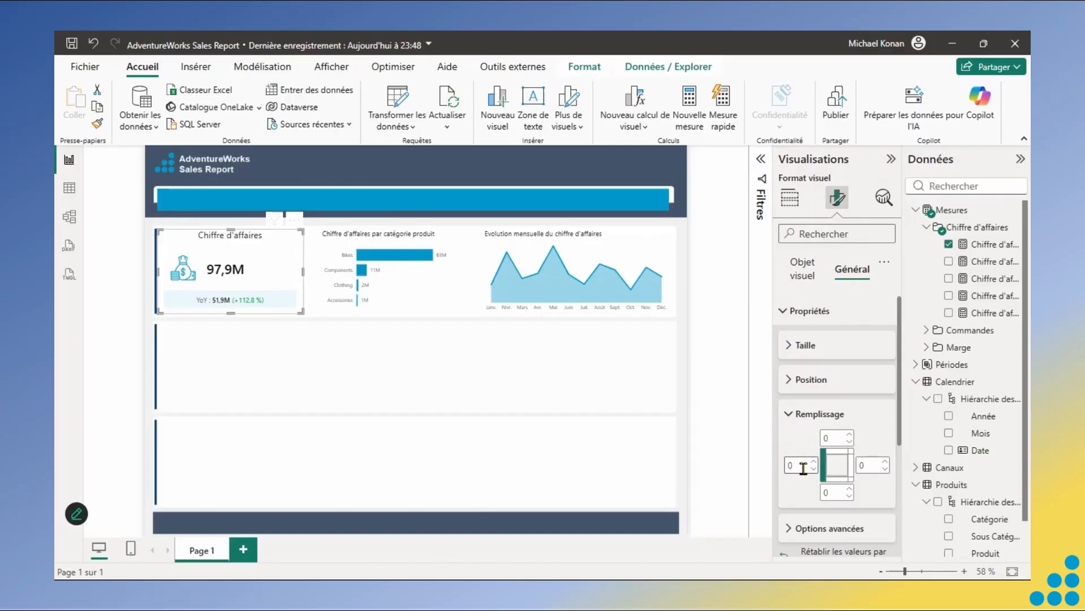
{"action": "left_click", "coordinate": [783, 313]}
- Change the font of the revenue card's title to Segoe UI Semibold
{"action": "left_click", "coordinate": [784, 342]}
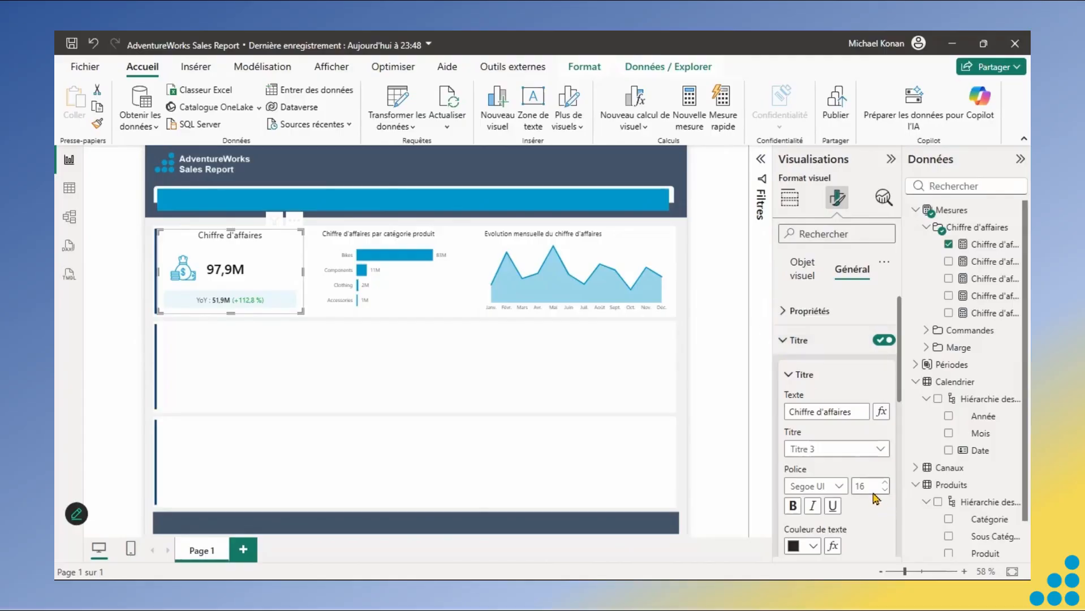
{"action": "scroll", "coordinate": [862, 410], "scroll_direction": "down", "scroll_amount": 3}
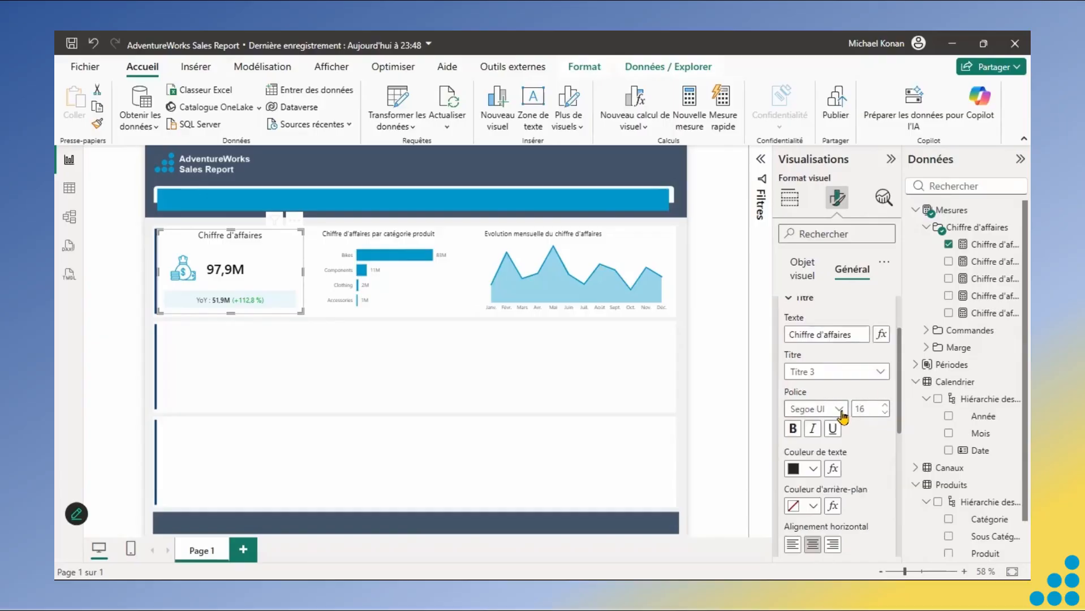
{"action": "left_click", "coordinate": [840, 409]}
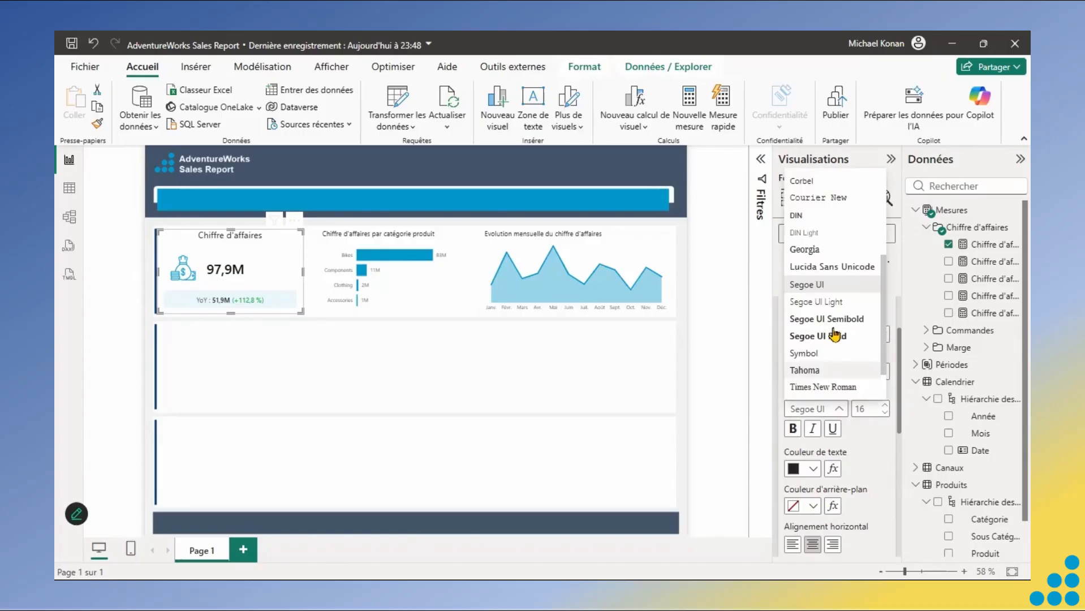
{"action": "left_click", "coordinate": [829, 323]}
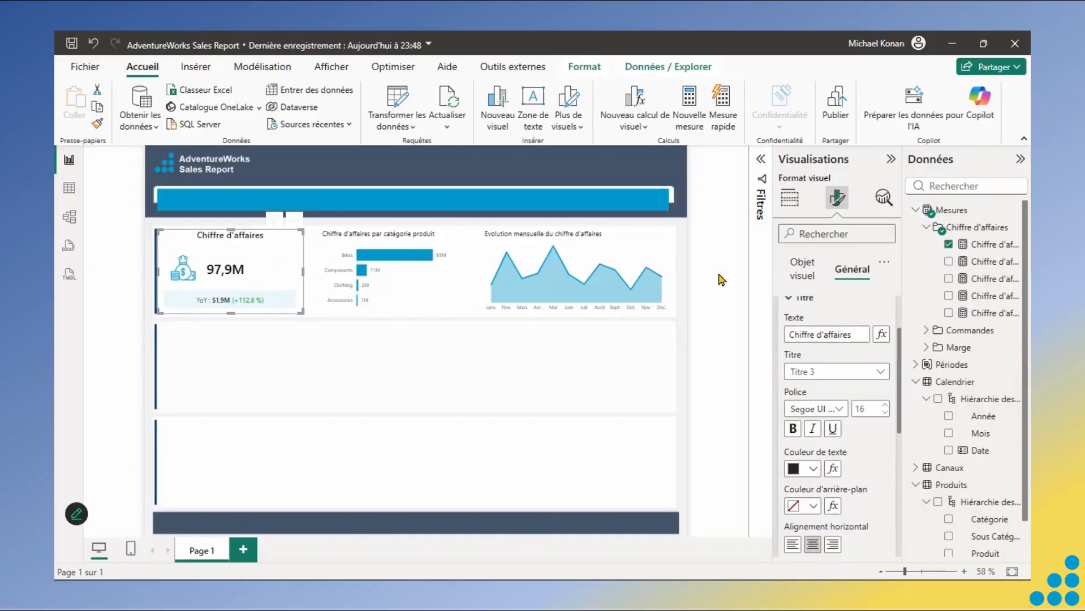
- Apply the revenue card's callout settings to all cards (Tout) and set the callout's vertical alignment to Haut
{"action": "left_click", "coordinate": [810, 267]}
{"action": "left_click", "coordinate": [786, 414]}
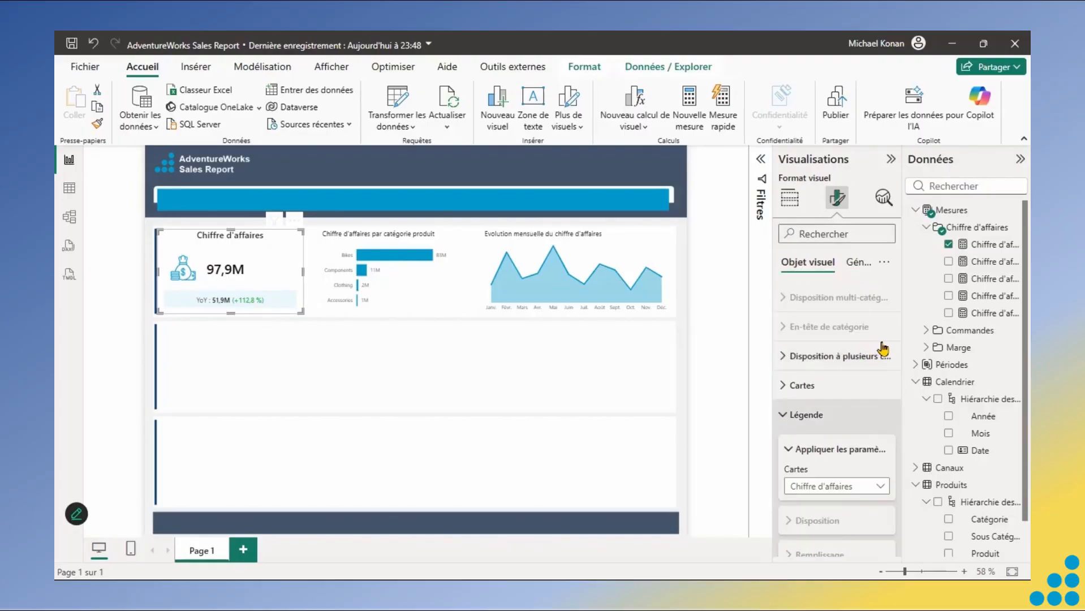
{"action": "scroll", "coordinate": [901, 399], "scroll_direction": "down", "scroll_amount": 3}
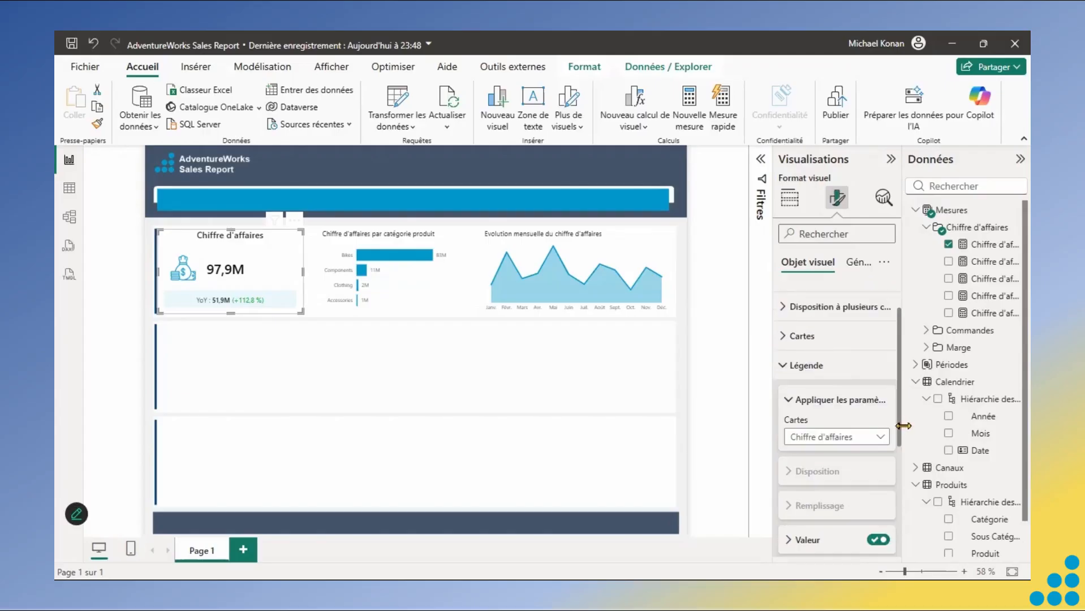
{"action": "left_click", "coordinate": [880, 383]}
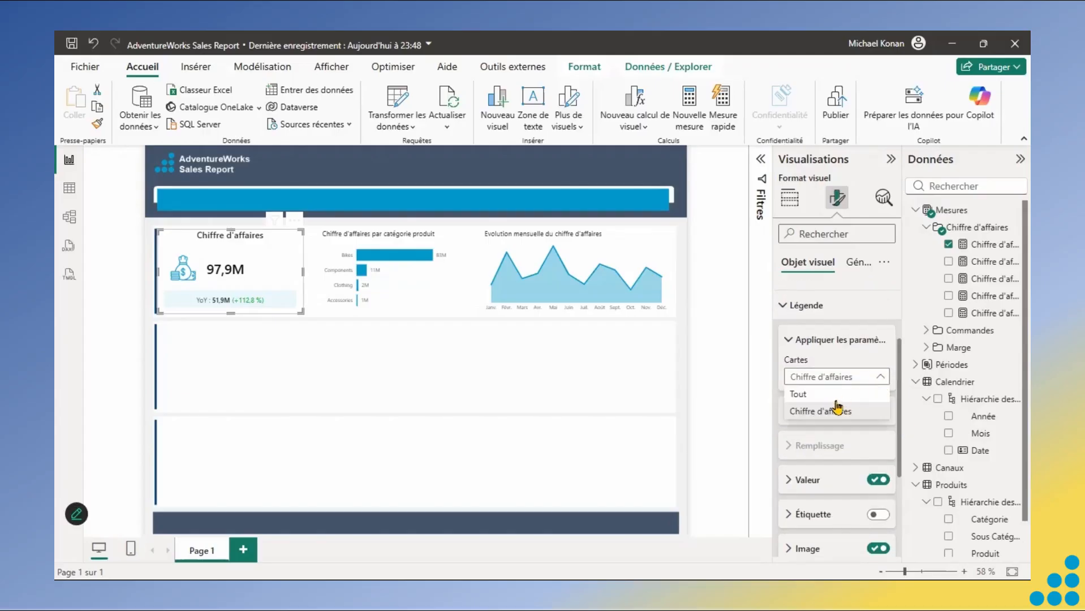
{"action": "left_click", "coordinate": [799, 395]}
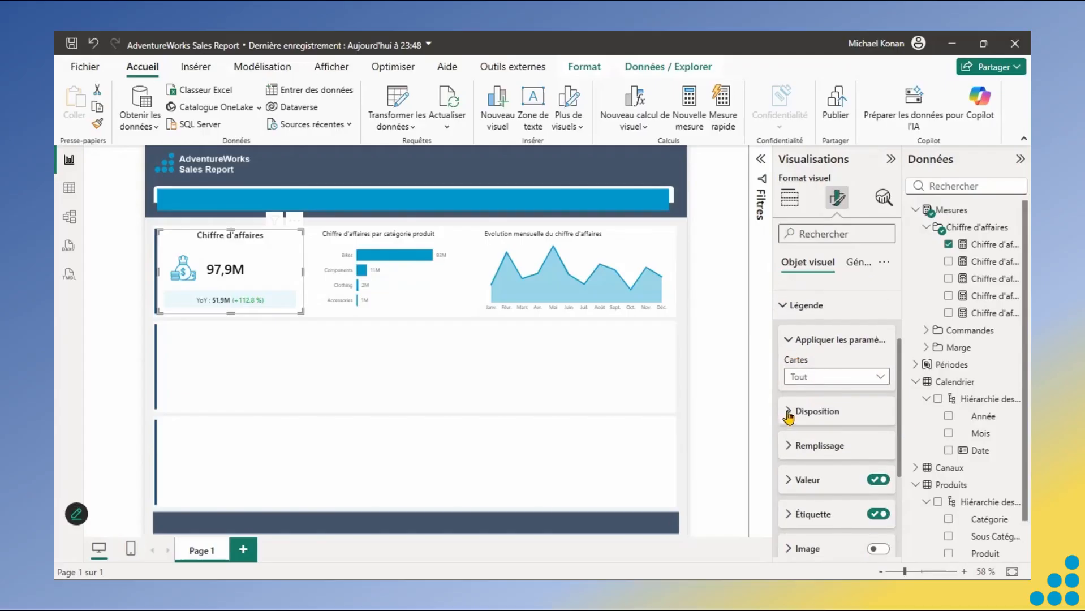
{"action": "left_click", "coordinate": [789, 412]}
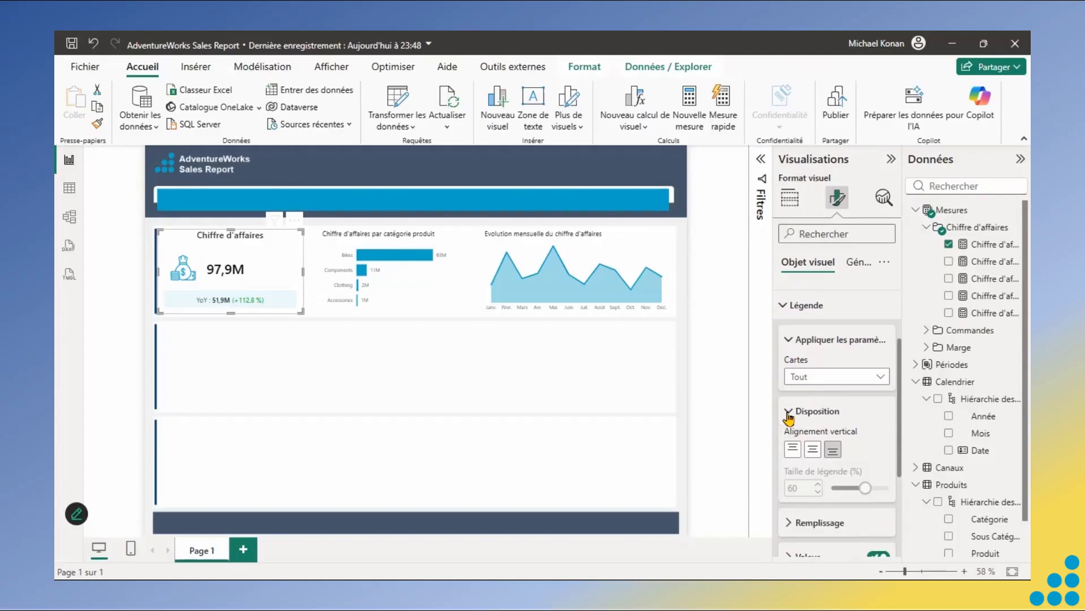
{"action": "left_click", "coordinate": [813, 450]}
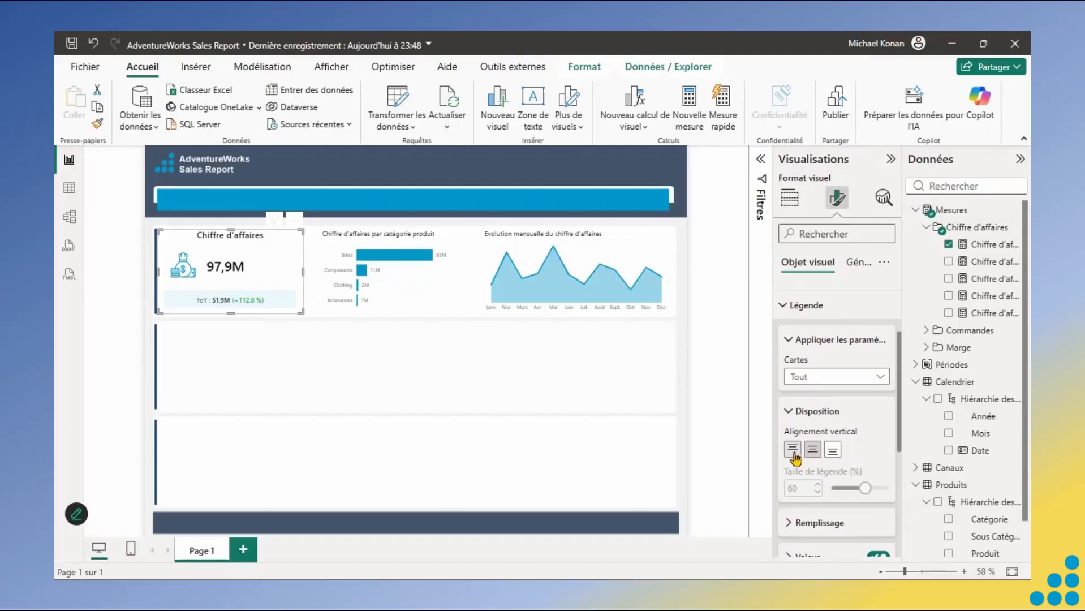
{"action": "left_click", "coordinate": [792, 454]}
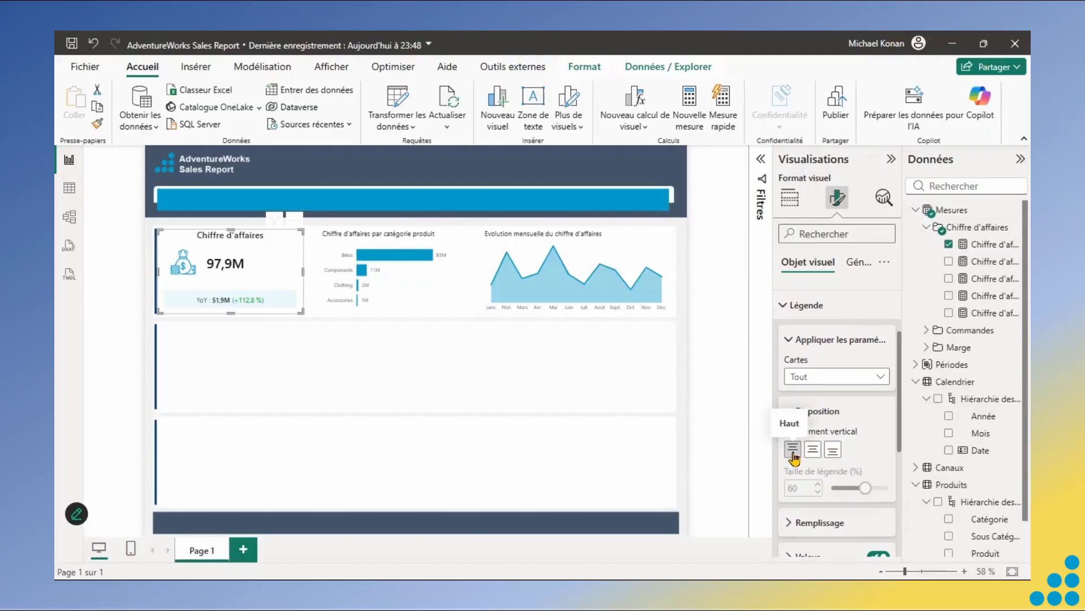
{"action": "left_click", "coordinate": [788, 343]}
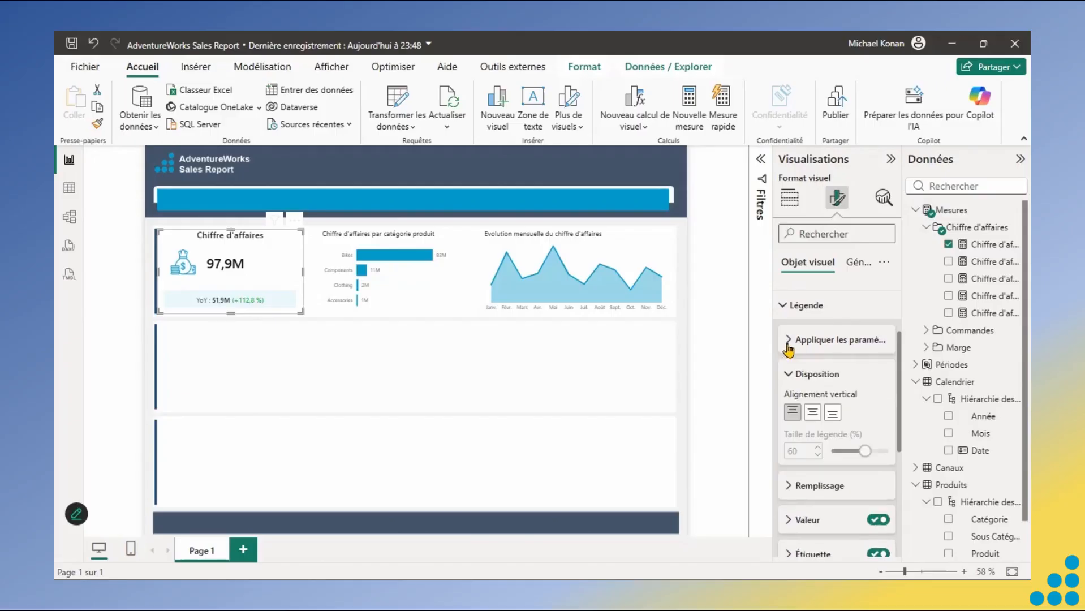
{"action": "left_click", "coordinate": [789, 376]}
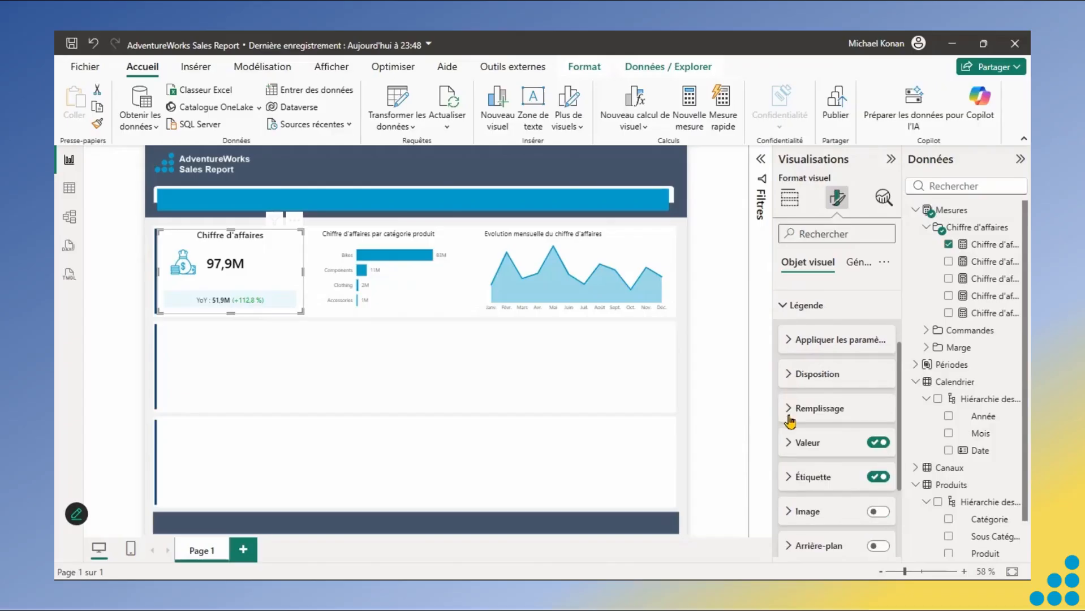
- Try centering the revenue card's value horizontally, then restore its left alignment
{"action": "left_click", "coordinate": [790, 442]}
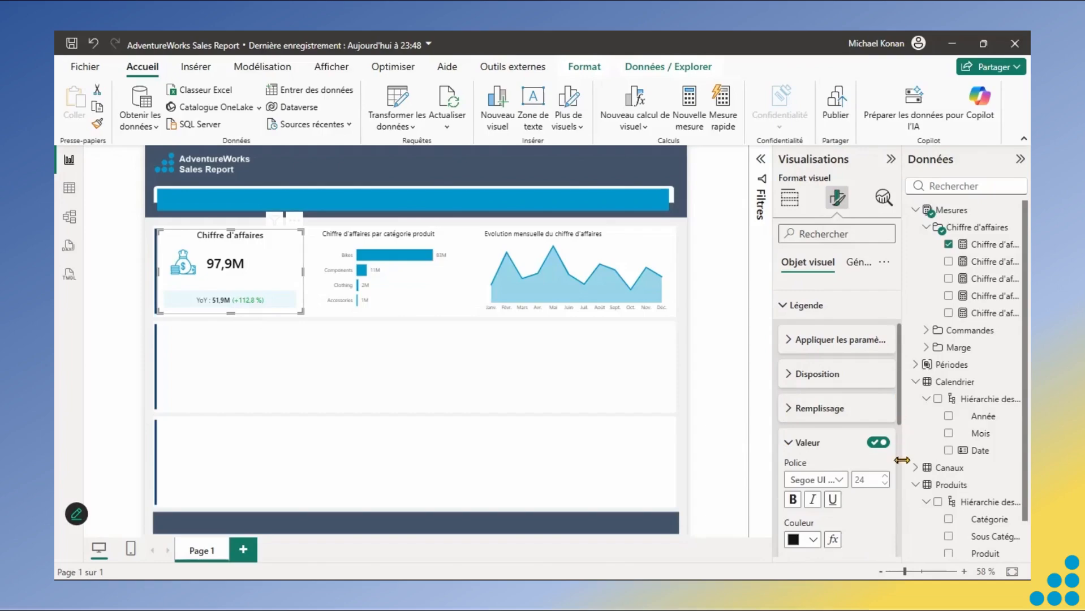
{"action": "scroll", "coordinate": [901, 460], "scroll_direction": "down", "scroll_amount": 3}
{"action": "left_click", "coordinate": [815, 460]}
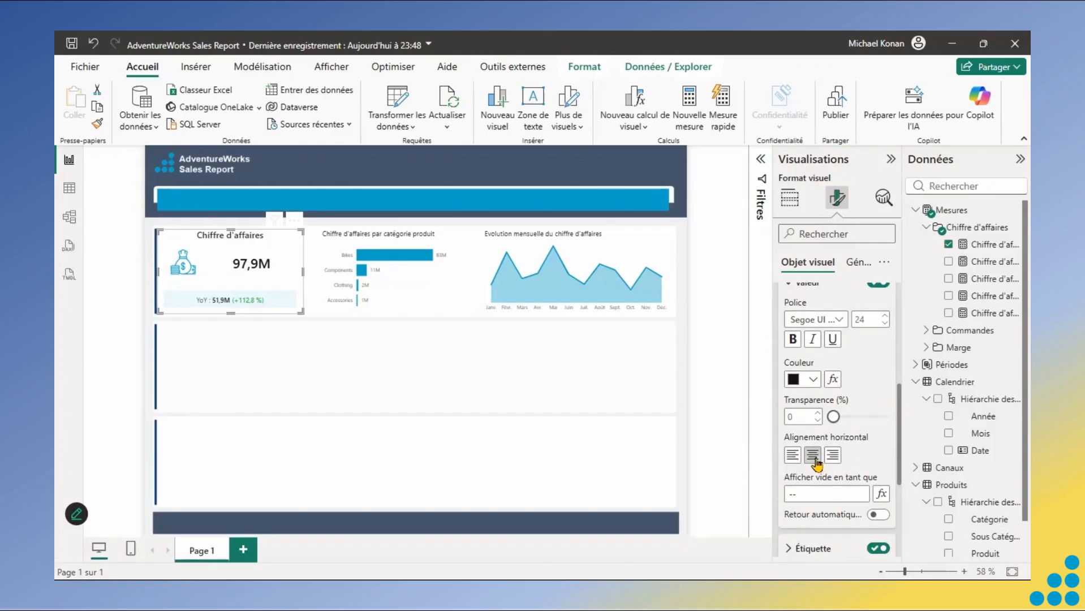
{"action": "left_click", "coordinate": [794, 460]}
{"action": "scroll", "coordinate": [901, 492], "scroll_direction": "down", "scroll_amount": 3}
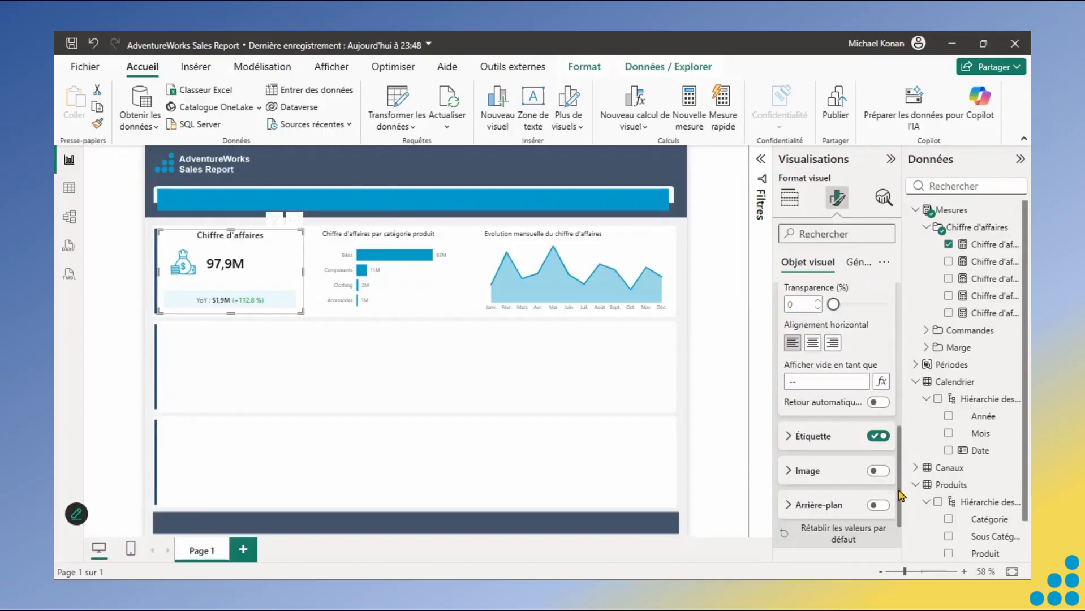
{"action": "scroll", "coordinate": [901, 495], "scroll_direction": "up", "scroll_amount": 3}
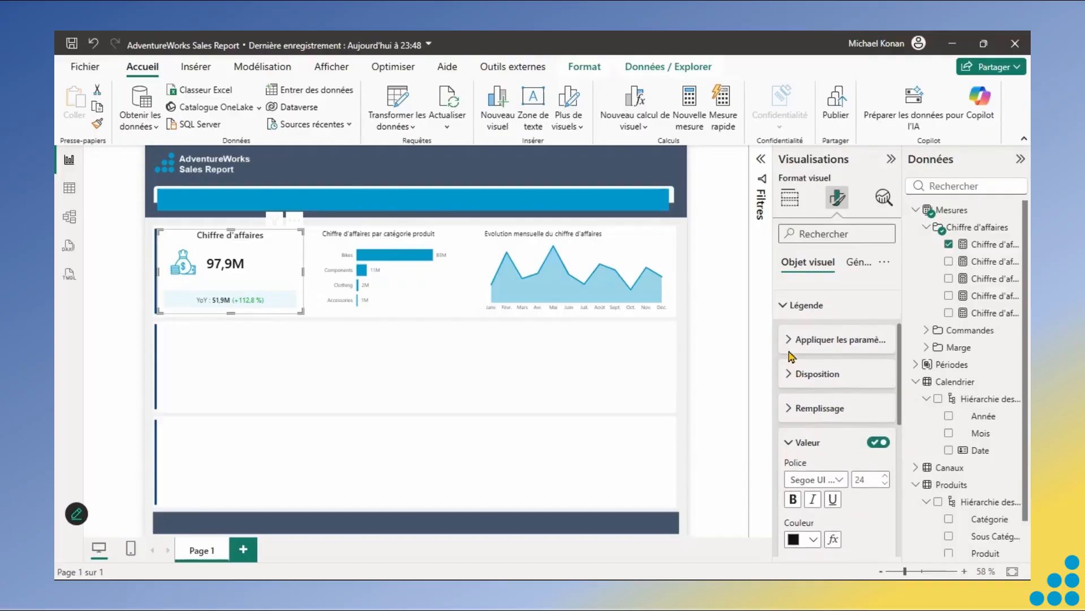
- Switch the callout settings to the Chiffre d'affaires card and open its image spacing and area size options
{"action": "left_click", "coordinate": [789, 341]}
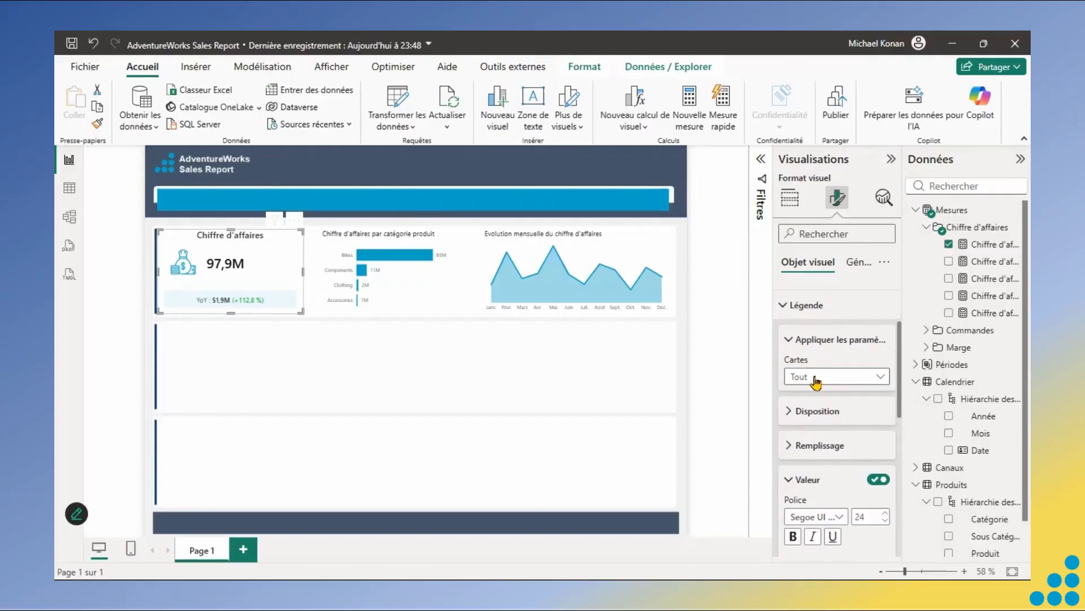
{"action": "left_click", "coordinate": [811, 376]}
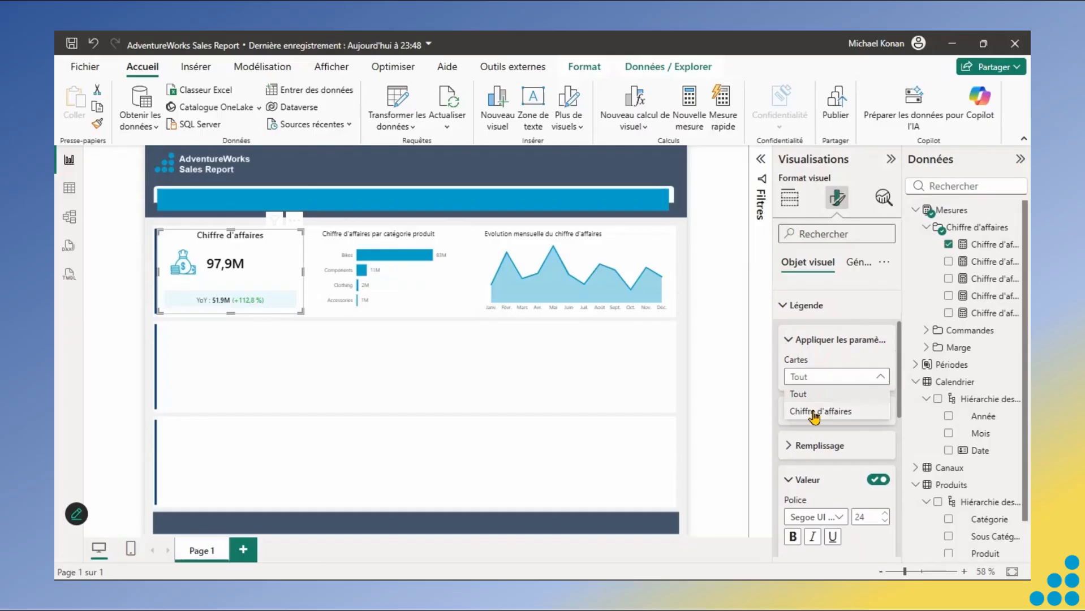
{"action": "left_click", "coordinate": [790, 341]}
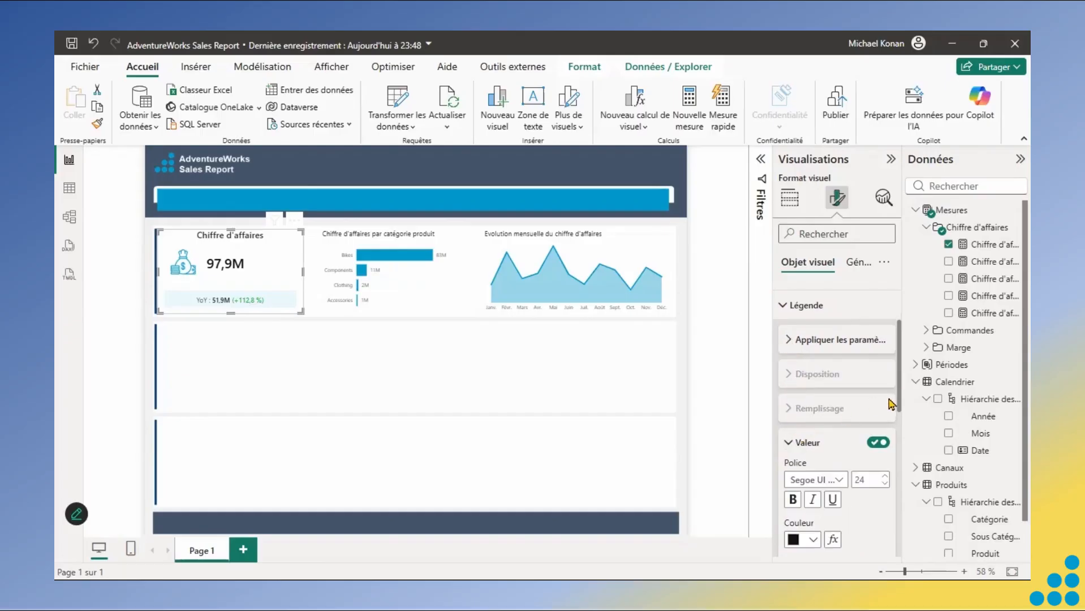
{"action": "left_click_drag", "start_coordinate": [897, 438], "coordinate": [905, 515]}
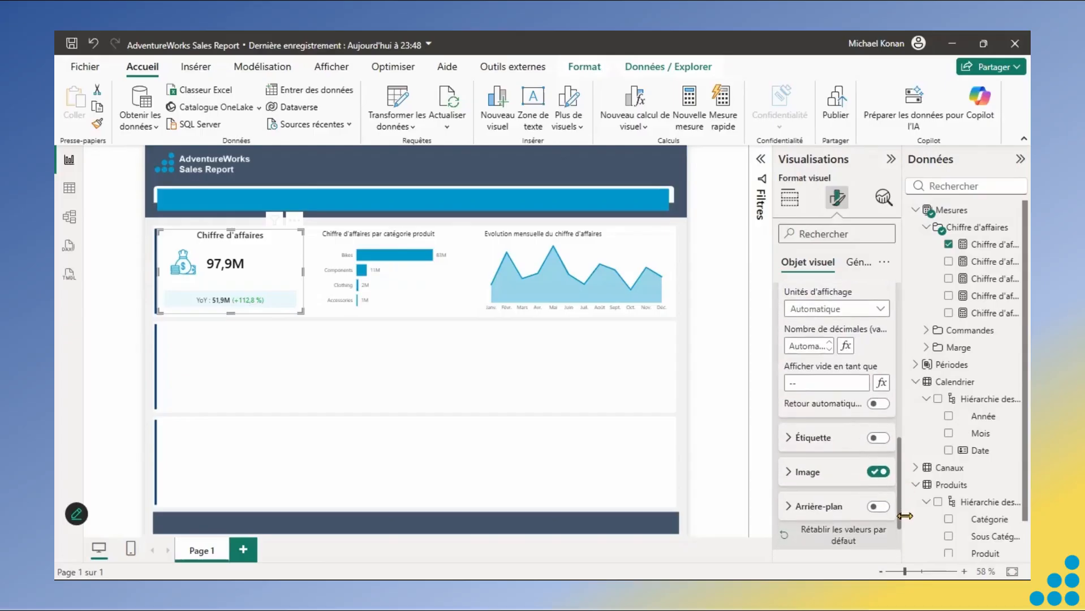
{"action": "left_click", "coordinate": [789, 473]}
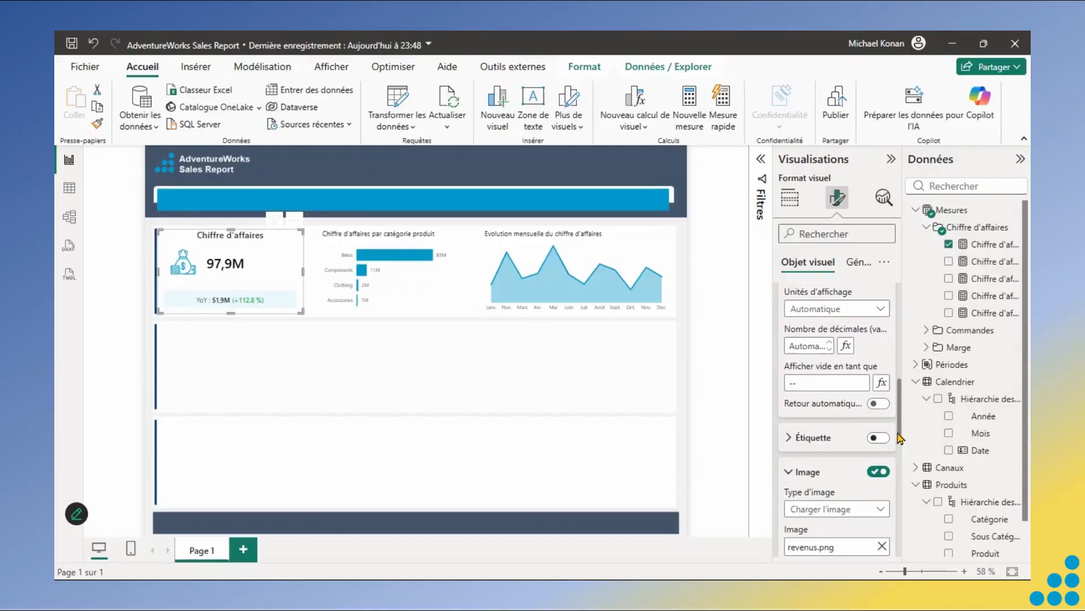
{"action": "scroll", "coordinate": [902, 447], "scroll_direction": "down", "scroll_amount": 2}
{"action": "scroll", "coordinate": [901, 447], "scroll_direction": "down", "scroll_amount": 3}
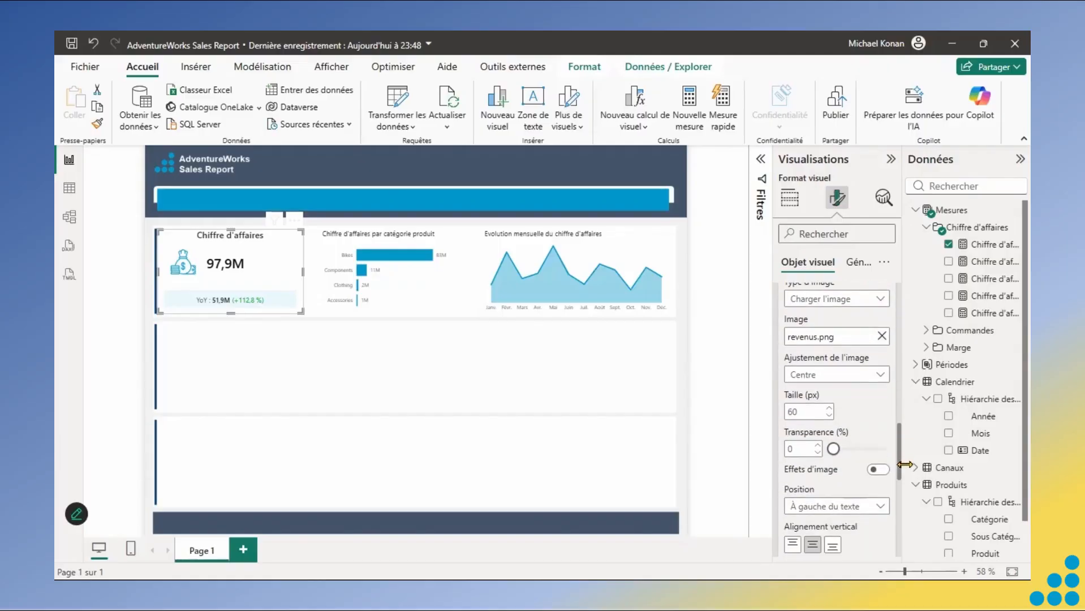
{"action": "scroll", "coordinate": [904, 464], "scroll_direction": "down", "scroll_amount": 1}
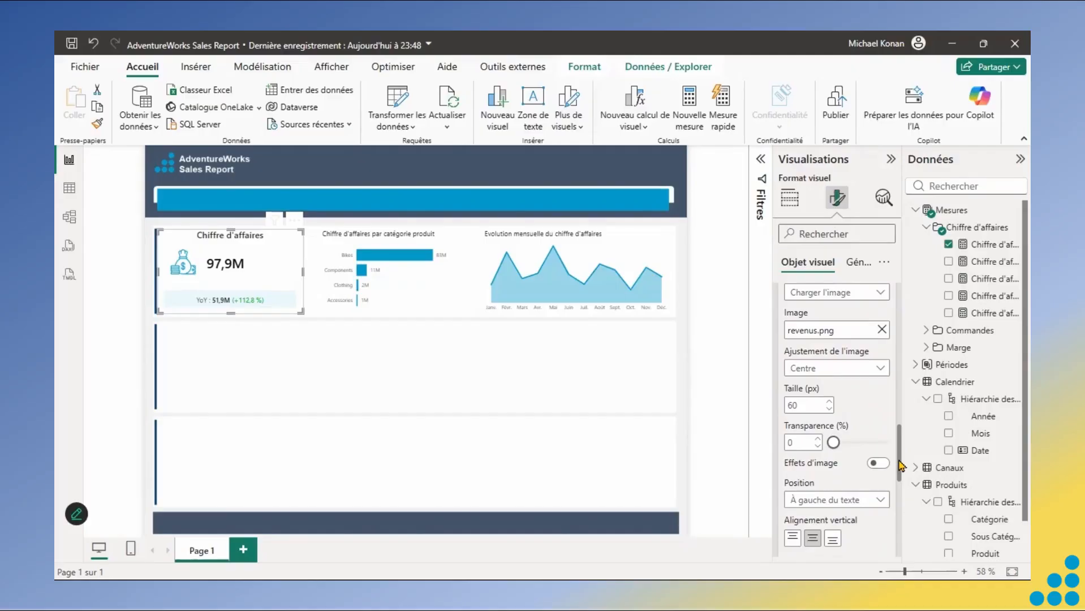
{"action": "scroll", "coordinate": [902, 488], "scroll_direction": "down", "scroll_amount": 4}
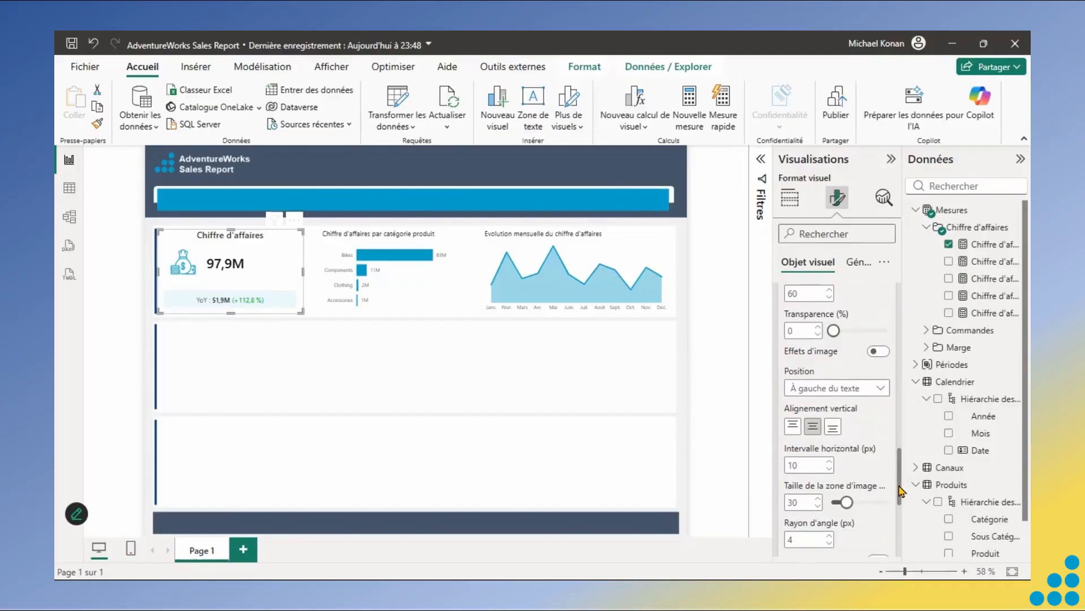
{"action": "scroll", "coordinate": [832, 478], "scroll_direction": "down", "scroll_amount": 1}
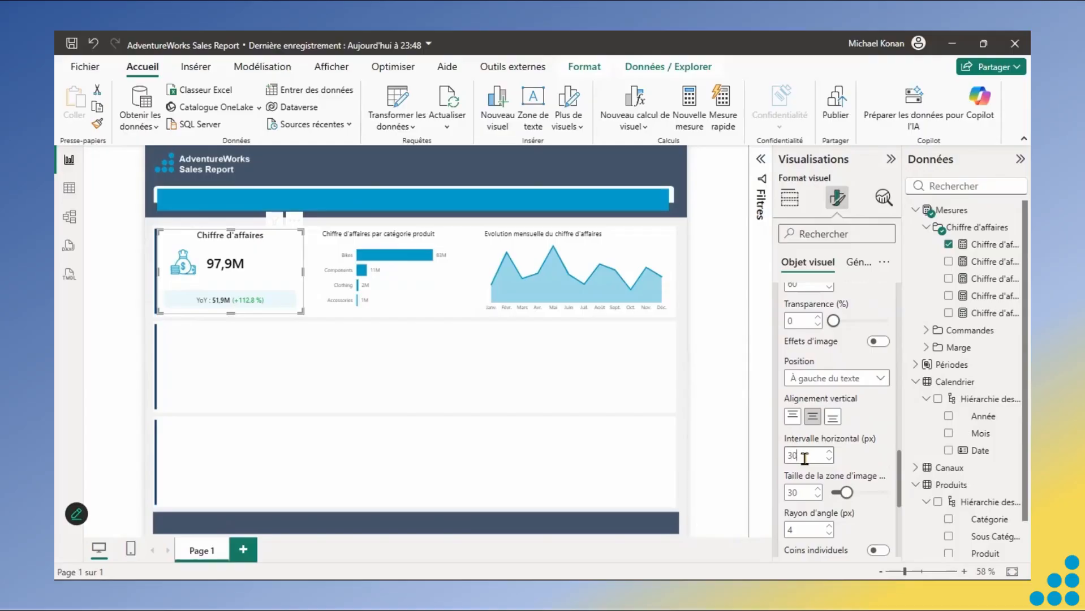
- Try a 30 px horizontal interval with an image area size of 60, then an interval of 0 px
{"action": "left_click", "coordinate": [805, 456]}
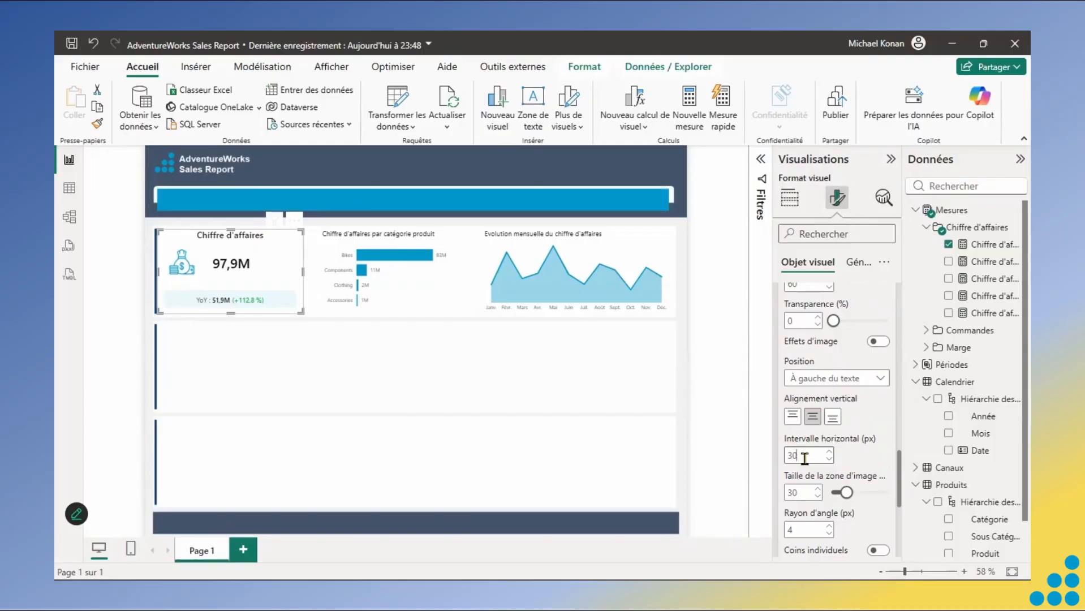
{"action": "double_click", "coordinate": [804, 493]}
{"action": "type", "text": "60"}
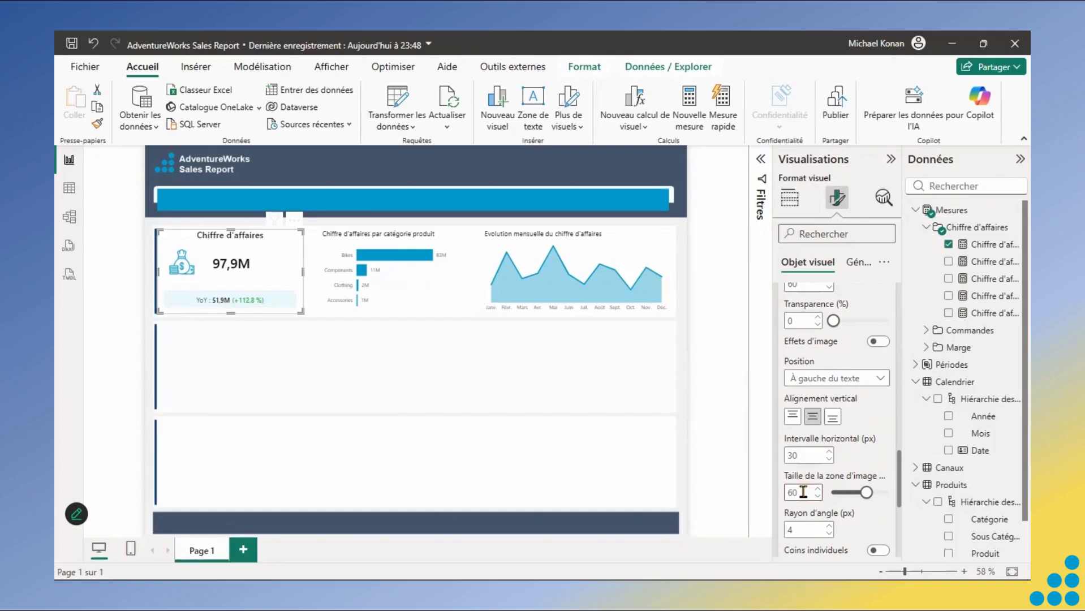
{"action": "double_click", "coordinate": [808, 454]}
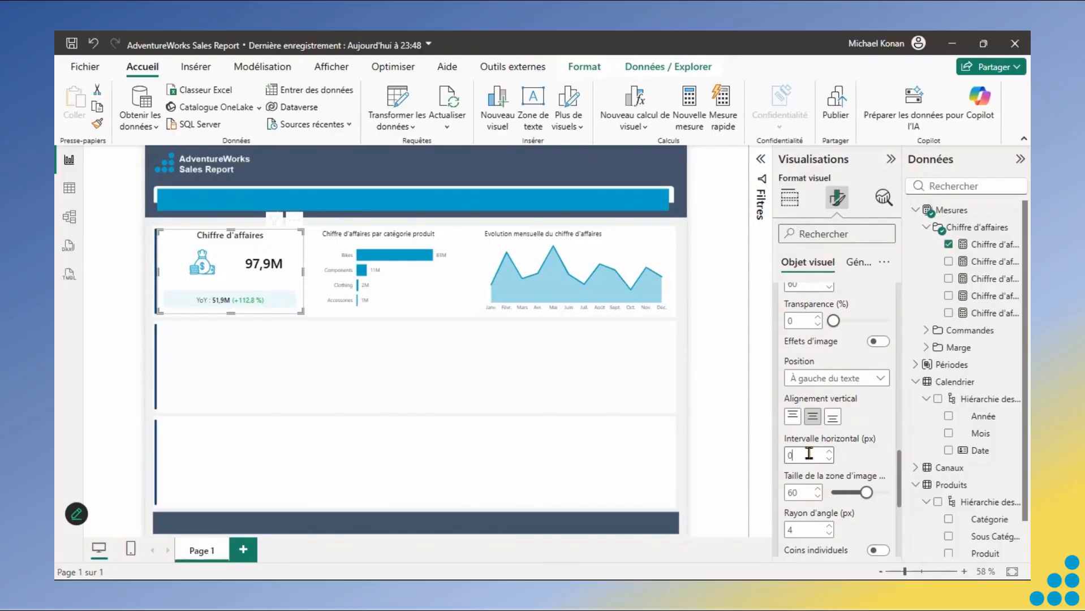
- Set the revenue icon's image area size to 40 and its horizontal interval to 10 px, then deselect the card
{"action": "double_click", "coordinate": [803, 496]}
{"action": "type", "text": "40"}
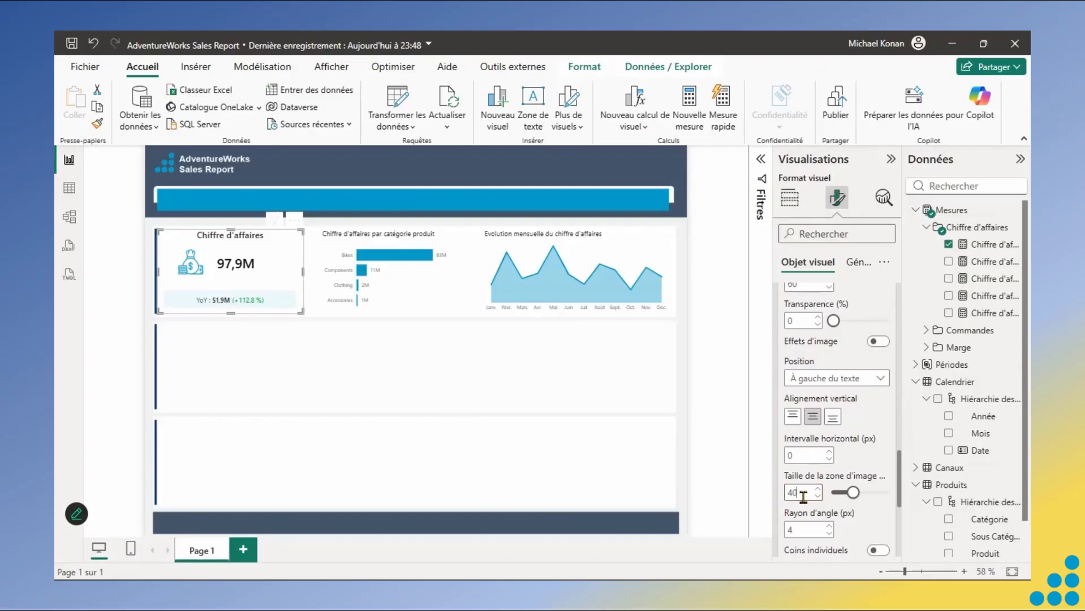
{"action": "double_click", "coordinate": [806, 454]}
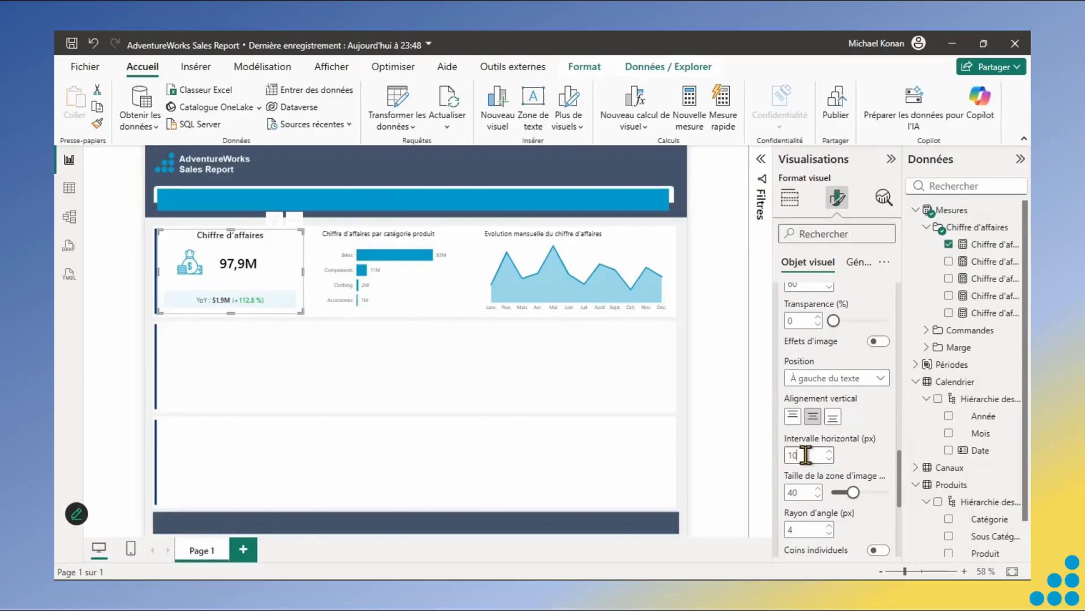
{"action": "left_click", "coordinate": [721, 338]}
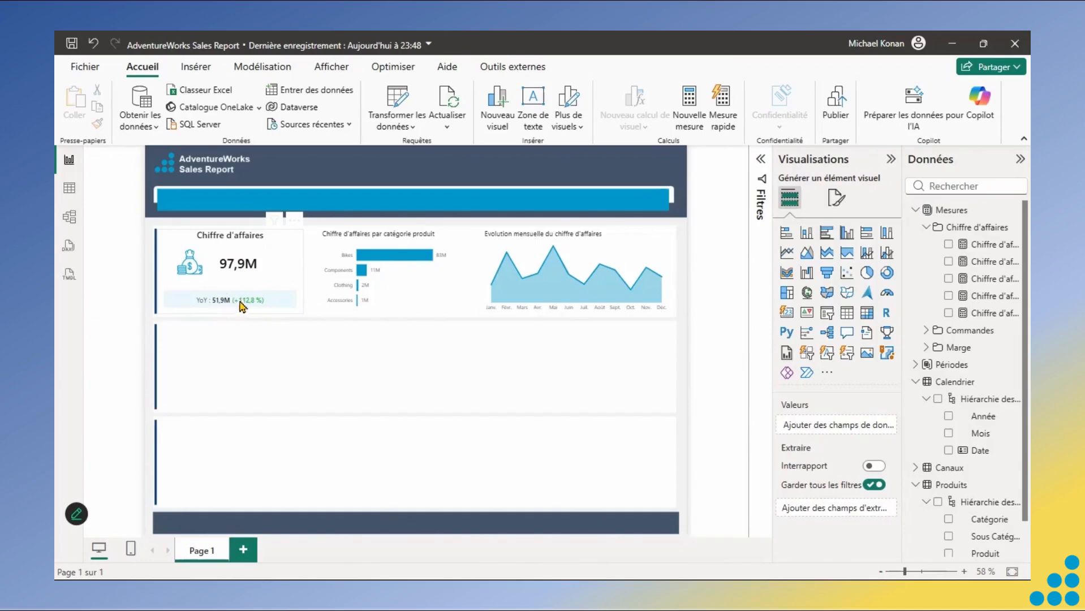
- Set the callout size (Taille de légende) in the revenue card's layout to 55%
{"action": "left_click", "coordinate": [283, 263]}
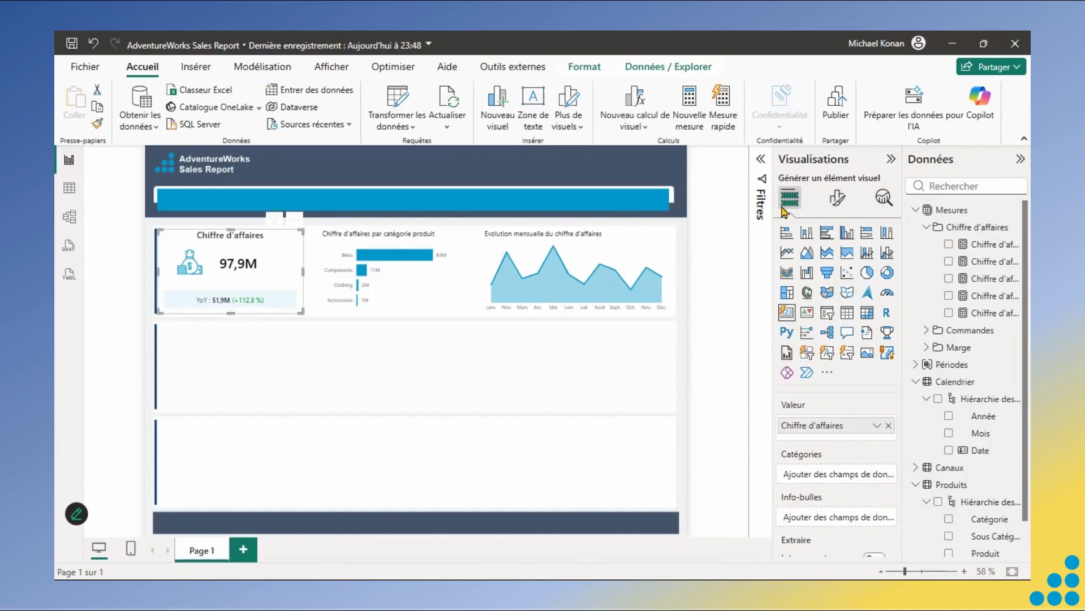
{"action": "left_click", "coordinate": [837, 200]}
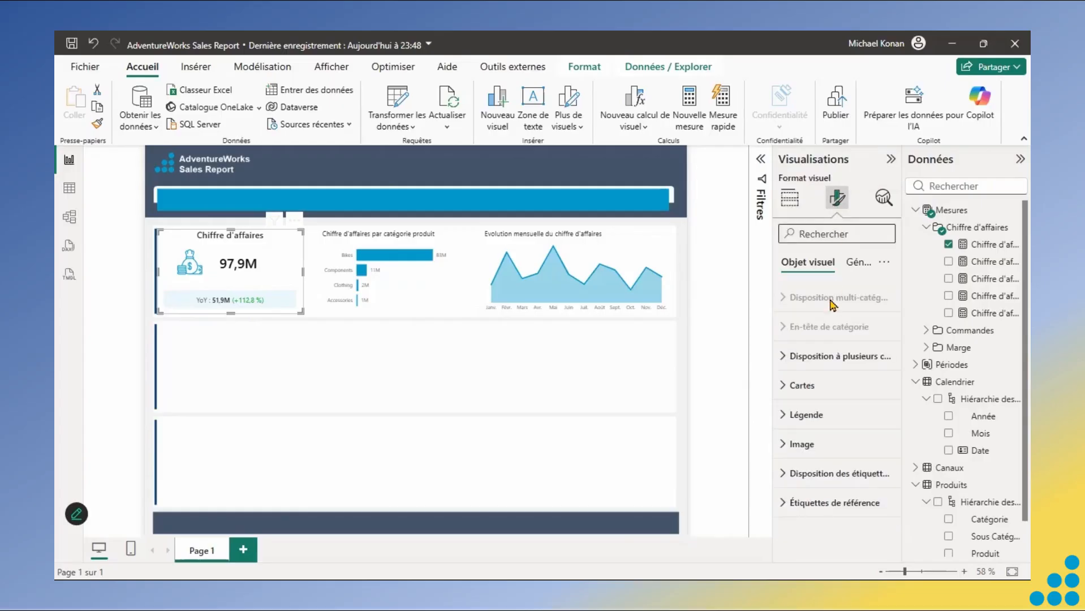
{"action": "left_click", "coordinate": [784, 387]}
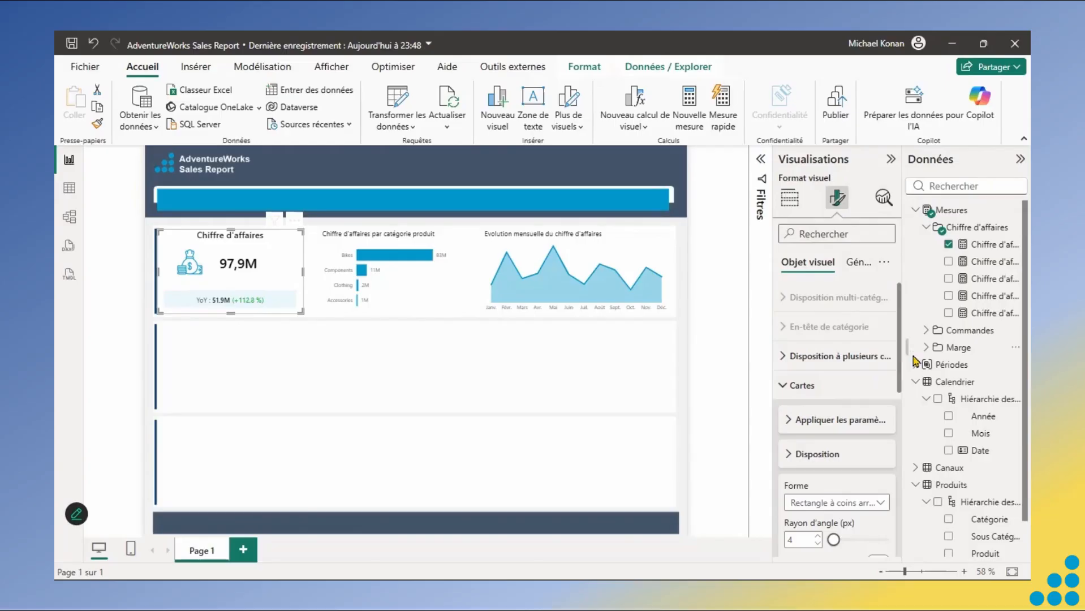
{"action": "mouse_move", "coordinate": [902, 398]}
{"action": "left_mouse_down"}
{"action": "mouse_move", "coordinate": [901, 447]}
{"action": "mouse_move", "coordinate": [904, 411]}
{"action": "left_mouse_up"}
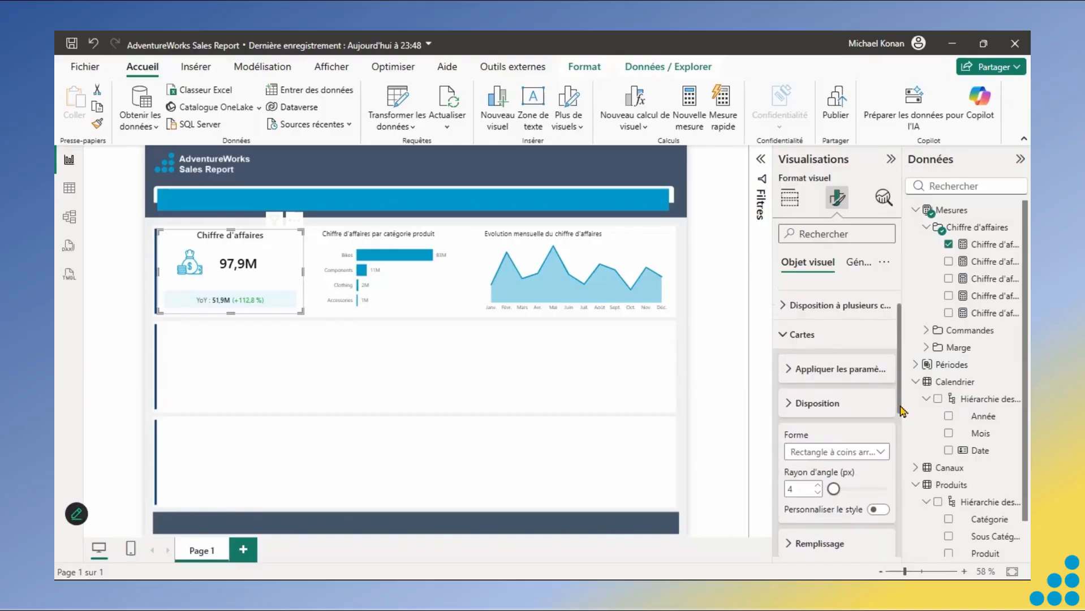
{"action": "left_click", "coordinate": [790, 404]}
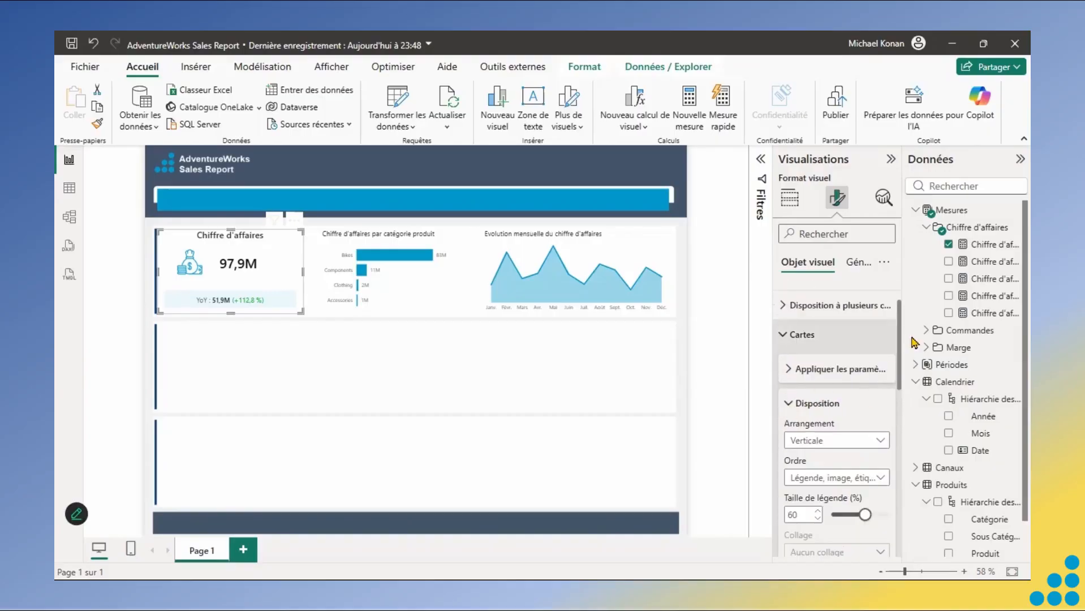
{"action": "left_click_drag", "start_coordinate": [903, 384], "coordinate": [901, 407]}
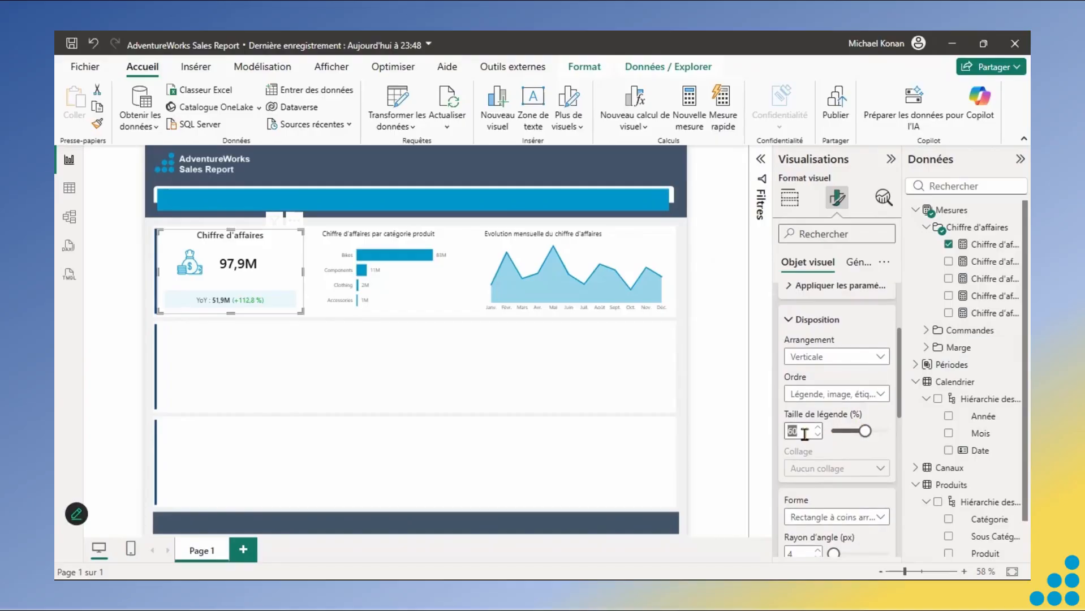
{"action": "type", "text": "55"}
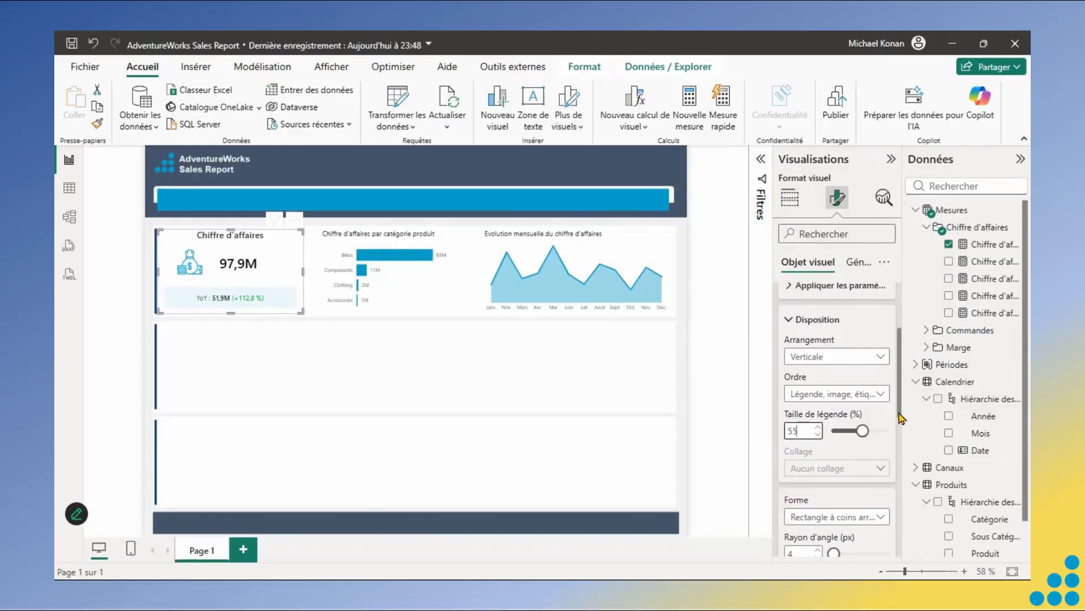
- Collapse all format categories of the revenue card and deselect the card
{"action": "scroll", "coordinate": [900, 418], "scroll_direction": "down", "scroll_amount": 2}
{"action": "left_click_drag", "start_coordinate": [901, 434], "coordinate": [900, 454]}
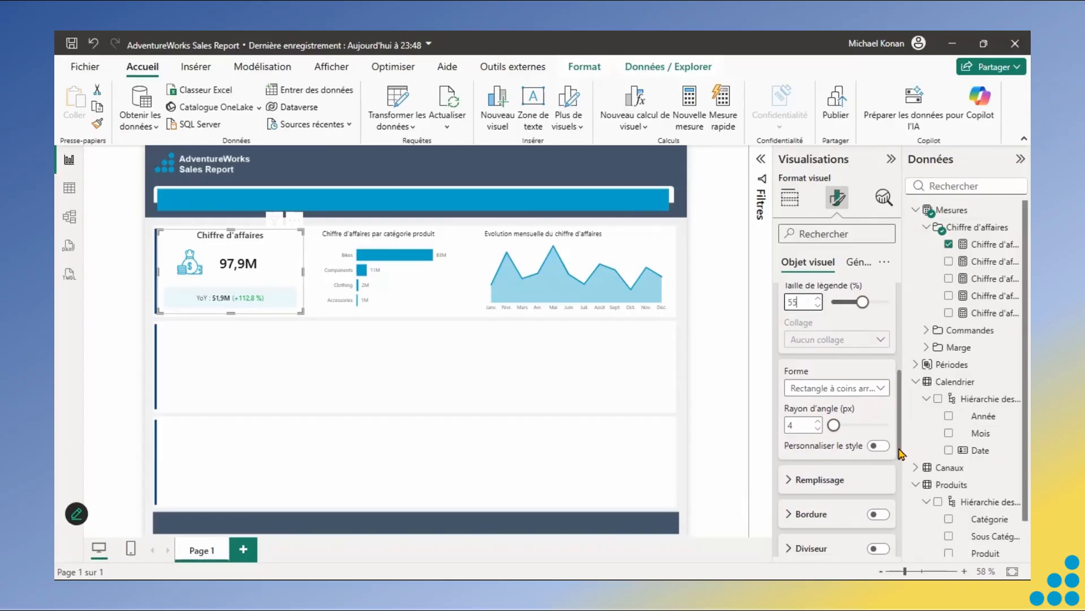
{"action": "left_click", "coordinate": [884, 262]}
{"action": "left_click", "coordinate": [846, 300]}
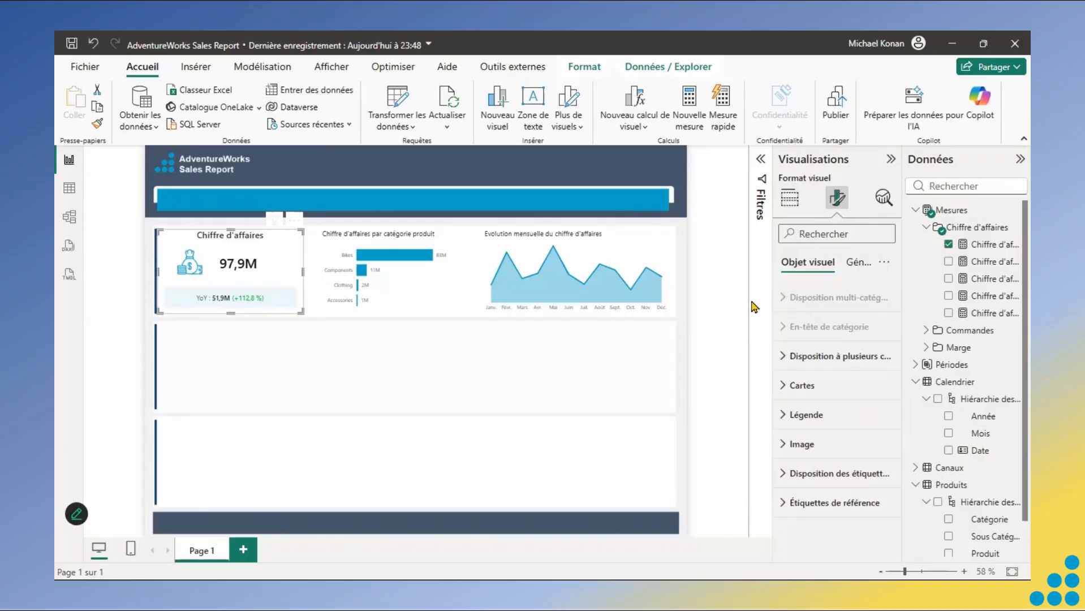
{"action": "left_click", "coordinate": [723, 307]}
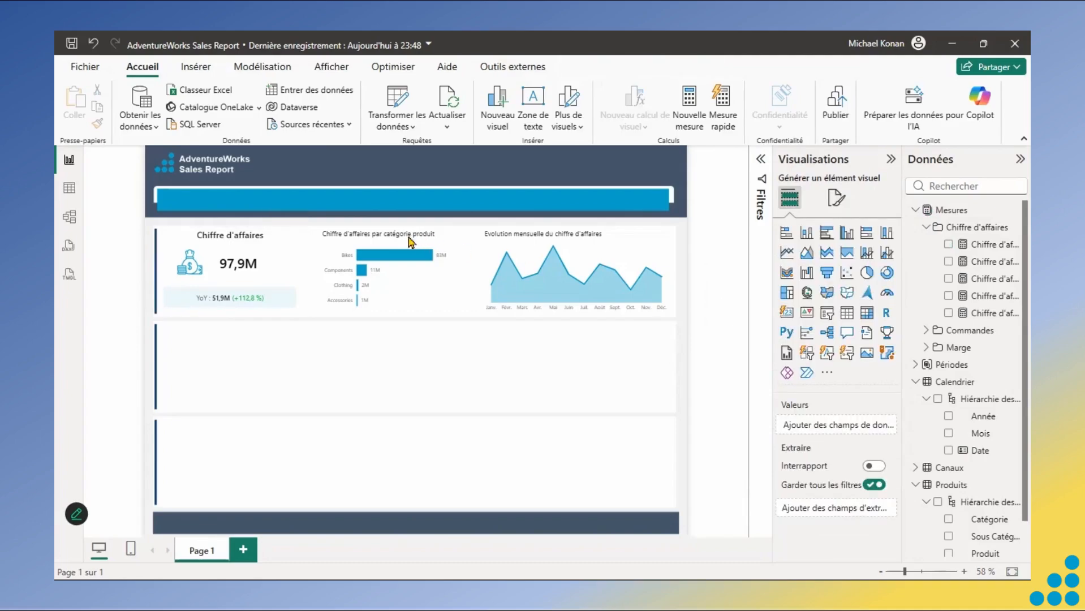
- Change the category bar chart's title to "Répartition par catégorie produit"
{"action": "left_click", "coordinate": [400, 245]}
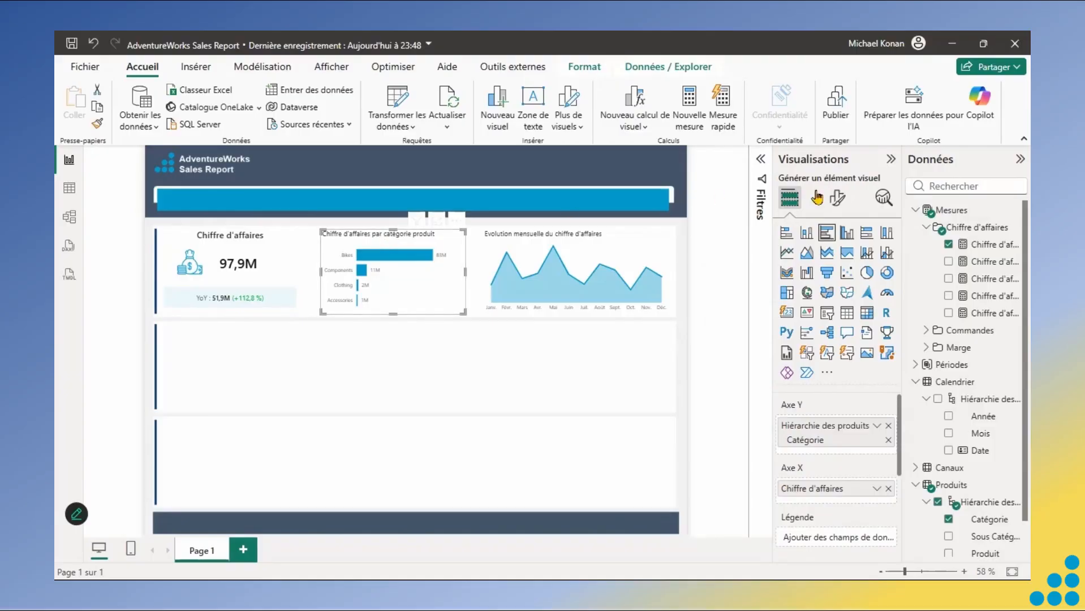
{"action": "left_click", "coordinate": [837, 198]}
{"action": "left_click", "coordinate": [858, 267]}
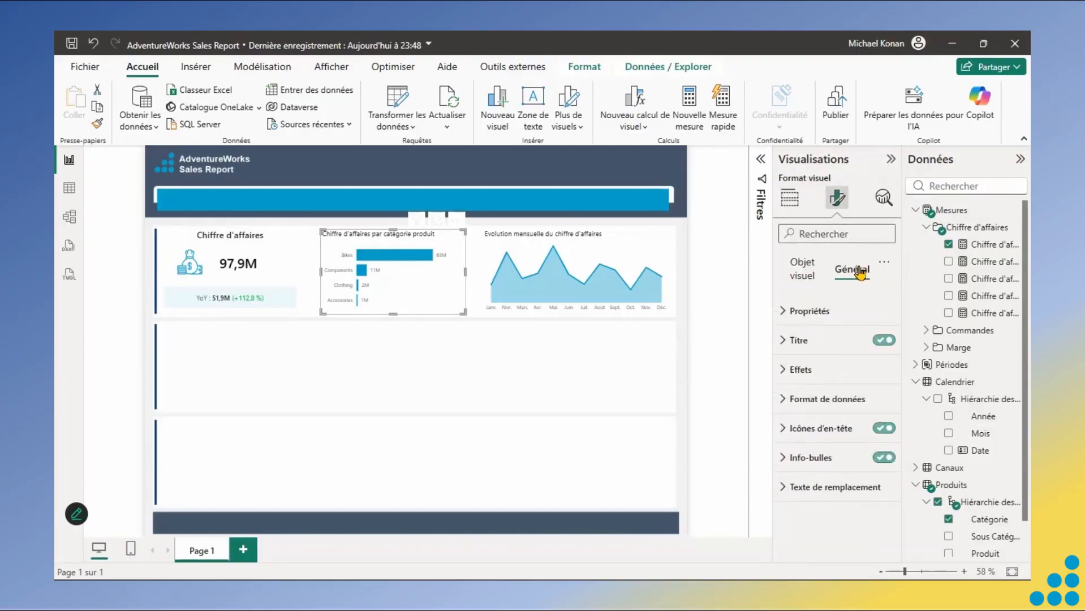
{"action": "left_click", "coordinate": [788, 339]}
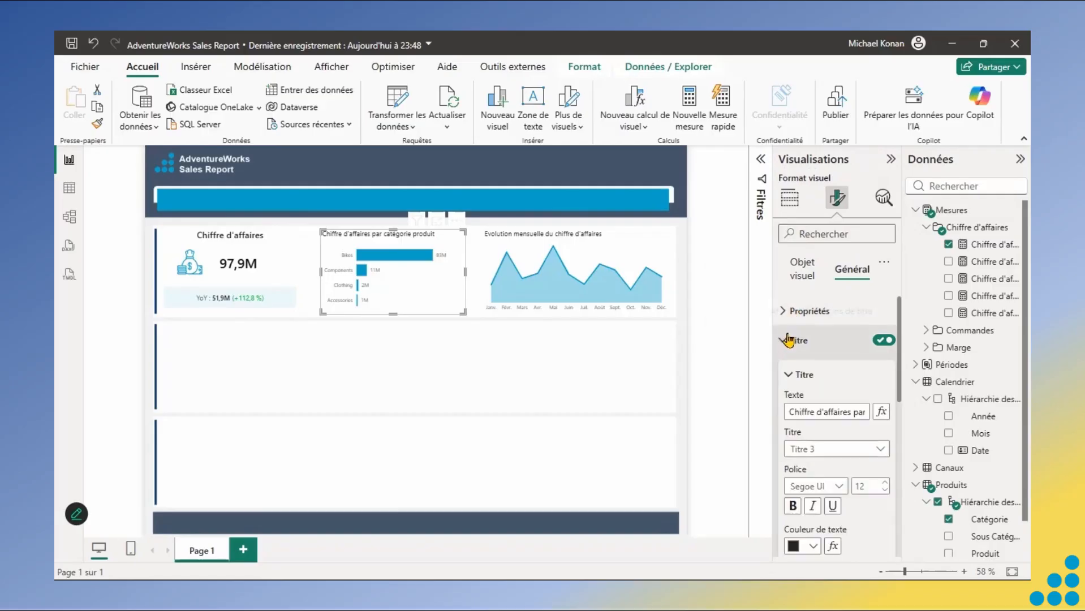
{"action": "key", "text": "BackSpace"}
{"action": "key", "text": "BackSpace"}
{"action": "key", "text": "BackSpace"}
{"action": "key", "text": "BackSpace"}
{"action": "key", "text": "BackSpace"}
{"action": "key", "text": "BackSpace"}
{"action": "key", "text": "BackSpace"}
{"action": "key", "text": "BackSpace"}
{"action": "key", "text": "BackSpace"}
{"action": "key", "text": "BackSpace"}
{"action": "key", "text": "BackSpace"}
{"action": "key", "text": "BackSpace"}
{"action": "key", "text": "BackSpace"}
{"action": "key", "text": "BackSpace"}
{"action": "key", "text": "BackSpace"}
{"action": "key", "text": "BackSpace"}
{"action": "key", "text": "BackSpace"}
{"action": "key", "text": "BackSpace"}
{"action": "key", "text": "BackSpace"}
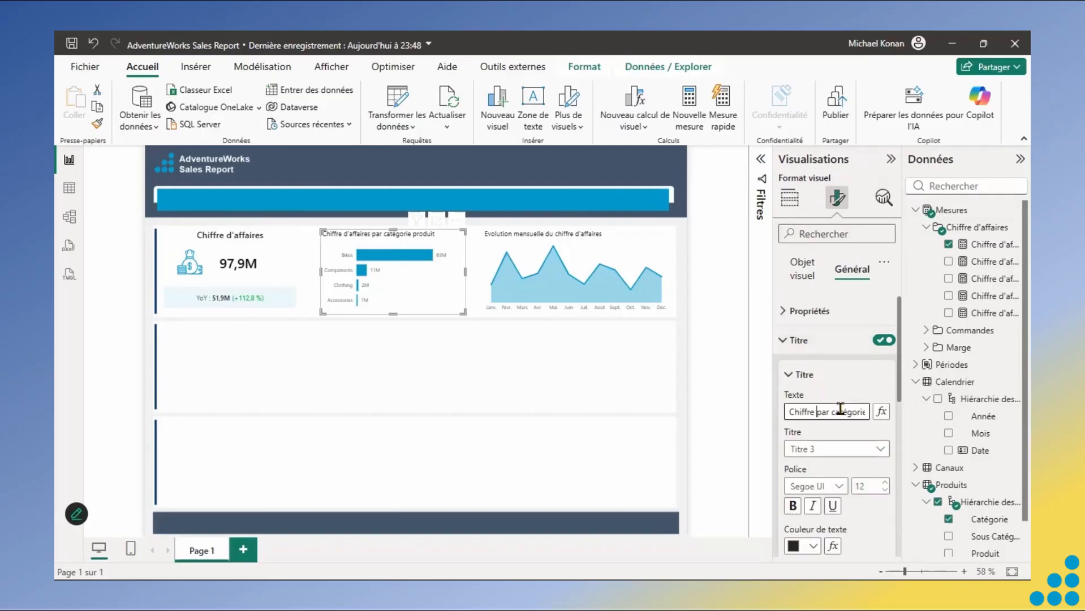
{"action": "type", "text": "Répartiti"}
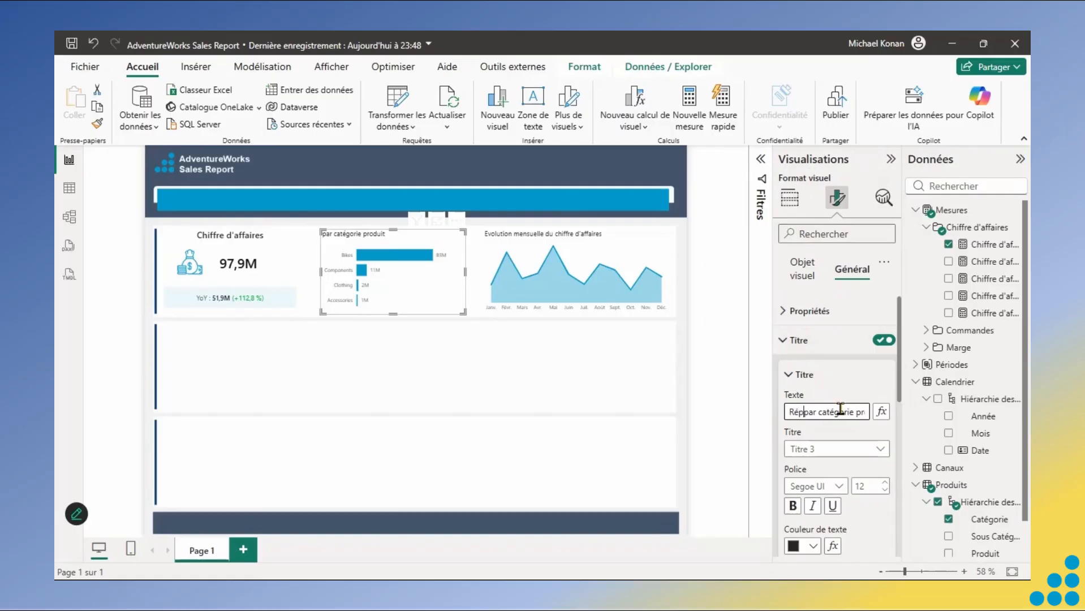
{"action": "type", "text": "on"}
- Shorten the monthly area chart's title to "Evolution mensuelle" and deselect the chart
{"action": "left_click", "coordinate": [517, 248]}
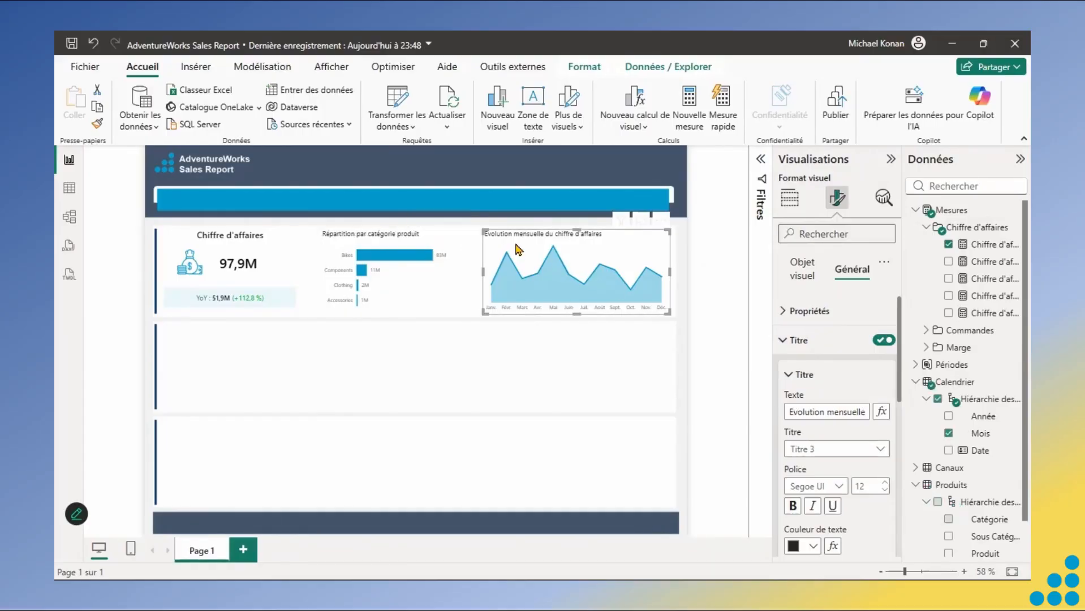
{"action": "left_click", "coordinate": [839, 414]}
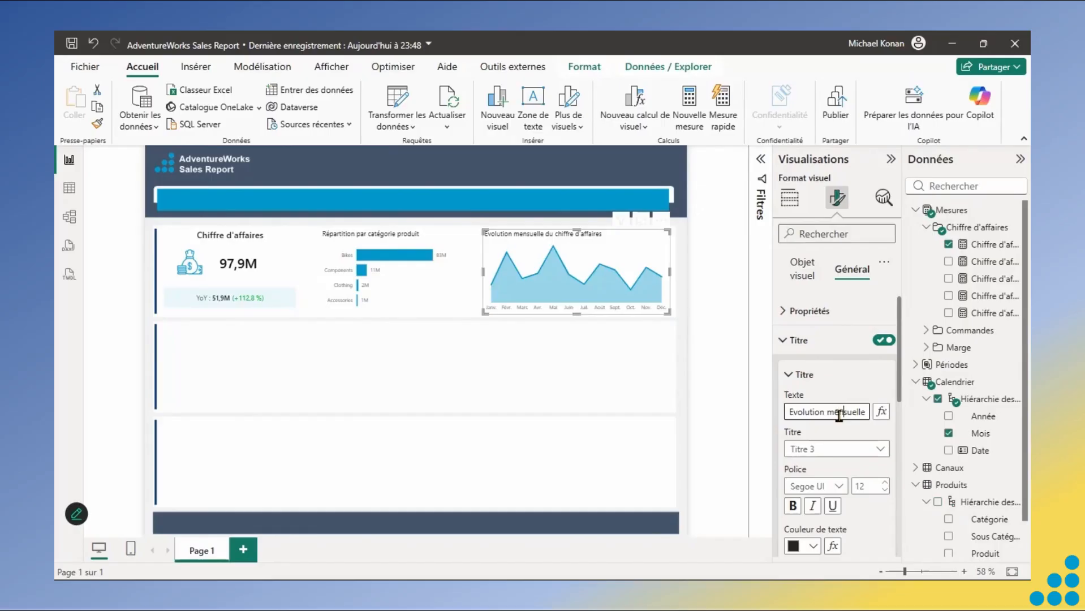
{"action": "key", "text": "Right"}
{"action": "key", "text": "Return"}
{"action": "left_click", "coordinate": [686, 331]}
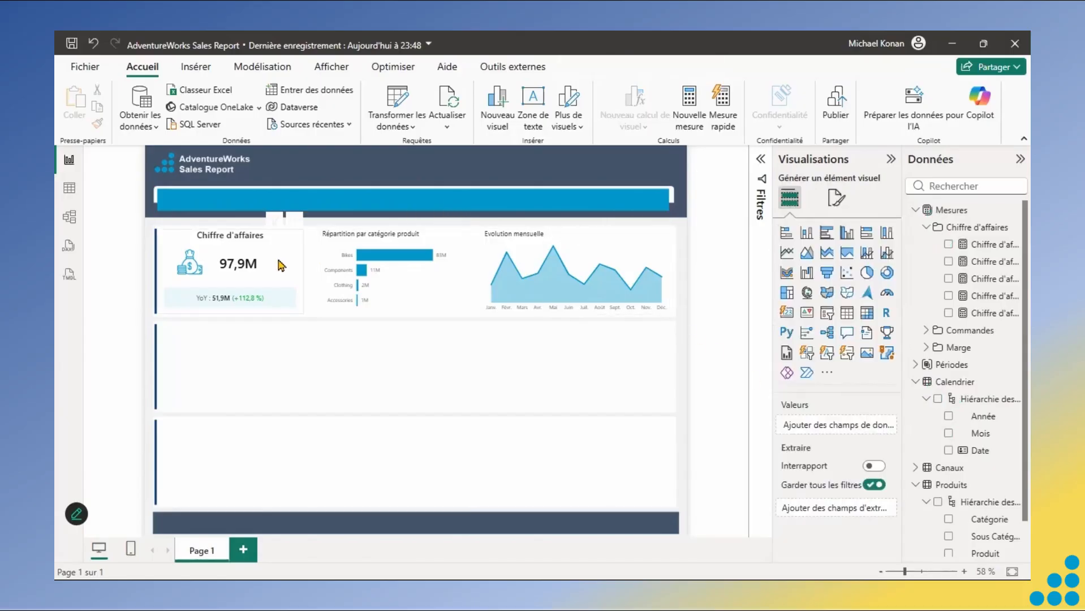
- Set the line width of the Evolution mensuelle area chart to 2 px
{"action": "left_click", "coordinate": [405, 285]}
{"action": "left_click", "coordinate": [489, 253]}
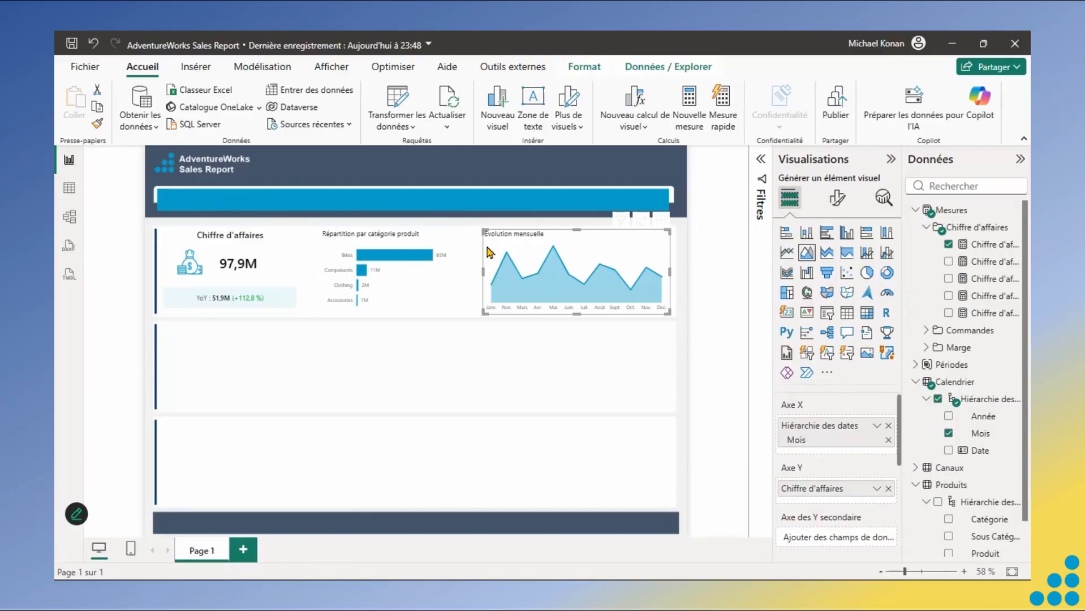
{"action": "mouse_move", "coordinate": [598, 253]}
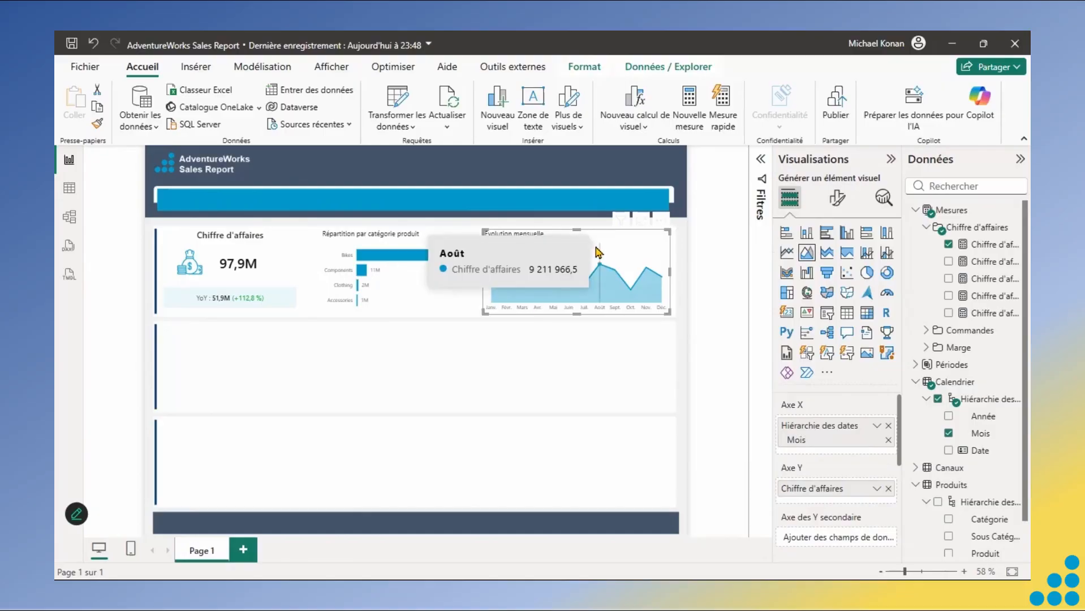
{"action": "left_click", "coordinate": [838, 199]}
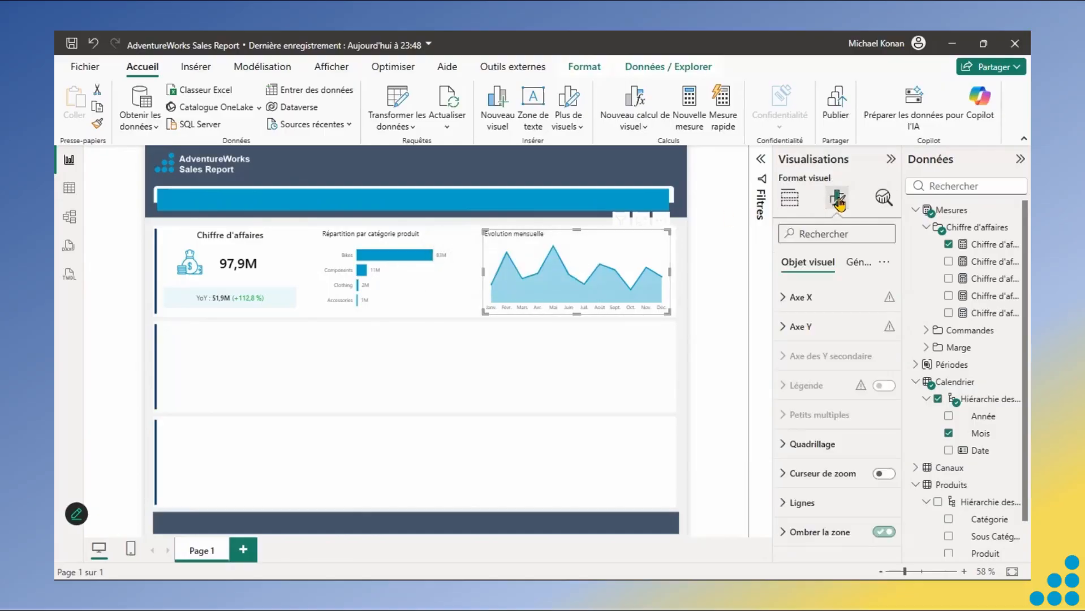
{"action": "left_click", "coordinate": [799, 503]}
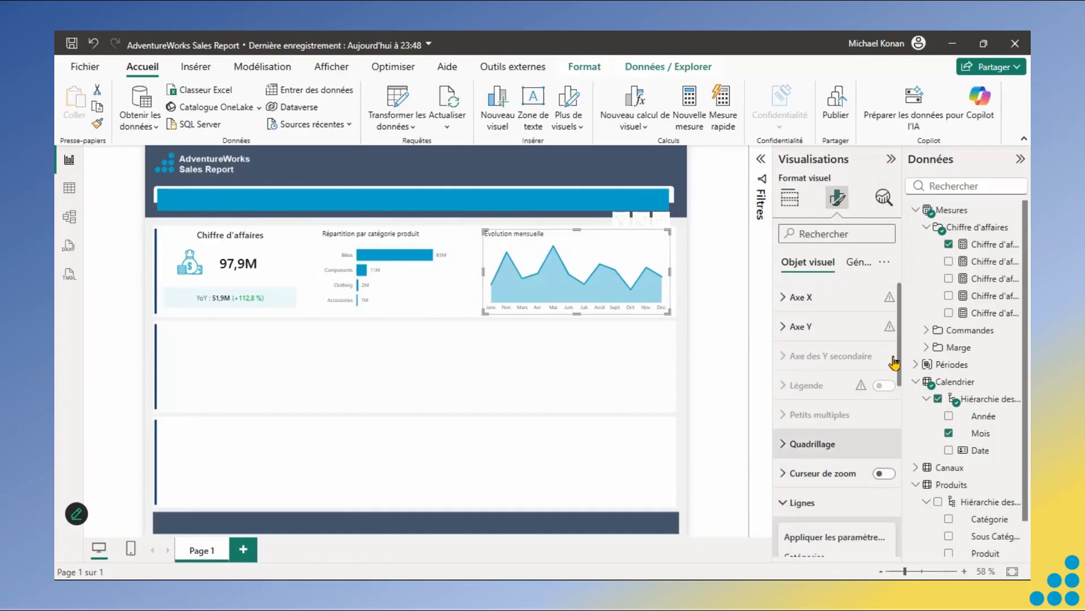
{"action": "left_click_drag", "start_coordinate": [894, 363], "coordinate": [904, 483]}
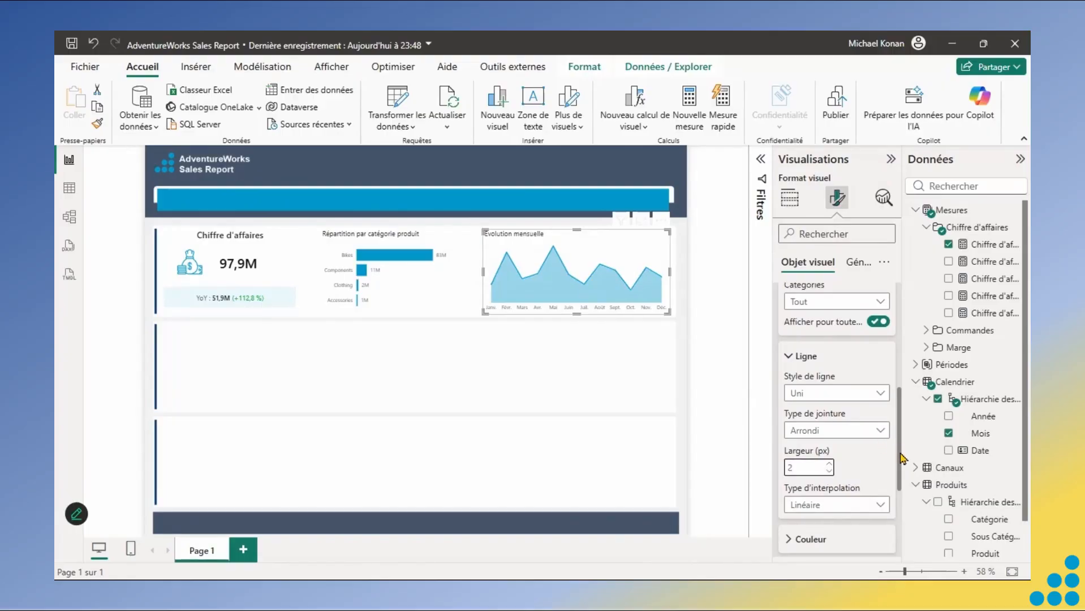
{"action": "left_click_drag", "start_coordinate": [903, 473], "coordinate": [904, 510]}
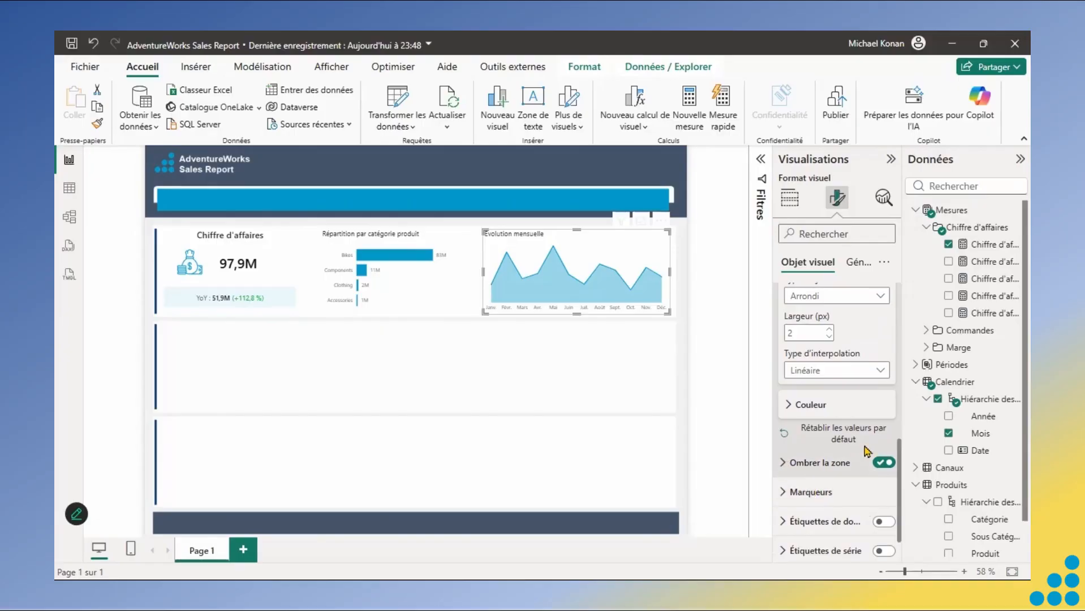
- Try 70% for the transparency of the area chart's shaded zone, then set it to 80%
{"action": "left_click", "coordinate": [785, 465]}
{"action": "left_click_drag", "start_coordinate": [901, 461], "coordinate": [902, 516]}
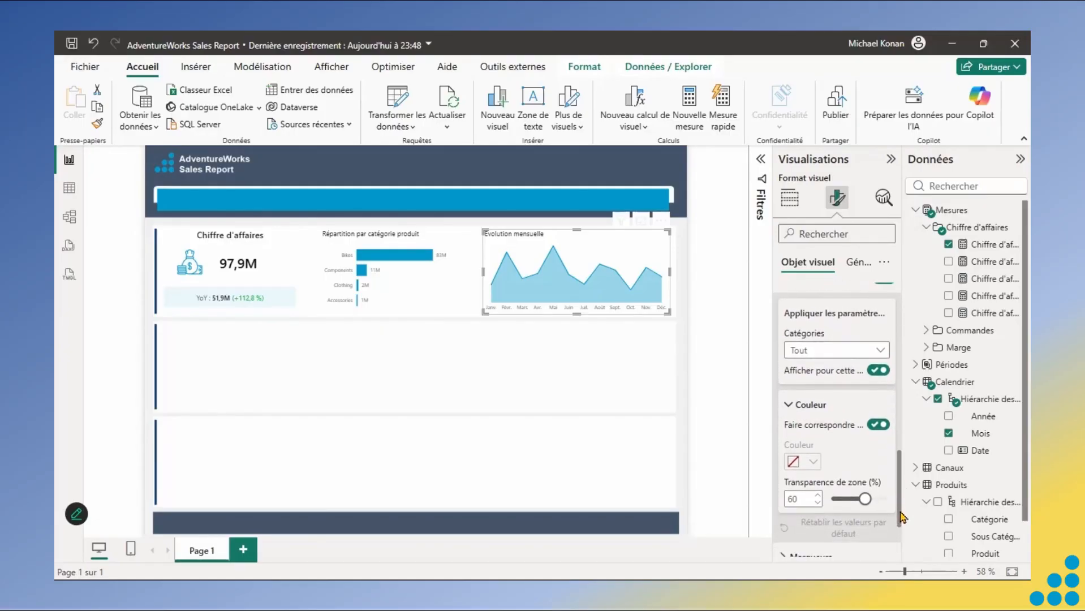
{"action": "double_click", "coordinate": [800, 489]}
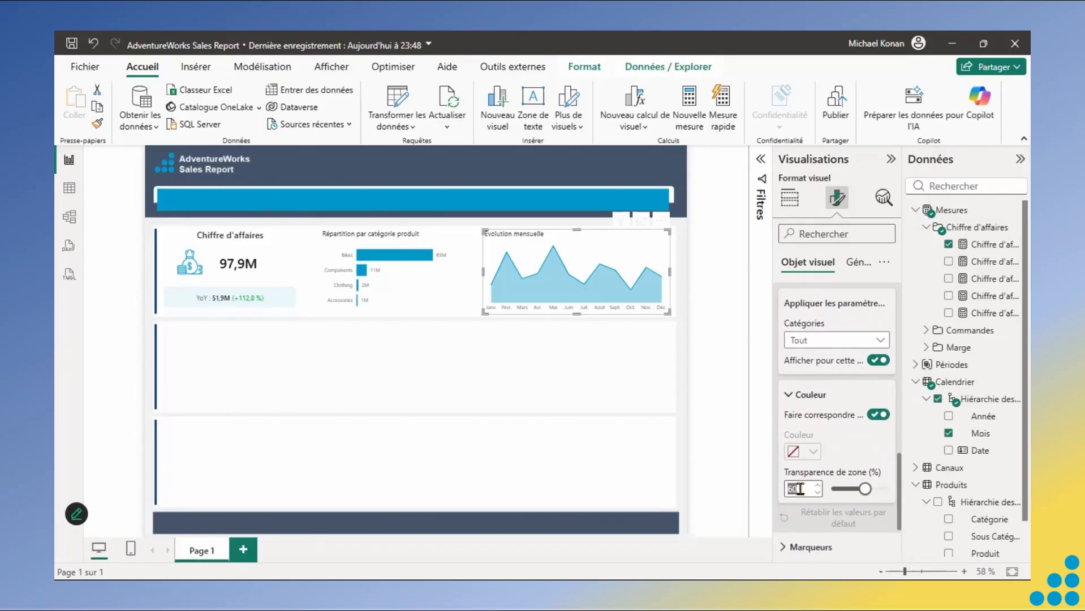
{"action": "type", "text": "70"}
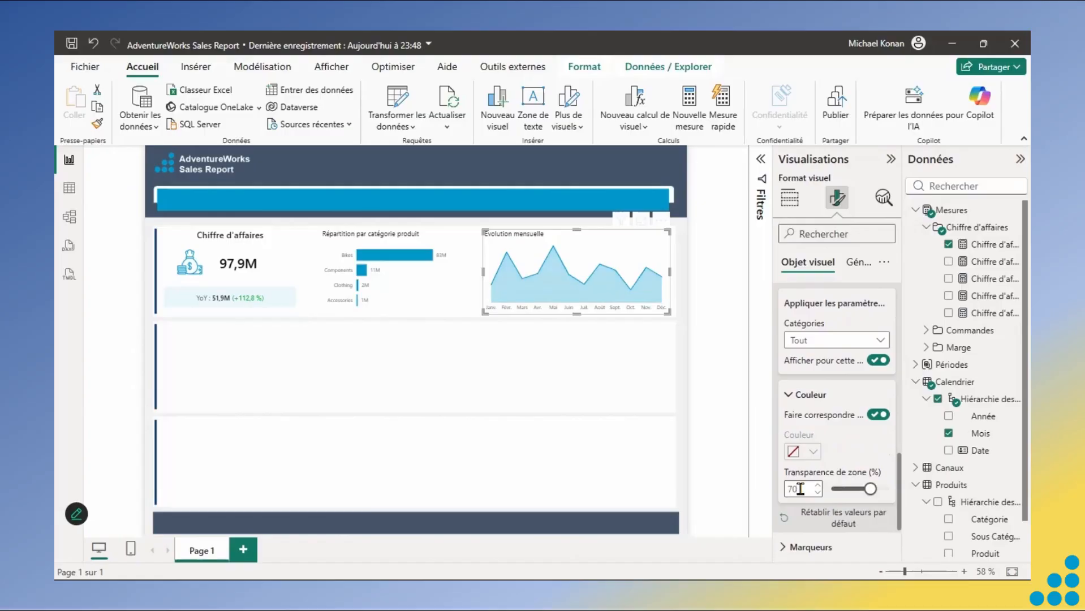
{"action": "double_click", "coordinate": [800, 489]}
{"action": "type", "text": "80"}
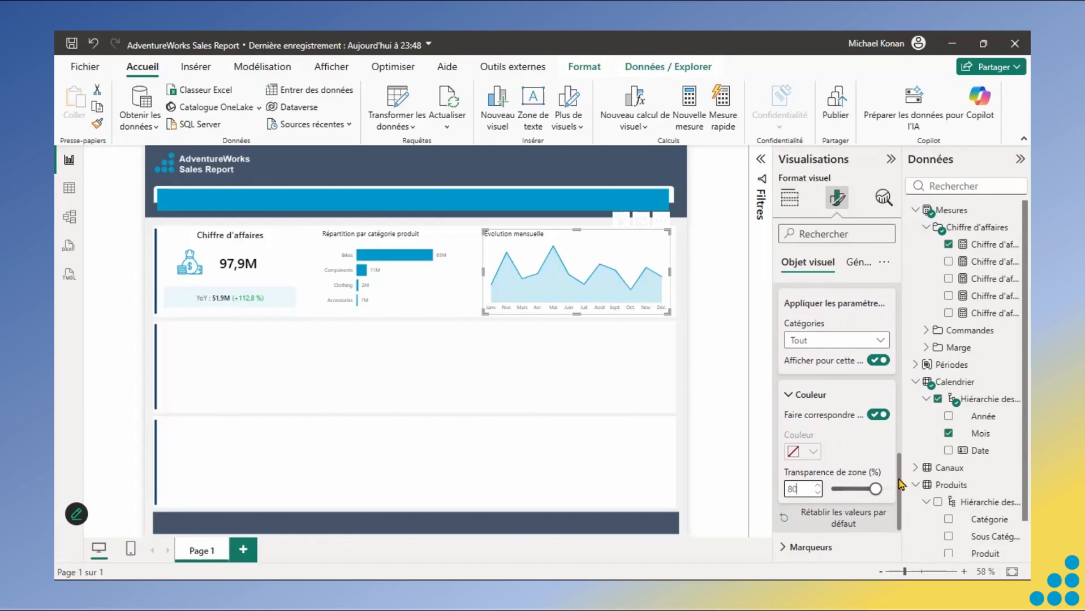
- Turn on markers for all series of the Evolution mensuelle area chart and deselect it
{"action": "left_click_drag", "start_coordinate": [901, 480], "coordinate": [902, 518]}
{"action": "left_click", "coordinate": [788, 455]}
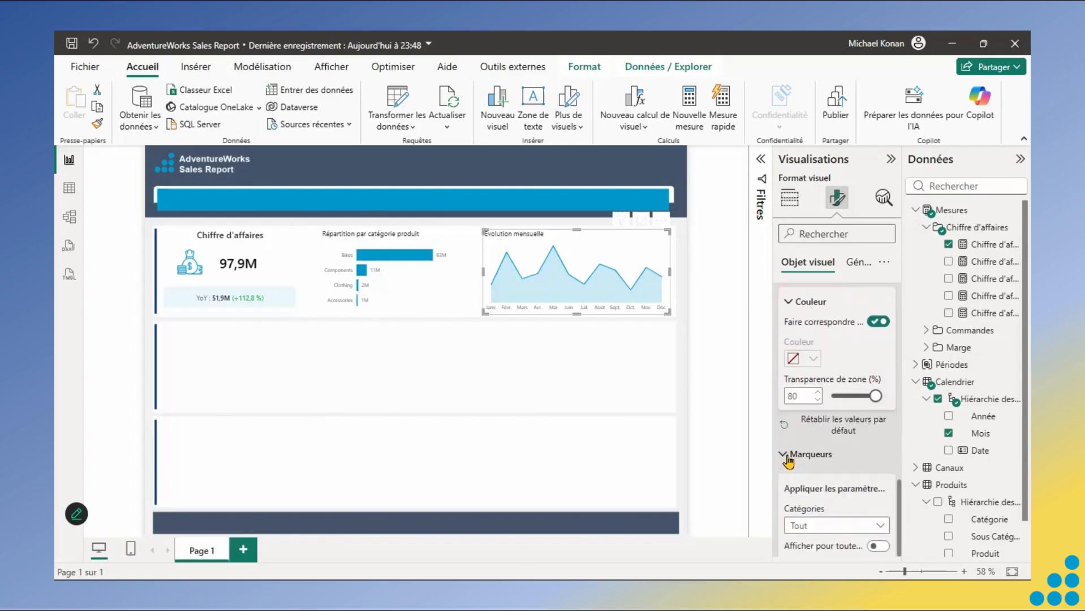
{"action": "left_click_drag", "start_coordinate": [899, 472], "coordinate": [898, 505]}
{"action": "left_click", "coordinate": [877, 395]}
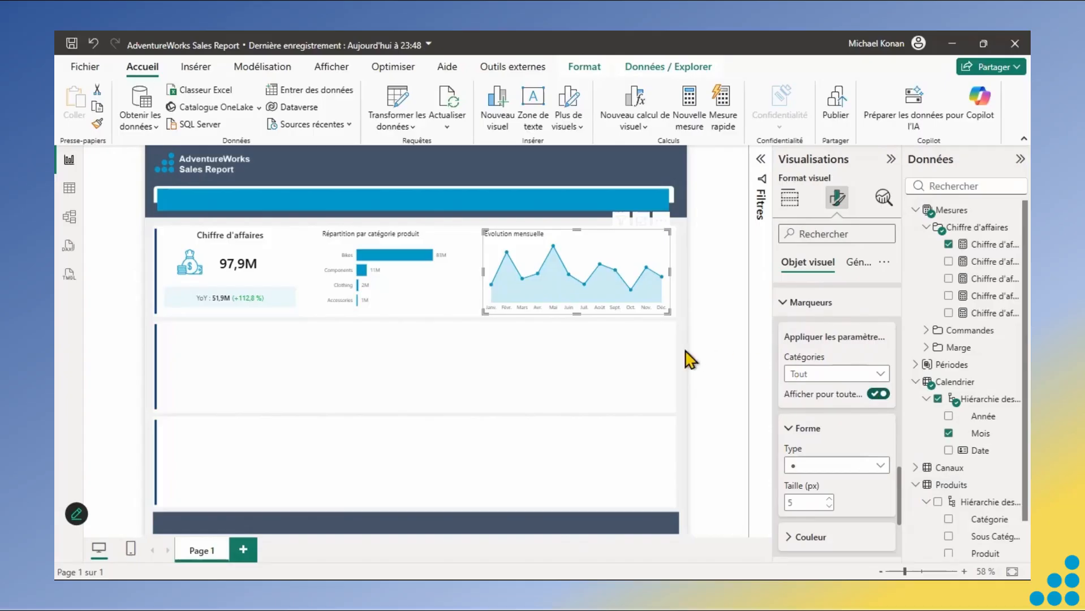
{"action": "left_click", "coordinate": [639, 359]}
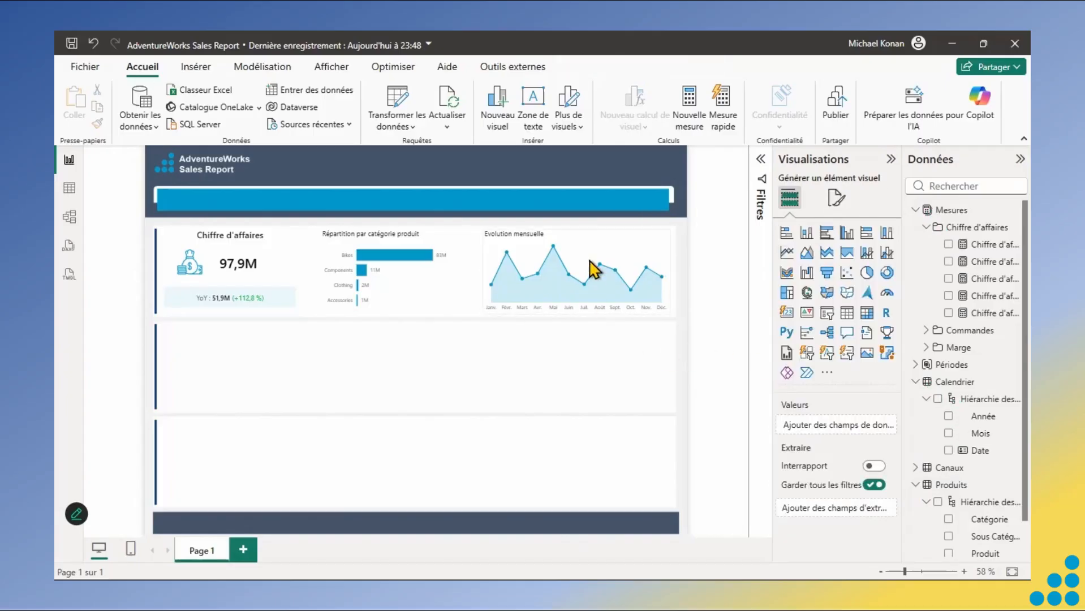
- Convert the Evolution mensuelle area chart into a clustered column chart (Histogramme groupé)
{"action": "mouse_move", "coordinate": [617, 257]}
{"action": "left_click", "coordinate": [605, 249]}
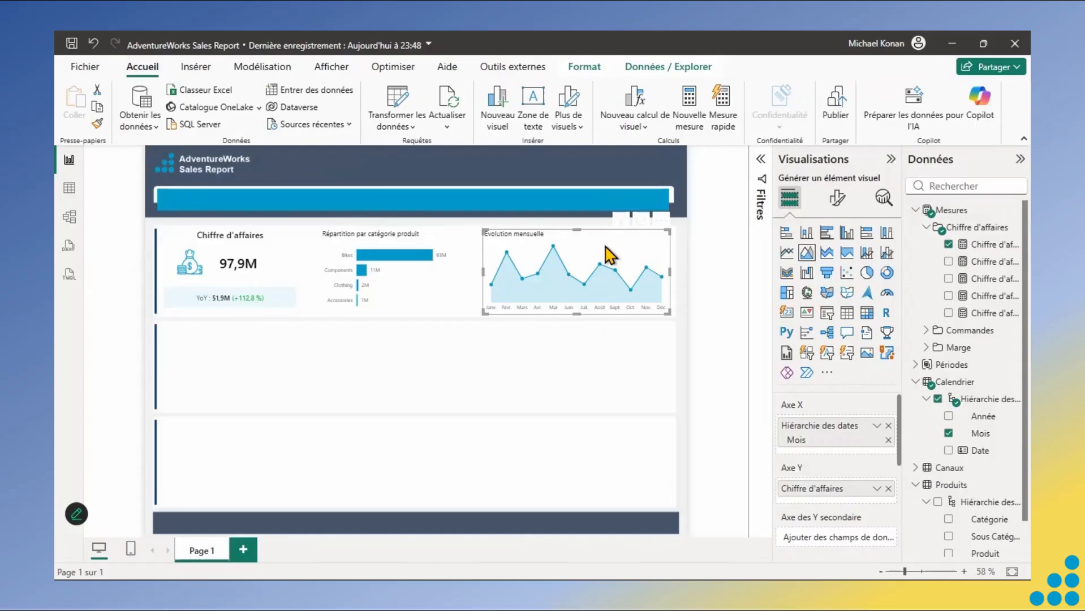
{"action": "left_click", "coordinate": [844, 236]}
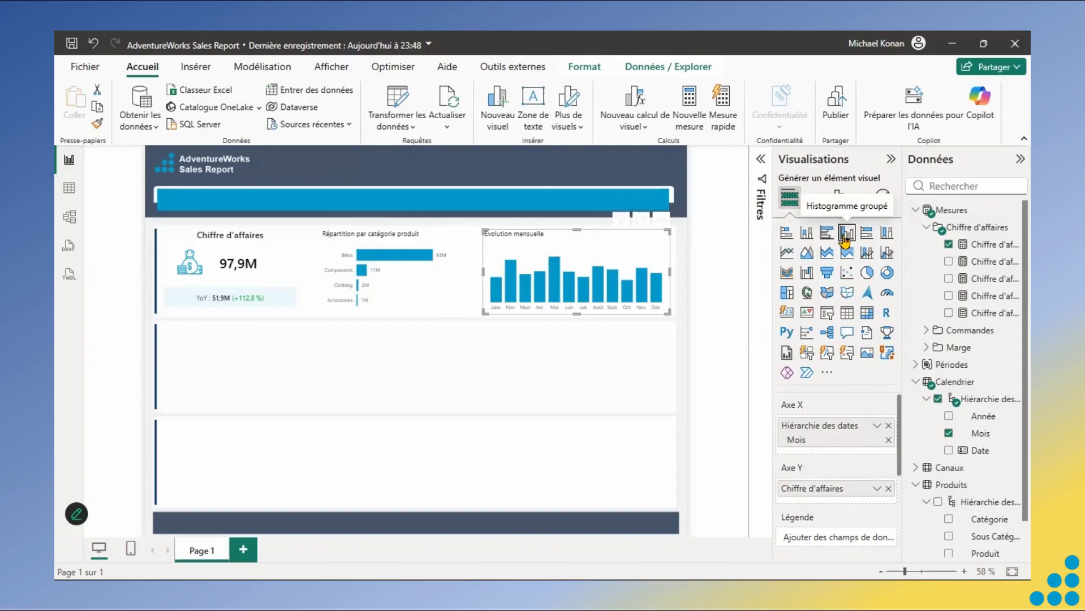
- Open conditional formatting for the monthly columns' colour and base its rules on the Chiffre d'affaires field
{"action": "left_click", "coordinate": [837, 198]}
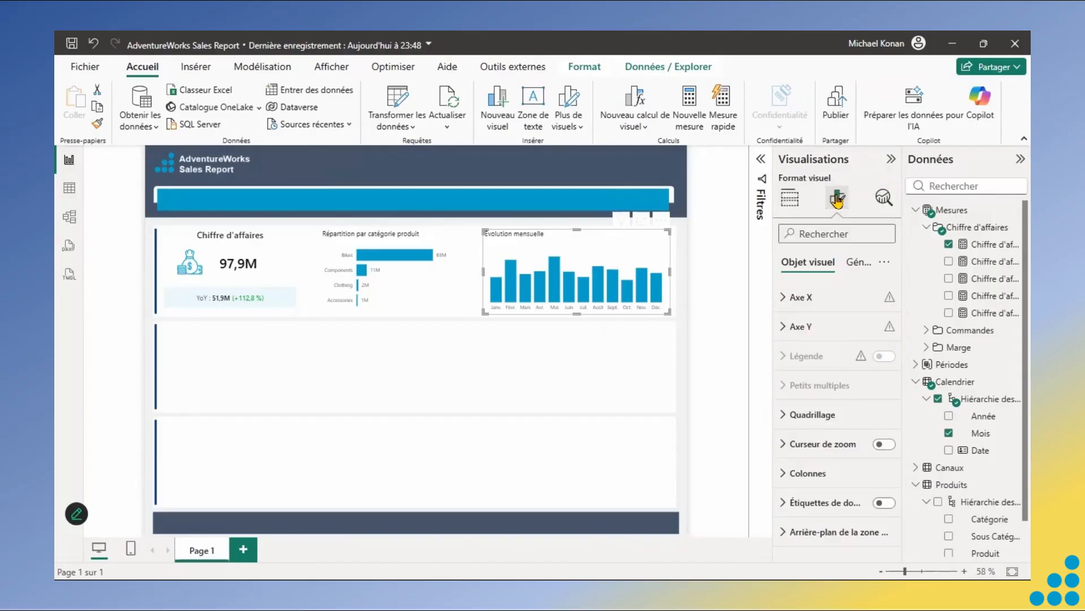
{"action": "left_click", "coordinate": [783, 475]}
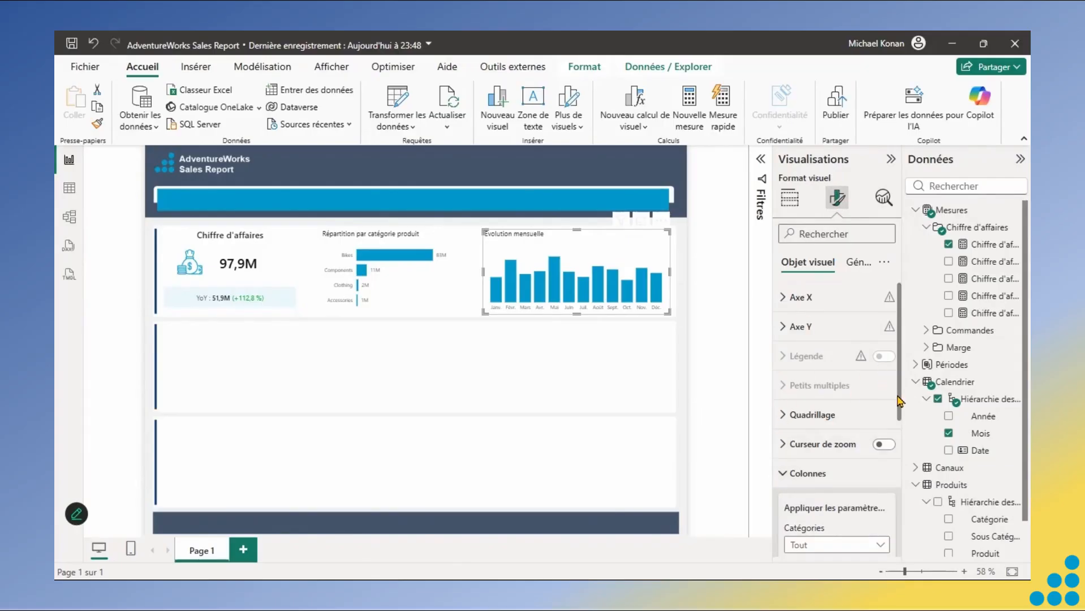
{"action": "left_click_drag", "start_coordinate": [902, 399], "coordinate": [904, 490]}
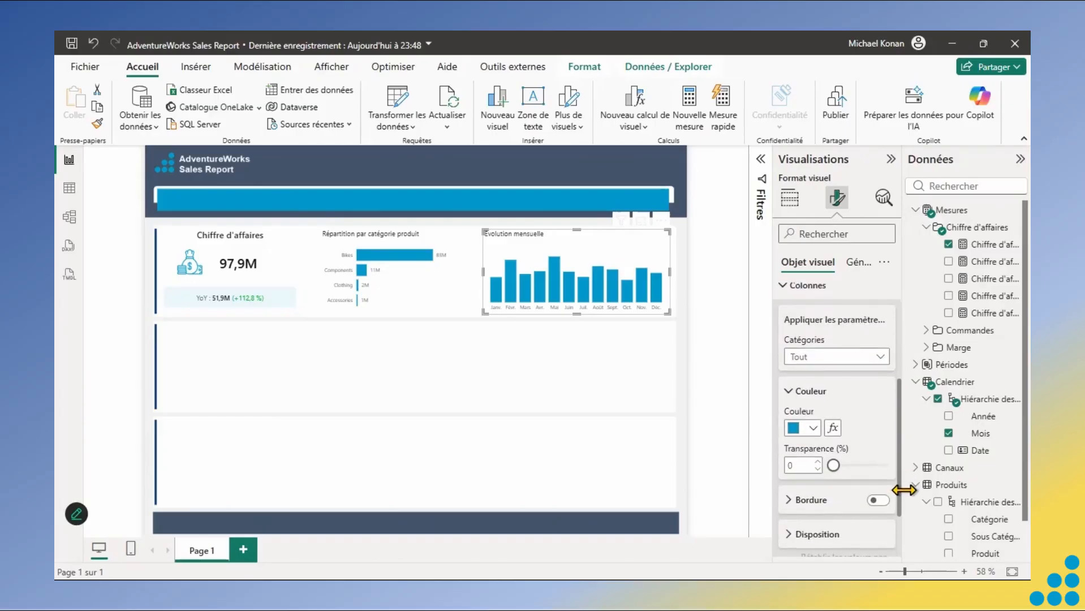
{"action": "left_click", "coordinate": [833, 433]}
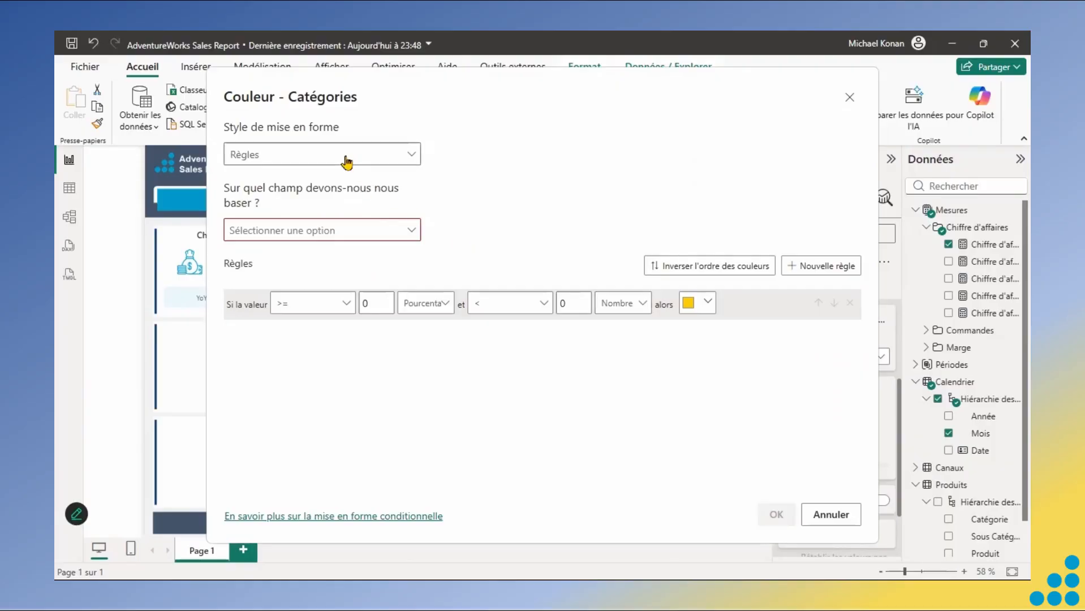
{"action": "left_click", "coordinate": [364, 234]}
{"action": "type", "text": "chi"}
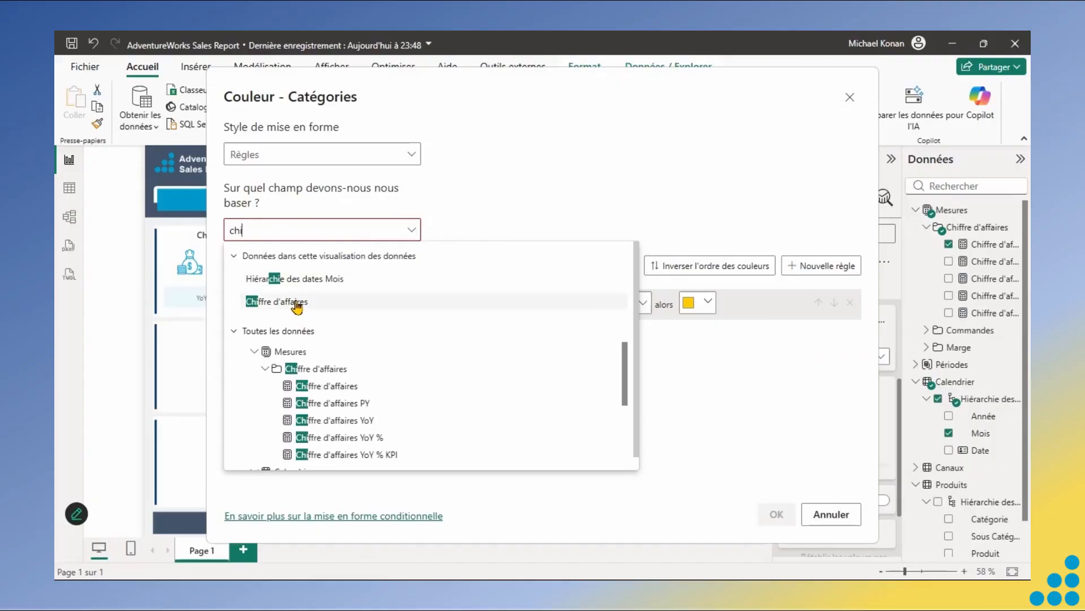
{"action": "left_click", "coordinate": [296, 304]}
- Choose Chiffre d'affaires from the visual's own data as the rules' base field and set the first rule's comparison to =
{"action": "left_click", "coordinate": [296, 304]}
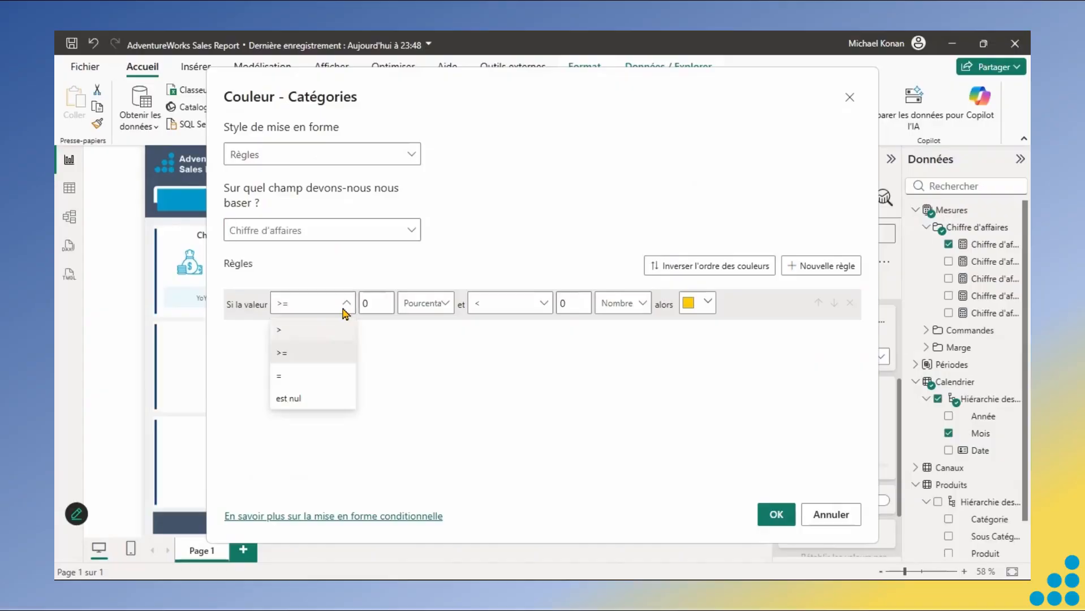
{"action": "left_click", "coordinate": [295, 350]}
{"action": "left_click", "coordinate": [345, 313]}
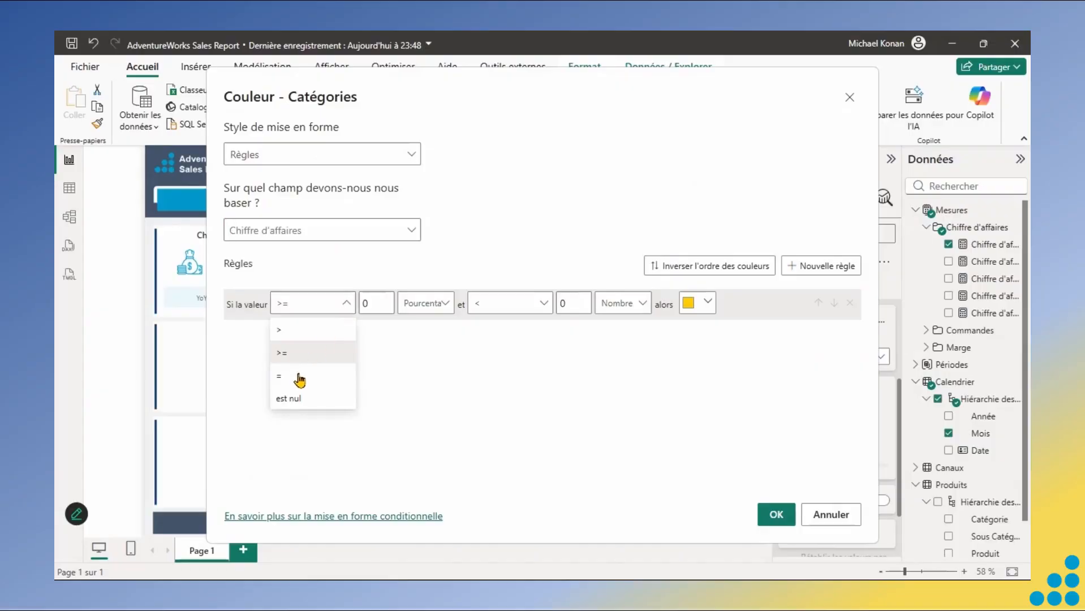
{"action": "left_click", "coordinate": [299, 376]}
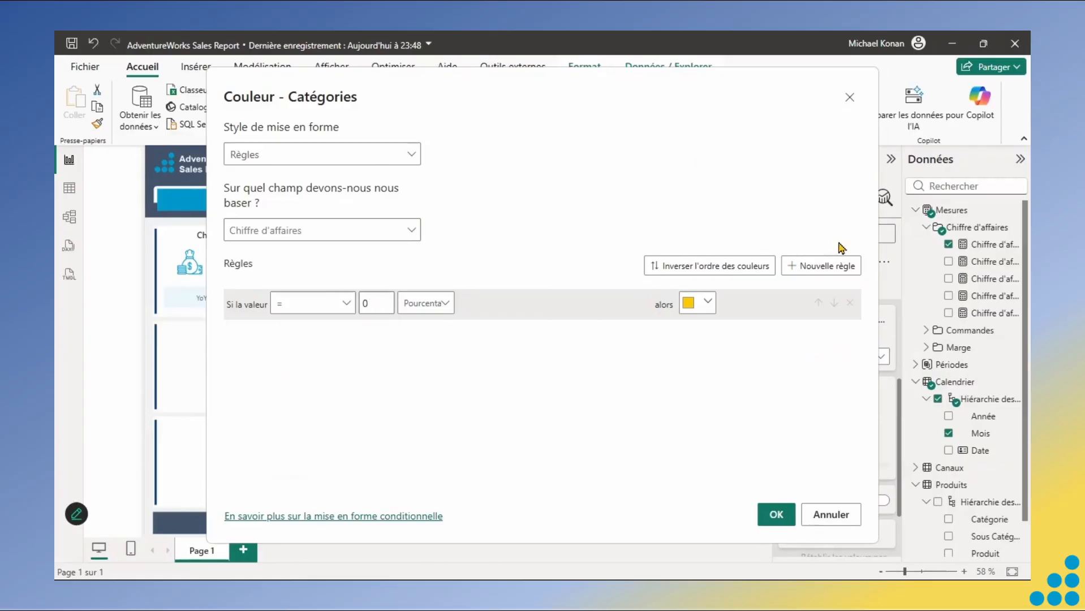
- Add a second colour rule that applies when the value equals 100 percent
{"action": "left_click", "coordinate": [843, 266]}
{"action": "left_click", "coordinate": [346, 338]}
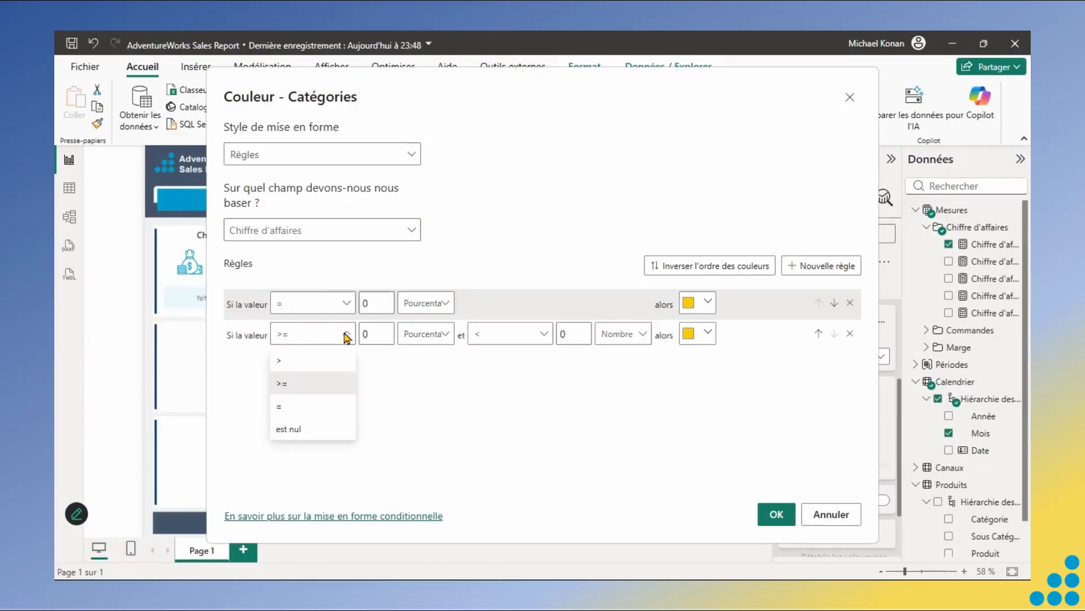
{"action": "left_click", "coordinate": [292, 411]}
{"action": "left_click", "coordinate": [377, 336]}
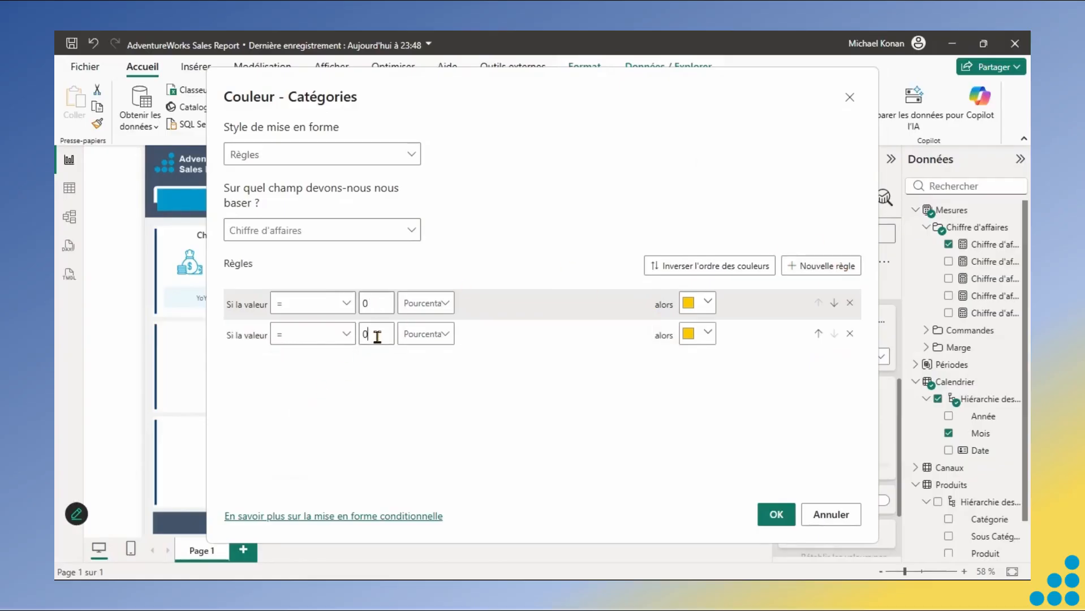
{"action": "key", "text": "BackSpace"}
{"action": "type", "text": "100"}
- Colour the 0 percent rule red and the 100 percent rule green from the theme colours, and apply the rules
{"action": "left_click", "coordinate": [708, 306]}
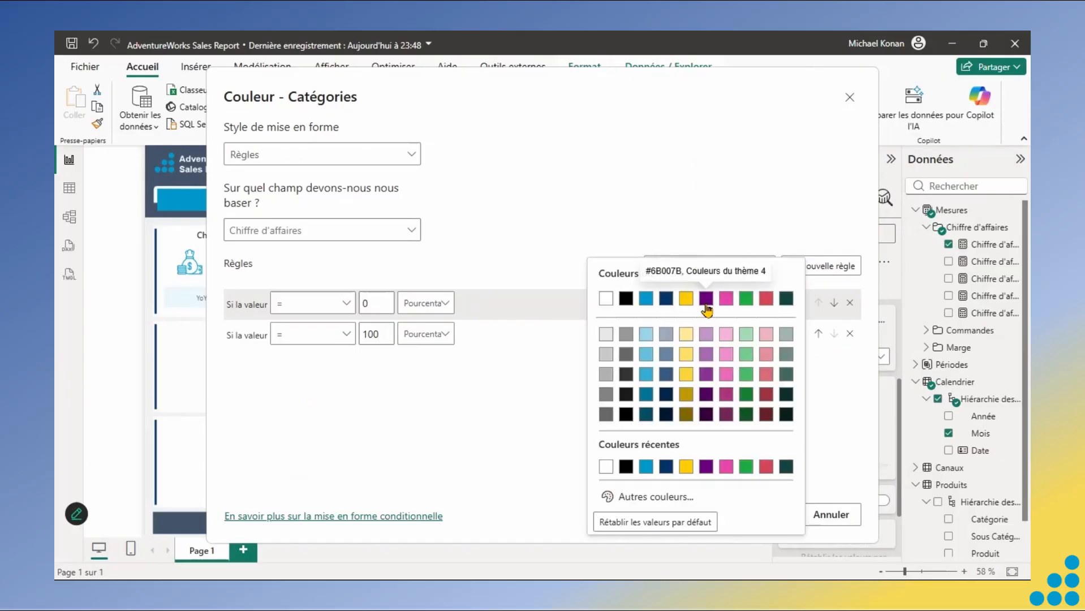
{"action": "left_click", "coordinate": [767, 301]}
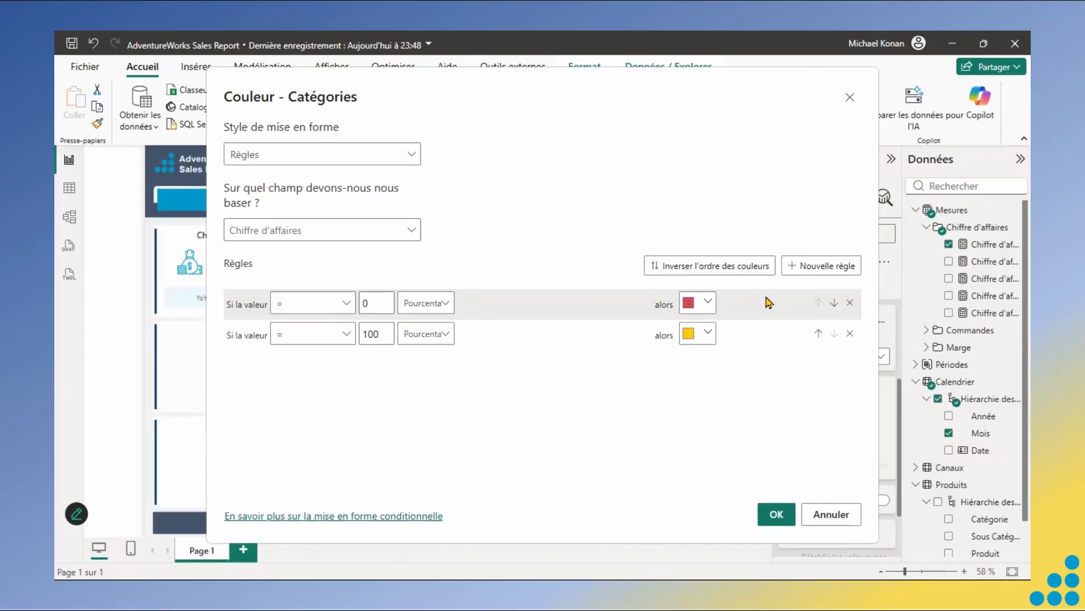
{"action": "left_click", "coordinate": [705, 335]}
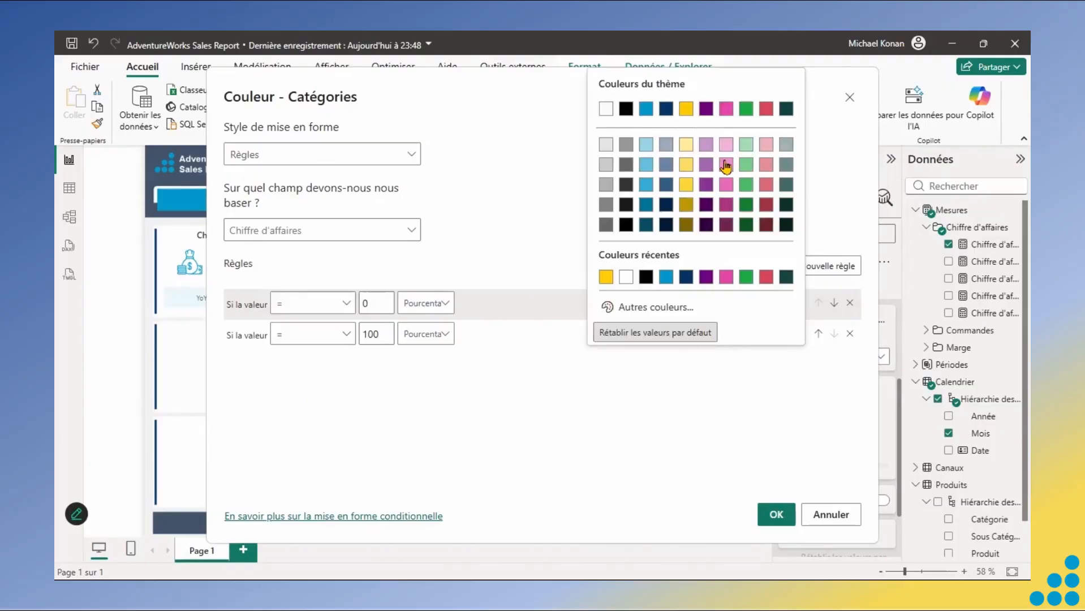
{"action": "left_click", "coordinate": [747, 109]}
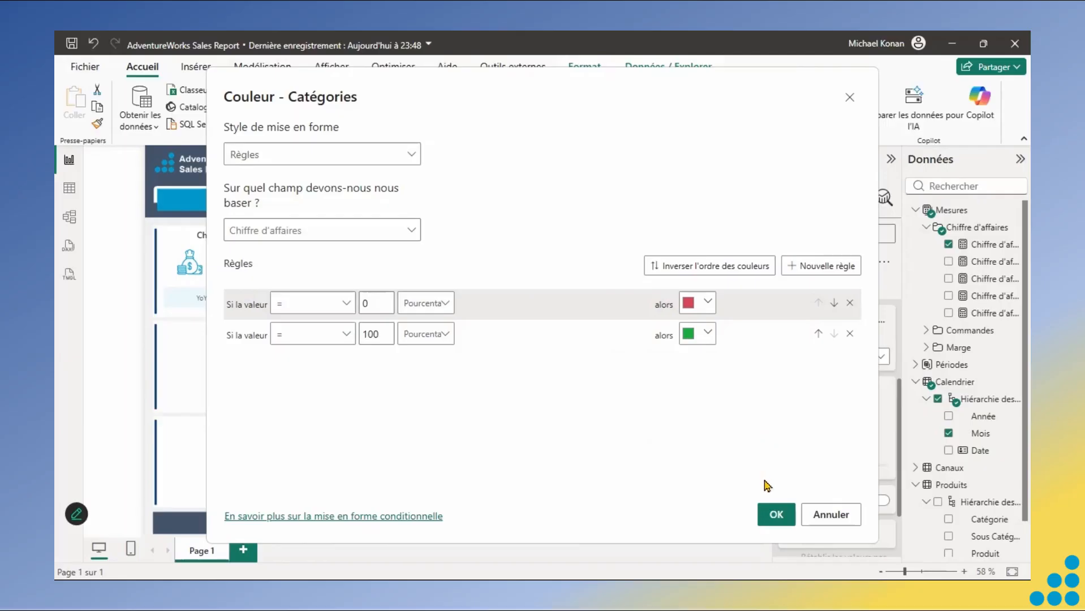
{"action": "left_click", "coordinate": [776, 515]}
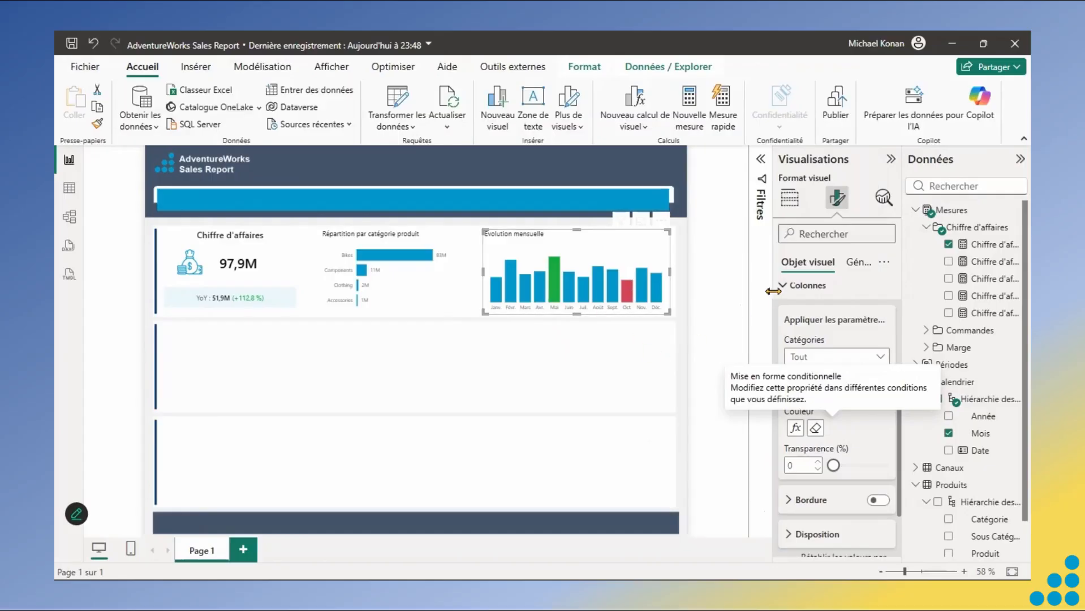
- Convert the Evolution mensuelle column chart back into an area chart (Graphique en aires) and deselect it
{"action": "left_click", "coordinate": [788, 209]}
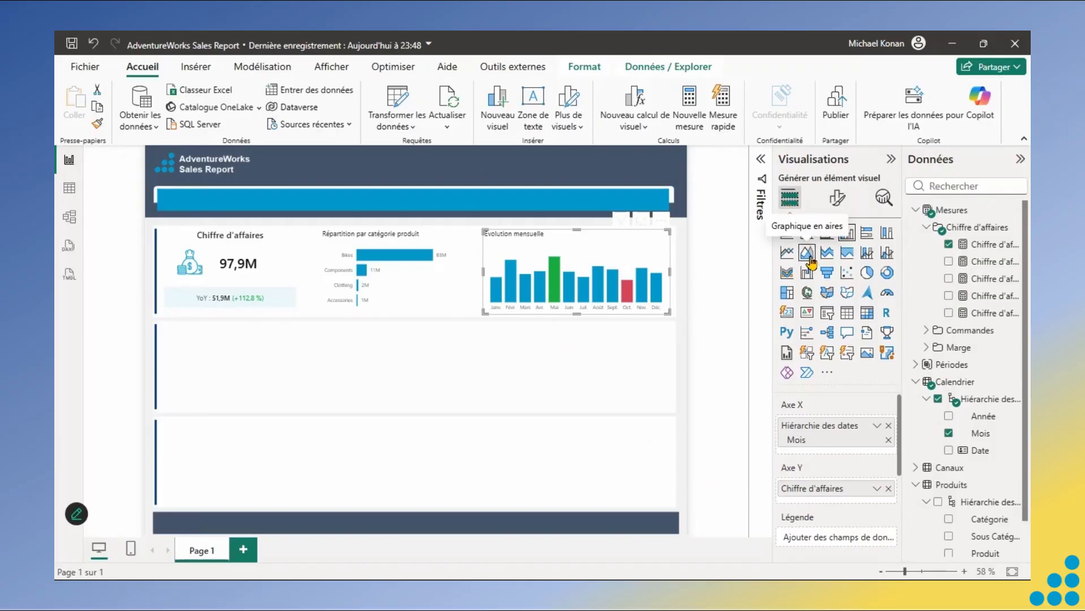
{"action": "left_click", "coordinate": [809, 259]}
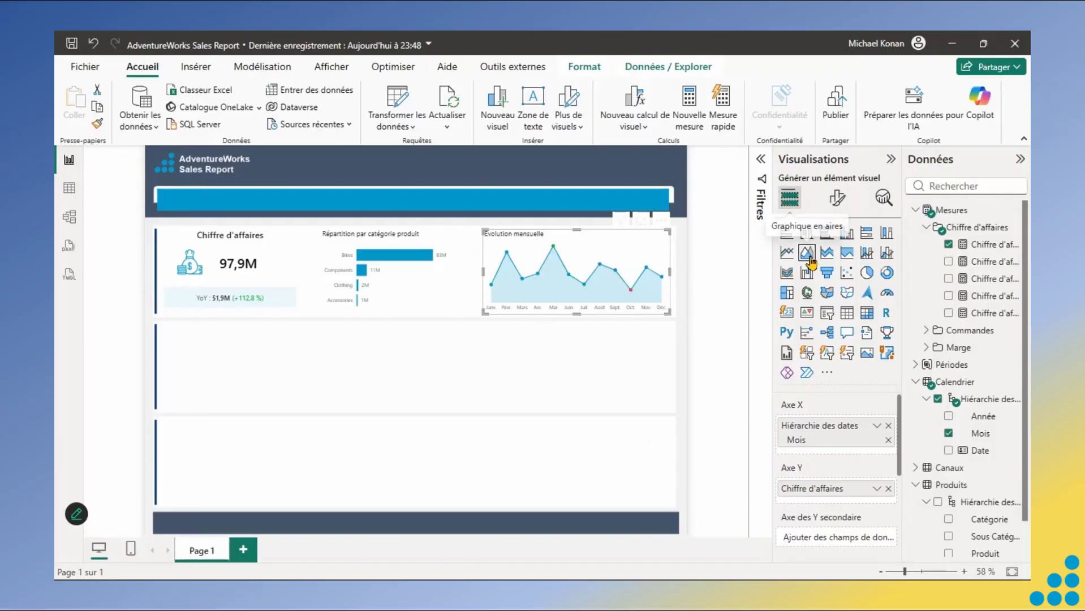
{"action": "mouse_move", "coordinate": [571, 266]}
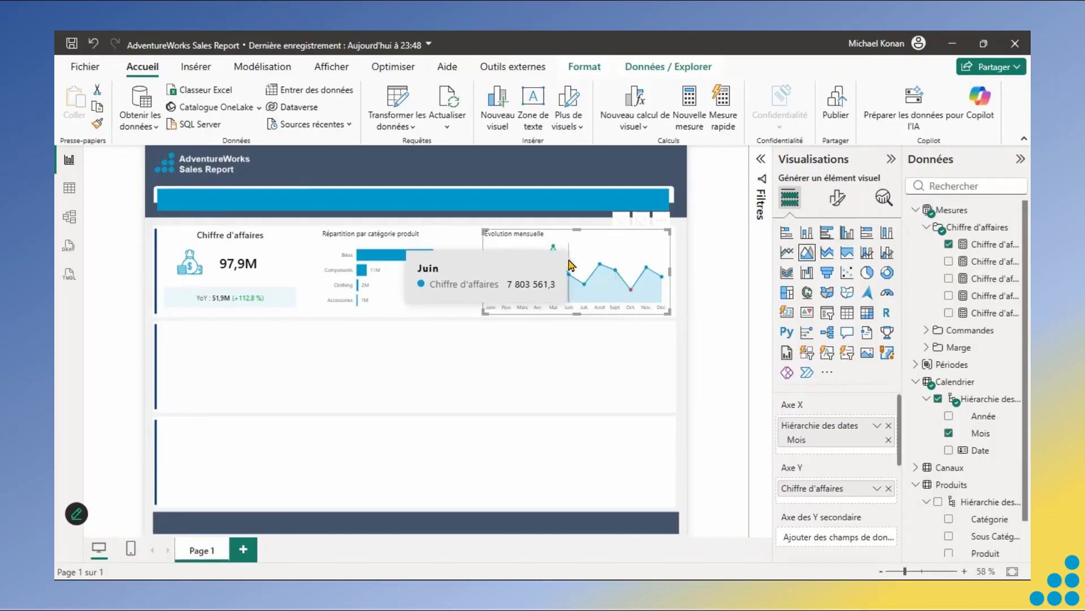
{"action": "left_click", "coordinate": [564, 368]}
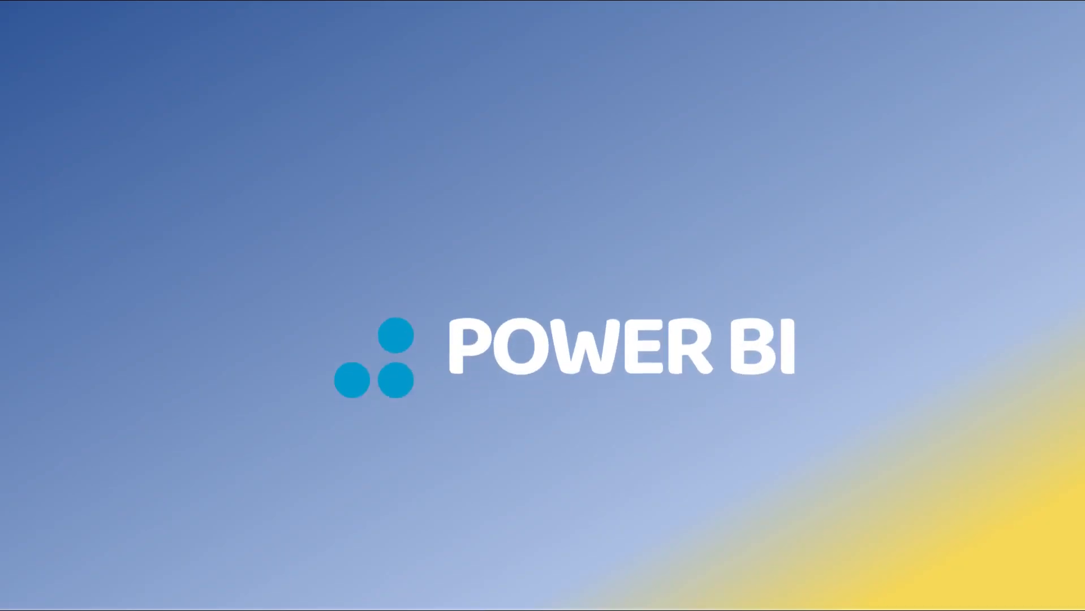